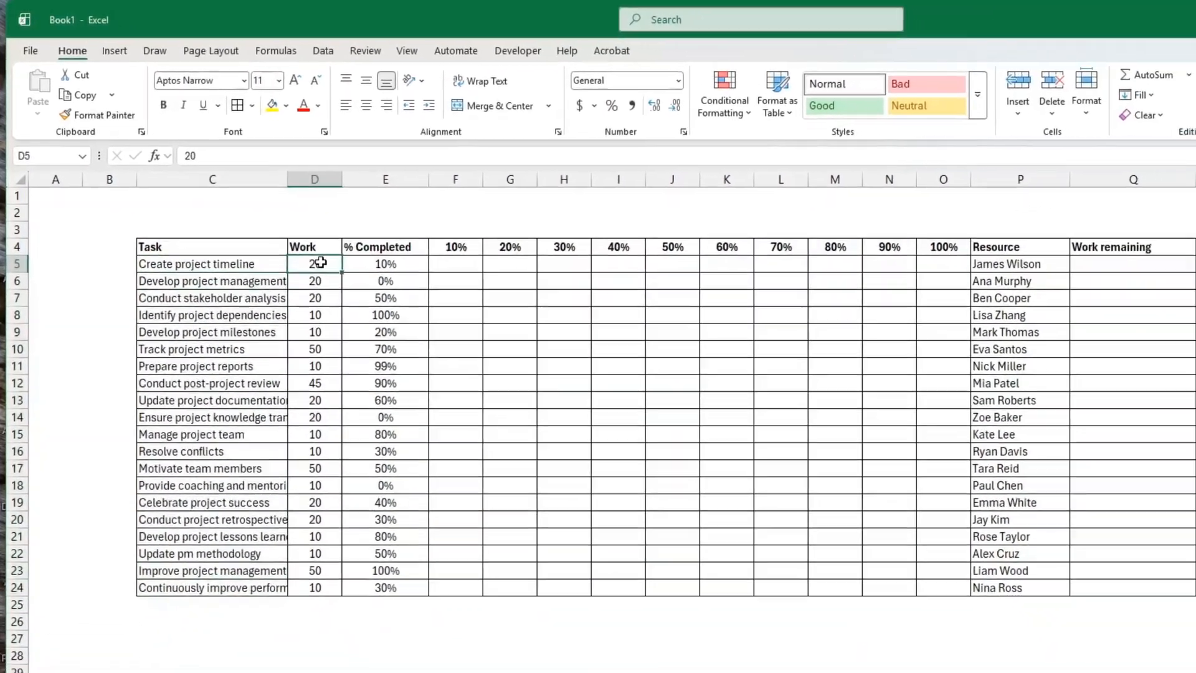
# Examine the task table's Work, % Completed, 10%–100% and Resource columns, plus the resource list on Sheet2
pyautogui.moveTo(386, 328); pyautogui.dragTo(392, 672)
pyautogui.moveTo(309, 575); pyautogui.dragTo(310, 577)
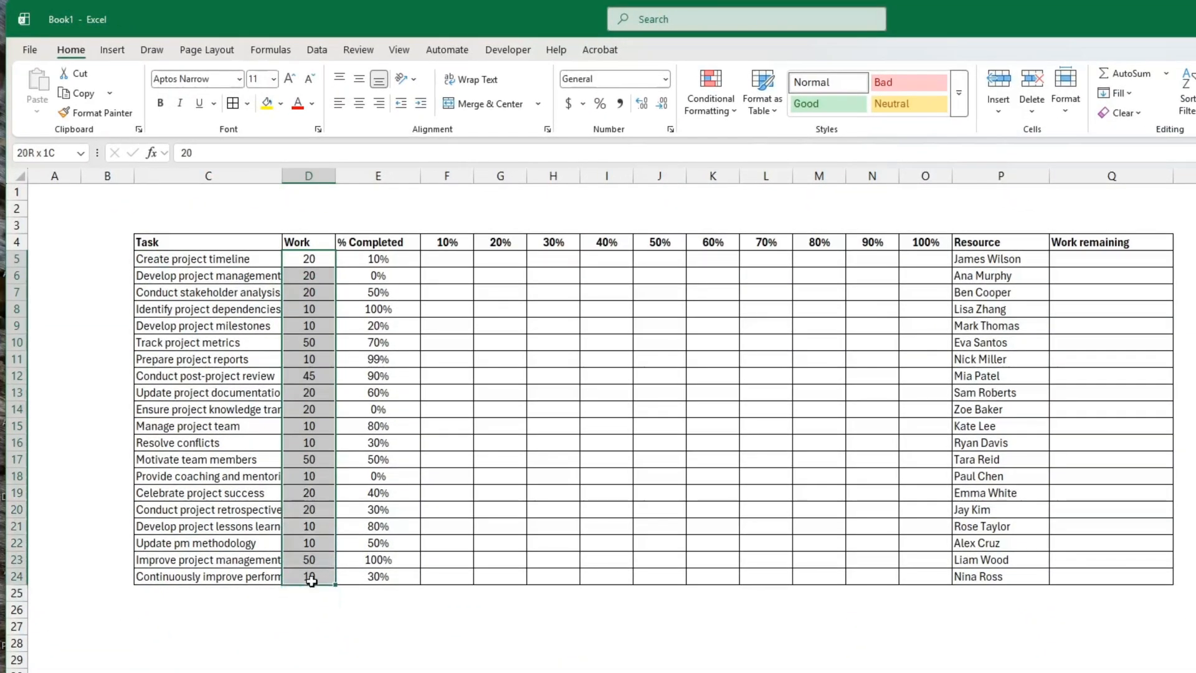
pyautogui.click(365, 256)
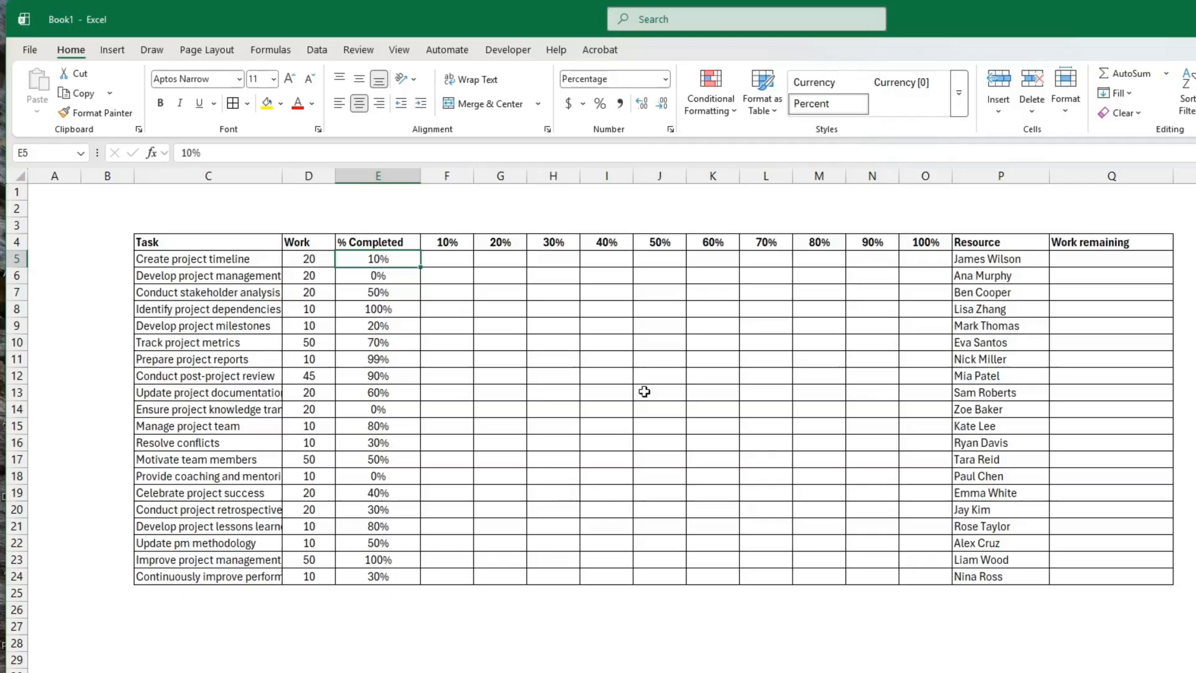
pyautogui.click(453, 243)
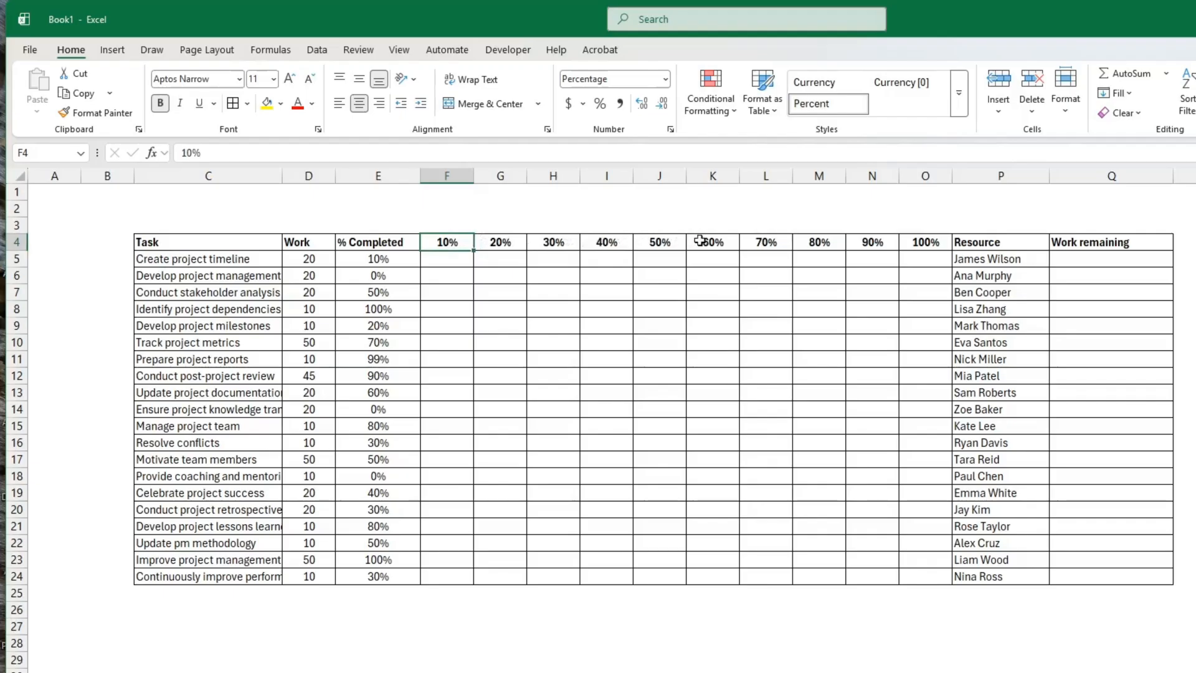
pyautogui.click(931, 240)
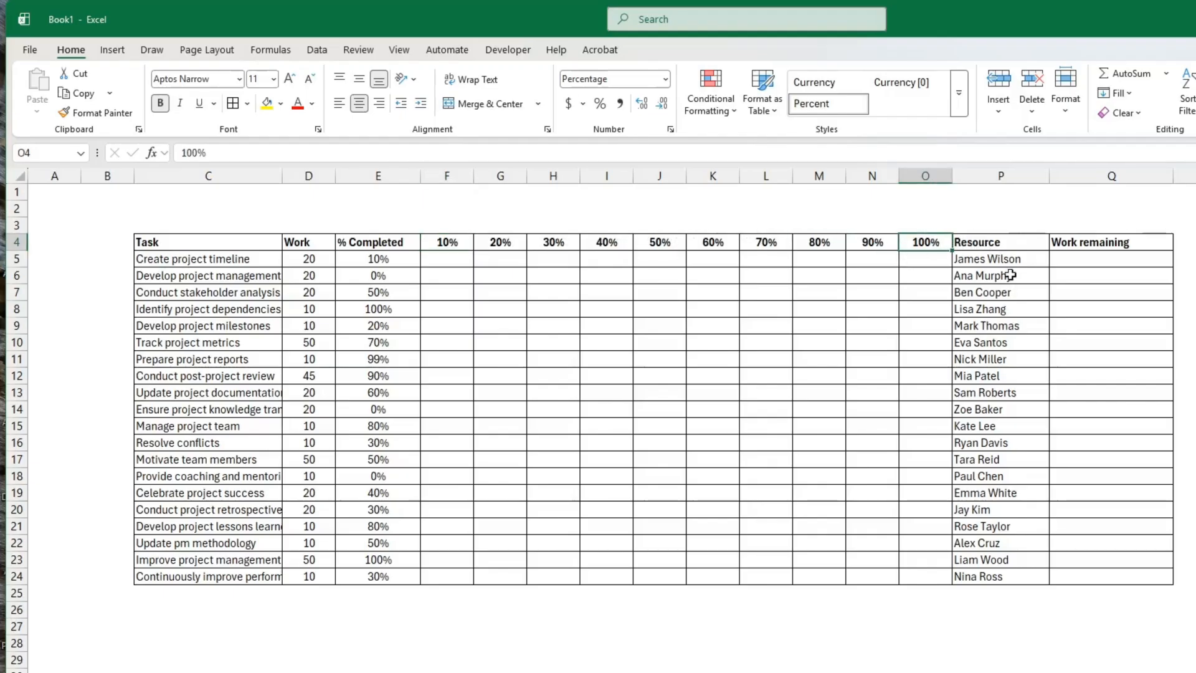
pyautogui.click(995, 244)
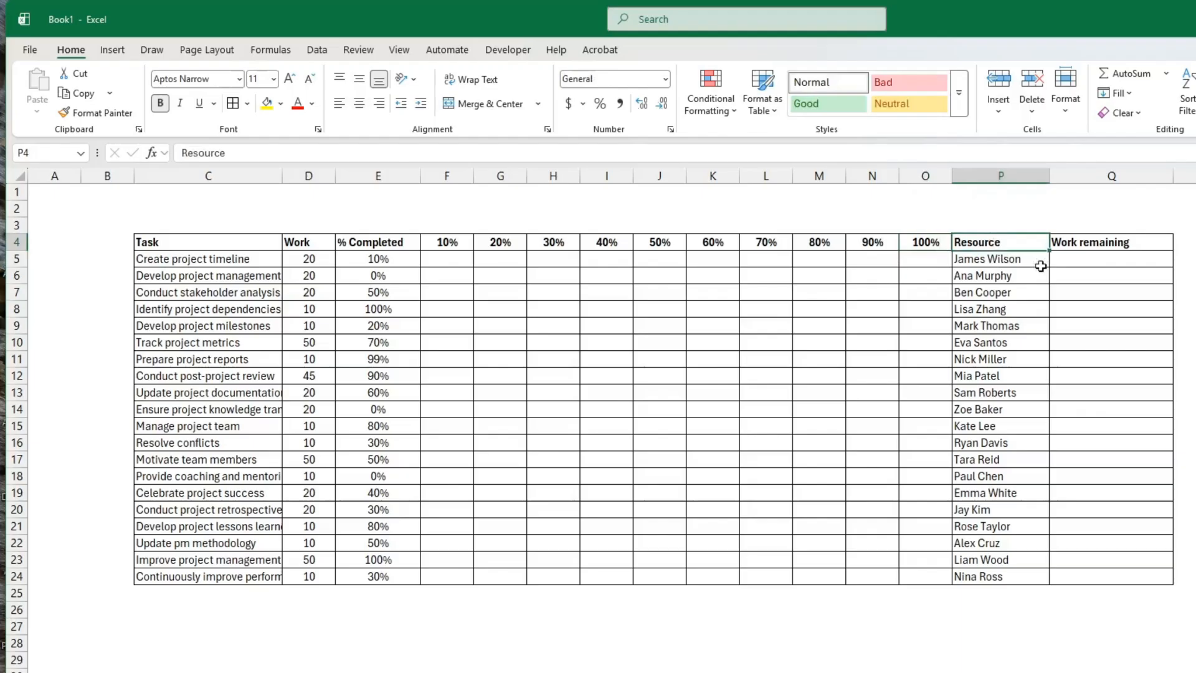
pyautogui.click(997, 262)
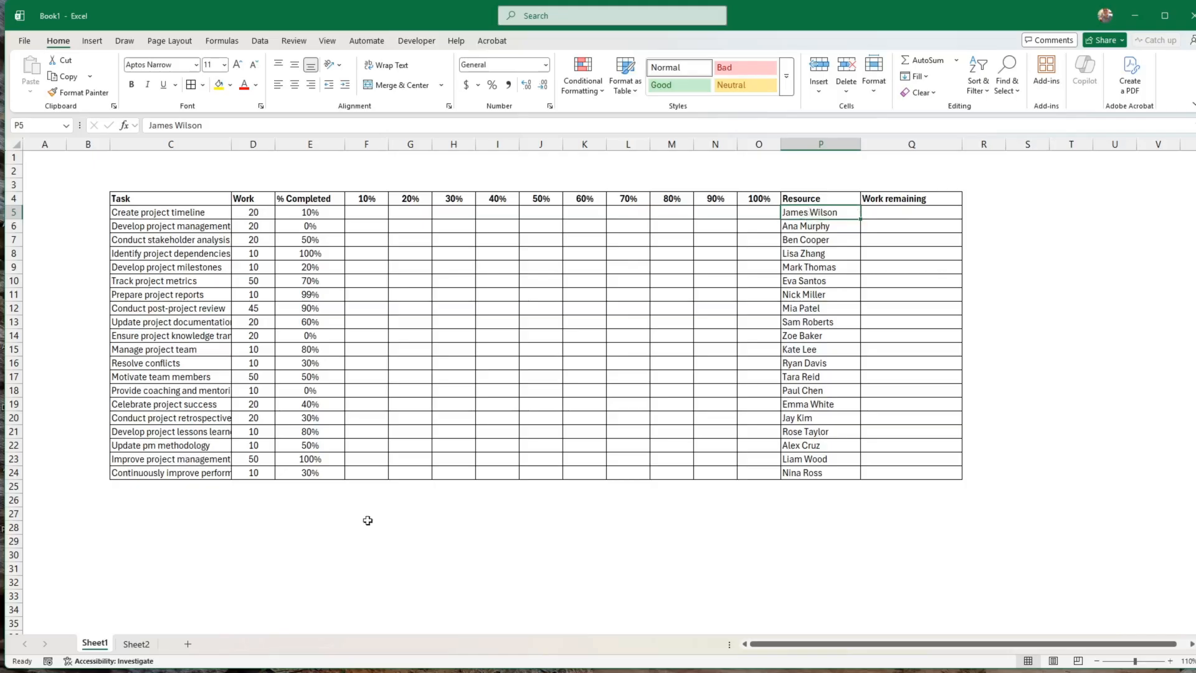
pyautogui.click(150, 644)
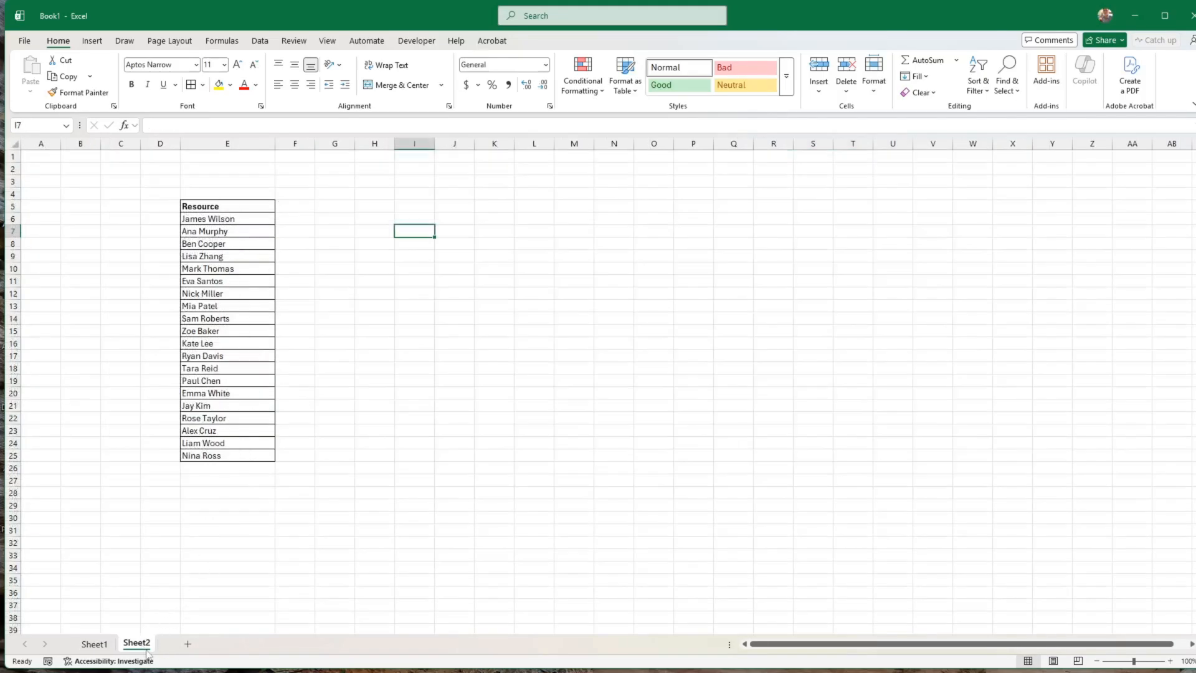
pyautogui.click(96, 646)
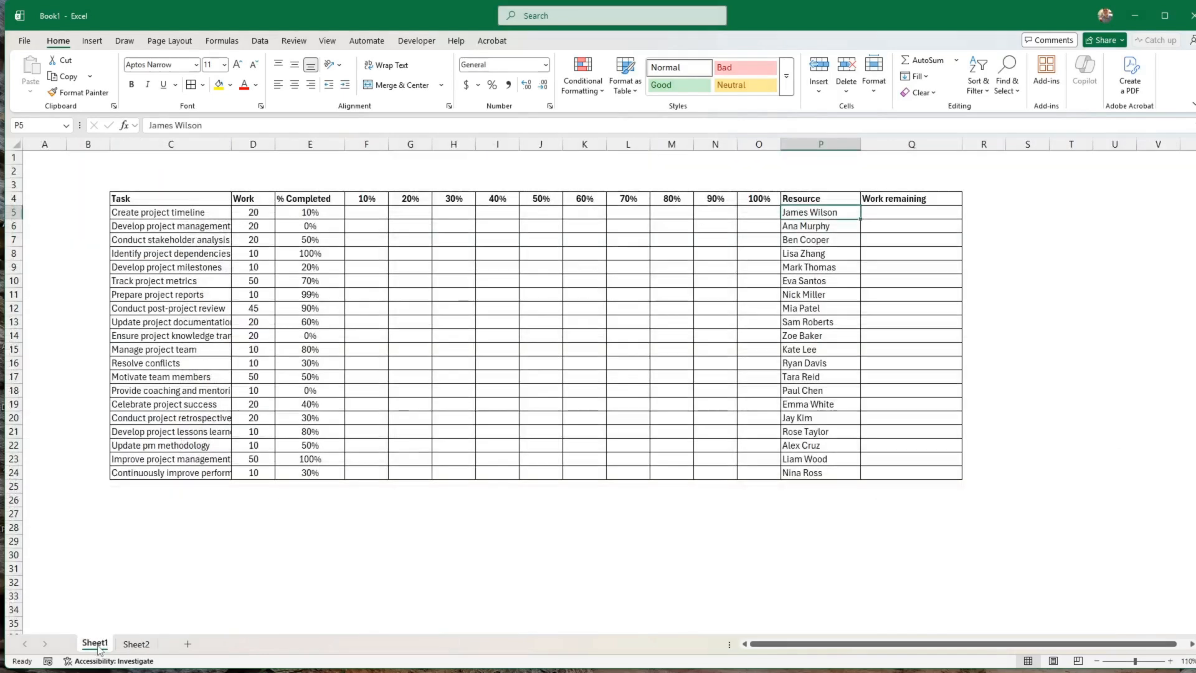
# Add list data validation to Resource cell P5 on Sheet1, using the names in Sheet2 E6:E25 as the source
pyautogui.click(263, 42)
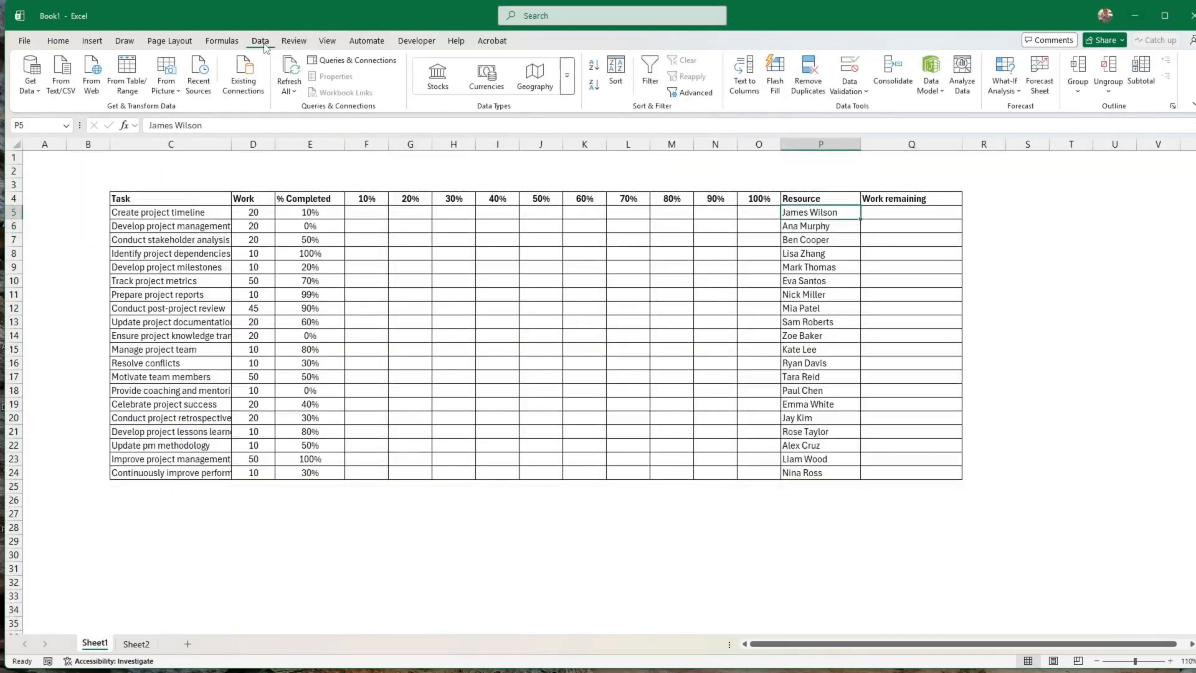
pyautogui.click(848, 91)
pyautogui.click(861, 110)
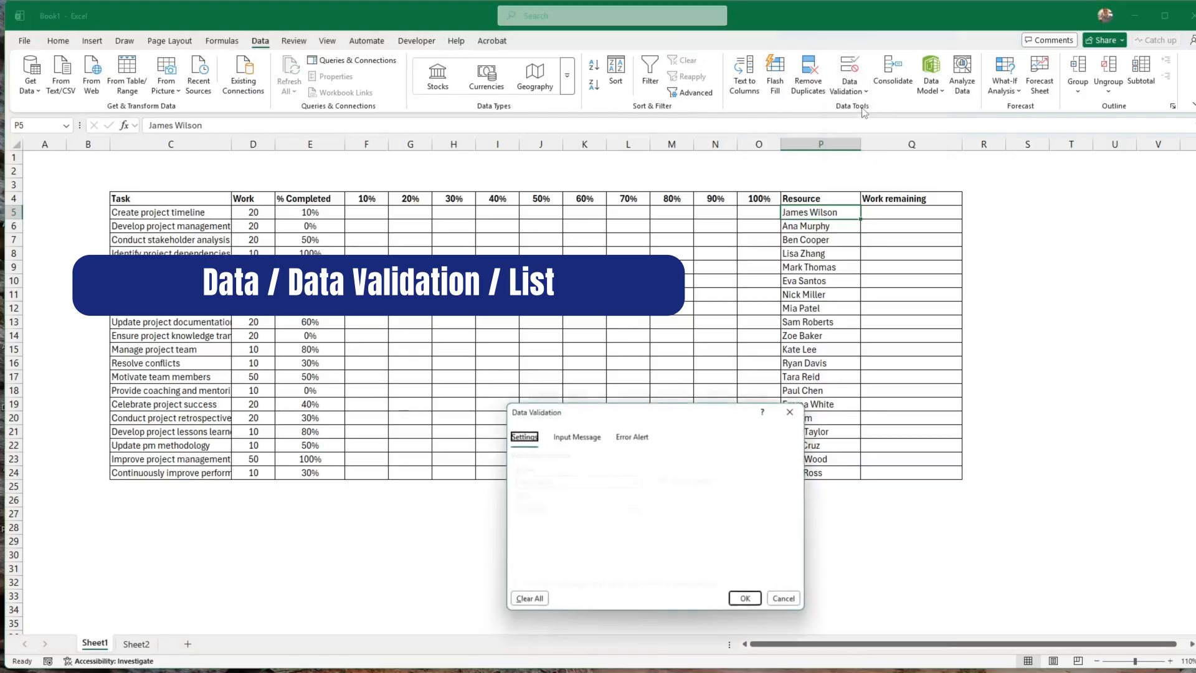
pyautogui.click(605, 483)
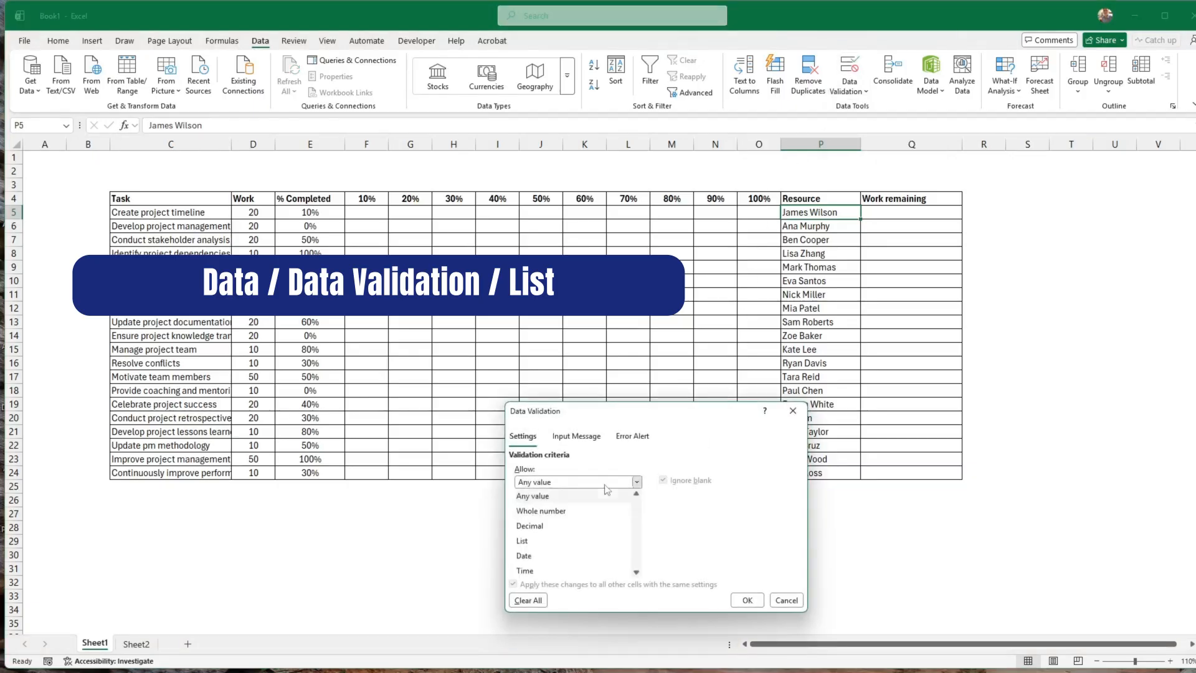
pyautogui.click(534, 541)
pyautogui.click(539, 537)
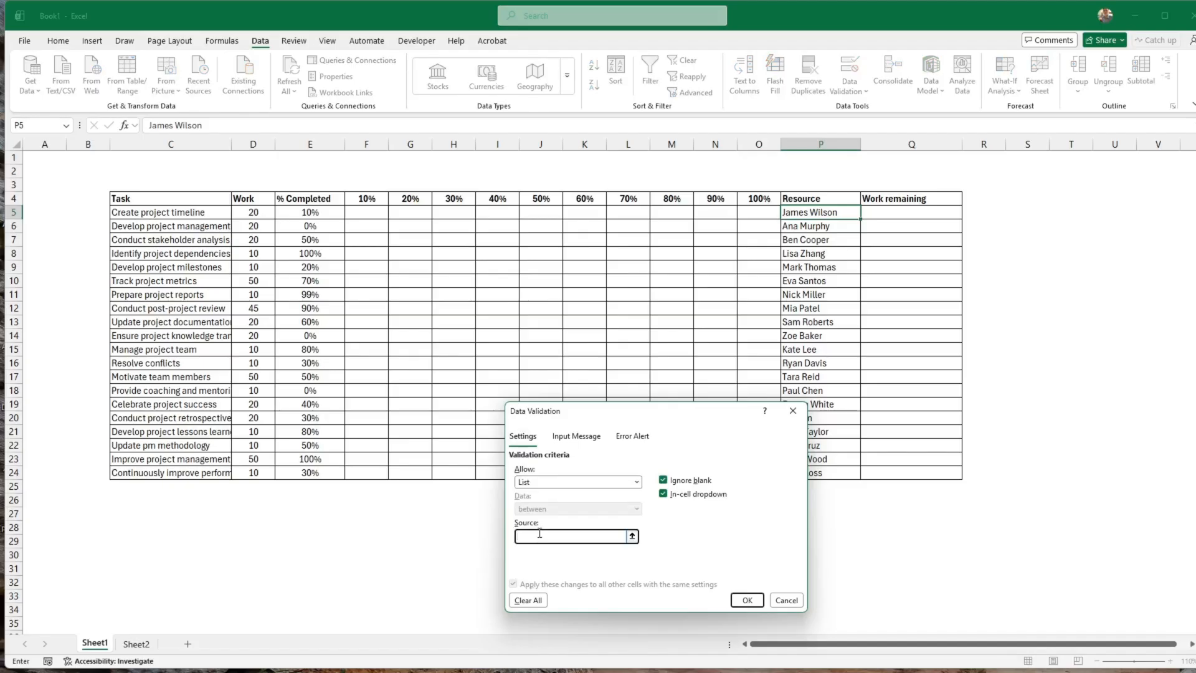
pyautogui.click(140, 647)
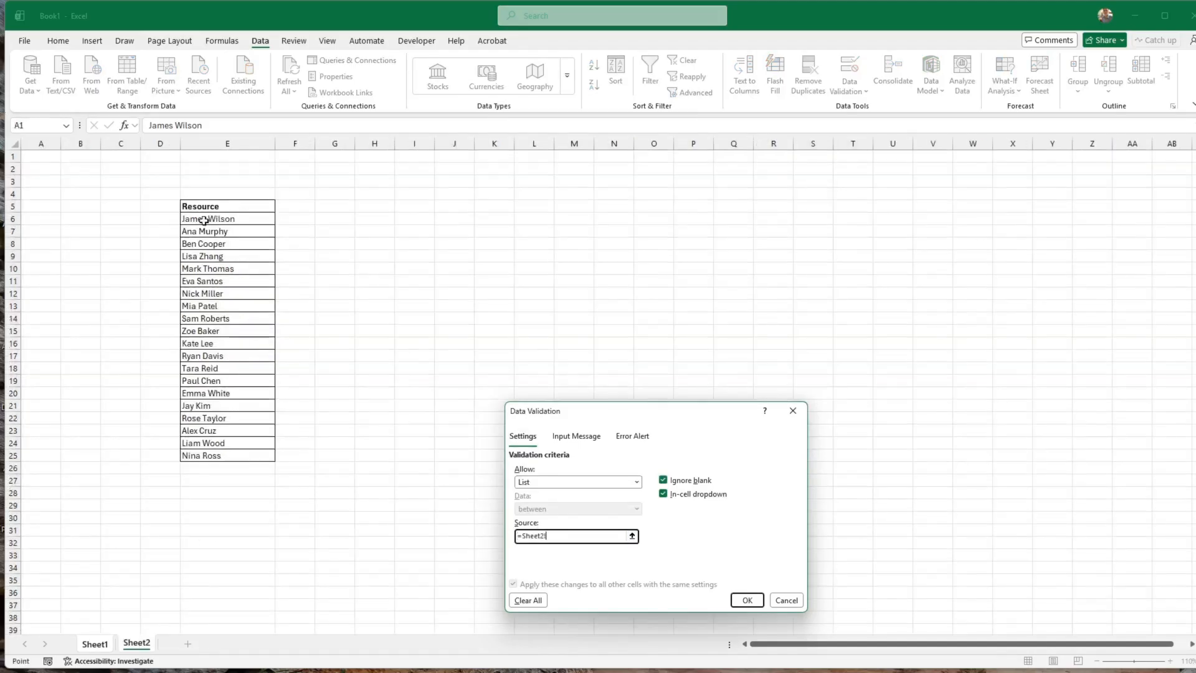
pyautogui.moveTo(200, 218); pyautogui.dragTo(209, 455)
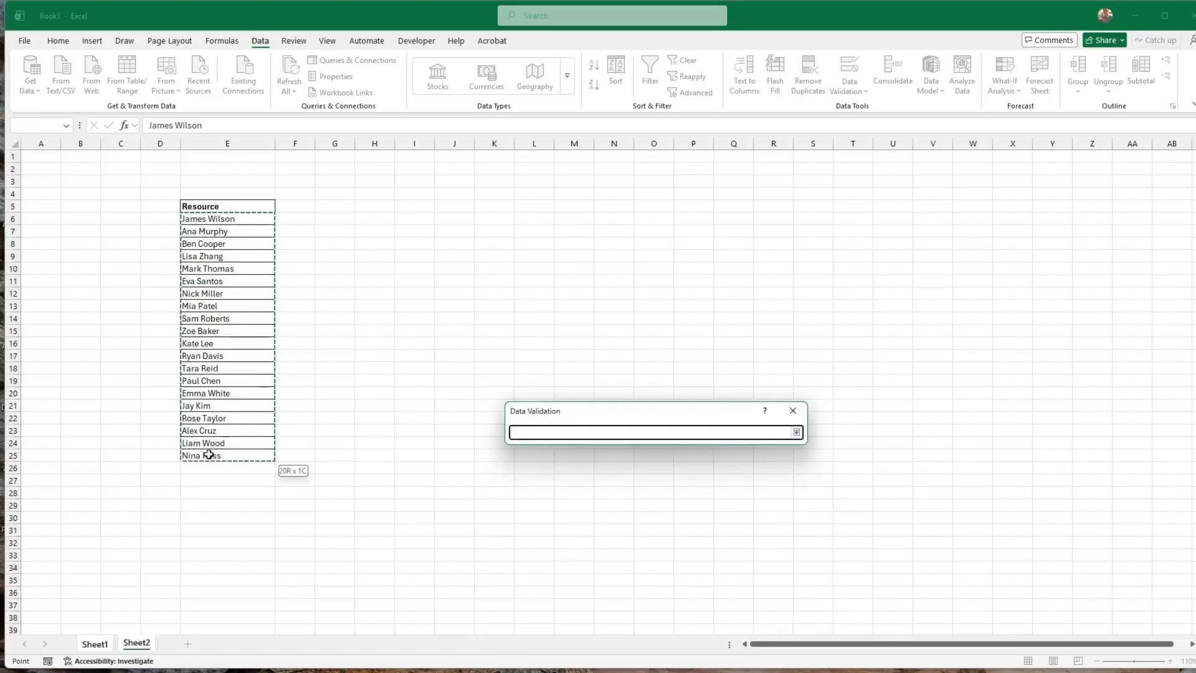
pyautogui.click(748, 602)
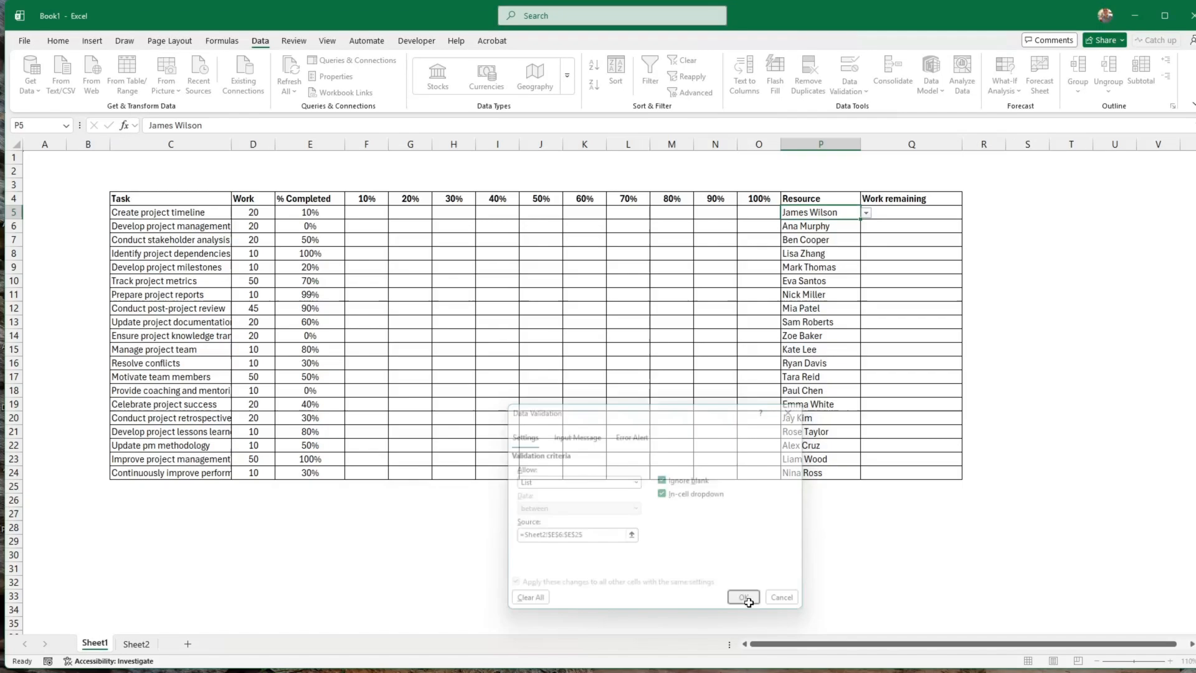
# Check the dropdown in P5 by browsing its names and choosing the first resource
pyautogui.click(865, 213)
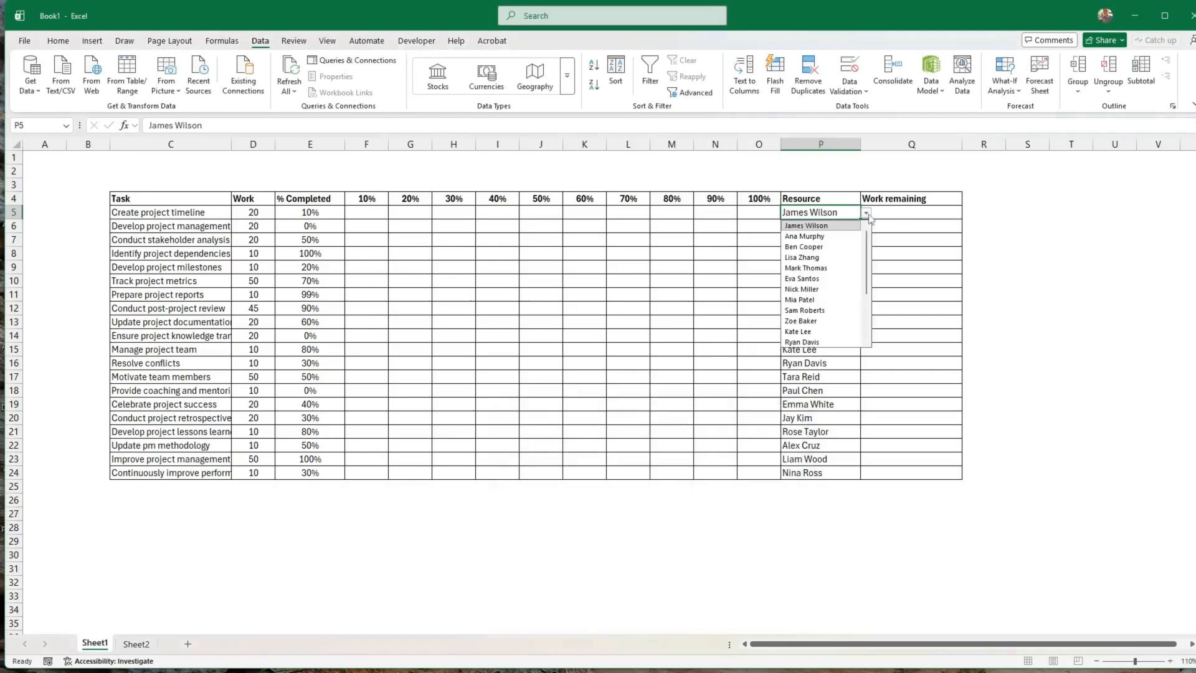
pyautogui.moveTo(867, 252); pyautogui.dragTo(874, 228)
pyautogui.click(828, 228)
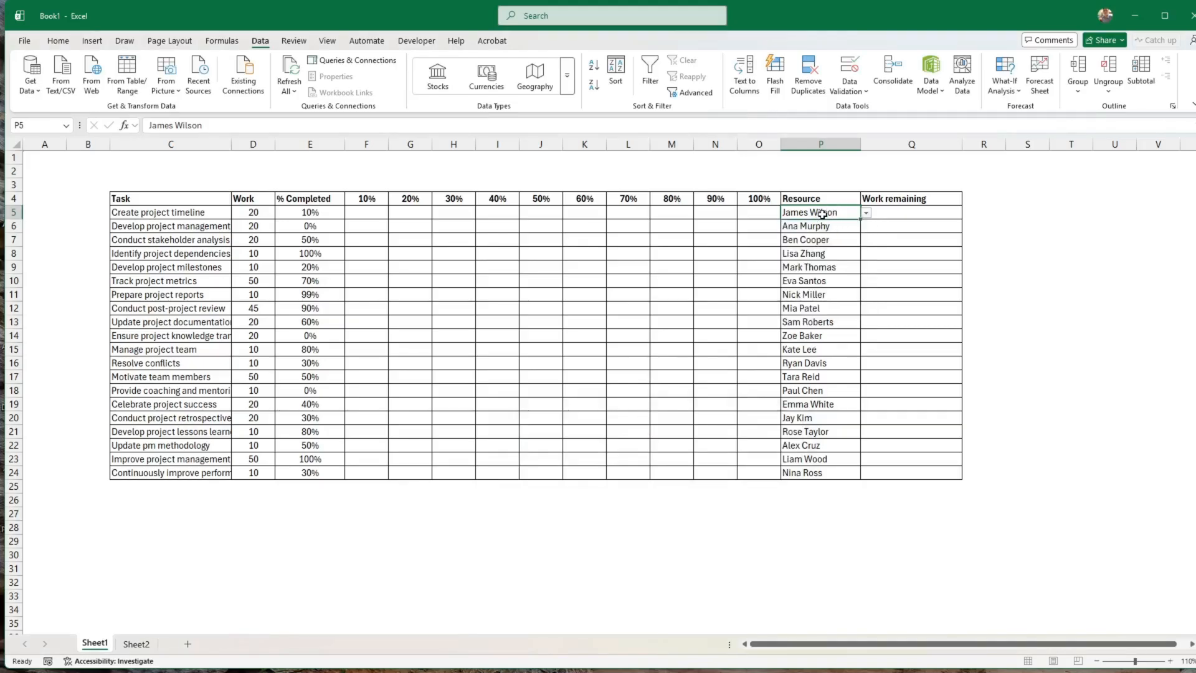
# Narrow the Work remaining column slightly and enter the formula =D5-D5*E5 in Q5
pyautogui.click(885, 216)
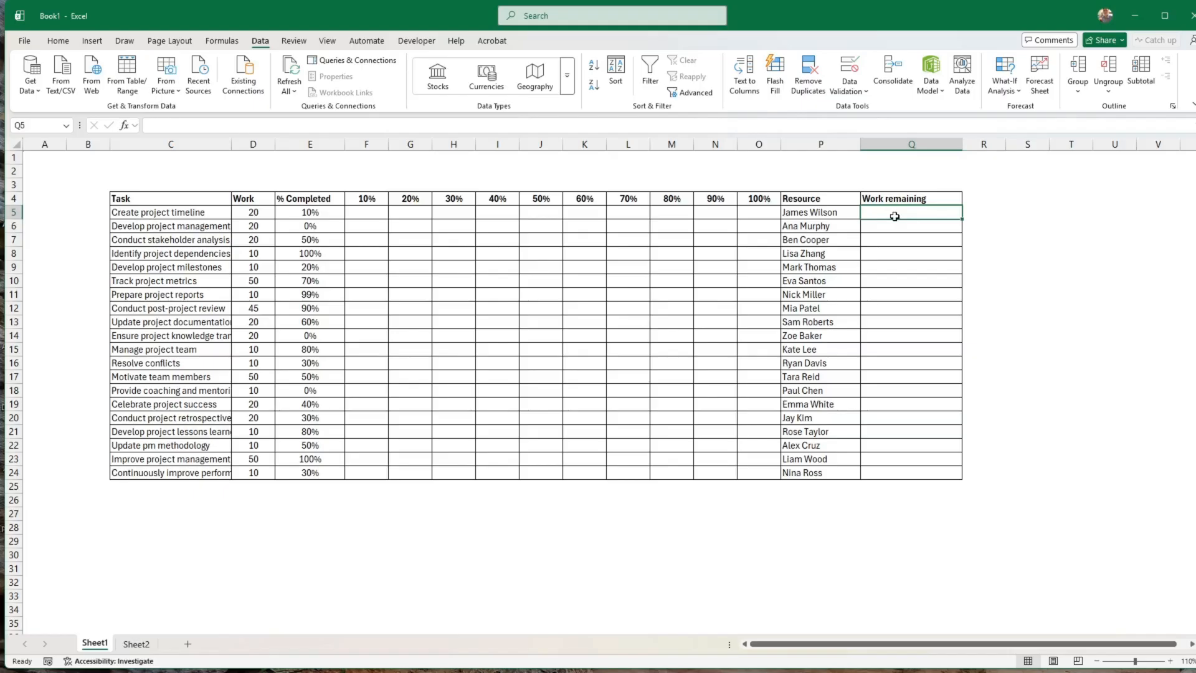
pyautogui.moveTo(964, 145); pyautogui.dragTo(946, 168)
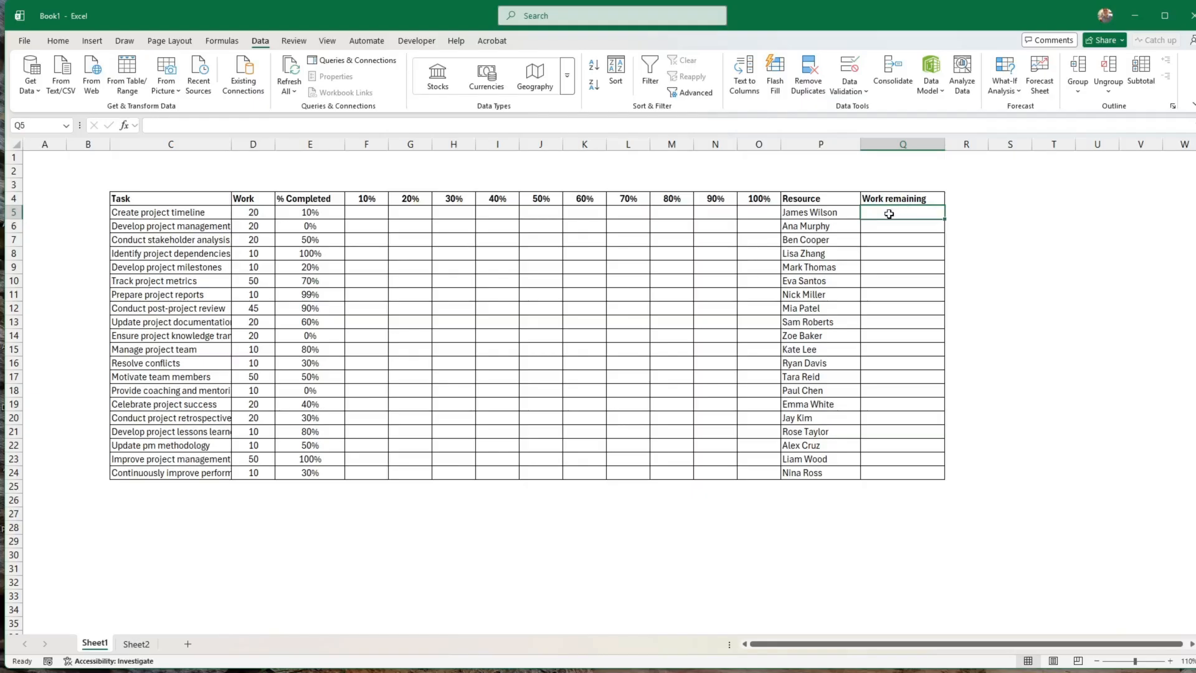
pyautogui.write('=')
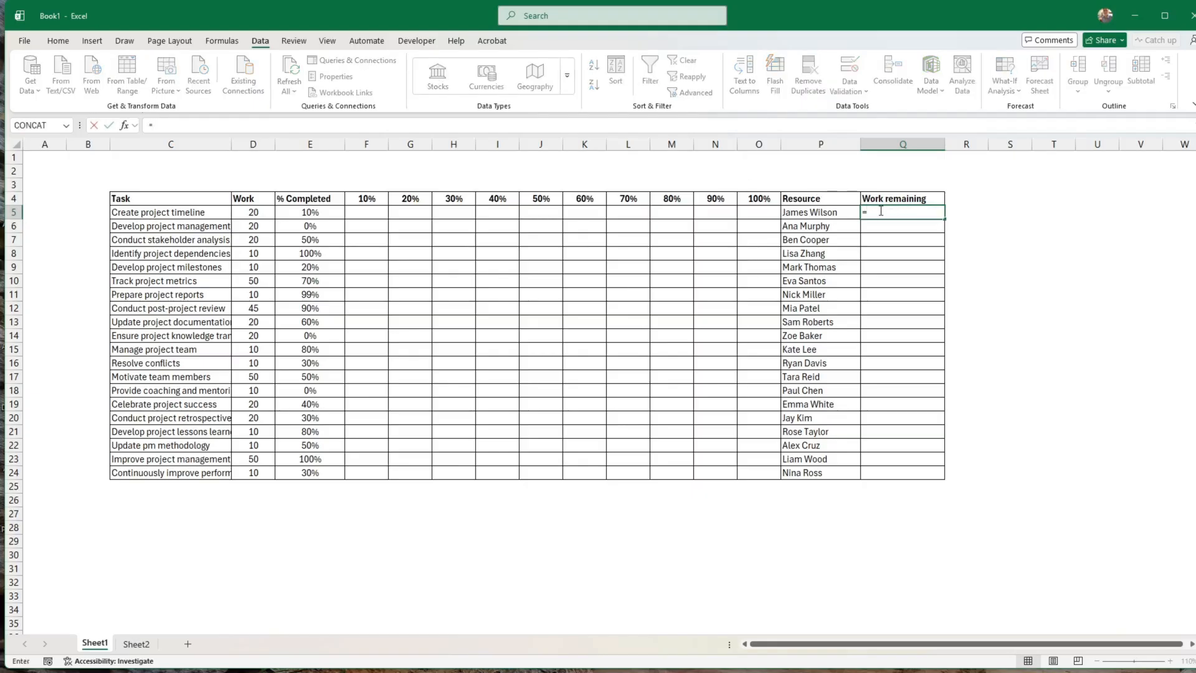
pyautogui.click(253, 213)
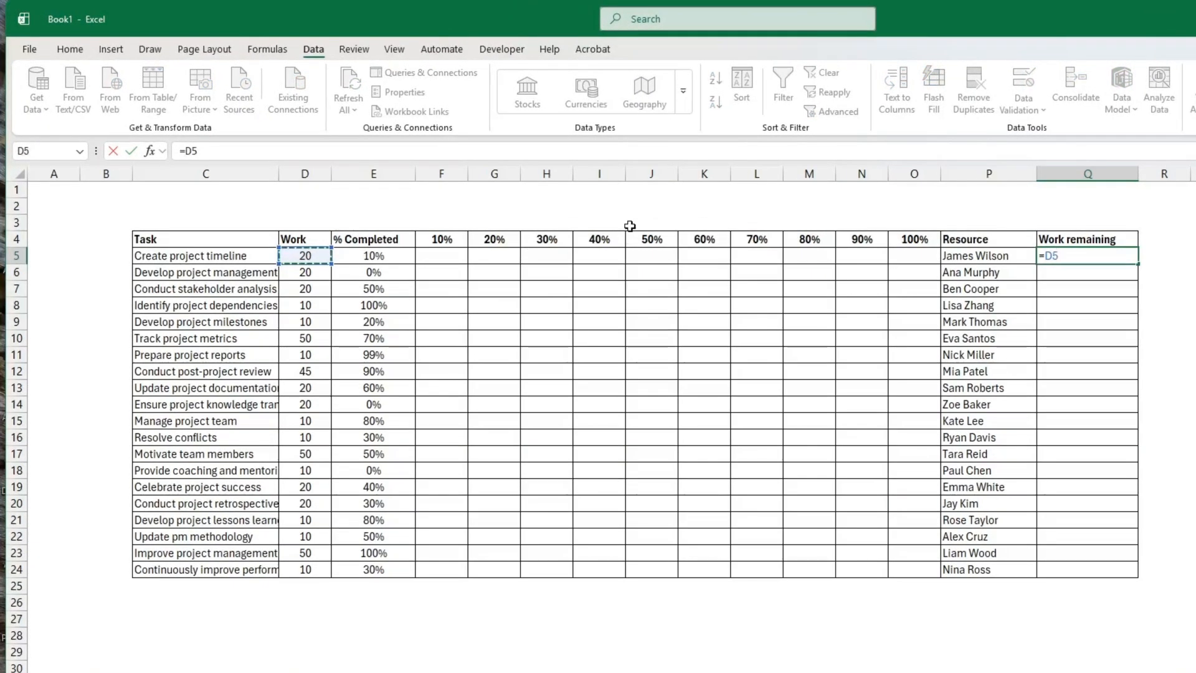
pyautogui.write('-')
pyautogui.click(297, 254)
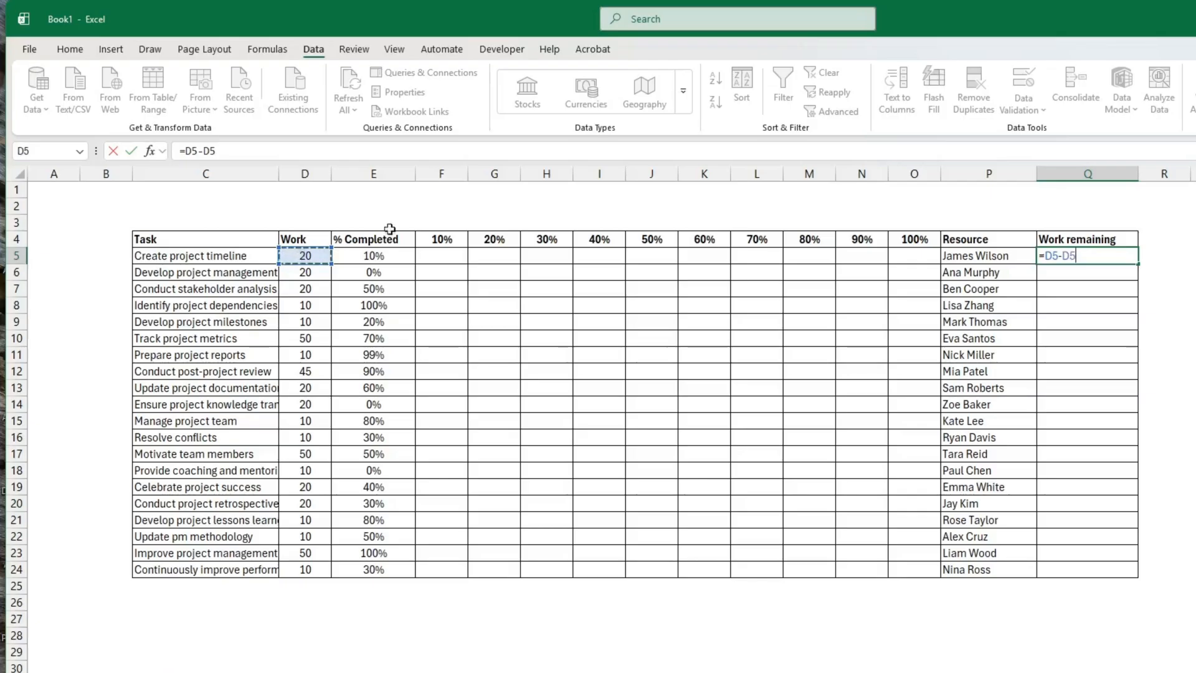
pyautogui.write('*')
pyautogui.click(388, 257)
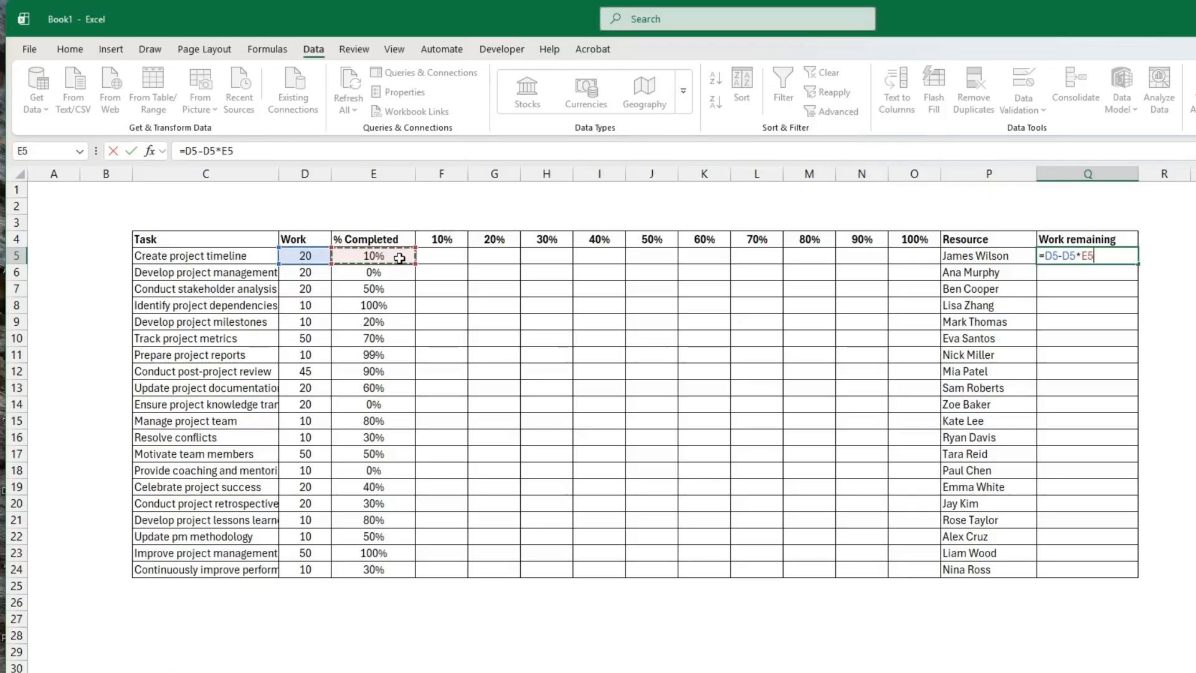
pyautogui.press('Return')
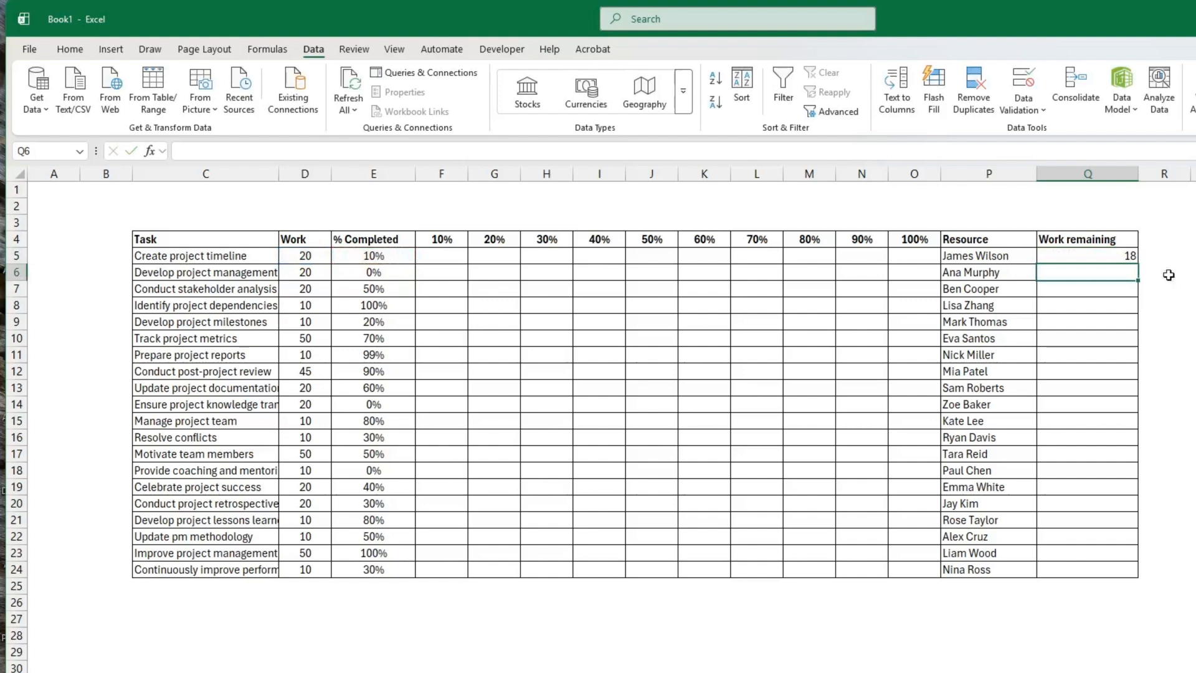
# Fill the Q5 formula down to Q24 and center the Work remaining values
pyautogui.click(1109, 255)
pyautogui.moveTo(1139, 264); pyautogui.dragTo(1142, 570)
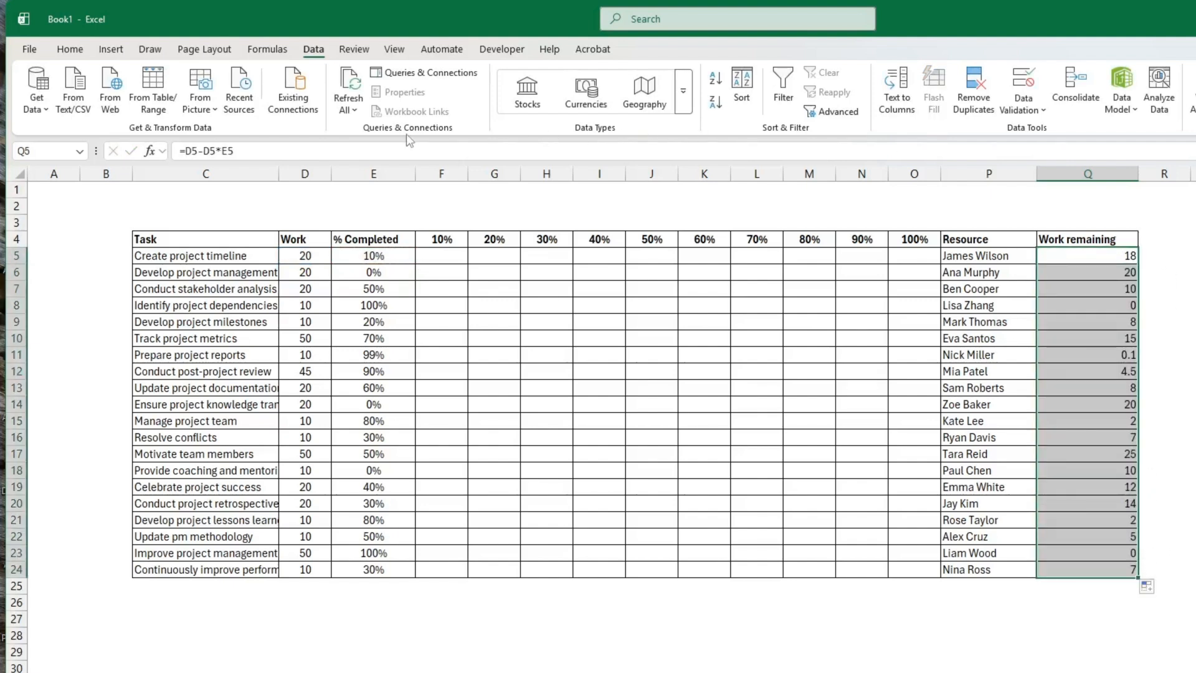
pyautogui.click(71, 49)
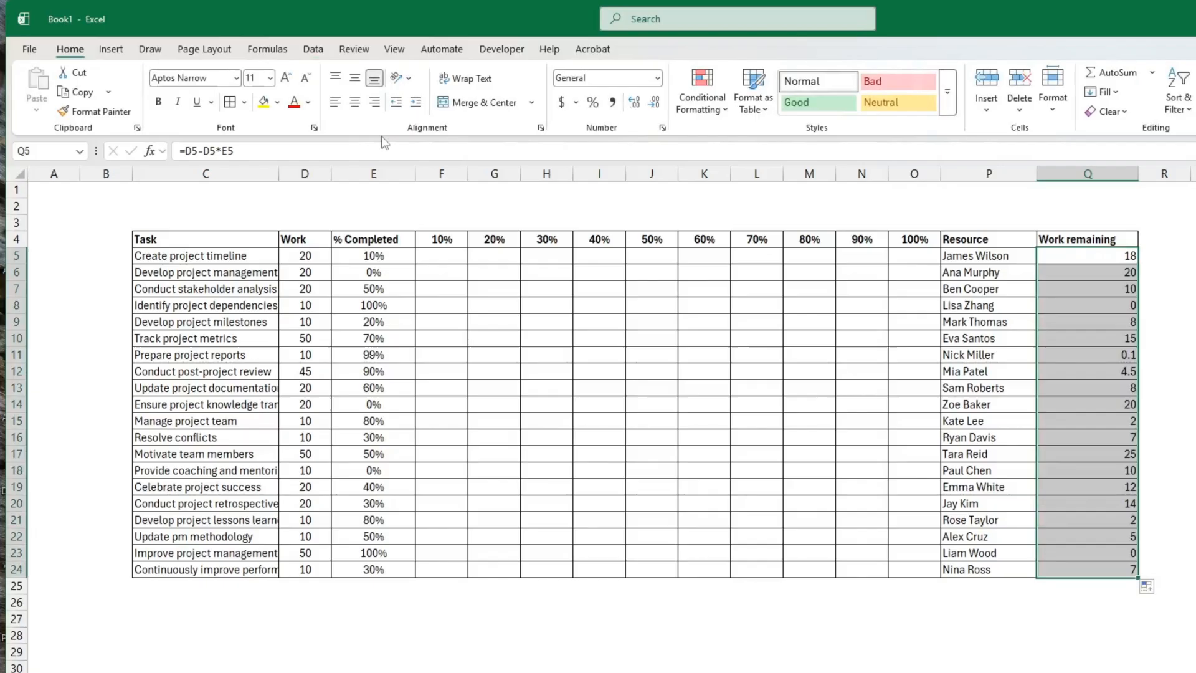
pyautogui.click(355, 102)
pyautogui.click(1103, 305)
pyautogui.click(1111, 262)
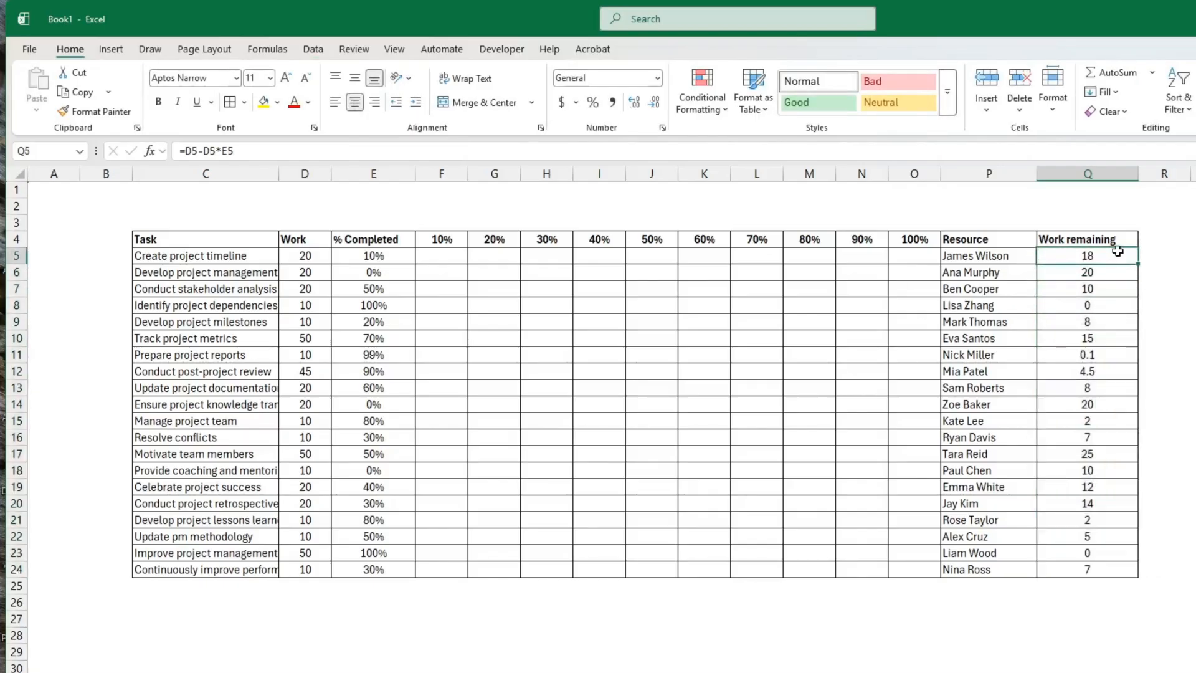
# Apply all borders to R4:R24 beside the table and widen column R
pyautogui.moveTo(1149, 242); pyautogui.dragTo(1167, 410)
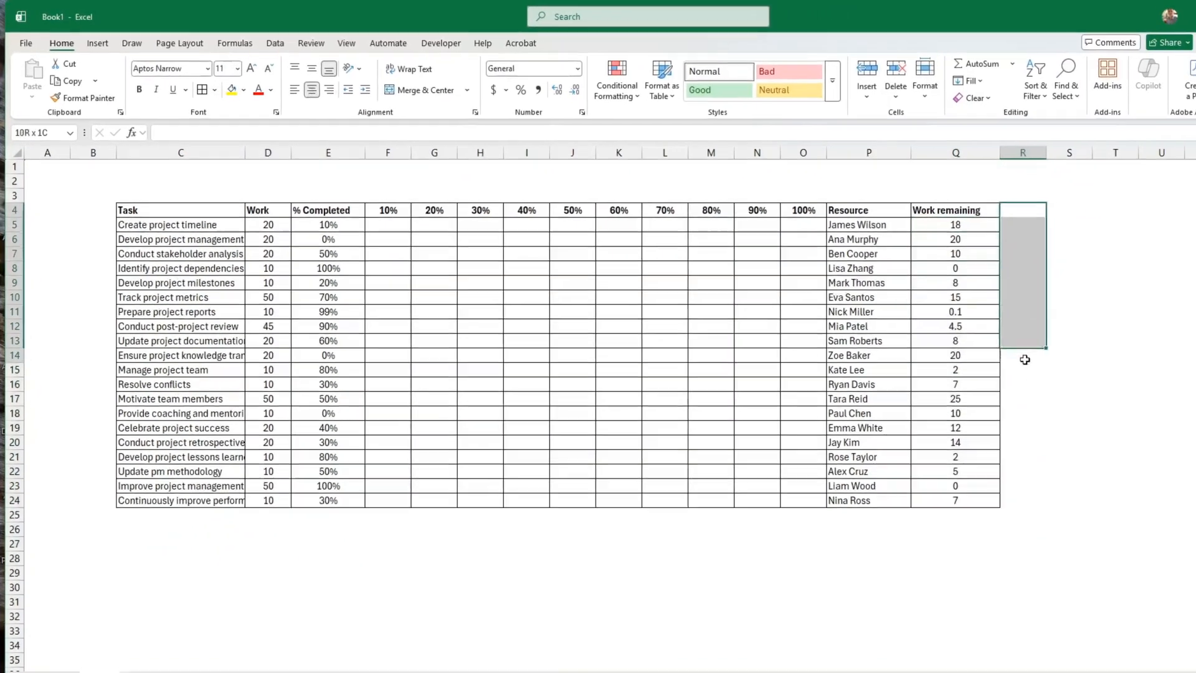
pyautogui.moveTo(1025, 360); pyautogui.dragTo(1020, 500)
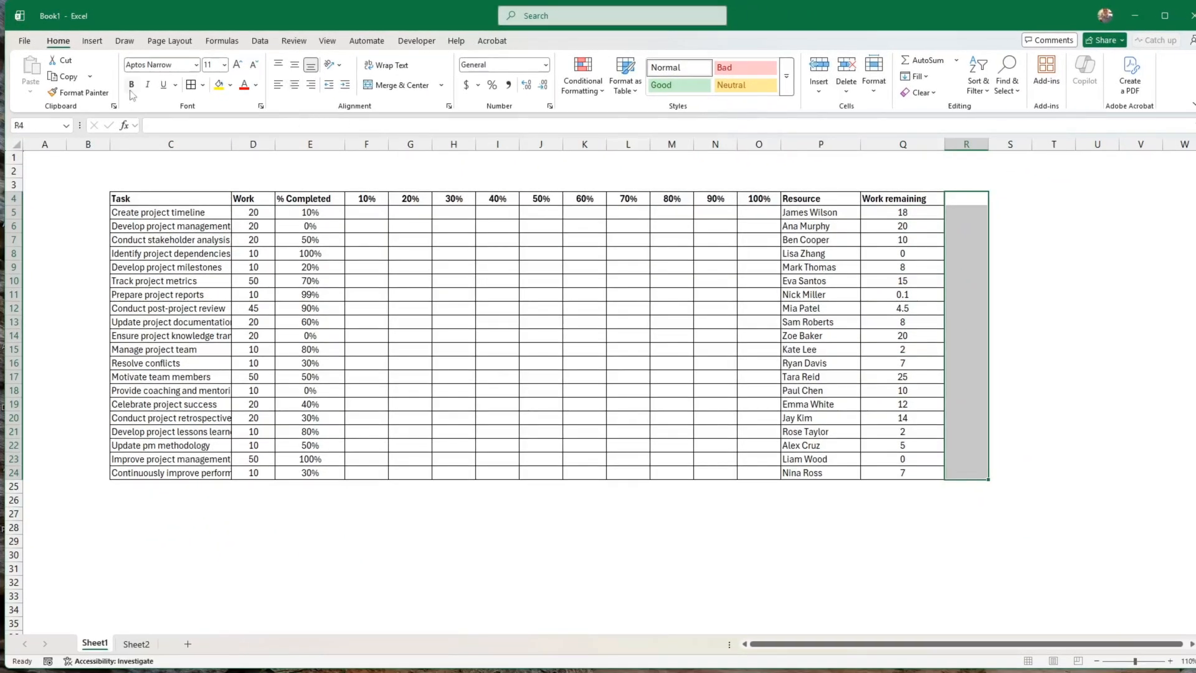
pyautogui.click(190, 85)
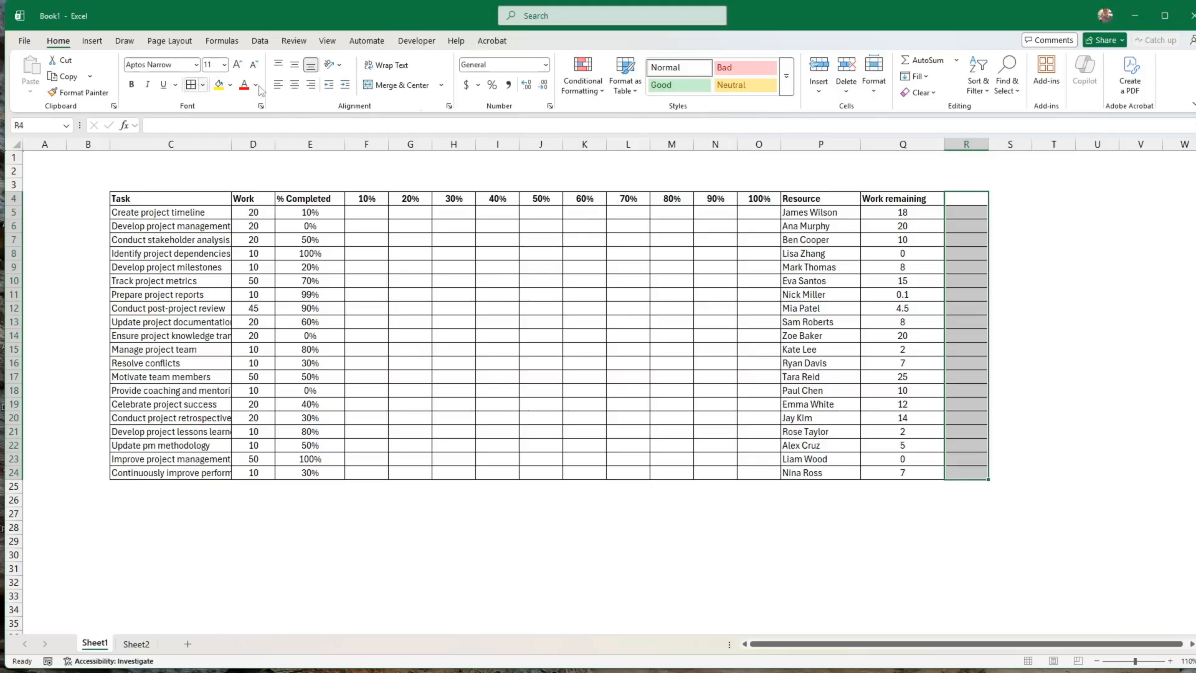
pyautogui.click(960, 199)
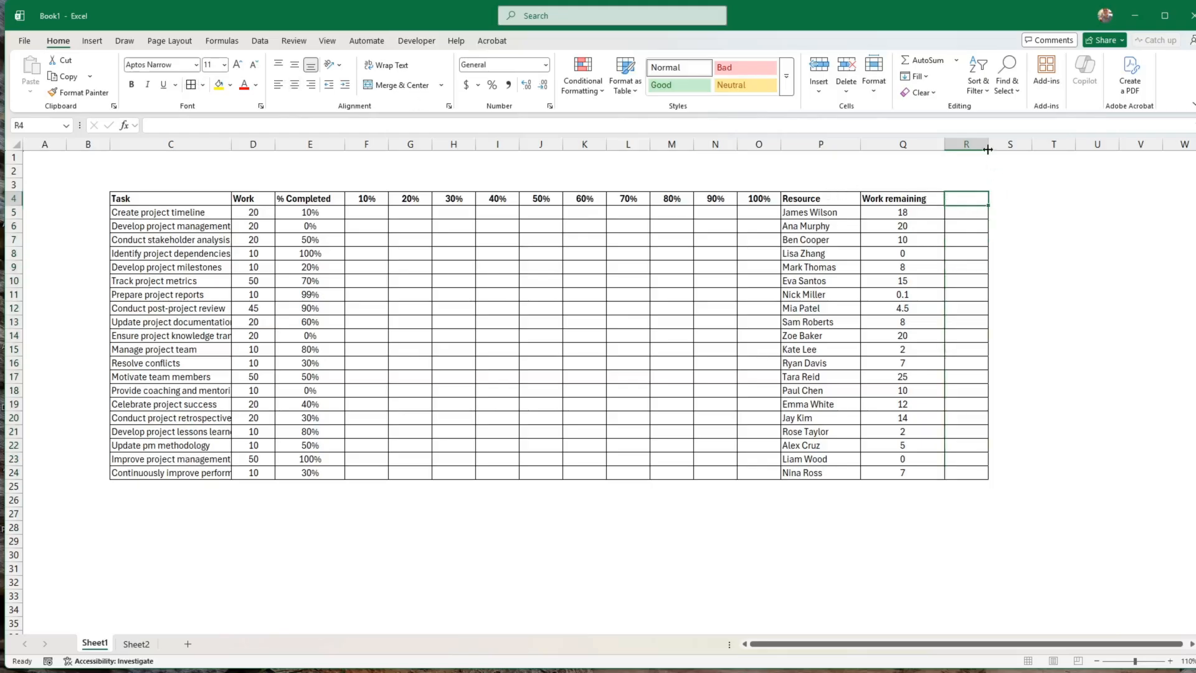
pyautogui.moveTo(987, 149); pyautogui.dragTo(1059, 147)
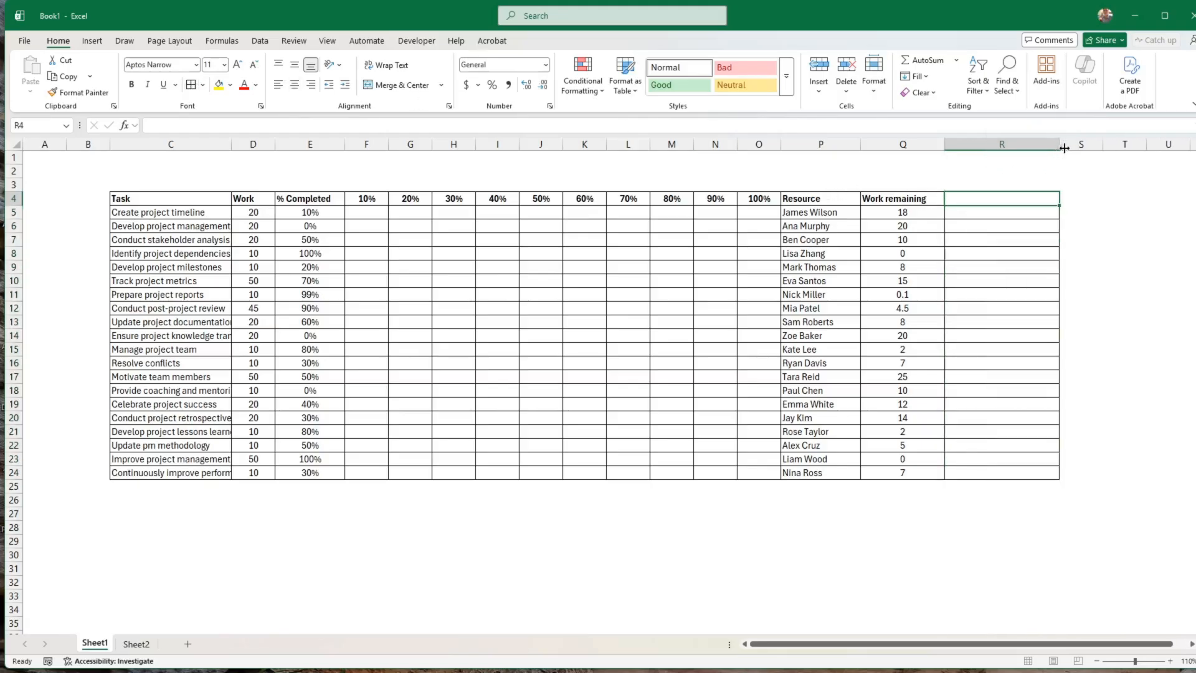
# Enter the formula =Q5 in R5 to reference the first task's remaining work
pyautogui.click(993, 211)
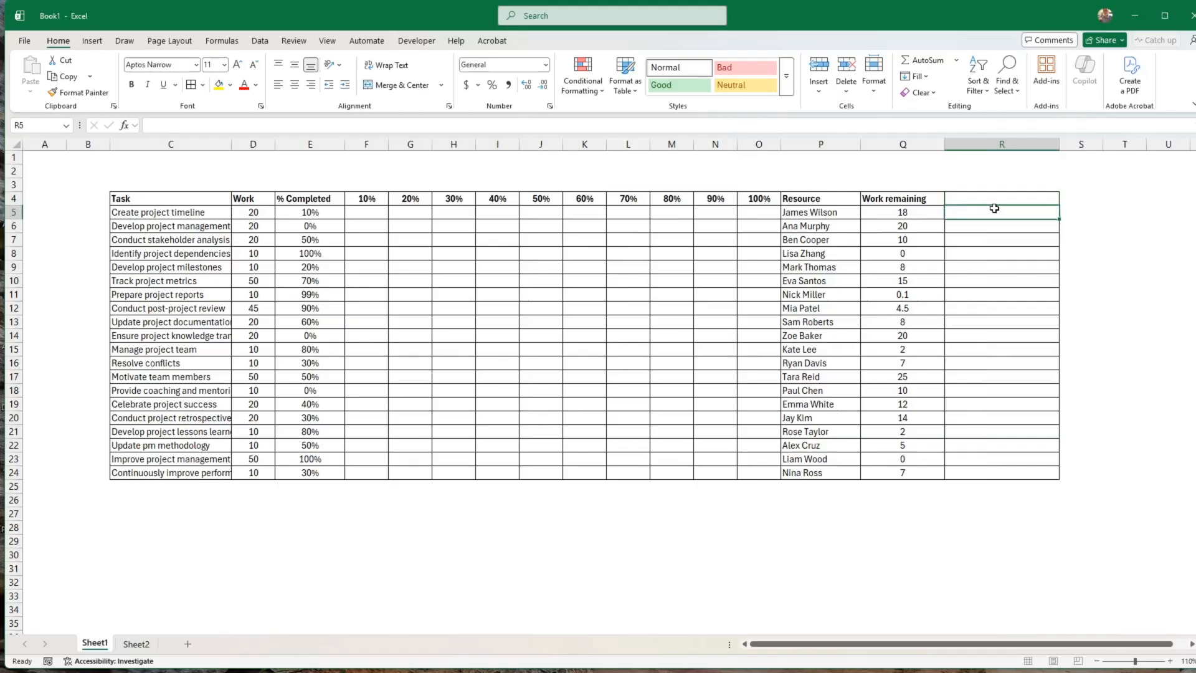
pyautogui.write('=')
pyautogui.press('Left')
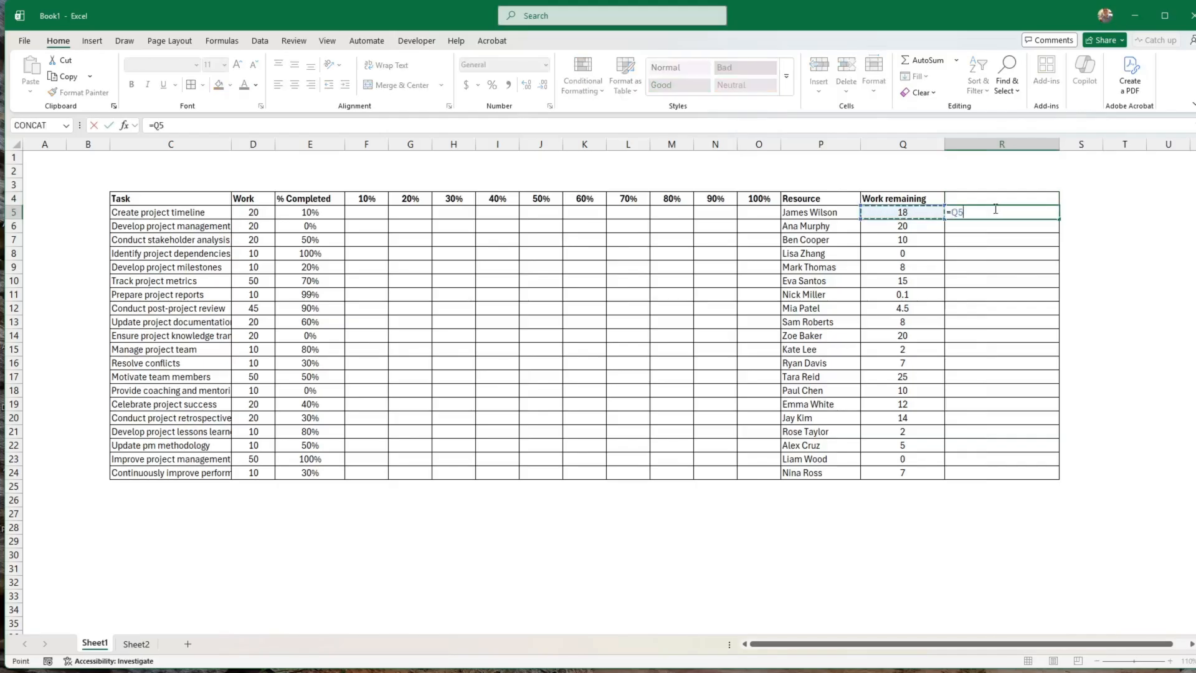
pyautogui.hotkey('ctrl', 'Return')
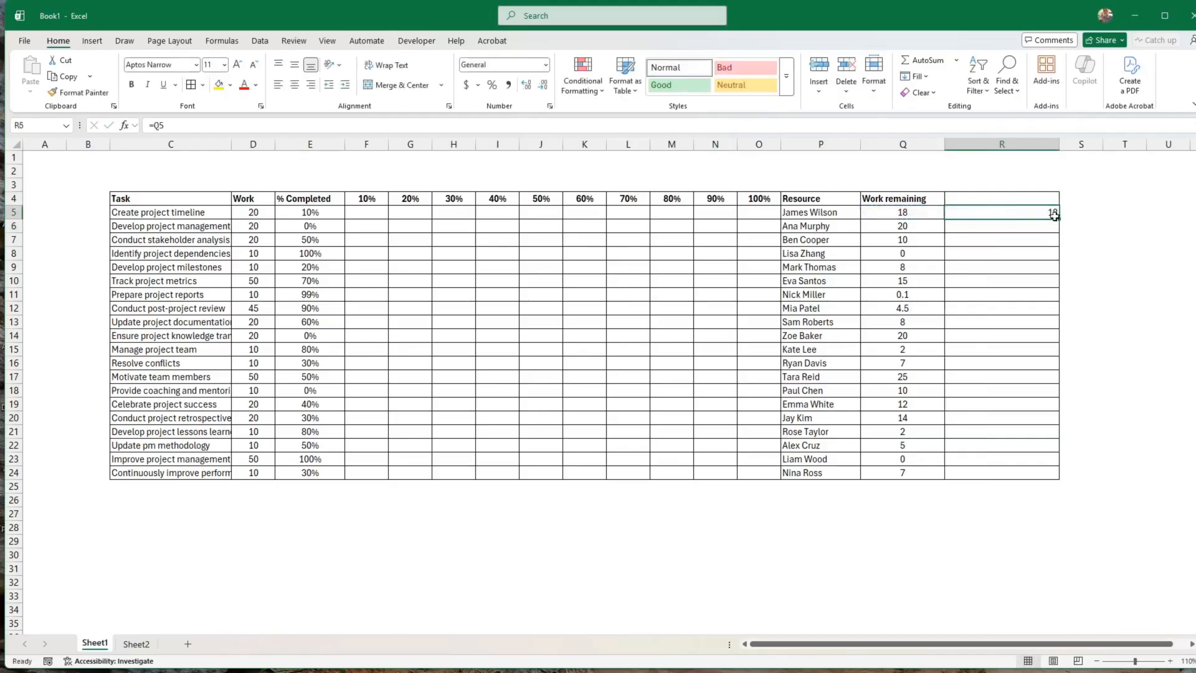
# Fill the R5 formula down to R24, center the copied values and narrow column R
pyautogui.moveTo(1059, 219); pyautogui.dragTo(1059, 476)
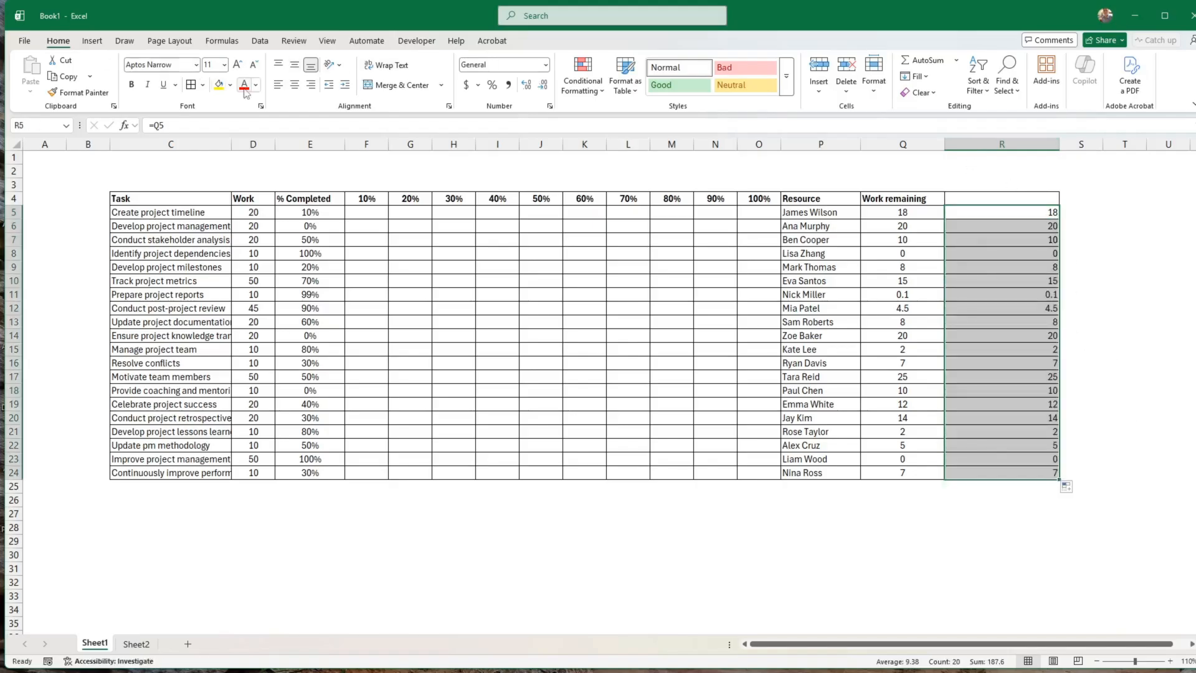
pyautogui.click(295, 86)
pyautogui.moveTo(1062, 150); pyautogui.dragTo(1035, 150)
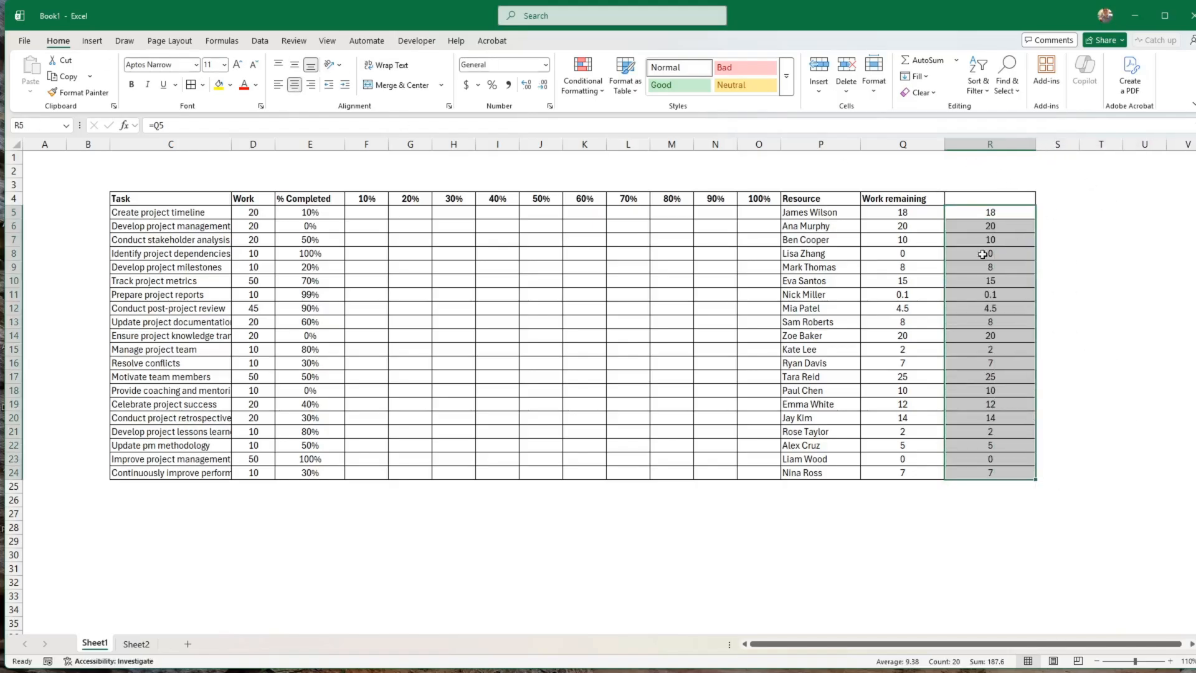
pyautogui.click(989, 497)
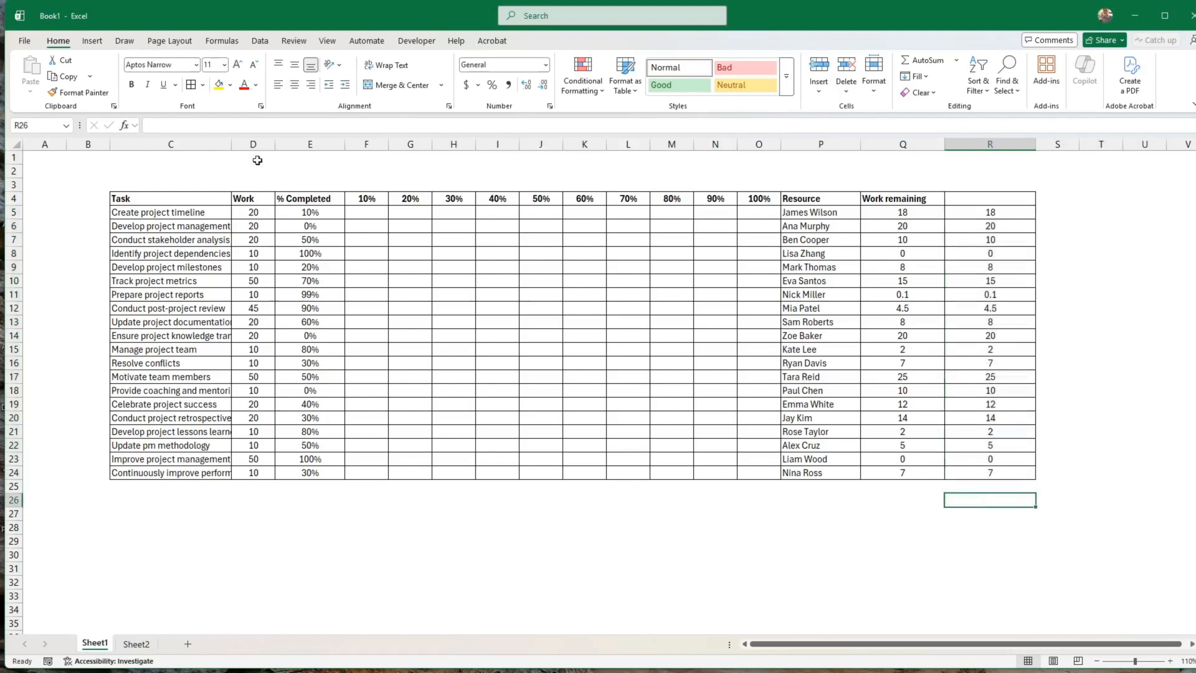
# Change the workbook's theme colors to the Red Violet palette
pyautogui.click(172, 42)
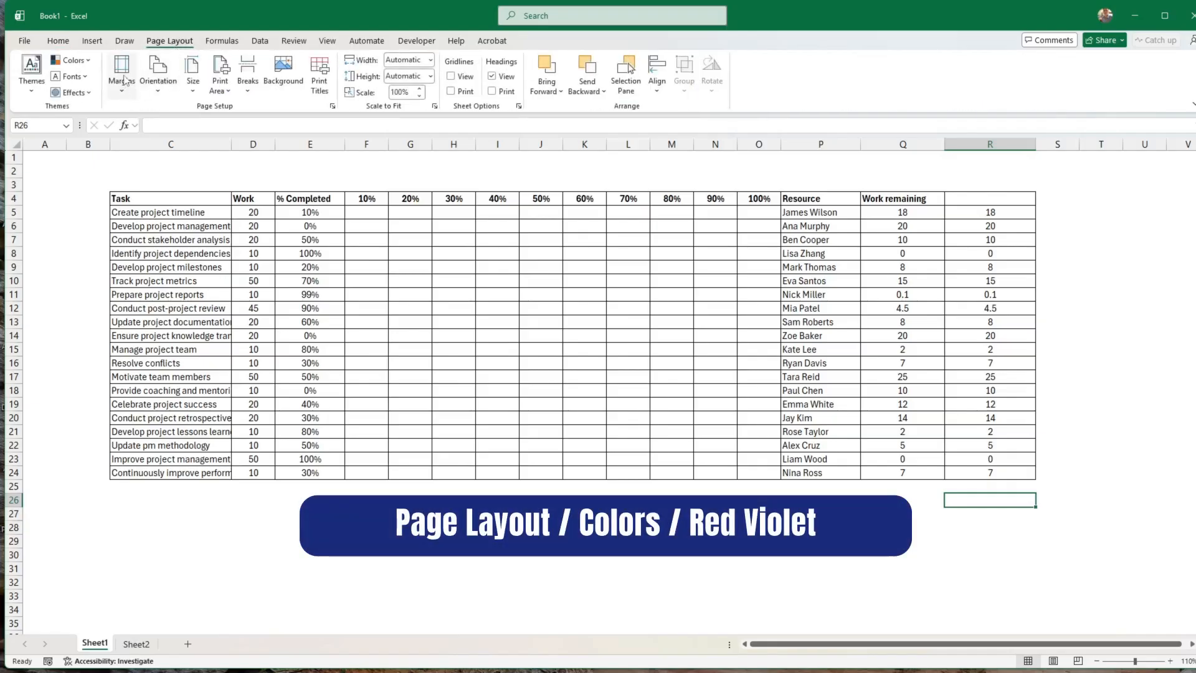
pyautogui.click(78, 63)
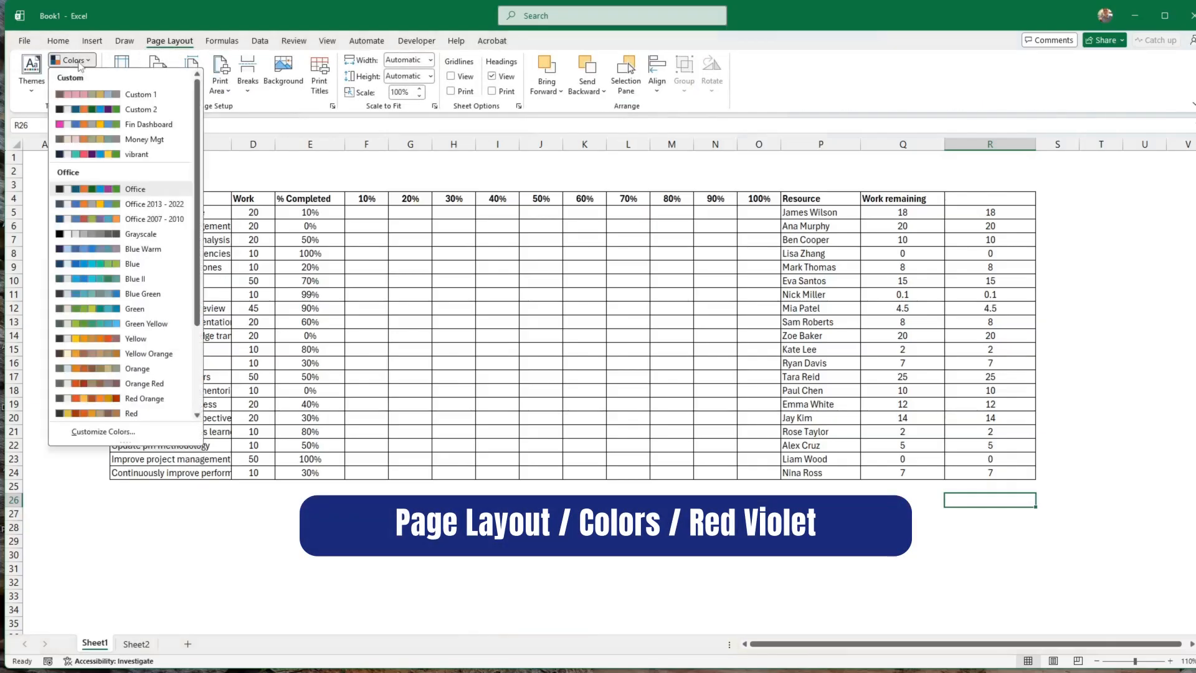
pyautogui.scroll(-3, 193, 271)
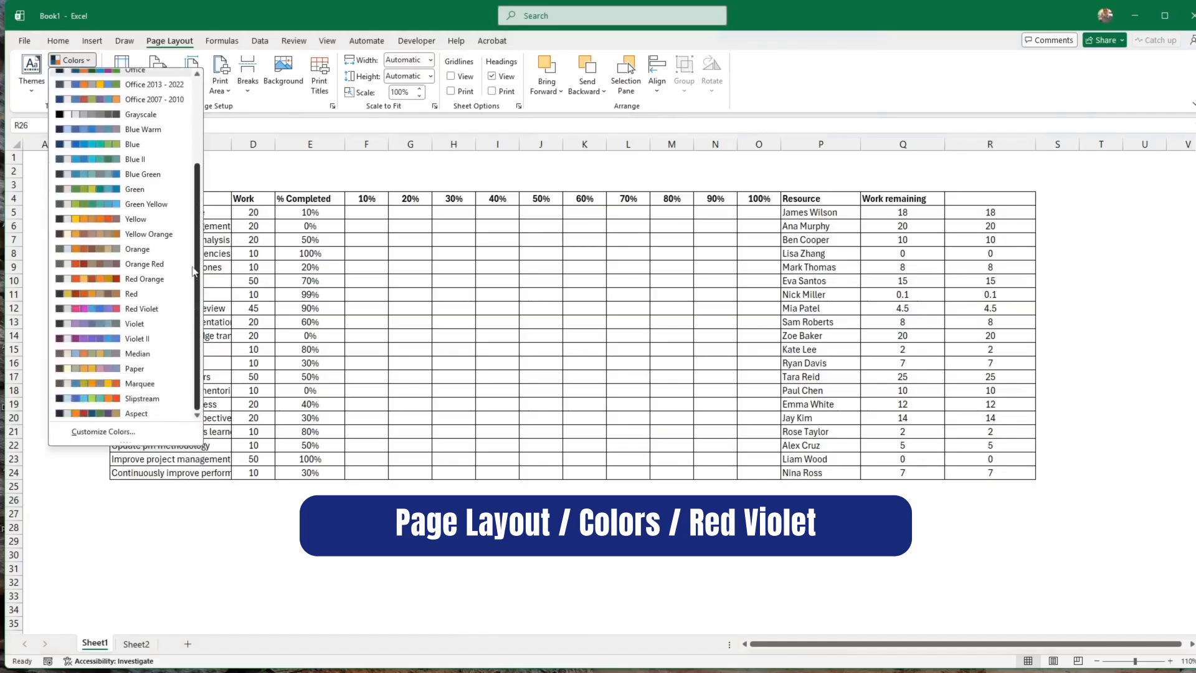
pyautogui.click(109, 310)
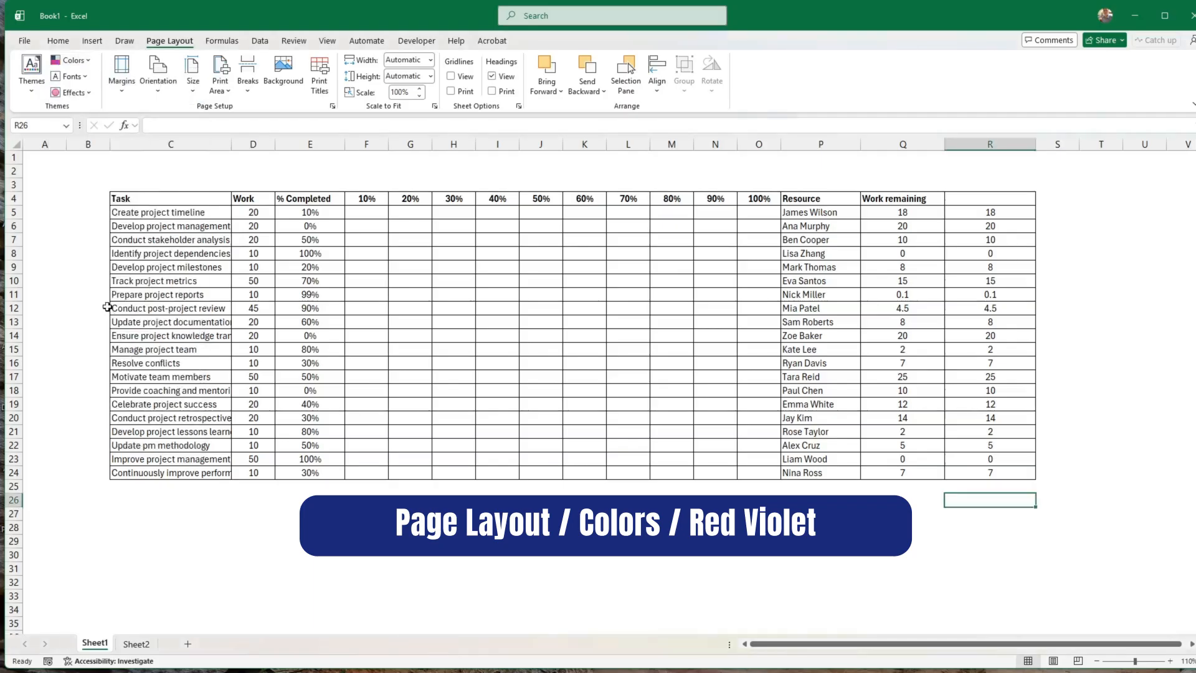
pyautogui.click(828, 482)
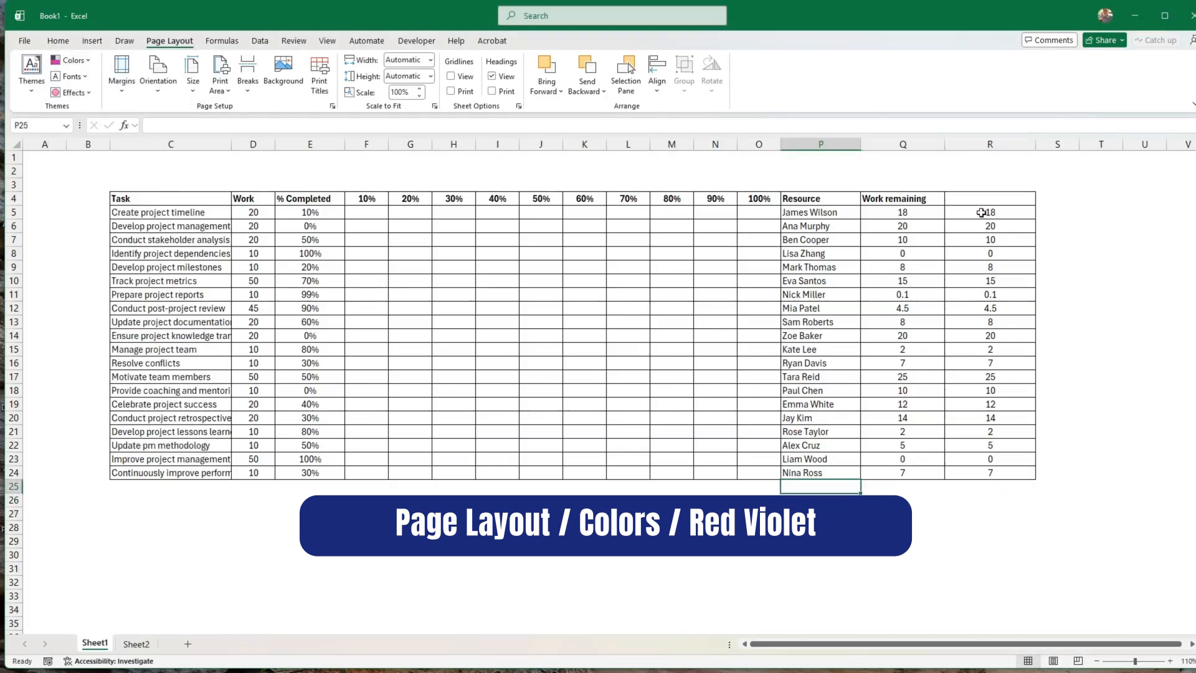
# Apply solid-fill blue data bars as conditional formatting to the values in R5:R24
pyautogui.moveTo(989, 216); pyautogui.dragTo(997, 467)
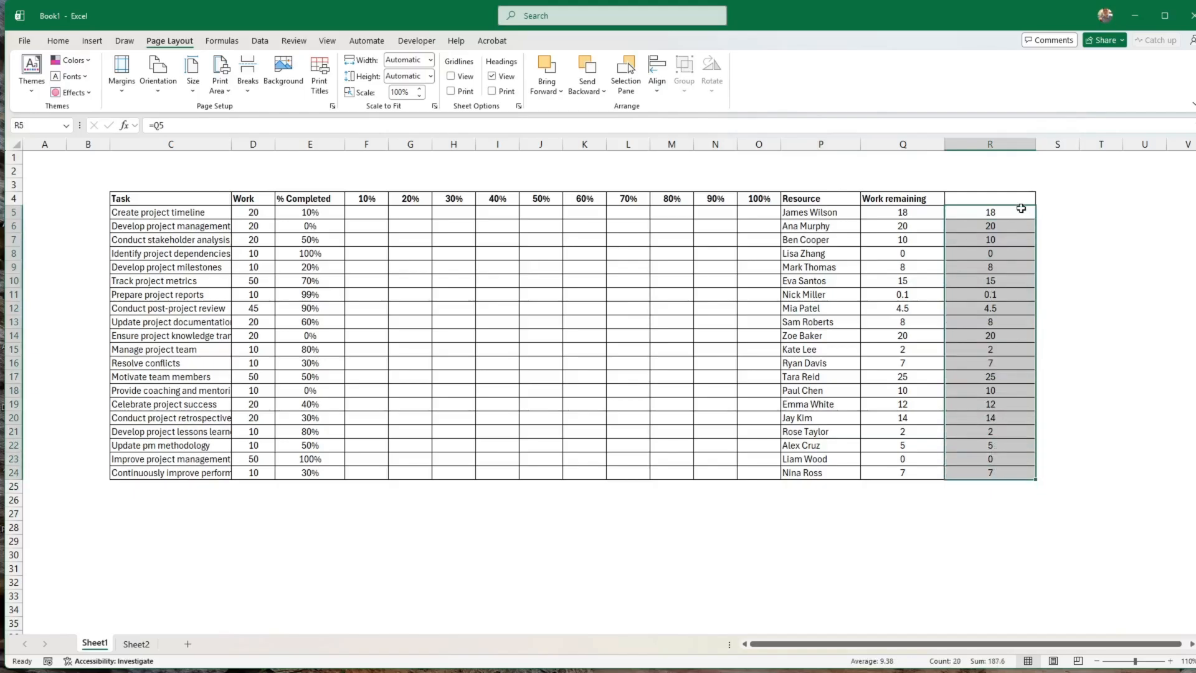
pyautogui.click(61, 44)
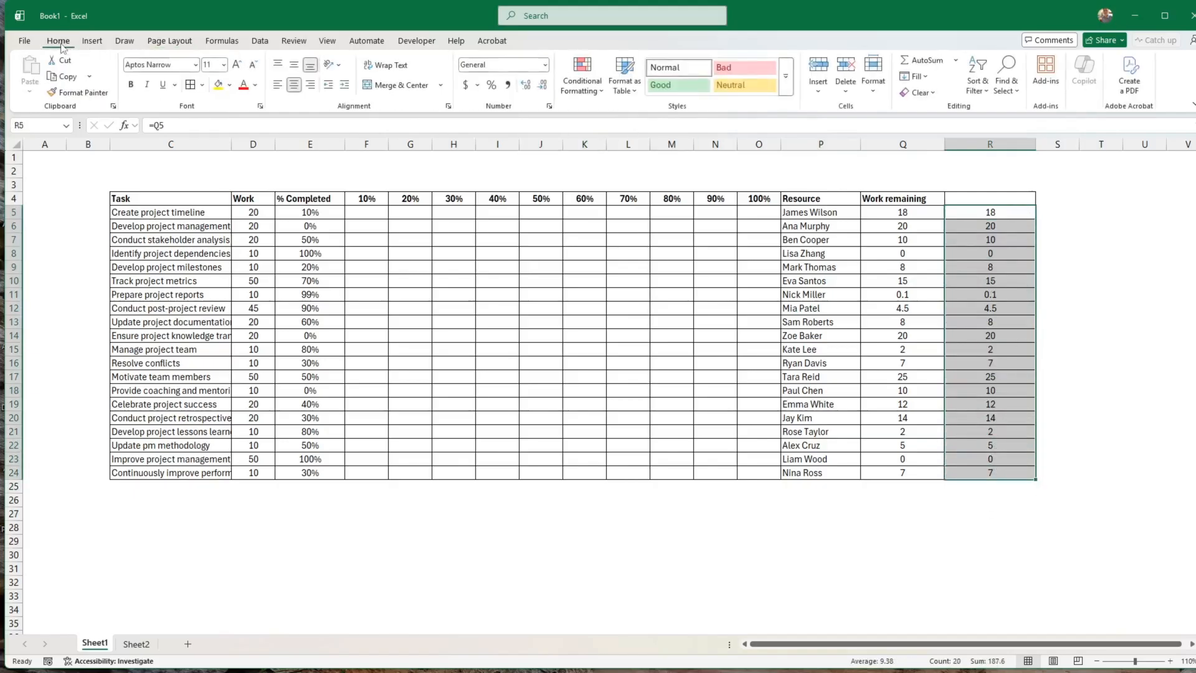
pyautogui.click(589, 90)
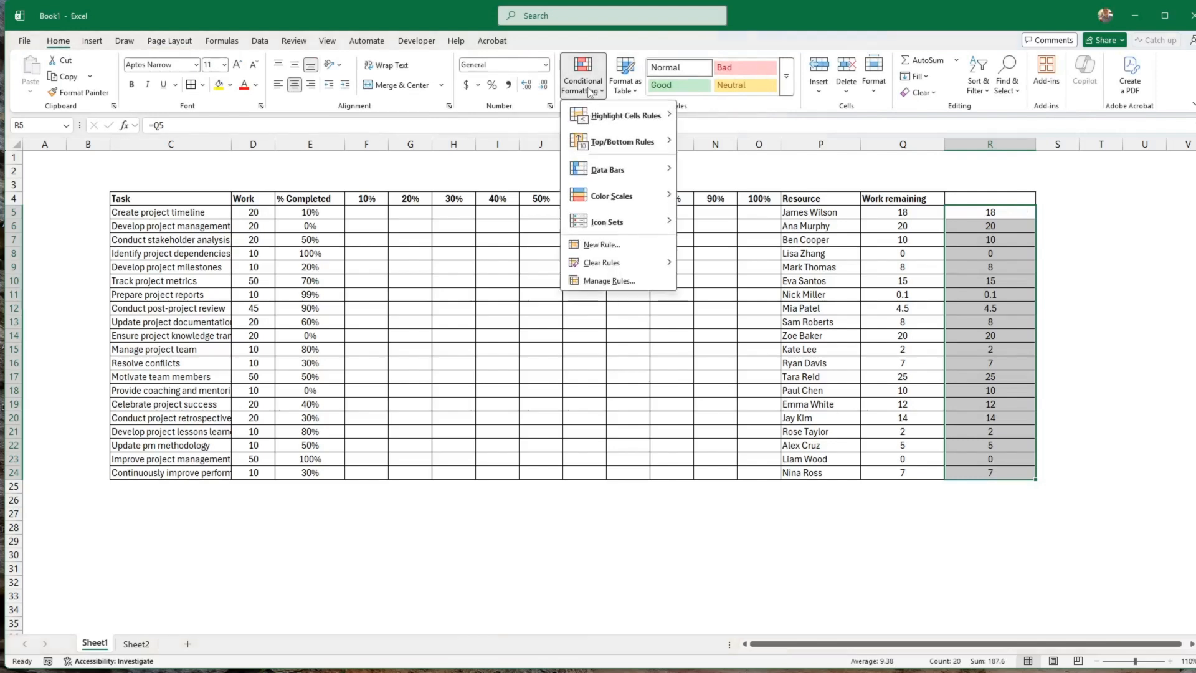
pyautogui.moveTo(636, 167)
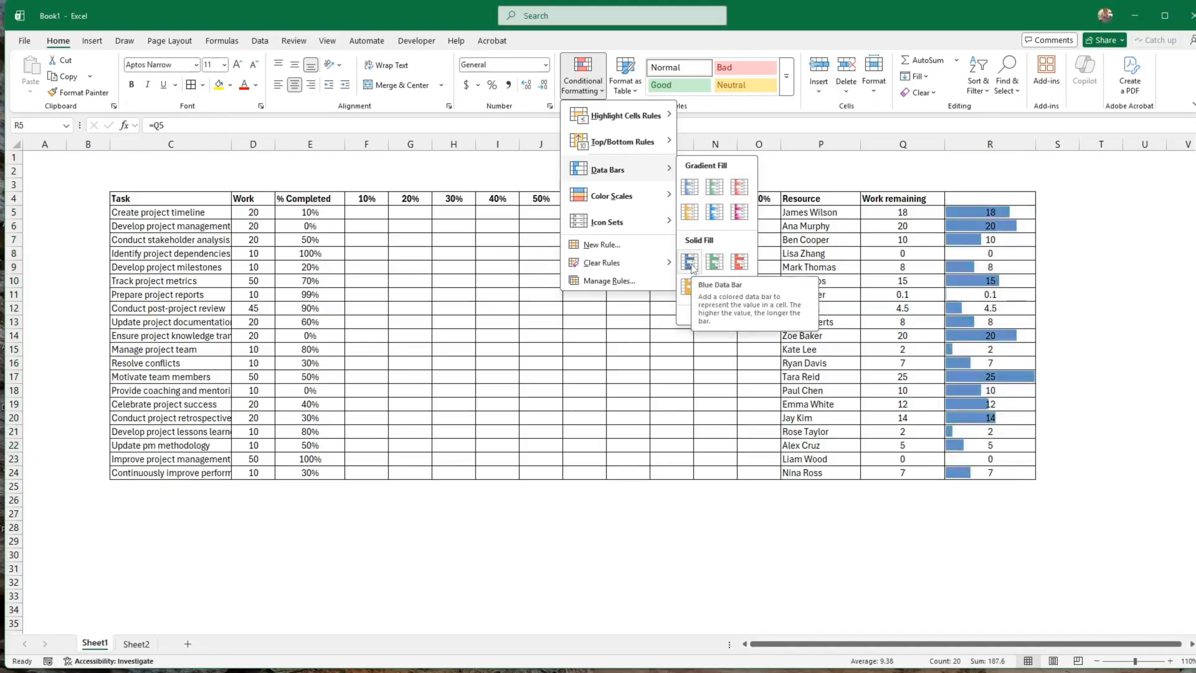
pyautogui.click(691, 262)
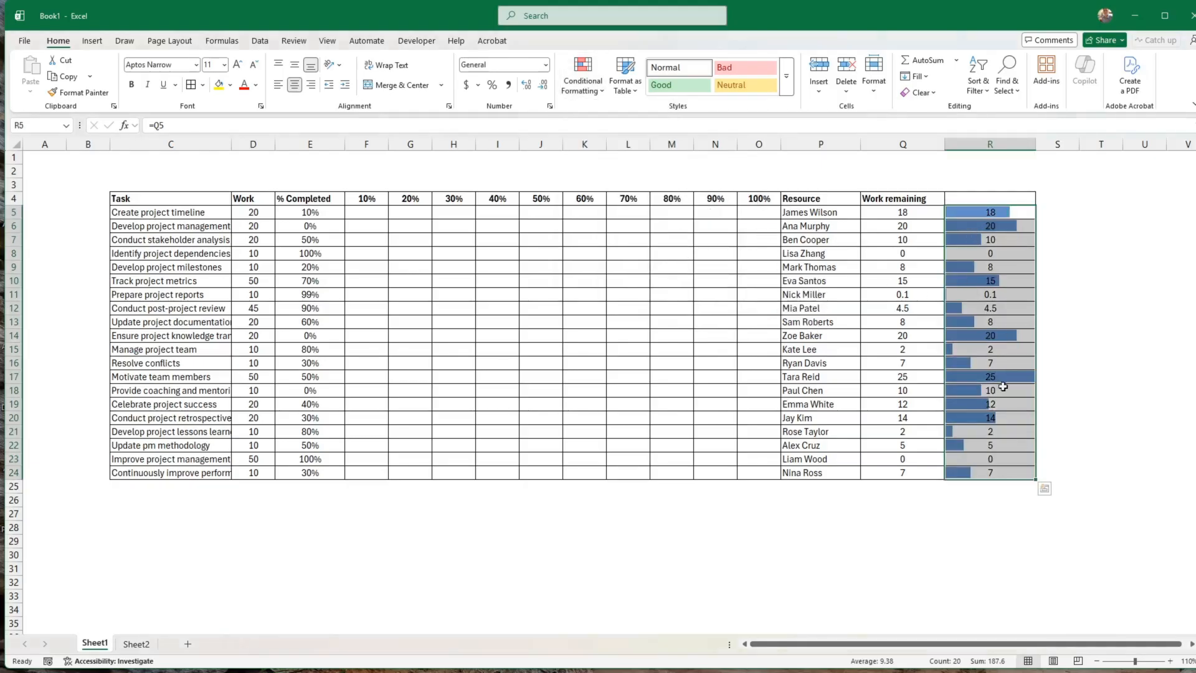
# Edit the data bar rule for R5:R24 to show the bars only, without the numbers
pyautogui.click(599, 89)
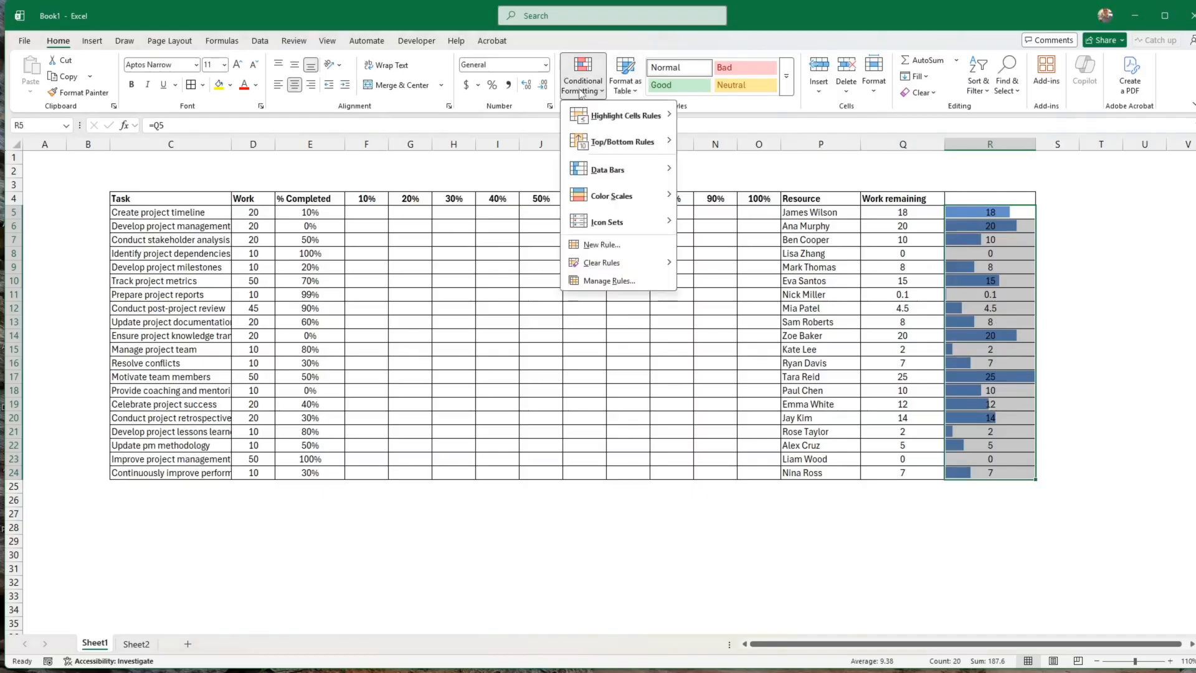
pyautogui.click(609, 281)
pyautogui.moveTo(665, 428); pyautogui.dragTo(599, 252)
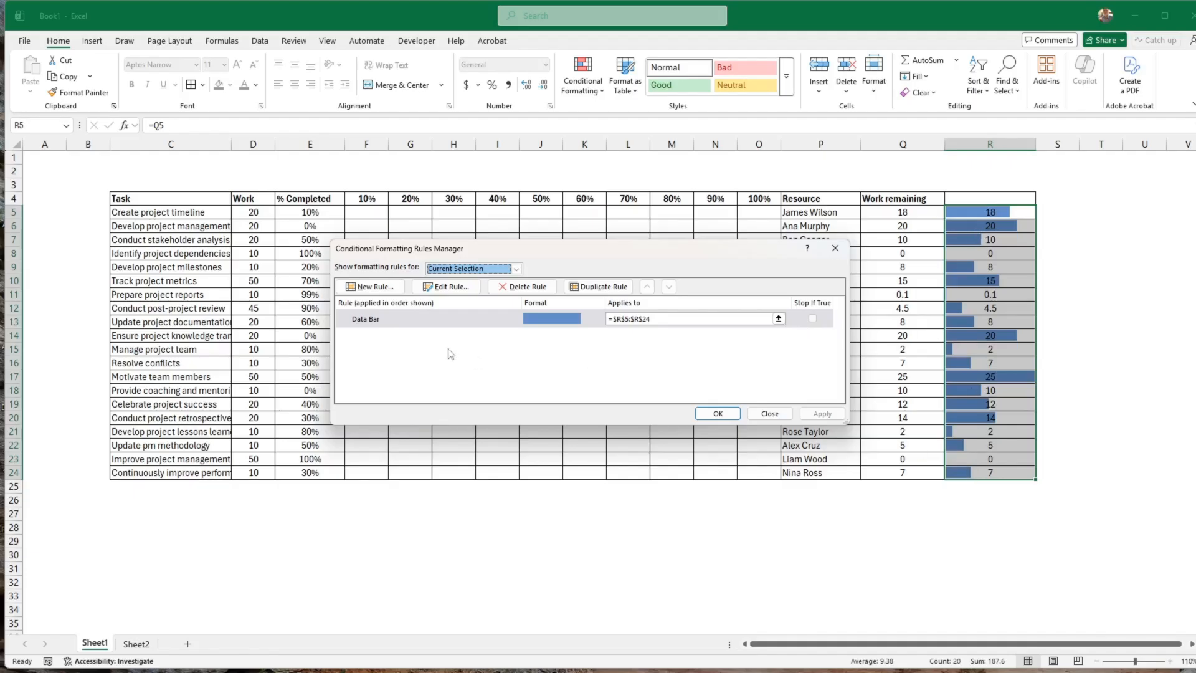
pyautogui.click(402, 320)
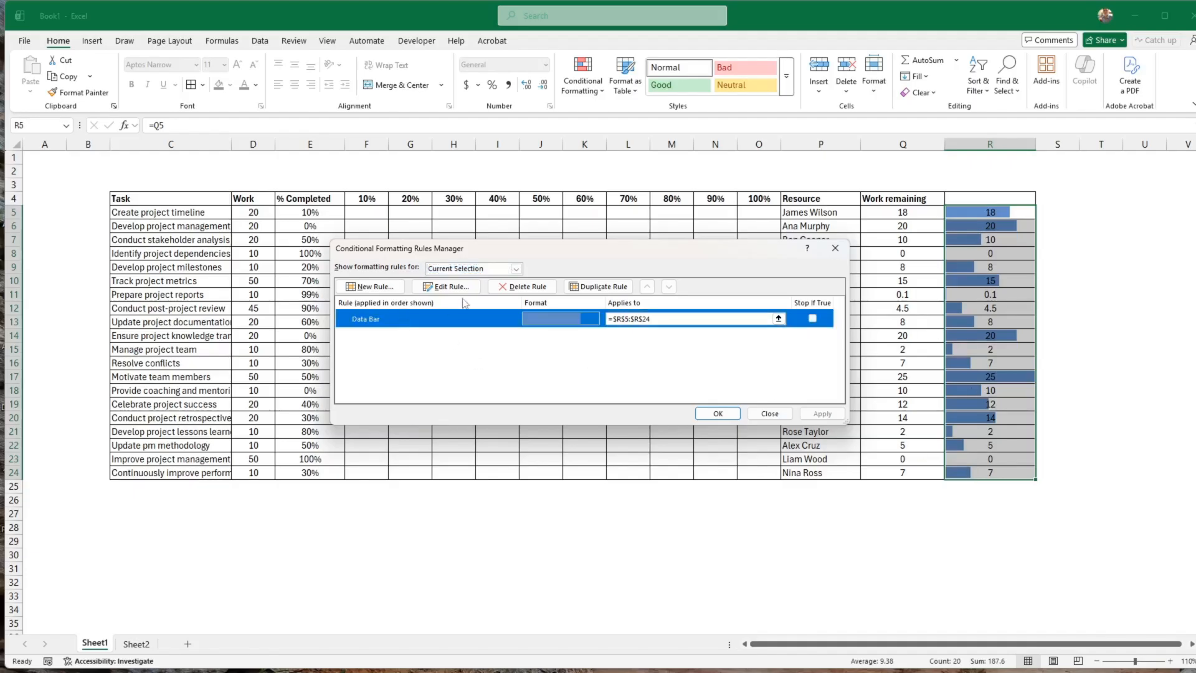
pyautogui.click(446, 286)
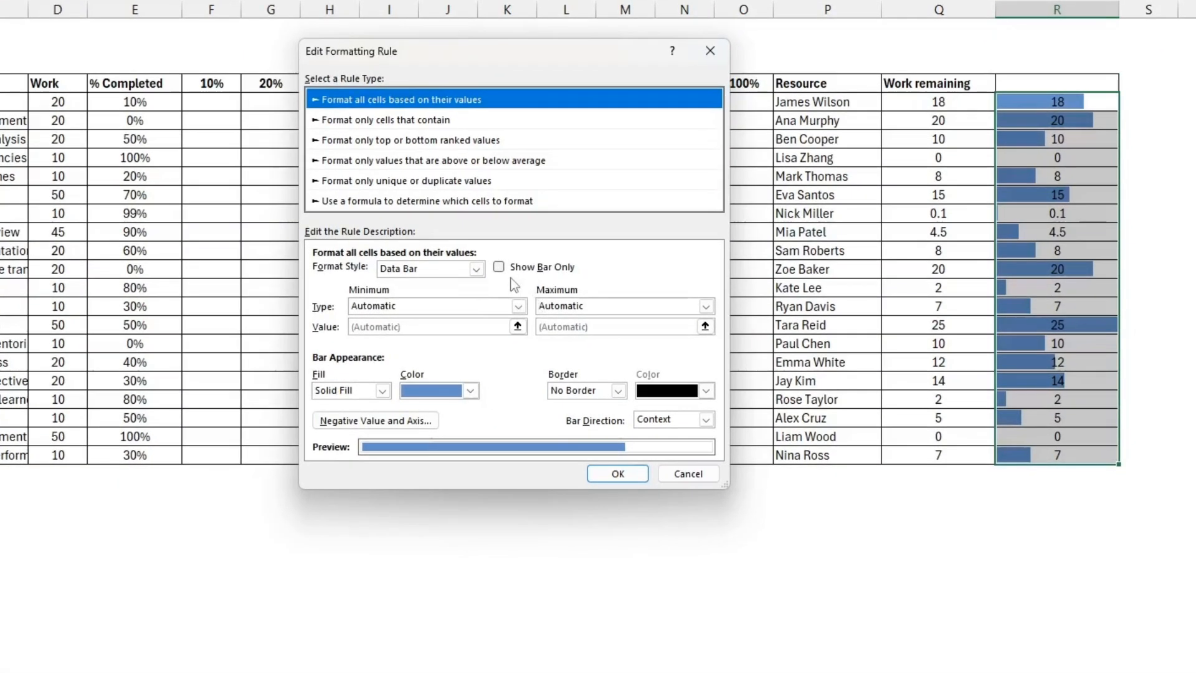
pyautogui.click(499, 267)
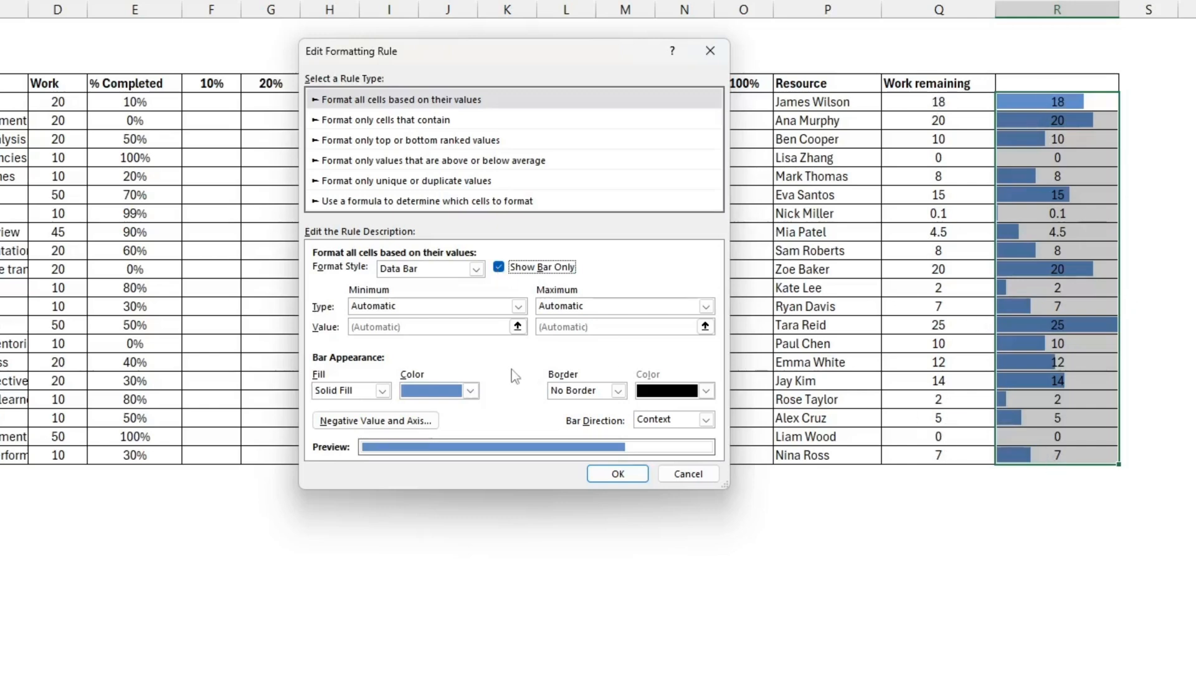
# Set the bar fill to a darker shade of Blue, Accent 3 and apply the edited rule to the column
pyautogui.click(451, 391)
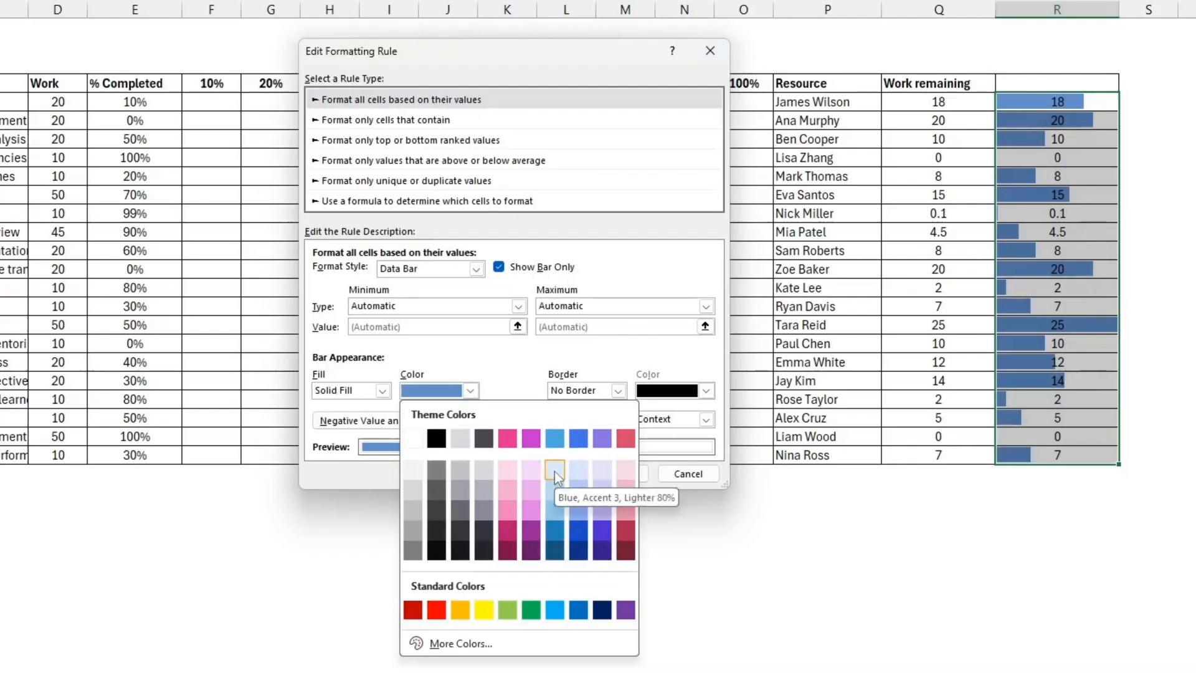
pyautogui.click(553, 528)
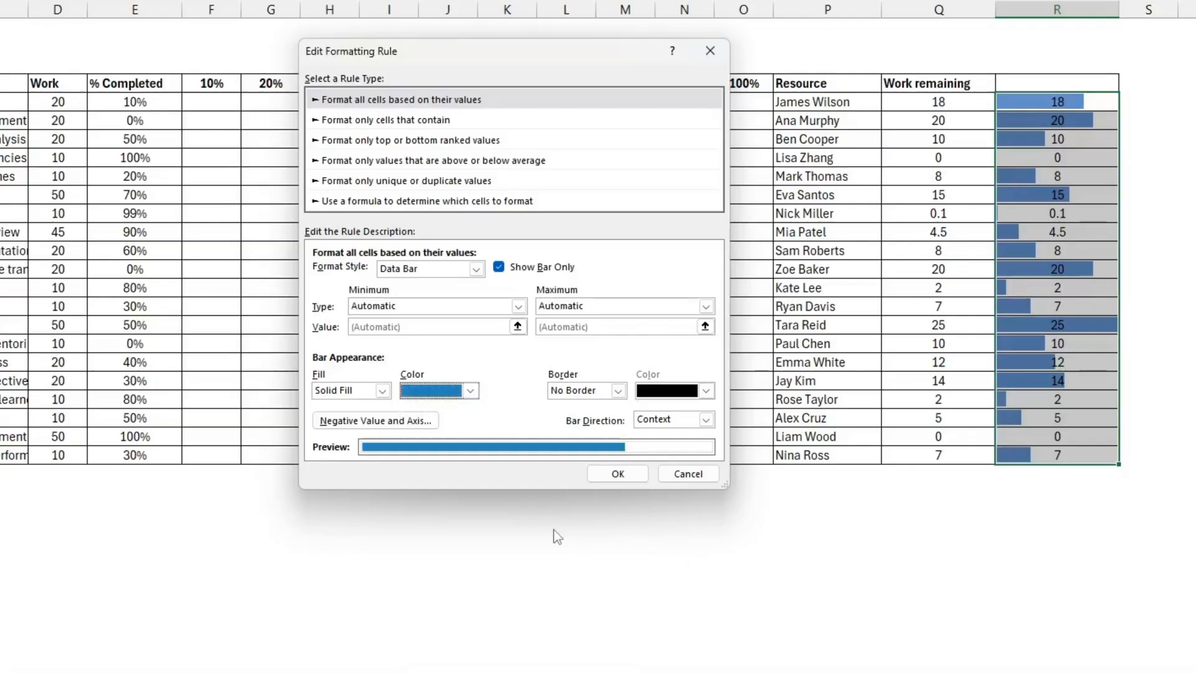
pyautogui.click(617, 473)
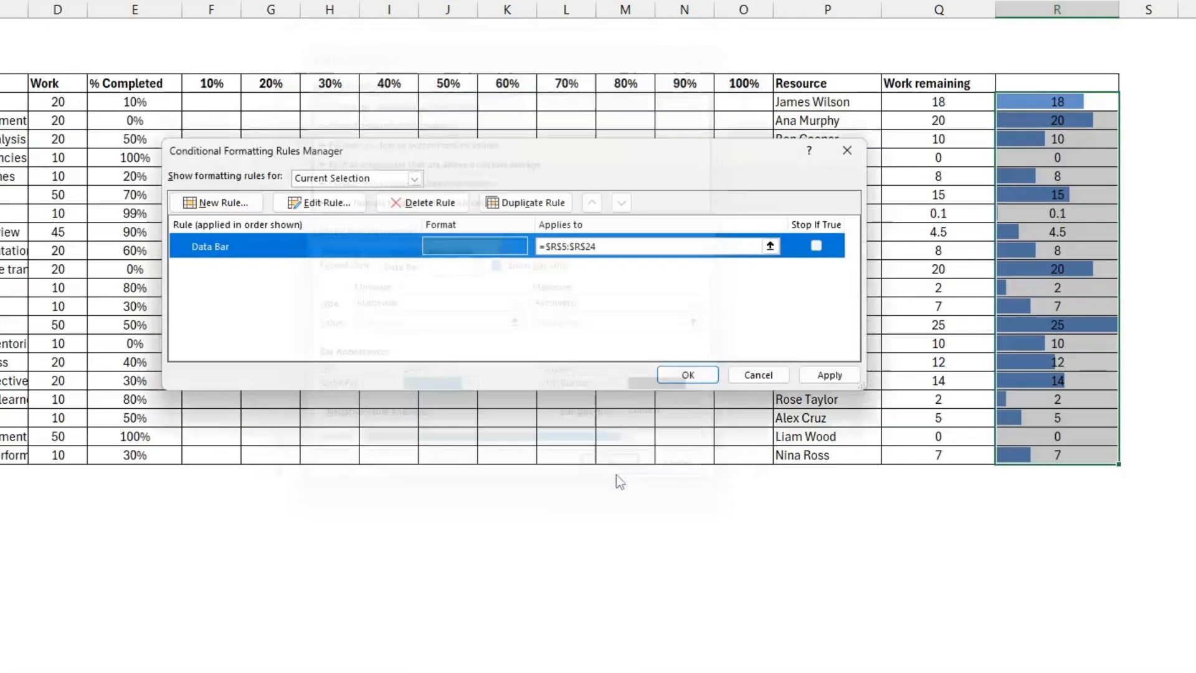
pyautogui.click(689, 374)
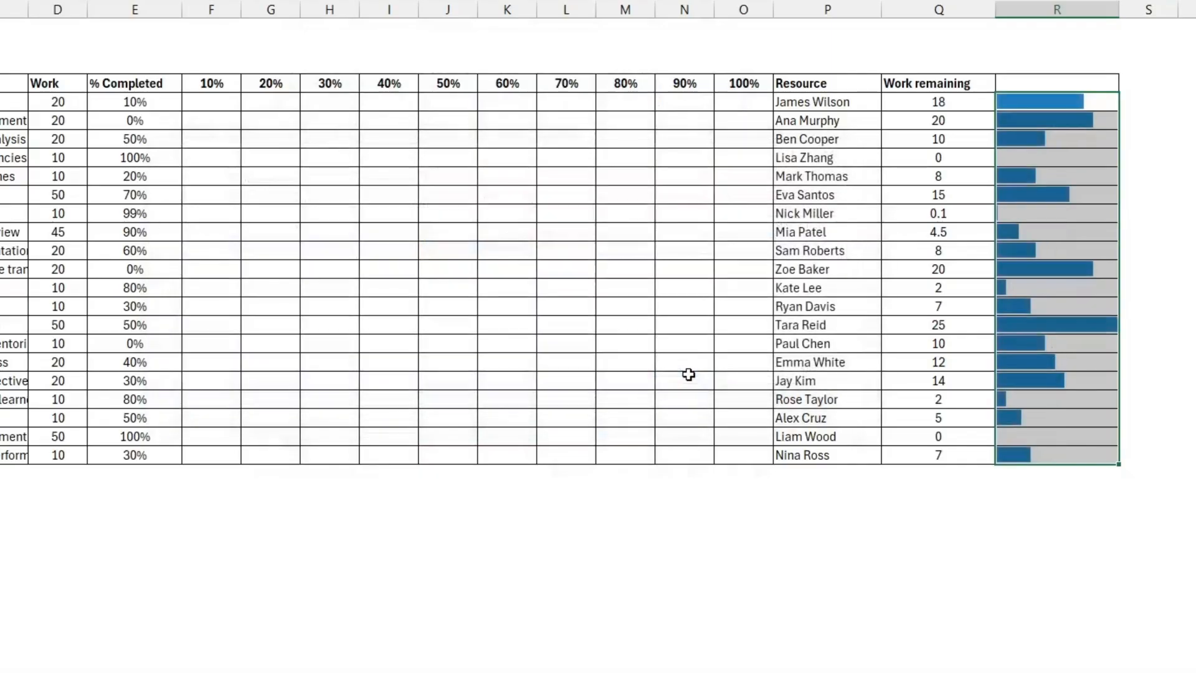
pyautogui.click(1038, 550)
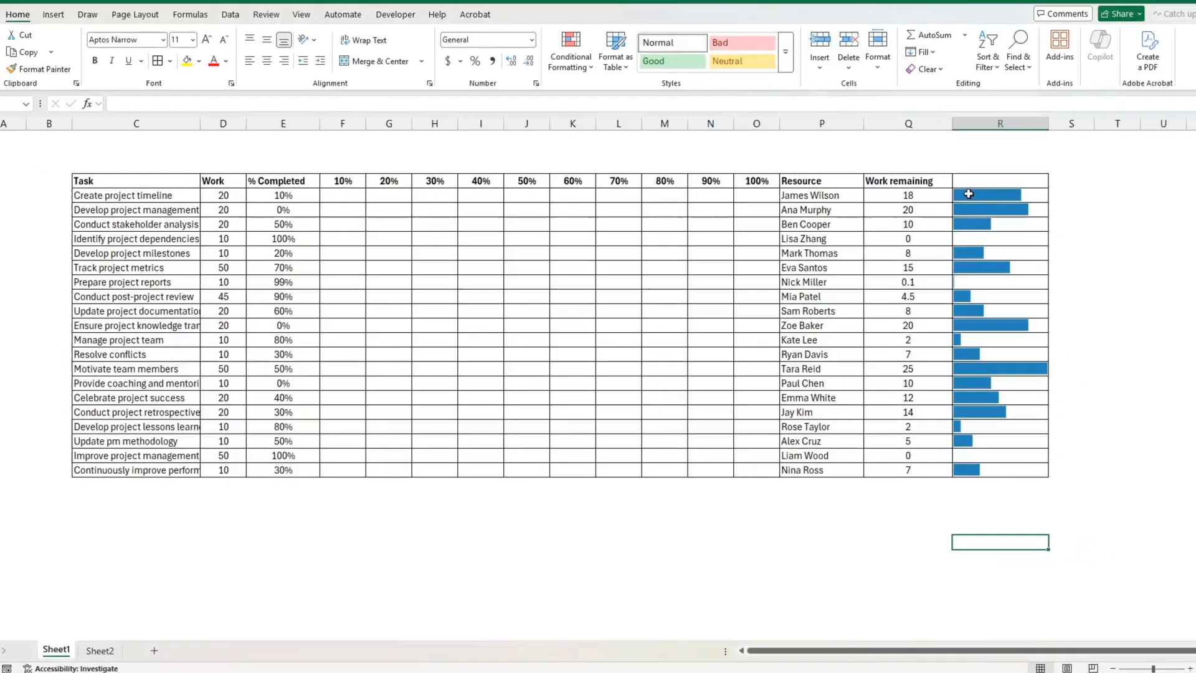
# Edit the data bar rule for R5:R24 again and give the bars a solid black border
pyautogui.moveTo(1022, 102); pyautogui.dragTo(965, 475)
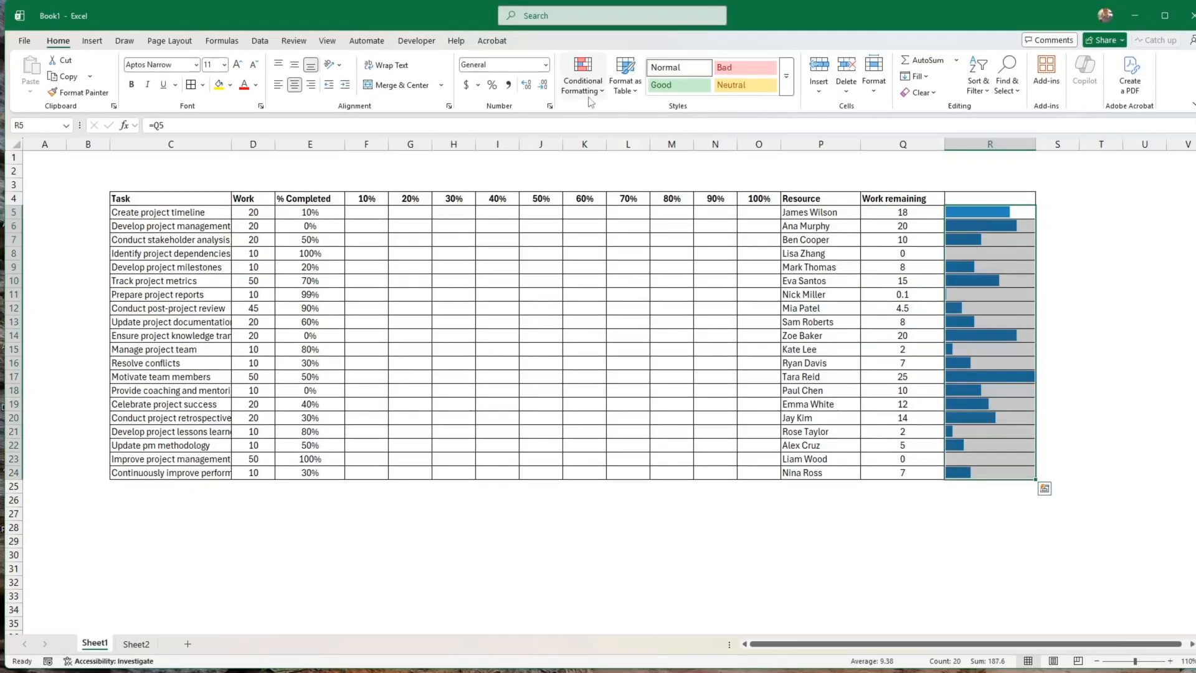
pyautogui.click(583, 80)
pyautogui.click(609, 288)
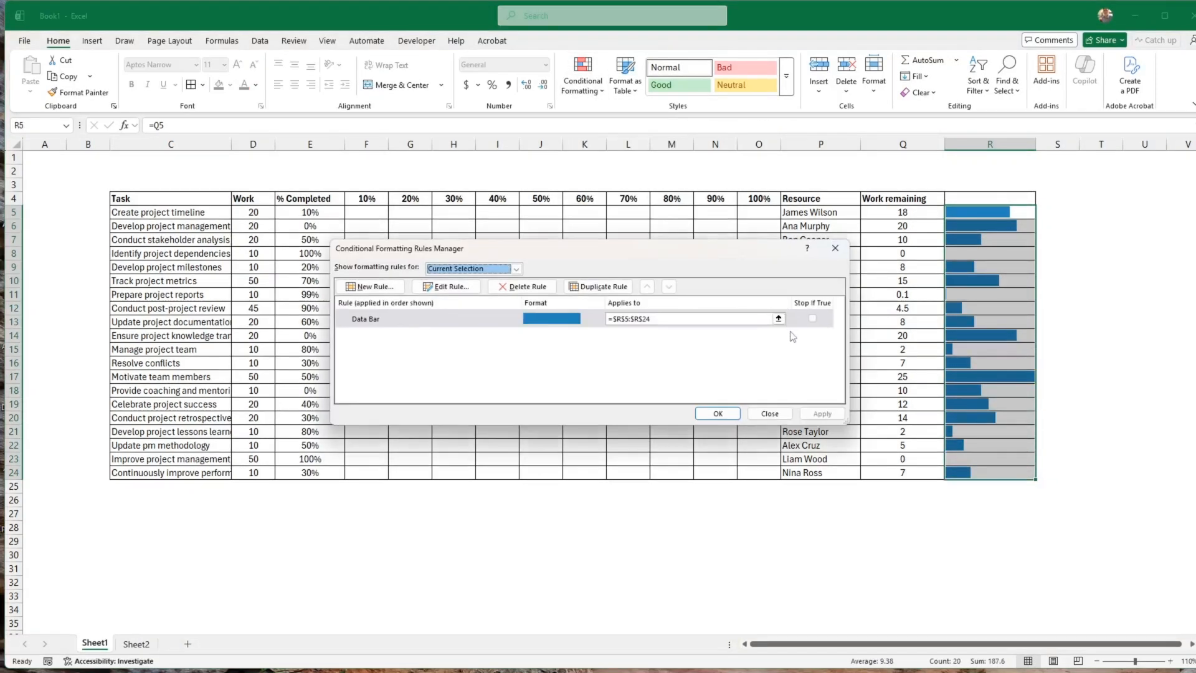
pyautogui.click(478, 319)
pyautogui.click(445, 287)
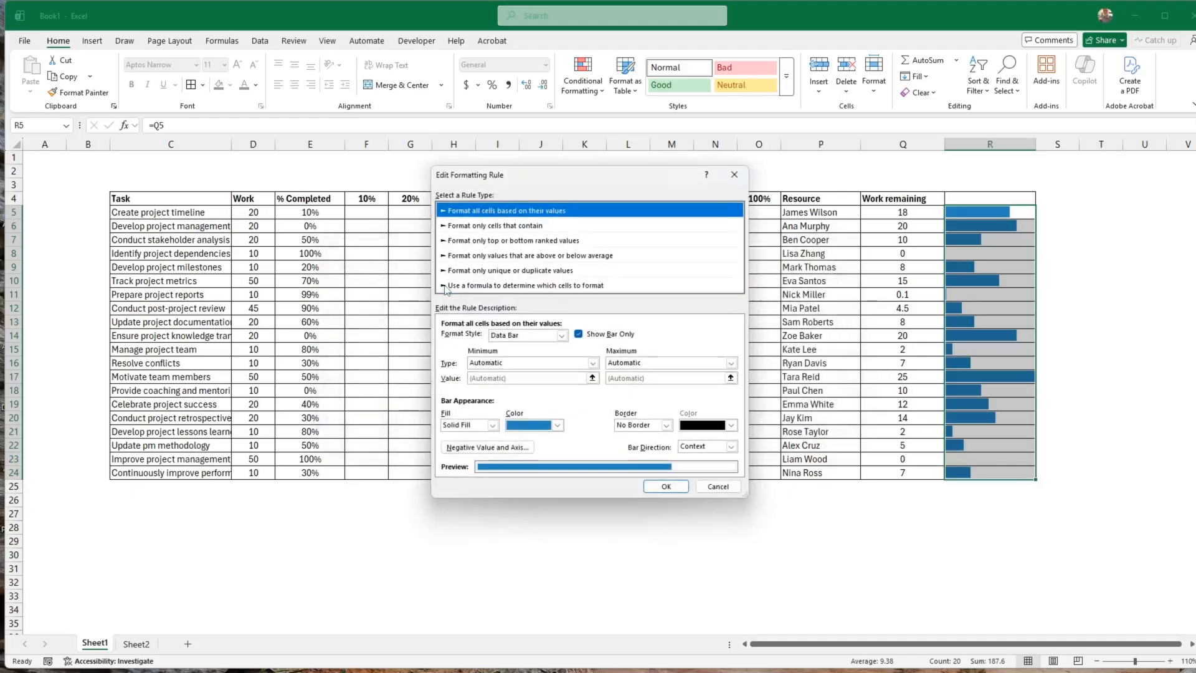
pyautogui.click(637, 426)
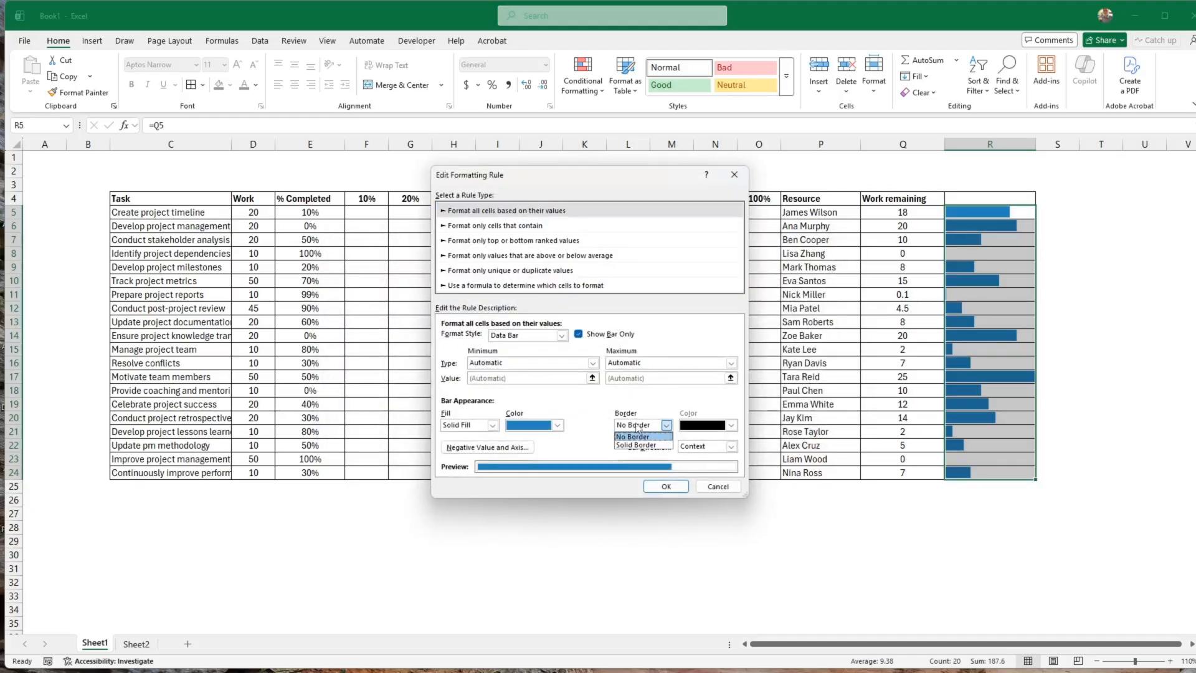
pyautogui.click(648, 444)
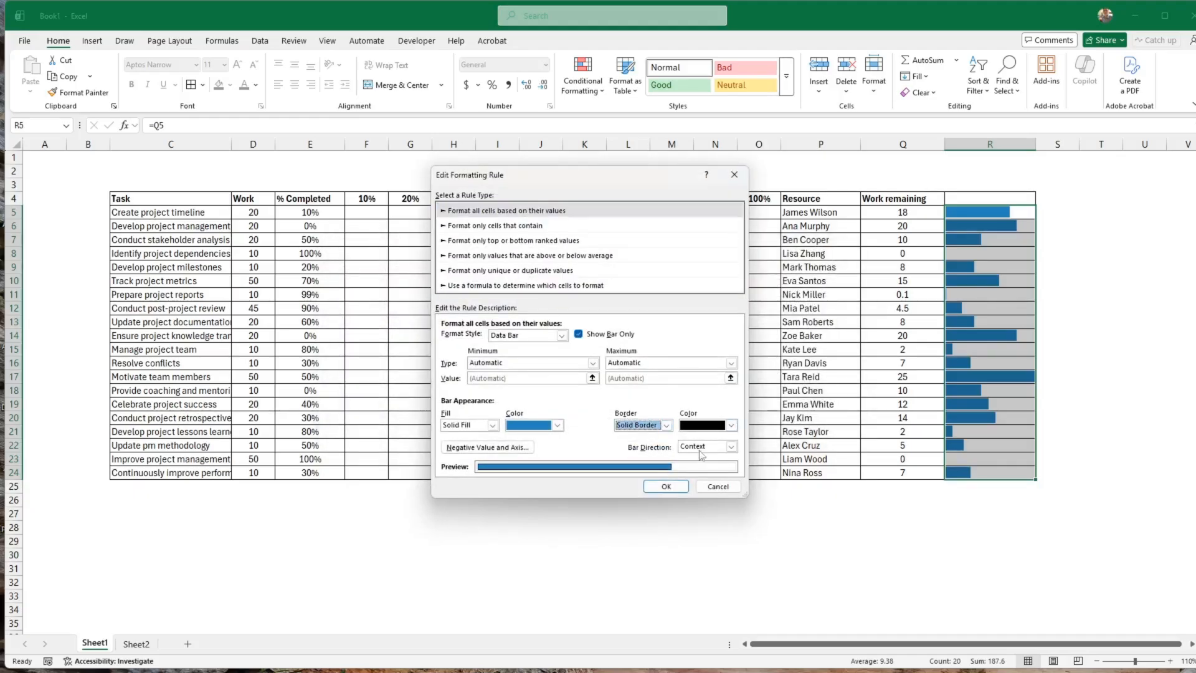
# Recolor the data bars with the brighter base theme blue beside Accent 3 and apply the rule
pyautogui.click(535, 426)
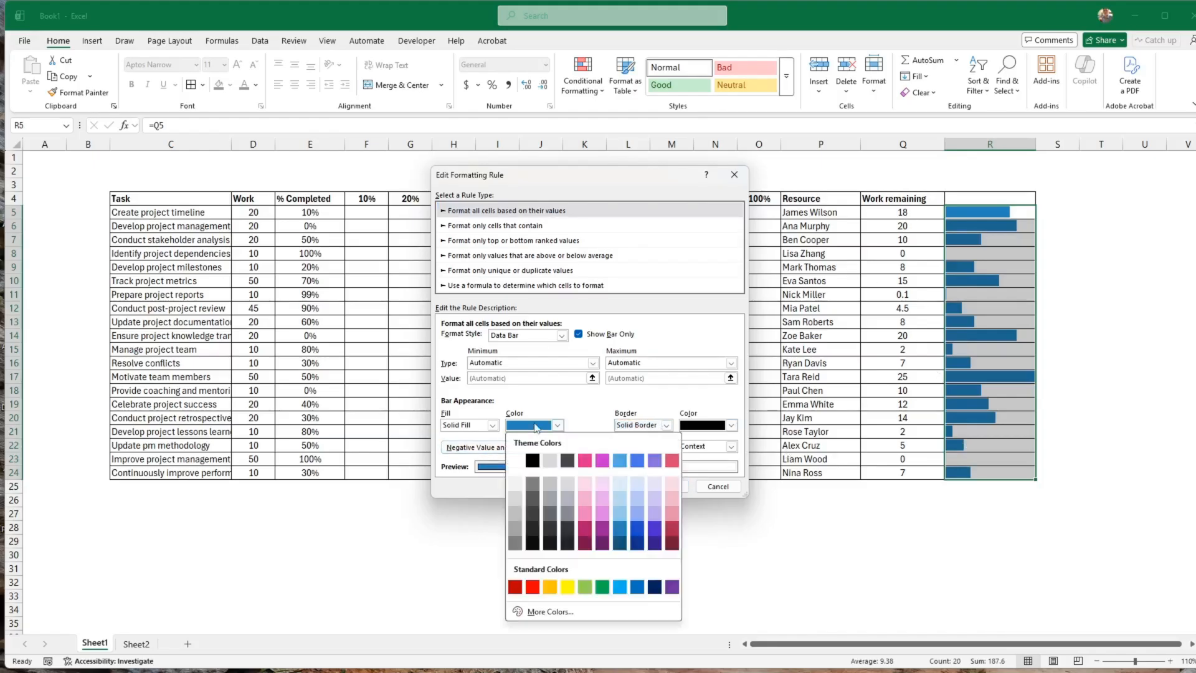
pyautogui.click(640, 464)
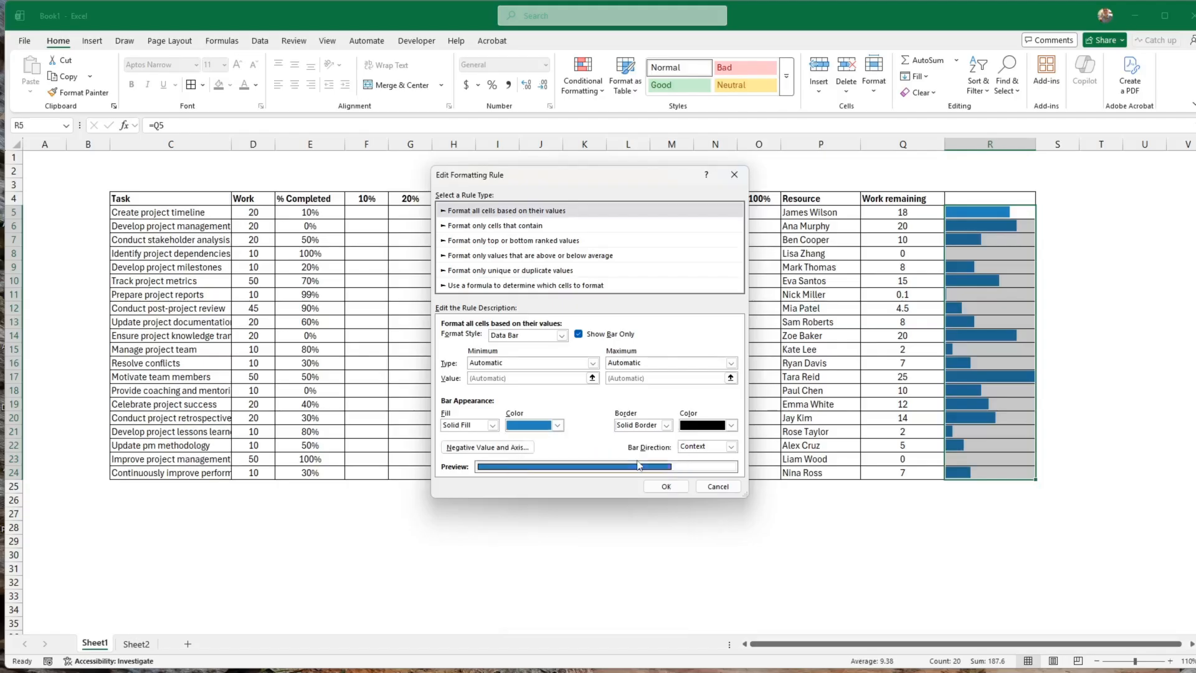
pyautogui.click(666, 486)
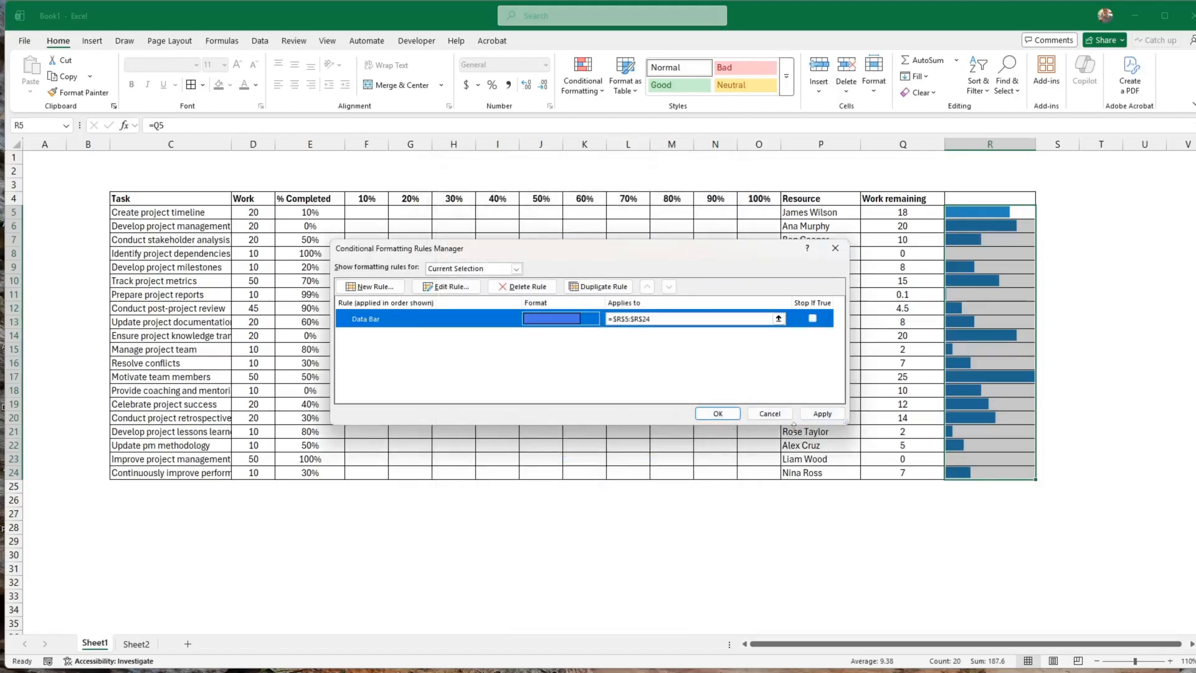
pyautogui.click(822, 414)
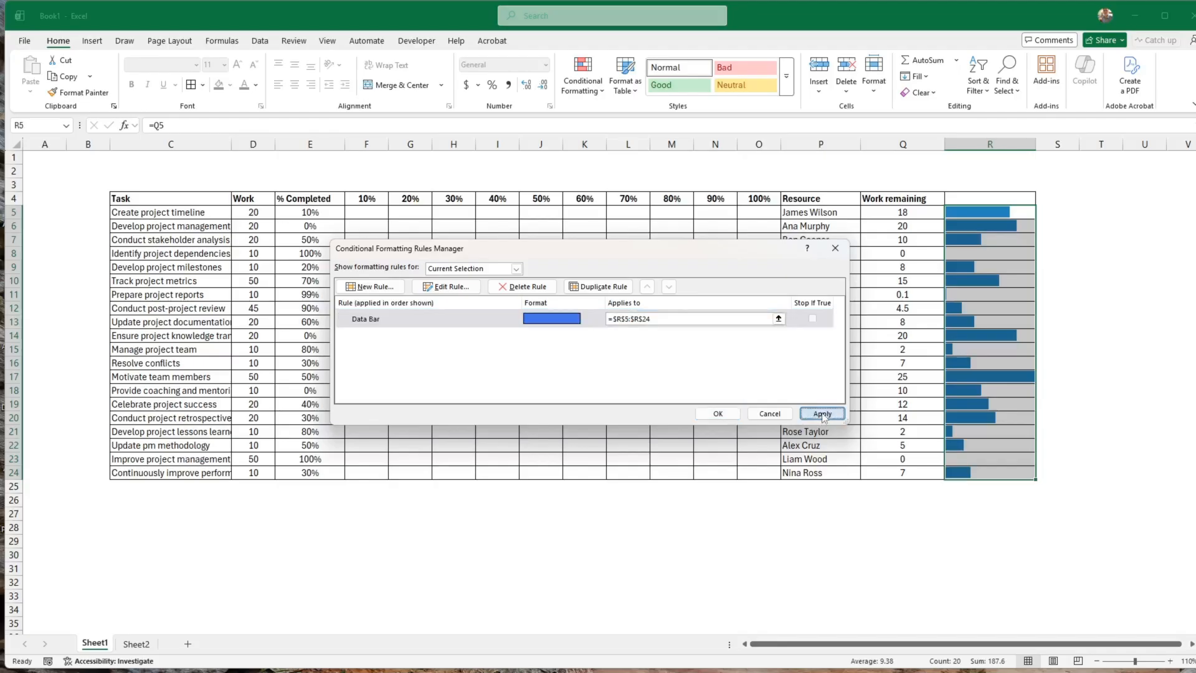
pyautogui.click(727, 415)
pyautogui.click(936, 538)
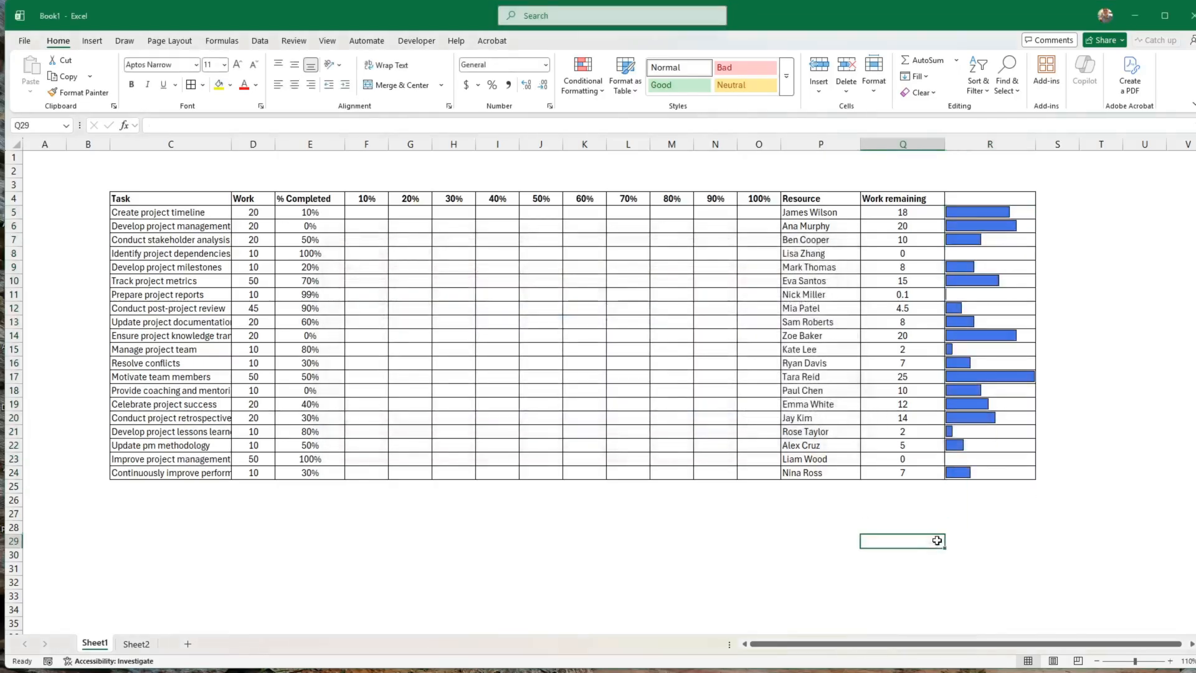
# Narrow the Work remaining column so the data bars sit closer to its values
pyautogui.moveTo(945, 148); pyautogui.dragTo(915, 147)
pyautogui.click(975, 536)
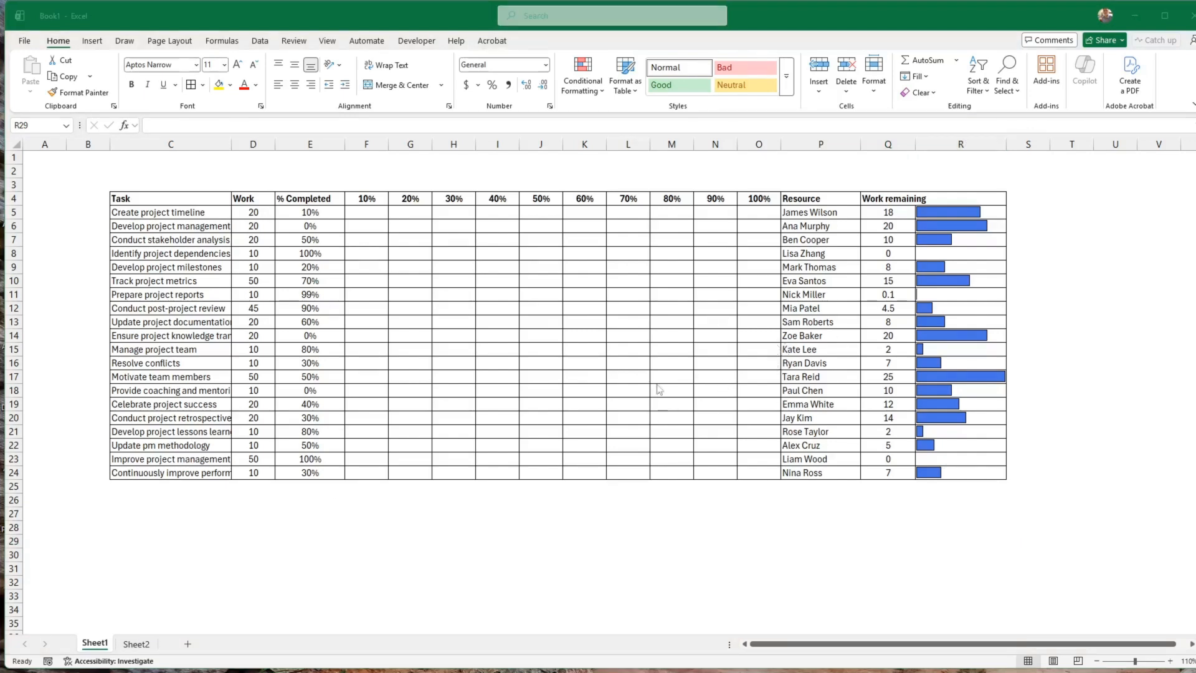
pyautogui.click(530, 328)
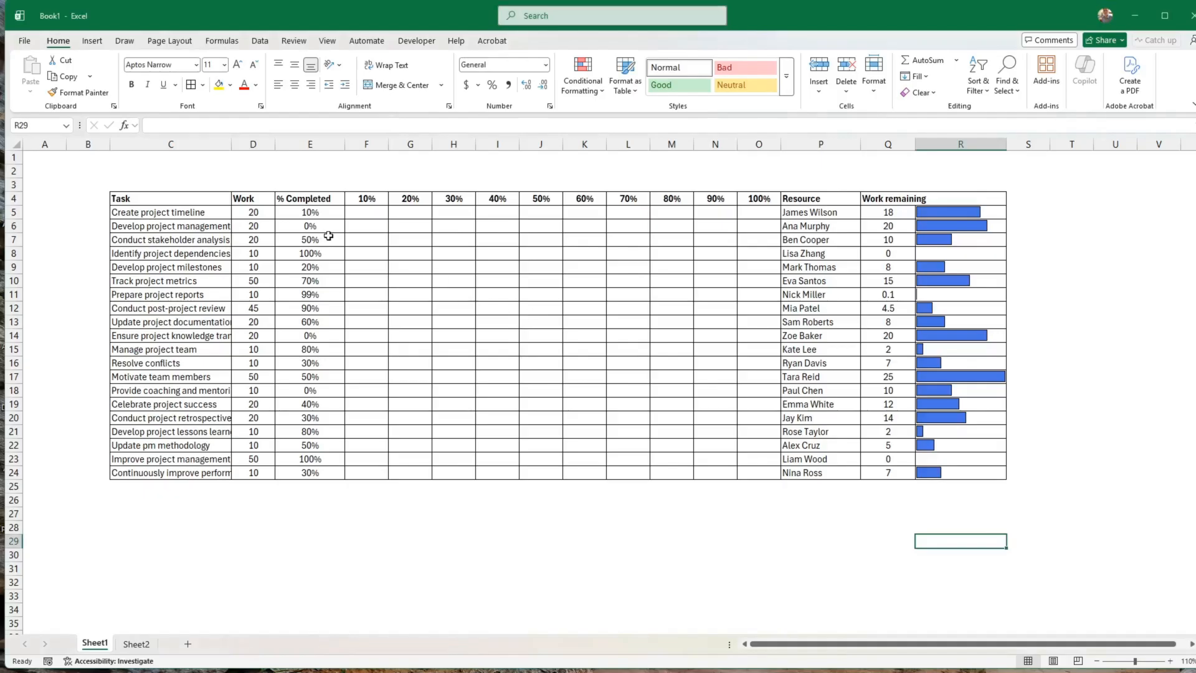
# Fill the 10% and 20% columns (F5:G24) with the lightest theme pink and the 30% and 40% columns (H5:I24) with the next darker tint
pyautogui.click(372, 213)
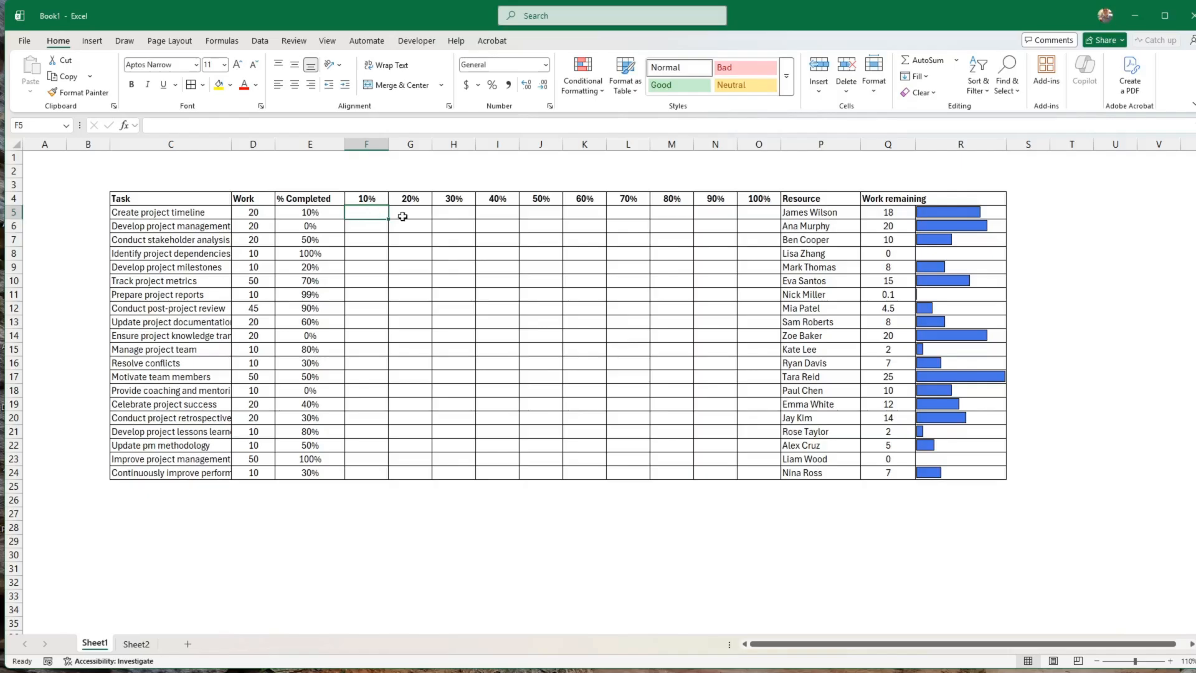
pyautogui.moveTo(403, 216); pyautogui.dragTo(414, 477)
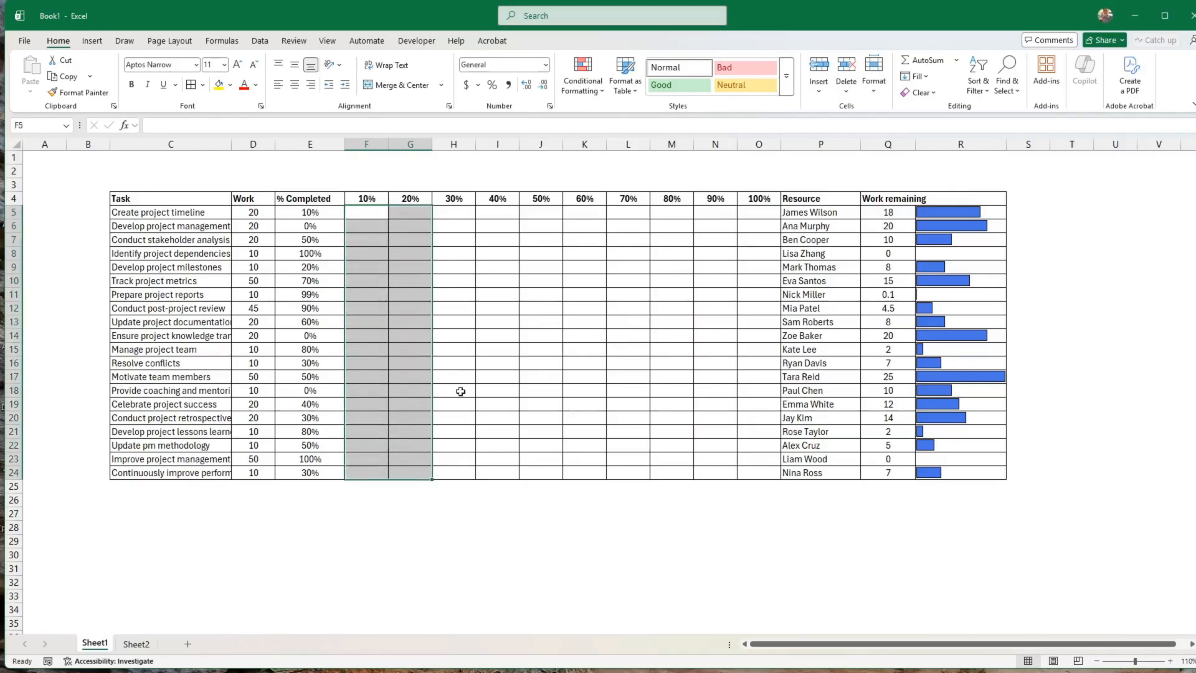
pyautogui.click(230, 86)
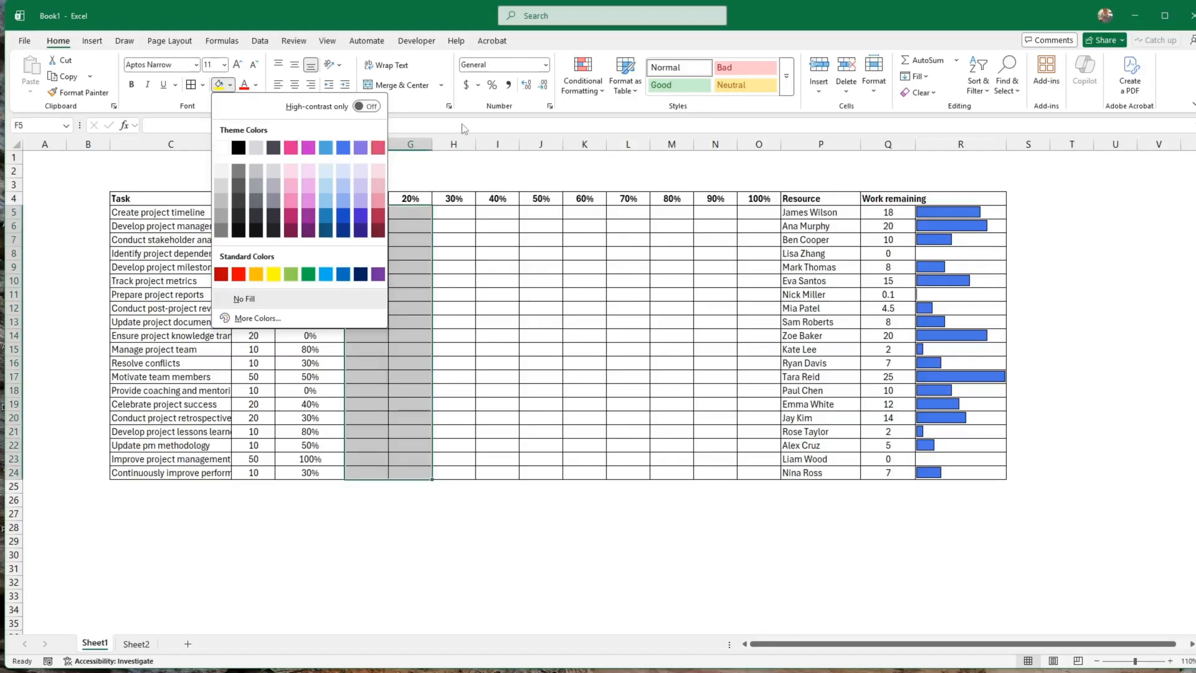
pyautogui.click(290, 171)
pyautogui.click(470, 219)
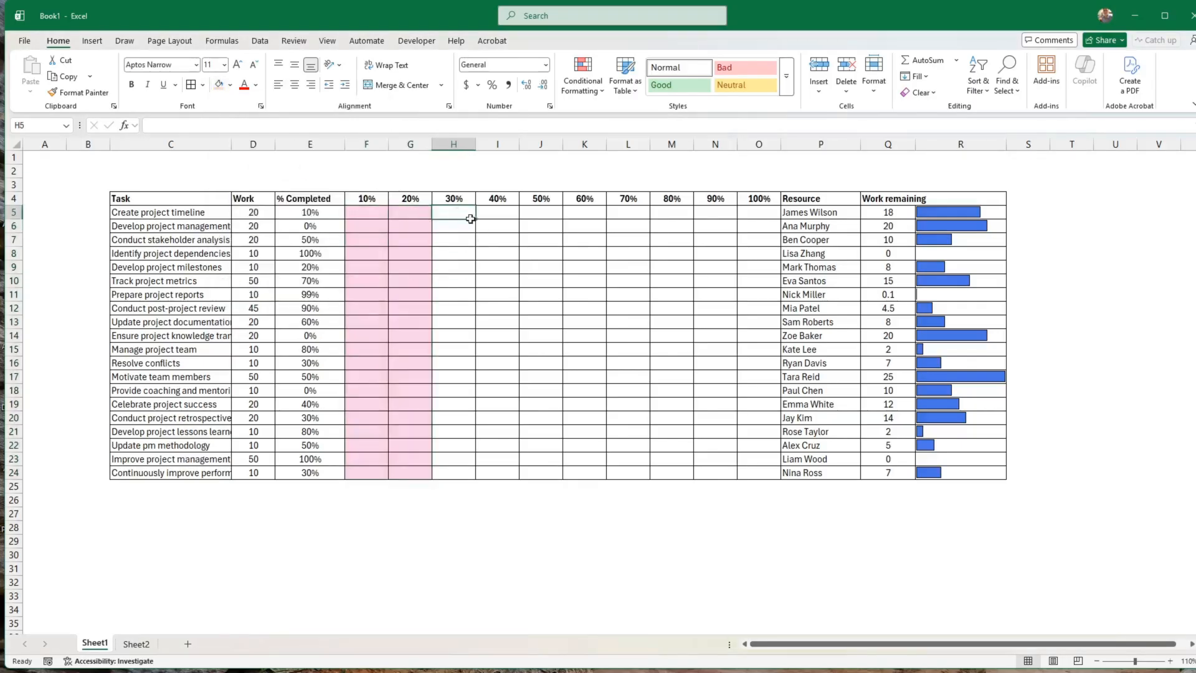
pyautogui.moveTo(471, 219); pyautogui.dragTo(483, 474)
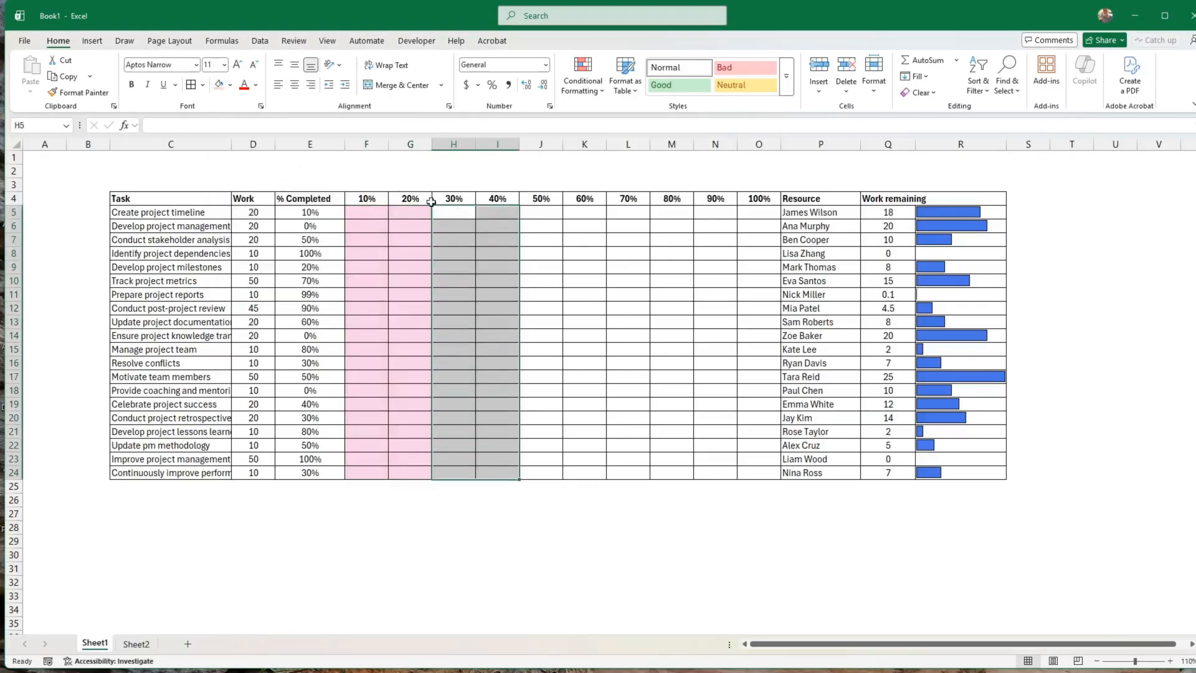
pyautogui.click(230, 85)
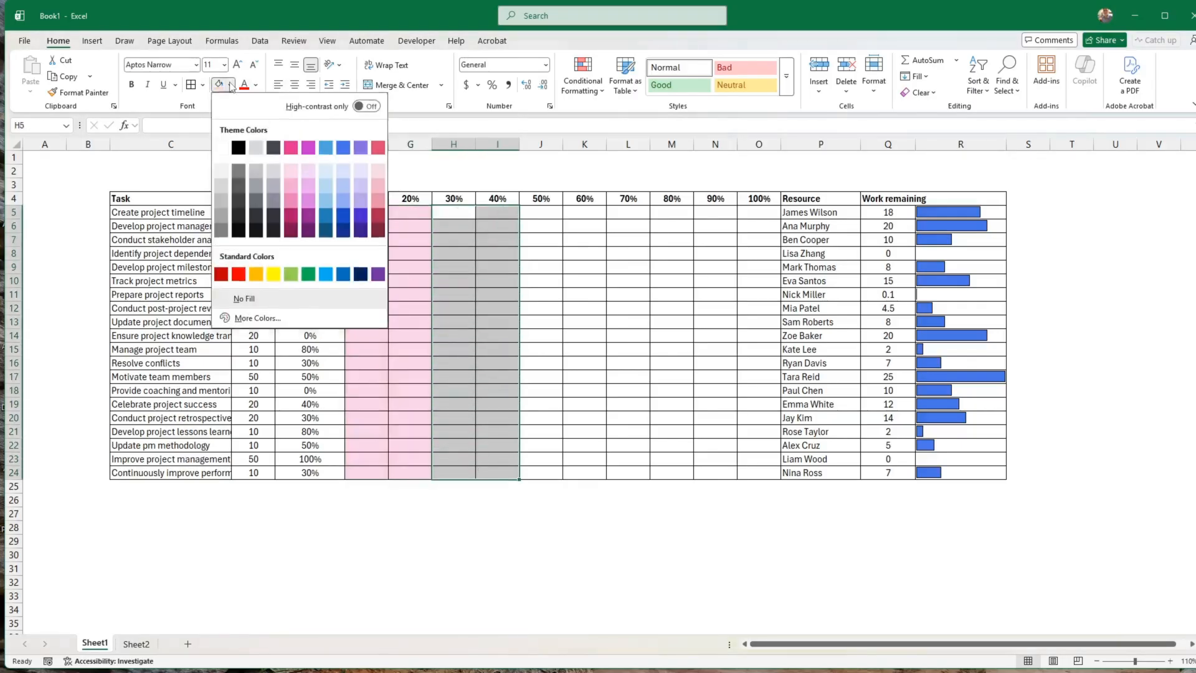
pyautogui.click(289, 186)
# Fill the 50% and 60% columns (J5:K24) with medium theme pink and the 90% and 100% columns (N5:O24) with its darkest shade
pyautogui.moveTo(539, 211); pyautogui.dragTo(591, 471)
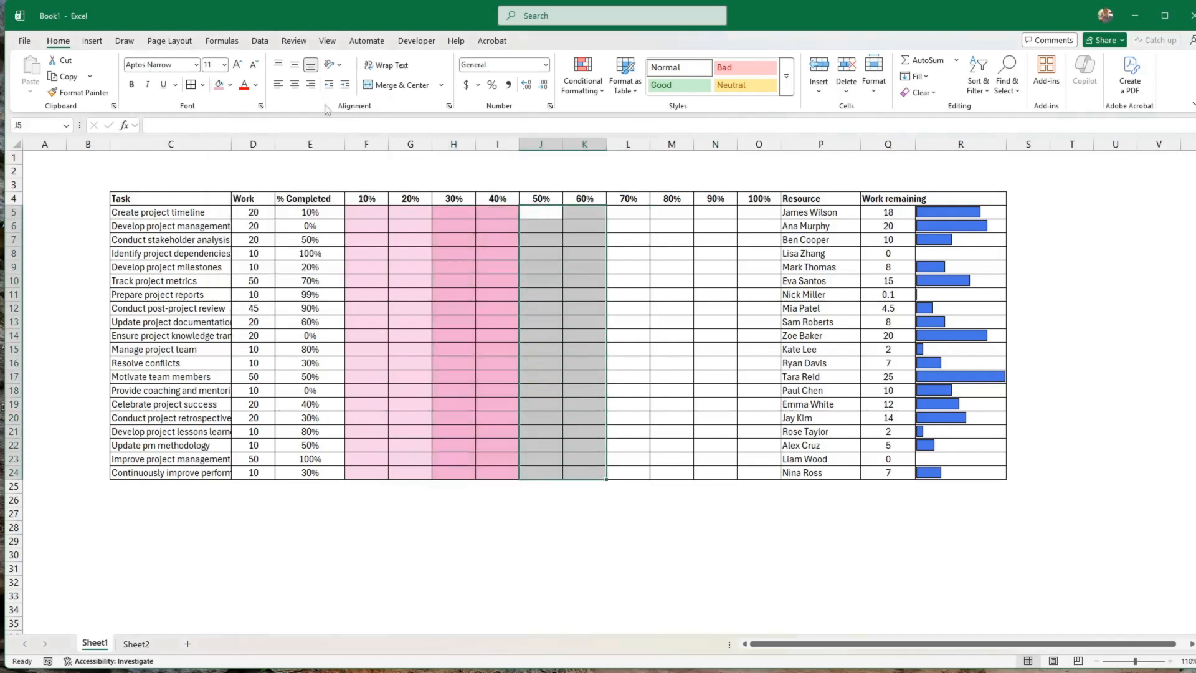
pyautogui.click(232, 87)
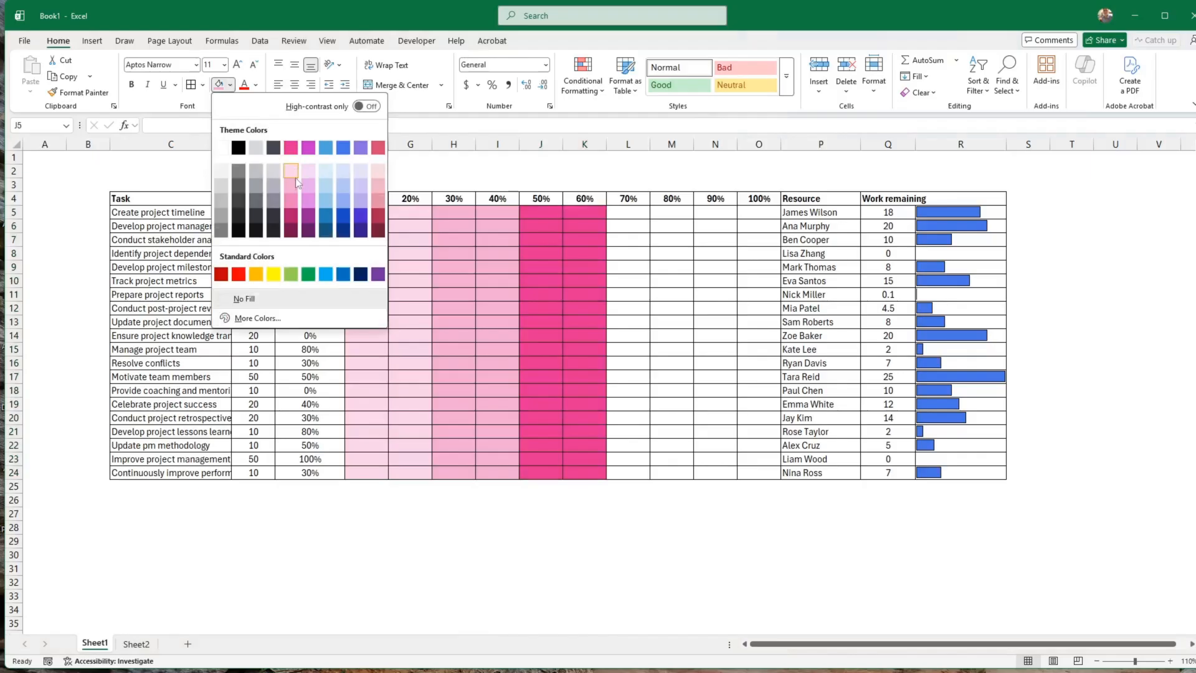
pyautogui.click(291, 204)
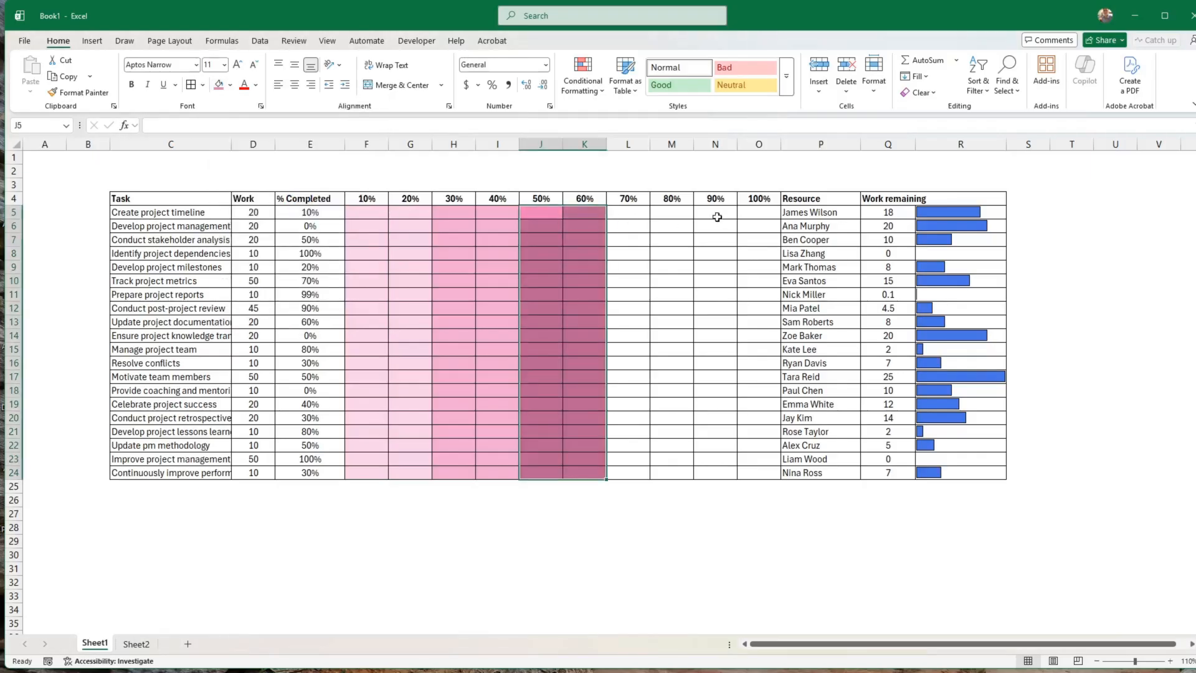
pyautogui.moveTo(715, 213); pyautogui.dragTo(750, 461)
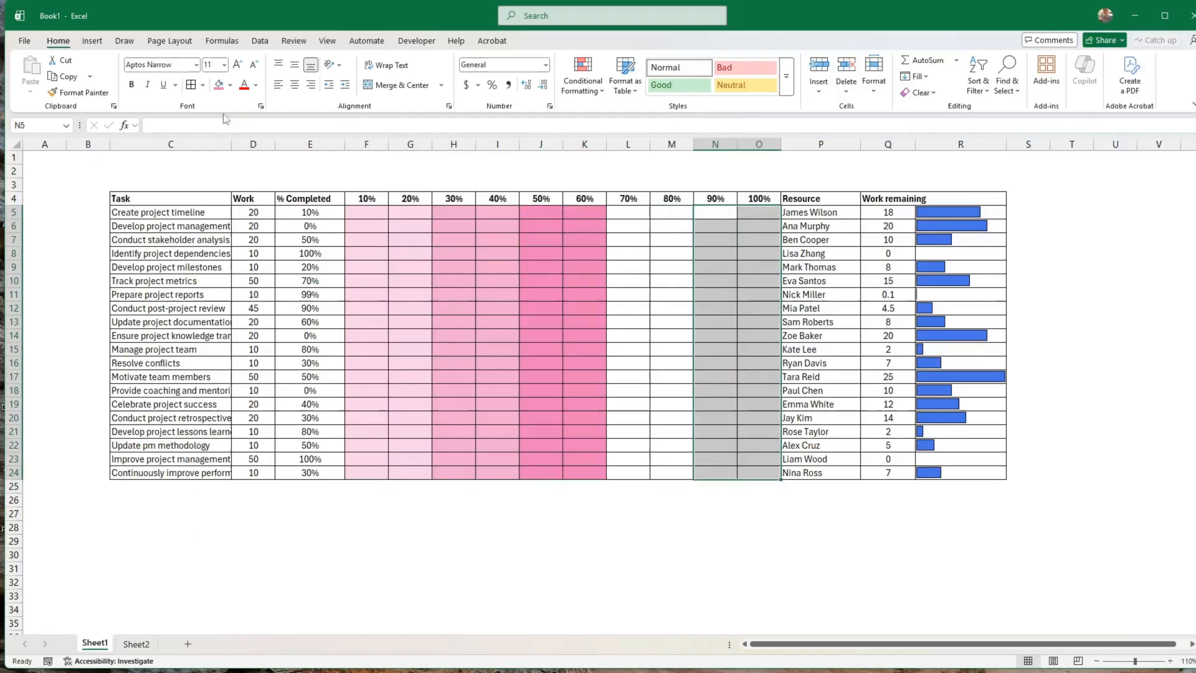
pyautogui.click(230, 85)
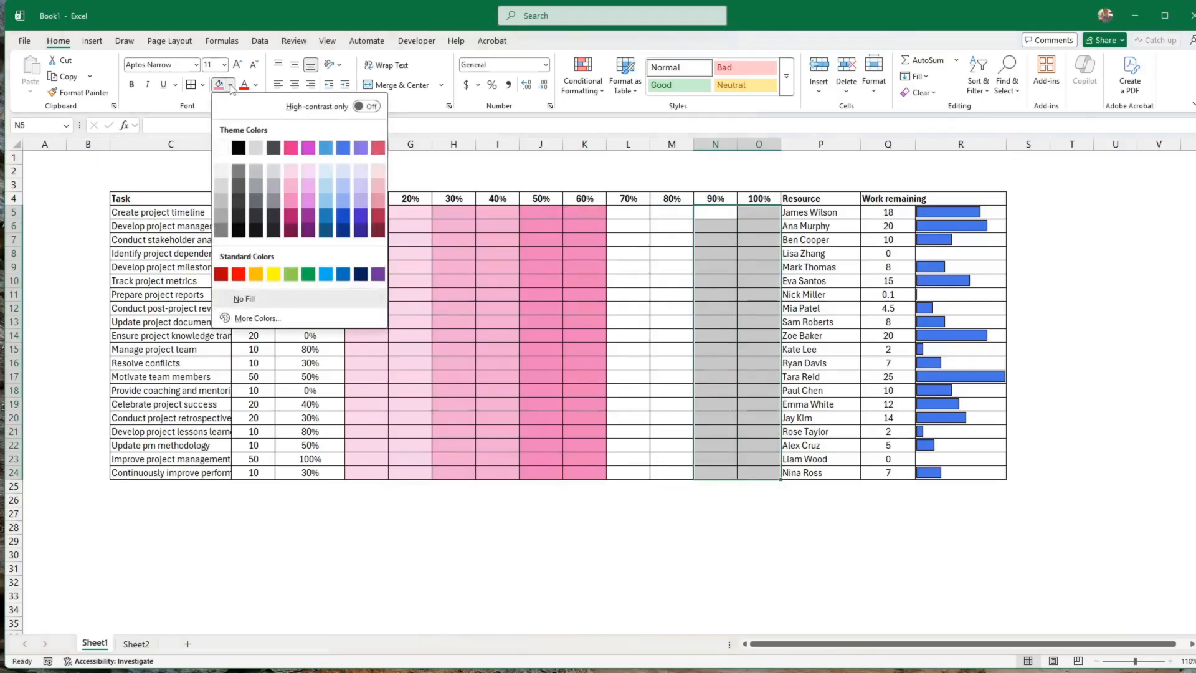
pyautogui.click(291, 232)
# Fill the 70% and 80% columns (L5:M24) with the second-darkest theme pink and narrow columns F to O equally
pyautogui.moveTo(628, 212); pyautogui.dragTo(669, 474)
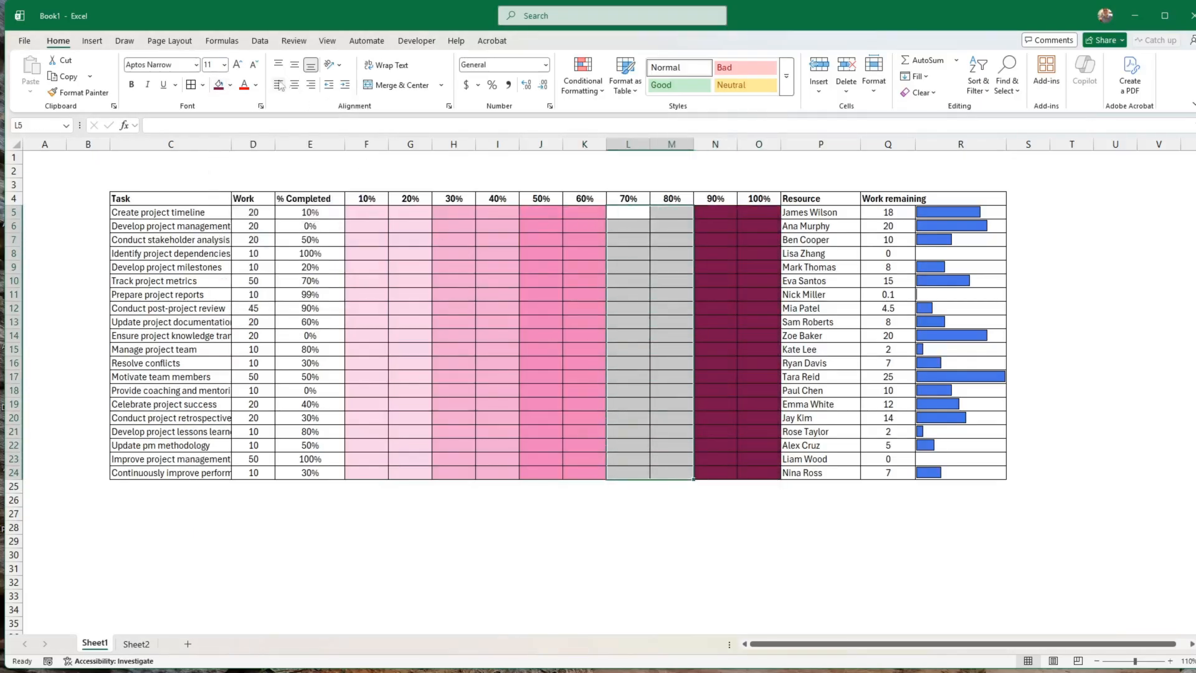
pyautogui.click(230, 85)
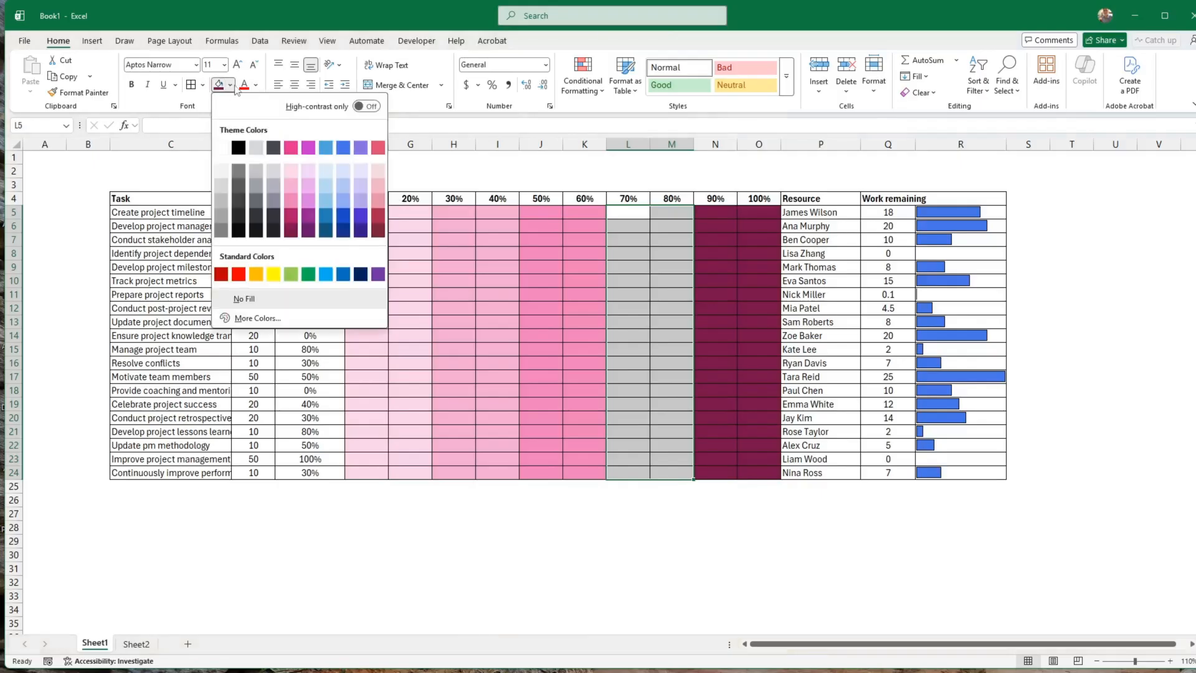
pyautogui.click(293, 218)
pyautogui.click(452, 373)
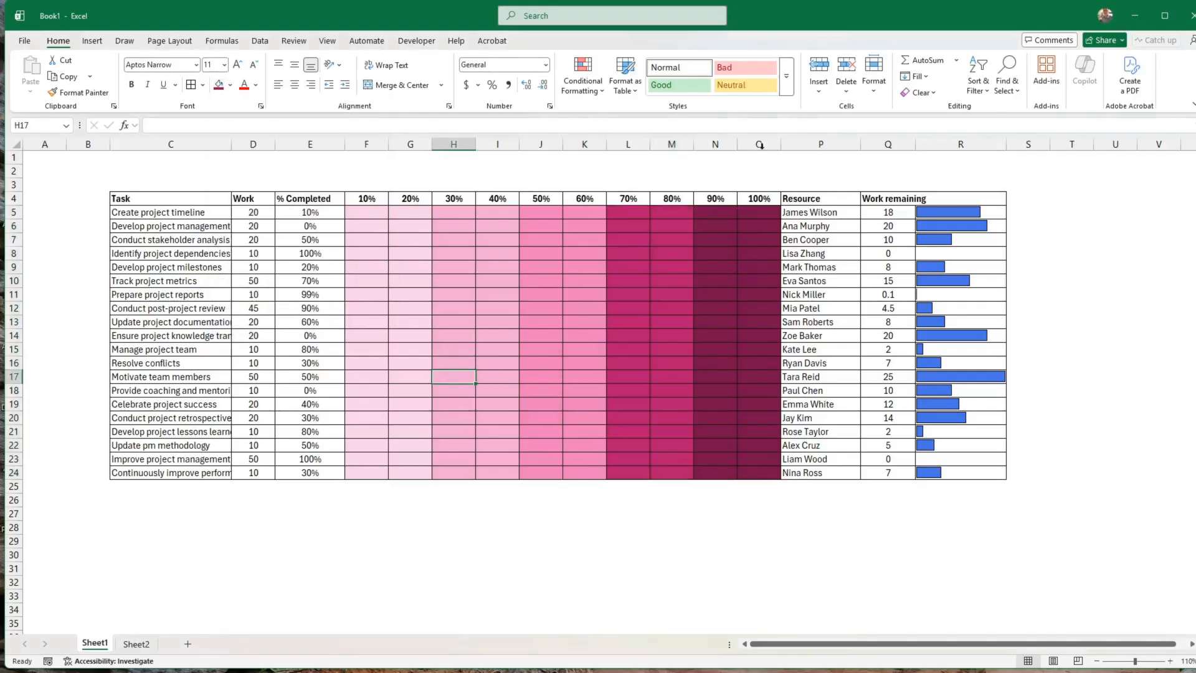
pyautogui.moveTo(760, 145); pyautogui.dragTo(375, 146)
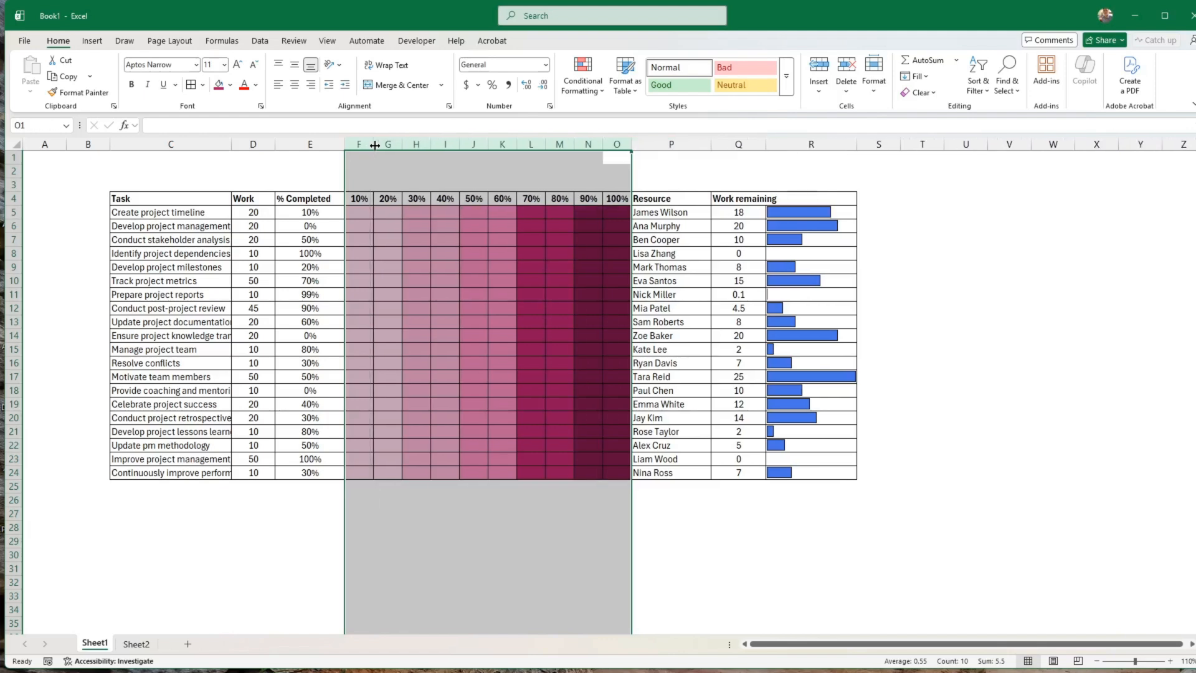
pyautogui.click(378, 240)
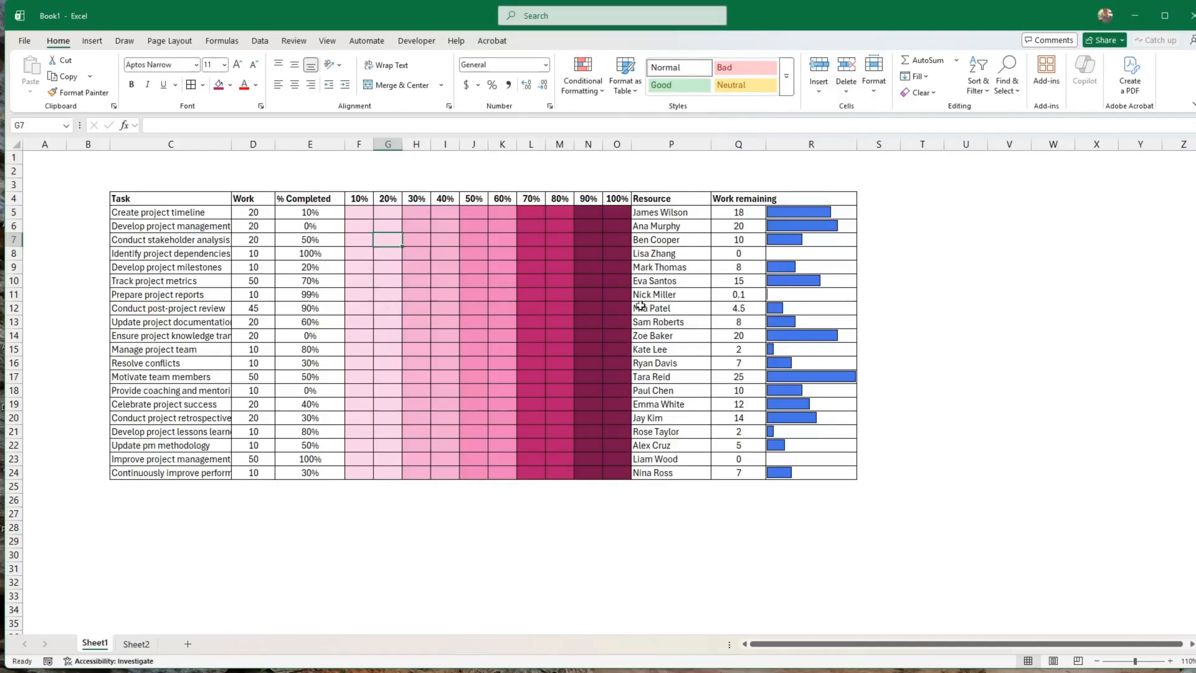
# Start a formula-based conditional formatting rule for F5:O24 with the formula =$E5<F$4
pyautogui.moveTo(360, 212)
pyautogui.mouseDown()
pyautogui.moveTo(417, 212)
pyautogui.moveTo(619, 470)
pyautogui.mouseUp()
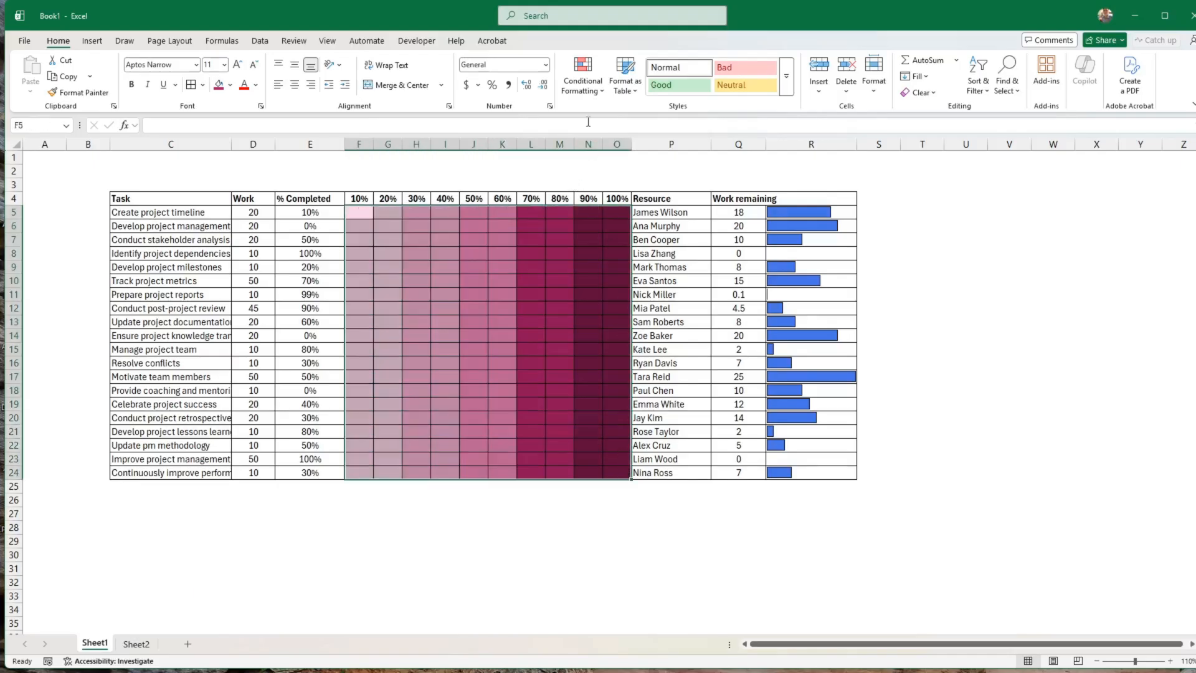
pyautogui.click(583, 75)
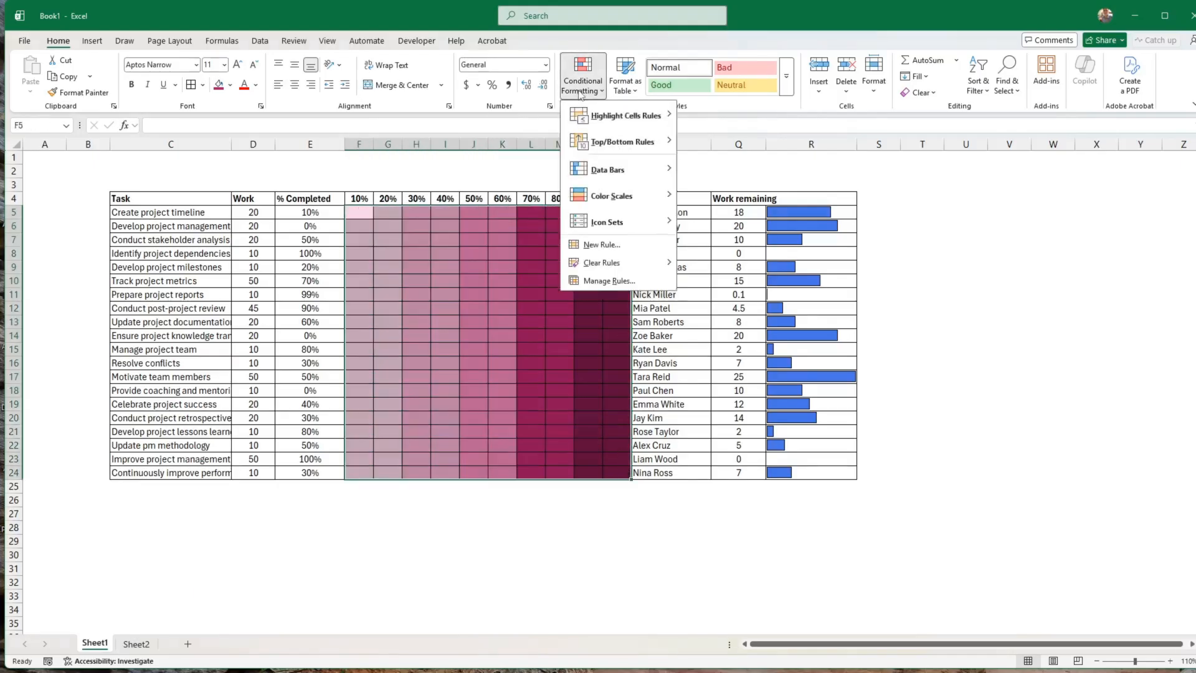
pyautogui.click(600, 246)
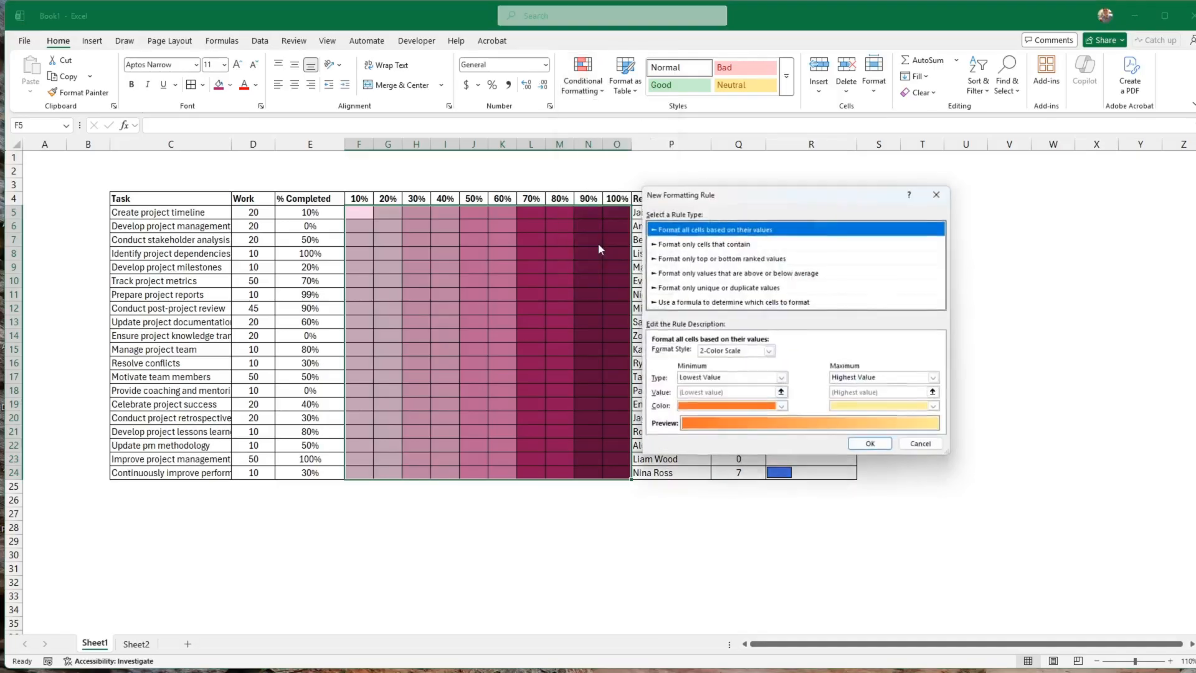
pyautogui.click(721, 302)
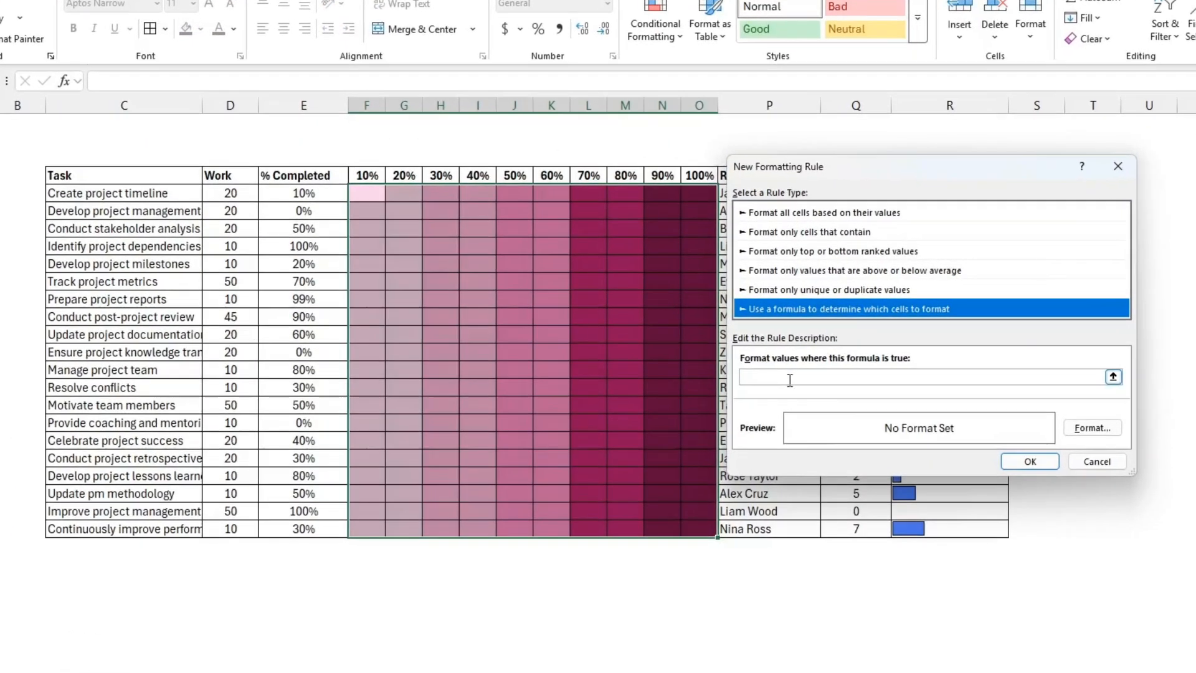
pyautogui.click(790, 380)
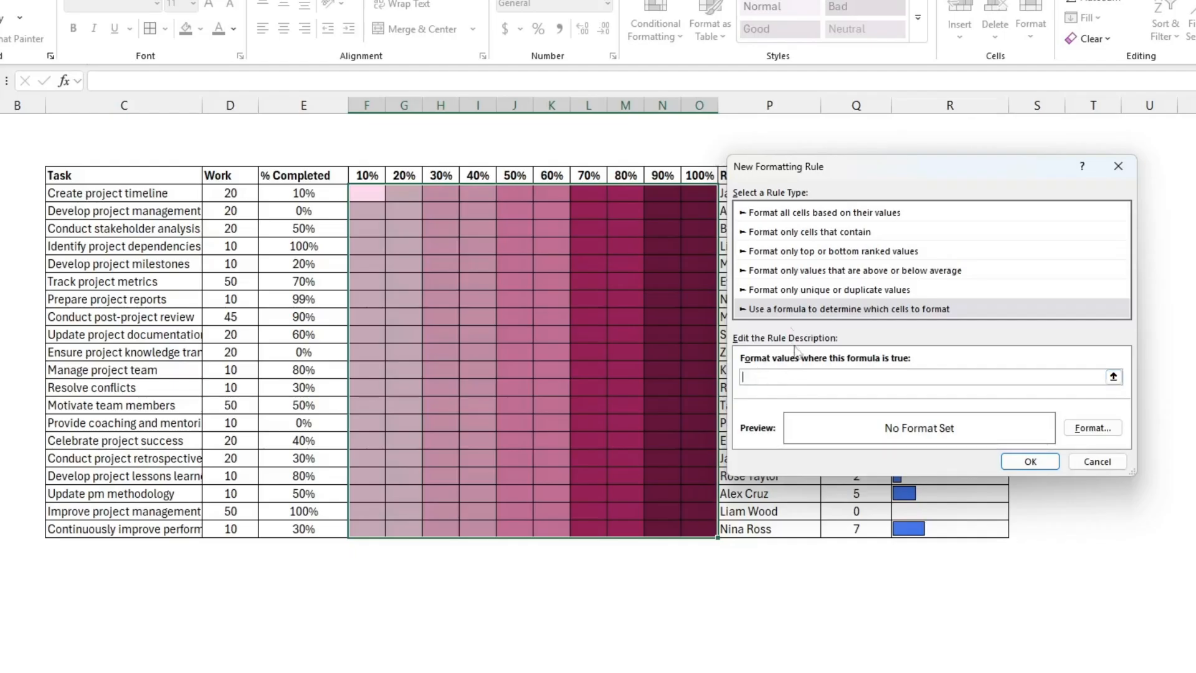
pyautogui.click(304, 194)
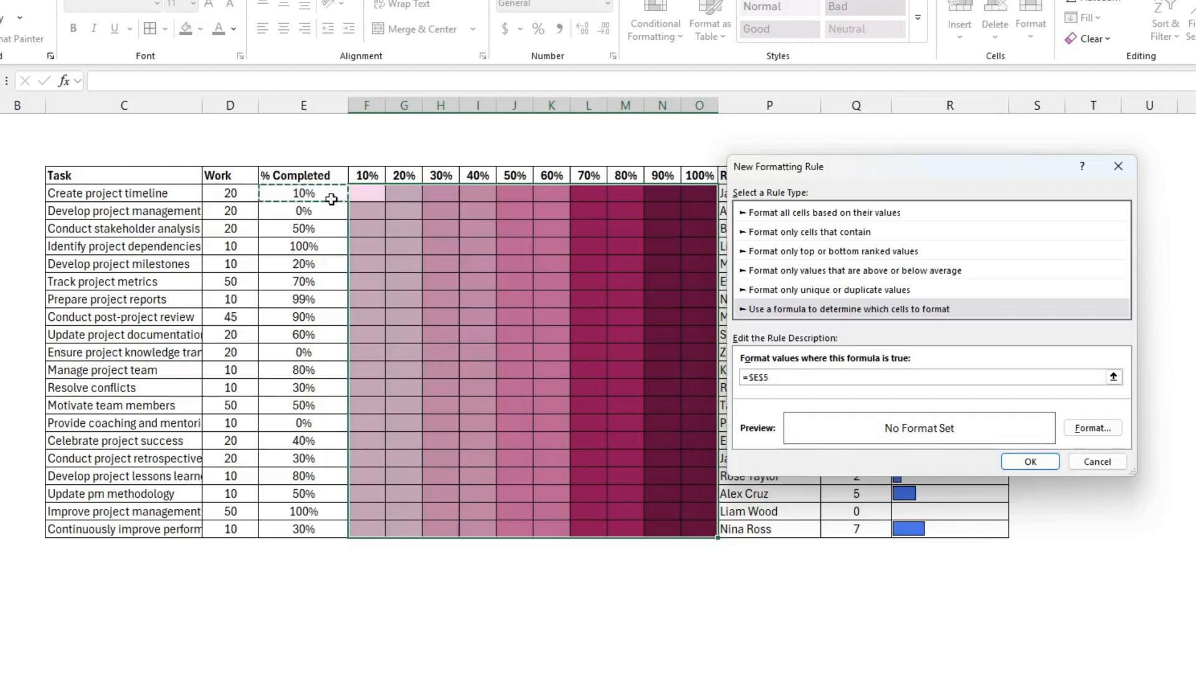
pyautogui.press('F4')
pyautogui.press('F4')
pyautogui.write('<')
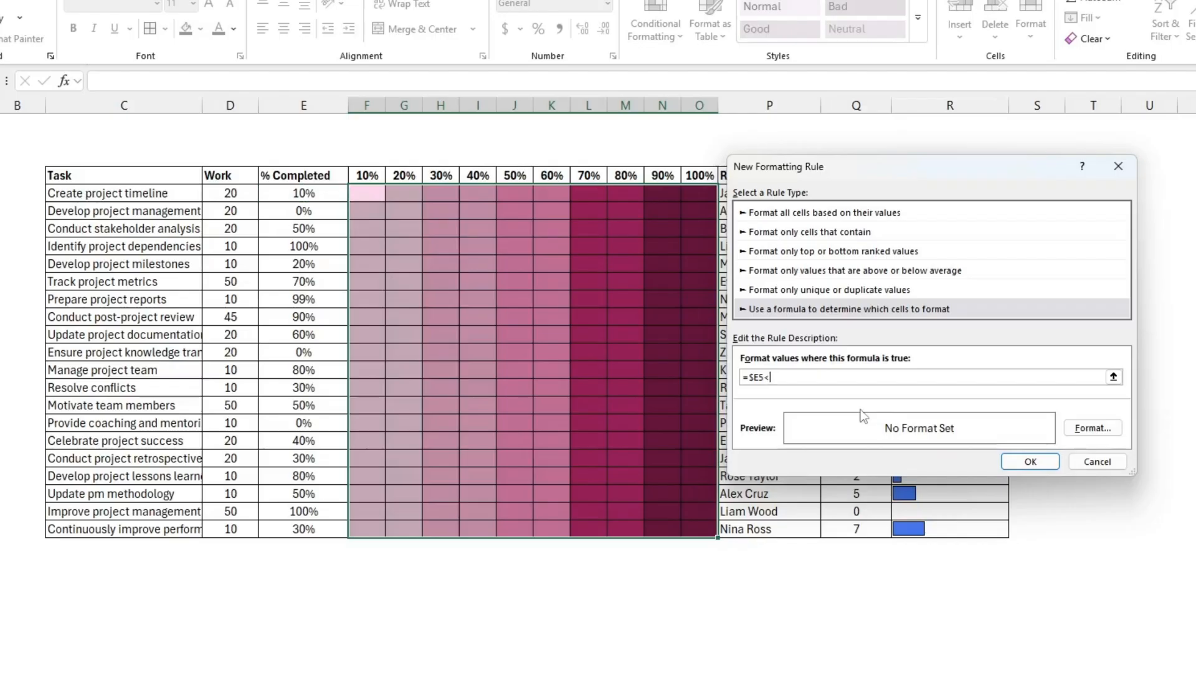
pyautogui.click(366, 176)
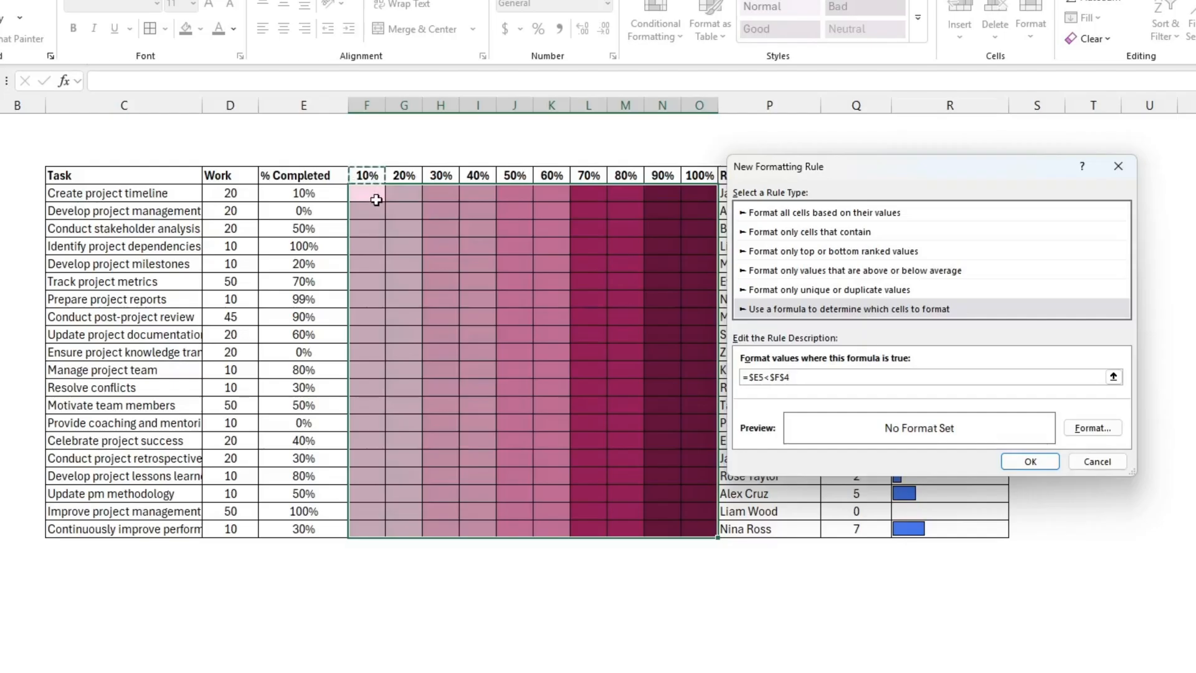
pyautogui.press('F4')
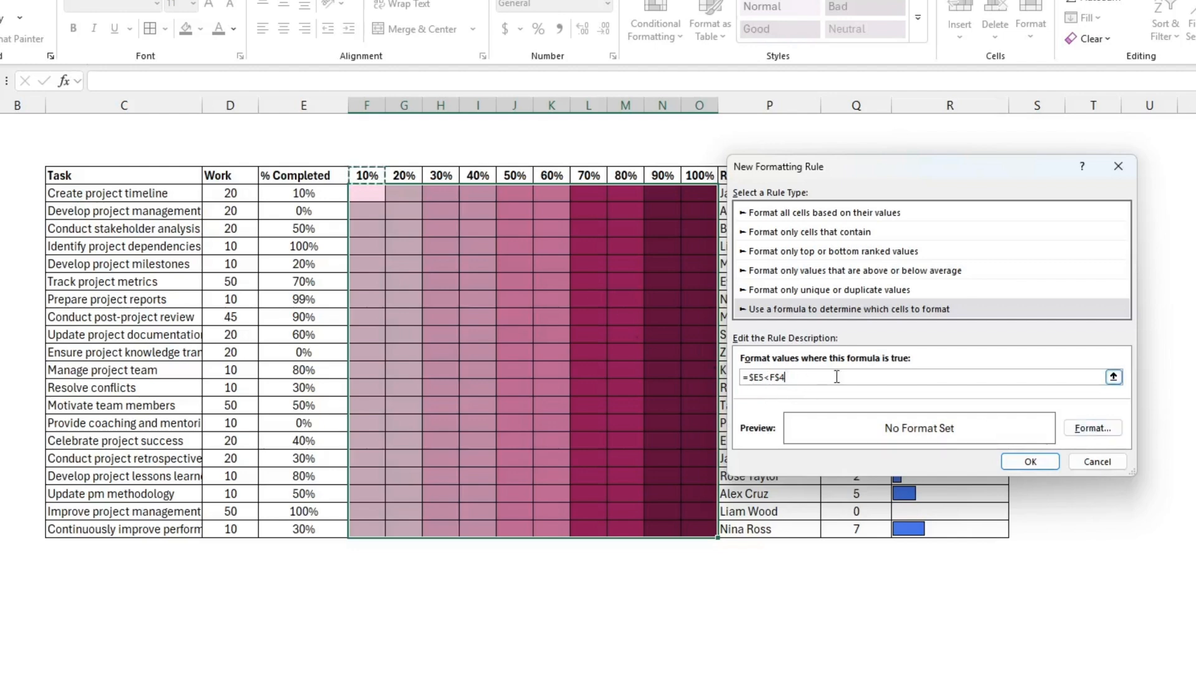
# Set the rule's format to a white fill and apply the rule to the percentage grid
pyautogui.click(1100, 435)
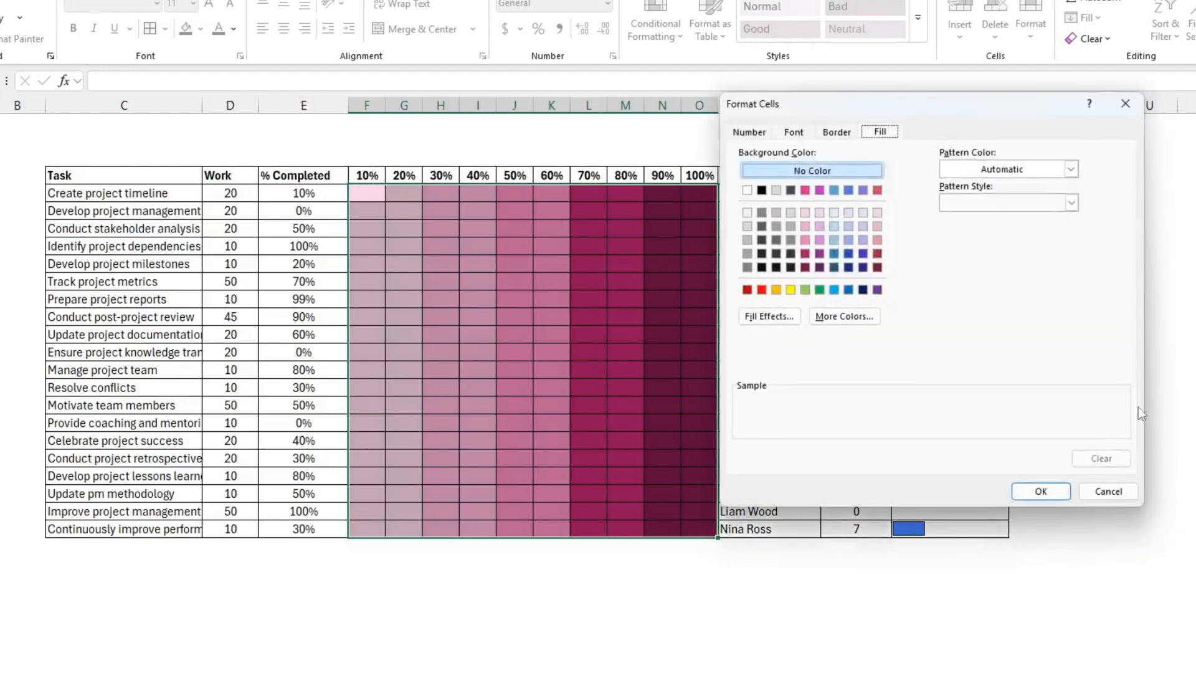
pyautogui.click(747, 190)
pyautogui.click(1039, 492)
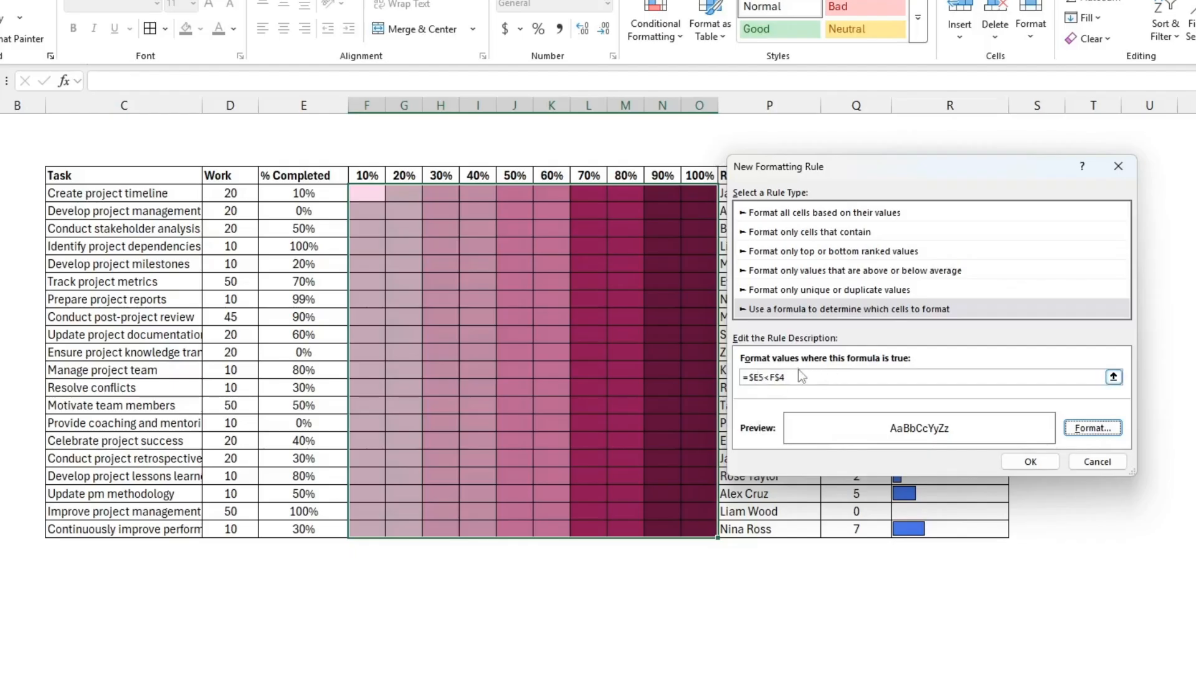
pyautogui.click(1029, 462)
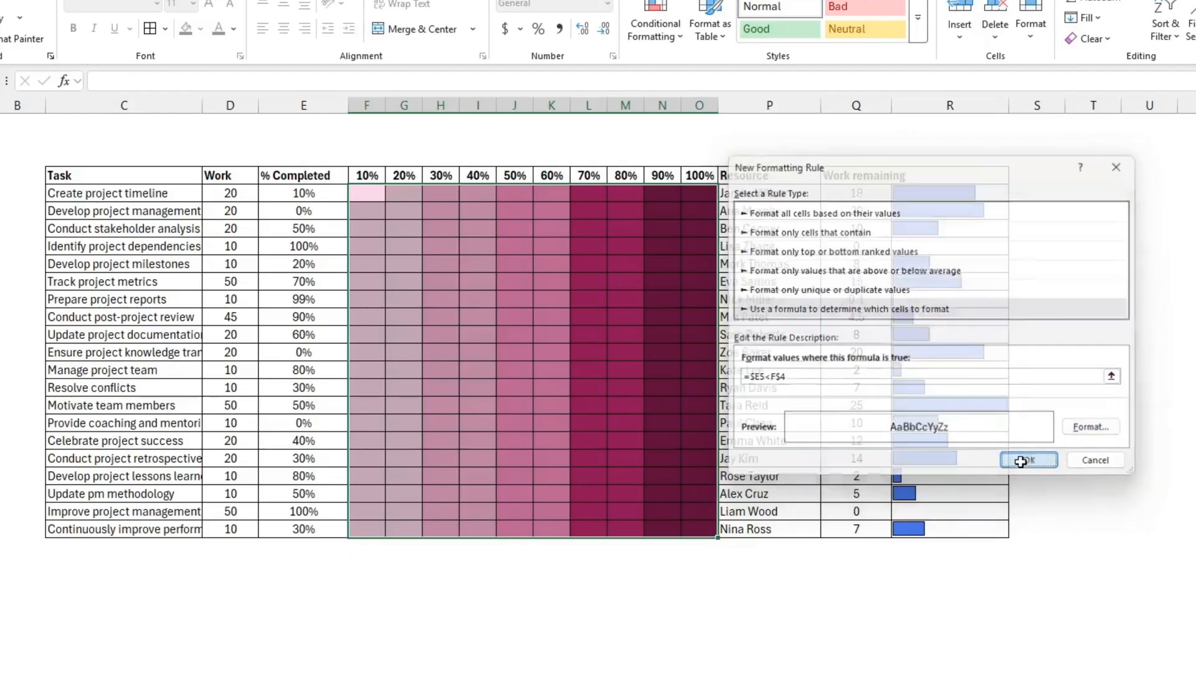
pyautogui.click(723, 372)
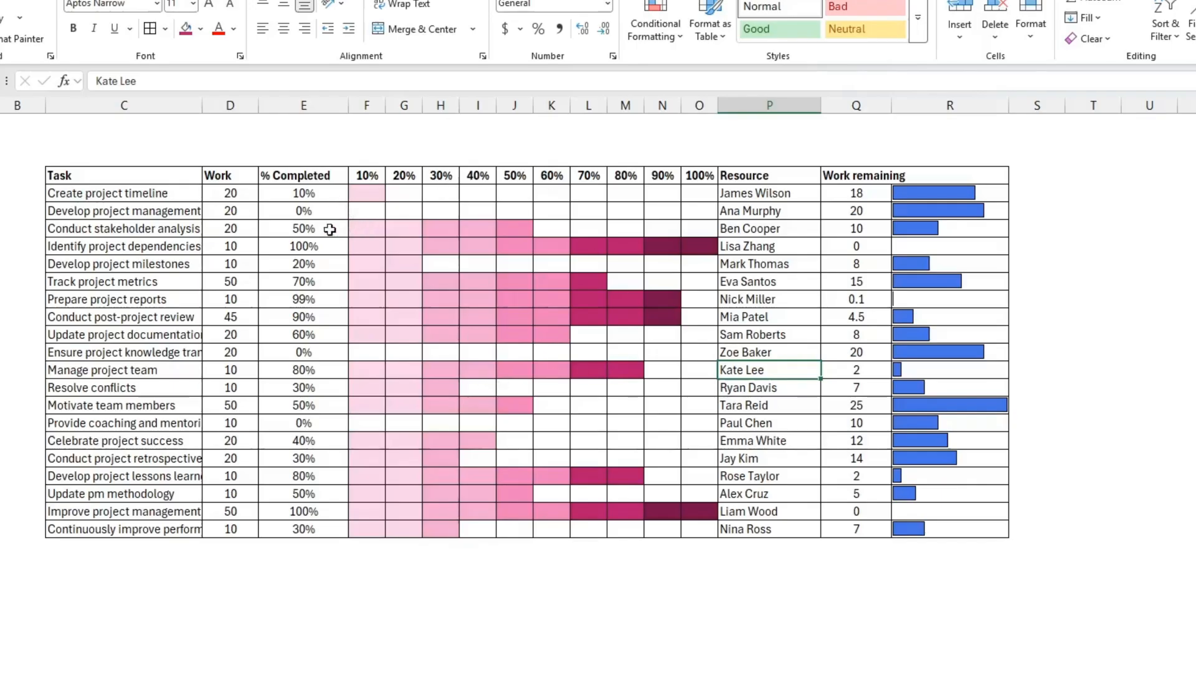
# Test the progress bars by setting % Completed for Conduct stakeholder analysis to 55%
pyautogui.click(305, 228)
pyautogui.write('55%')
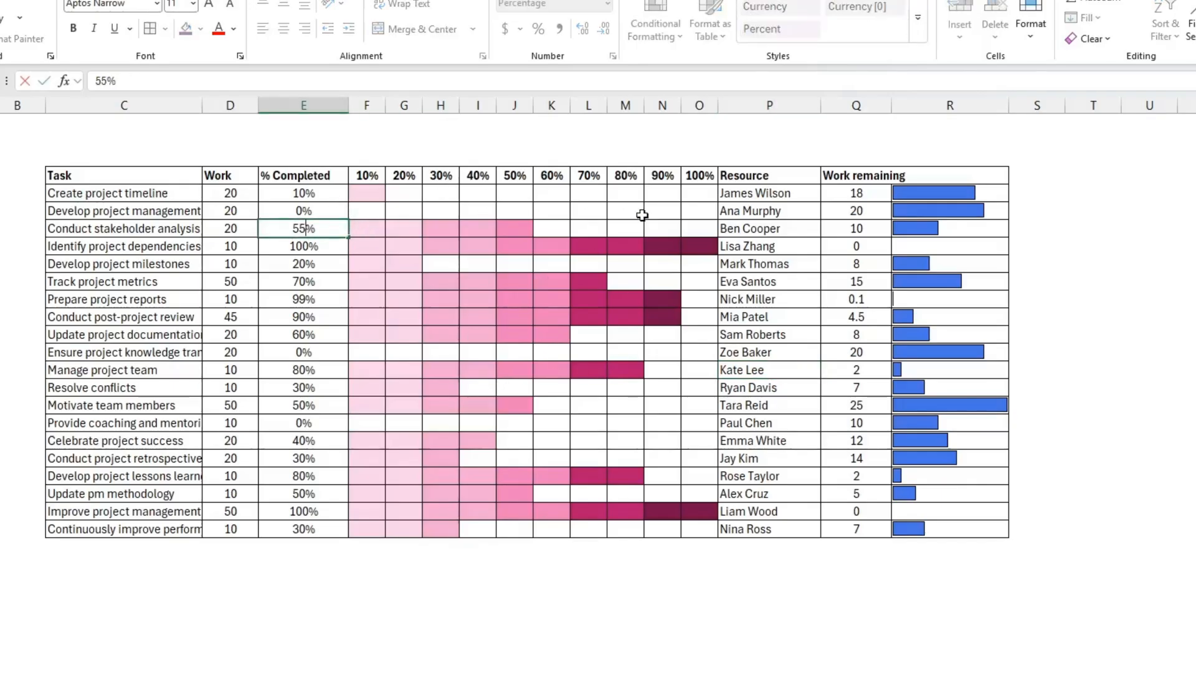
pyautogui.press('Return')
# Set % Completed for Conduct stakeholder analysis to 60%
pyautogui.click(334, 228)
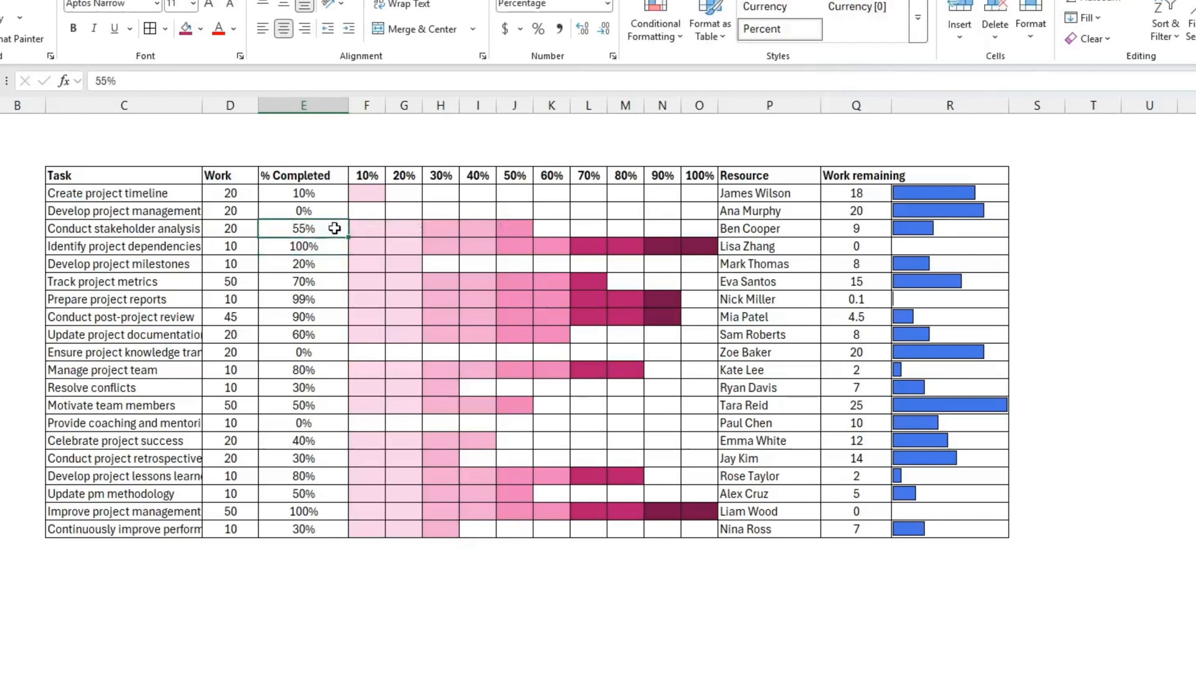
pyautogui.write('60%')
pyautogui.press('Return')
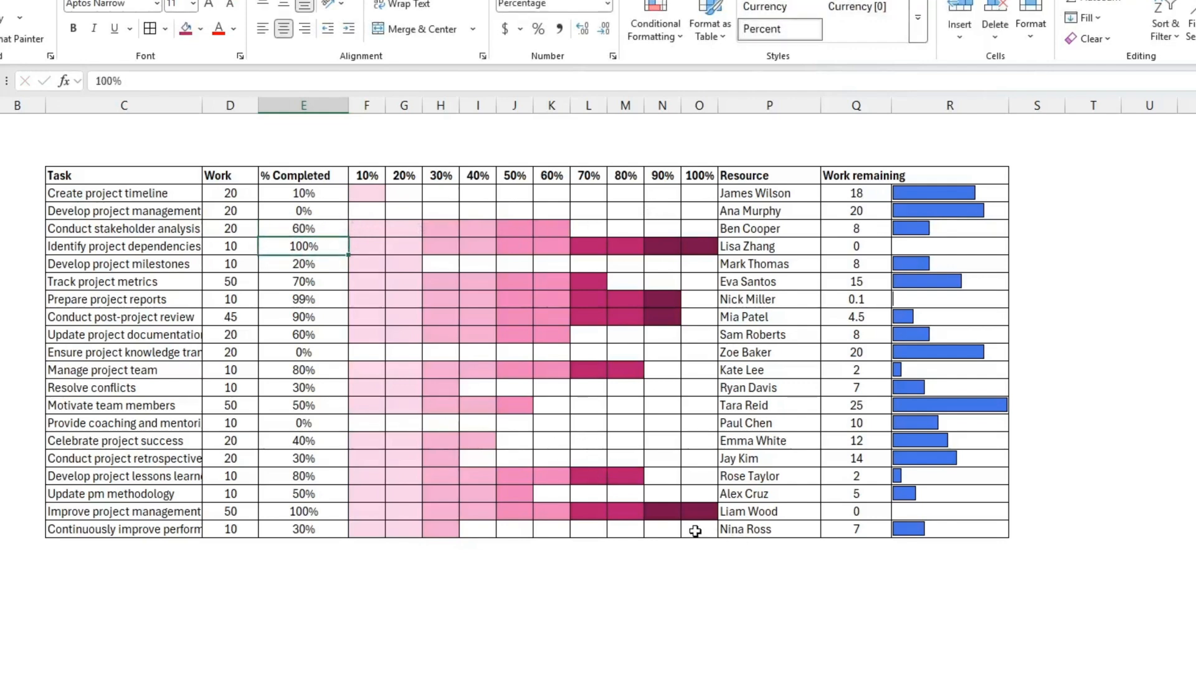
# Start a formula-based conditional formatting rule for the task names in C5:C24 with the formula =E5=0
pyautogui.moveTo(694, 527); pyautogui.dragTo(364, 206)
pyautogui.click(364, 206)
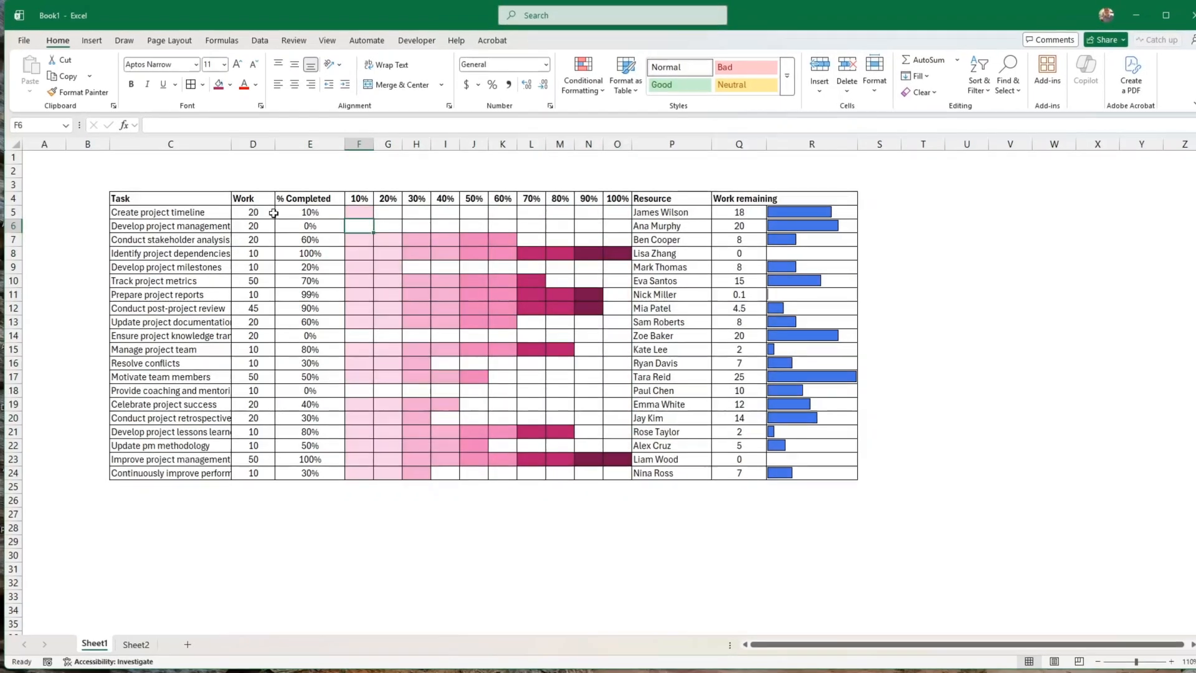
pyautogui.click(197, 215)
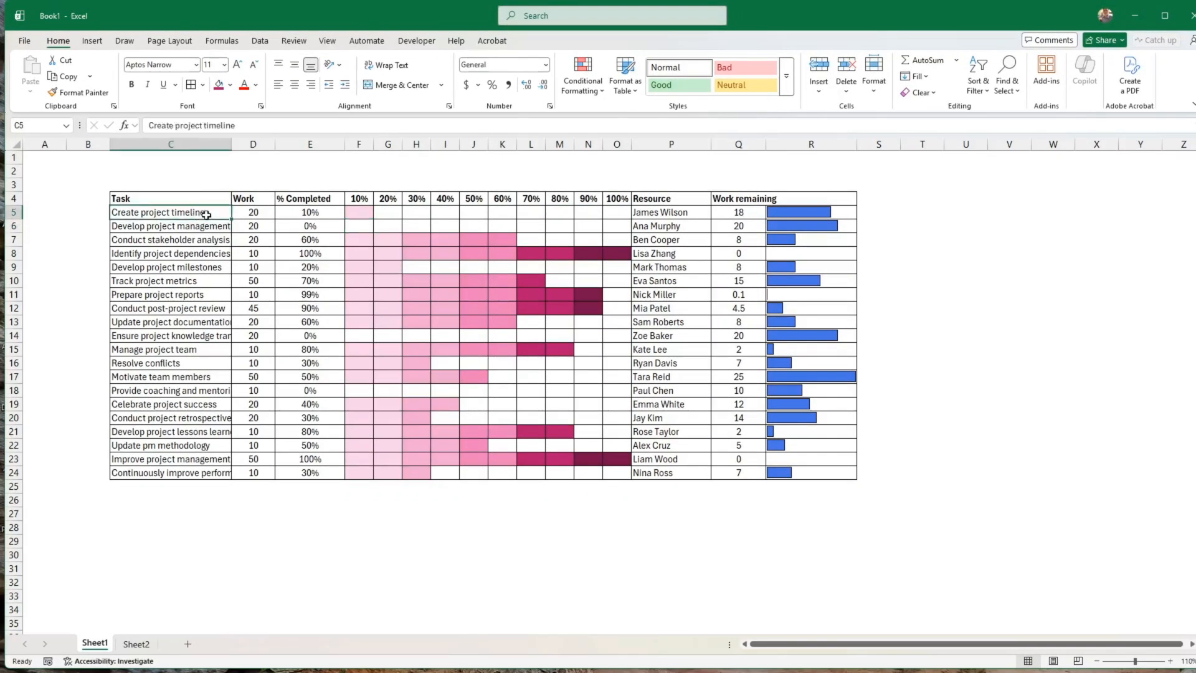
pyautogui.moveTo(205, 214); pyautogui.dragTo(215, 473)
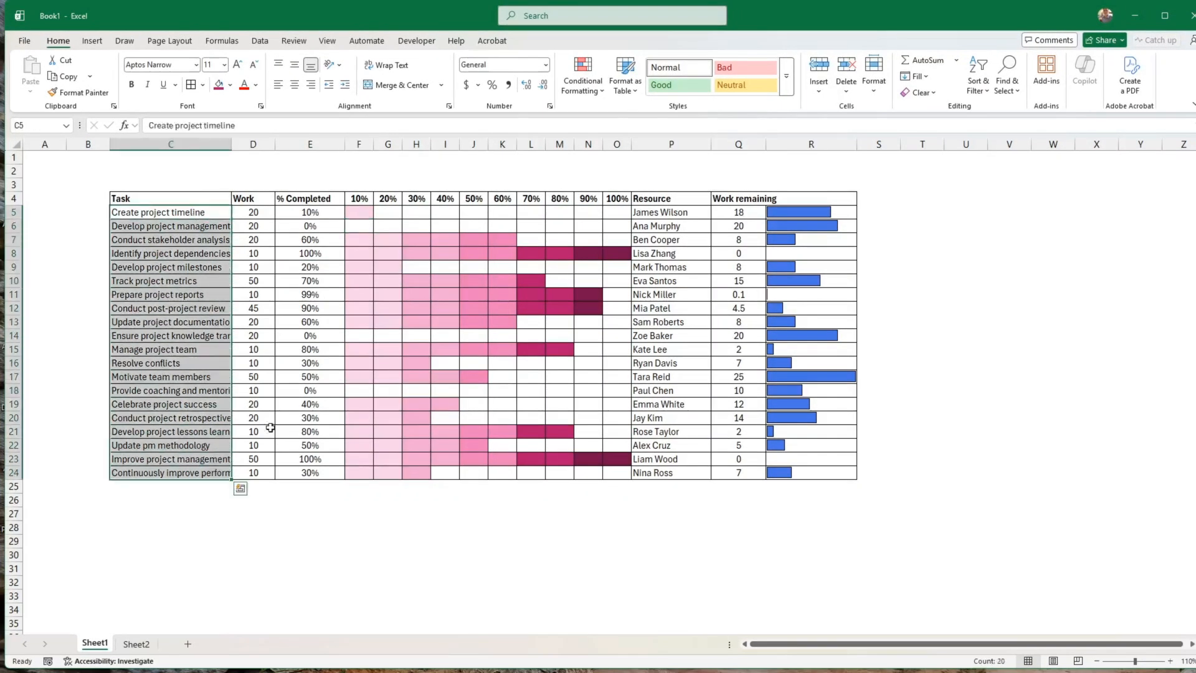
pyautogui.click(582, 93)
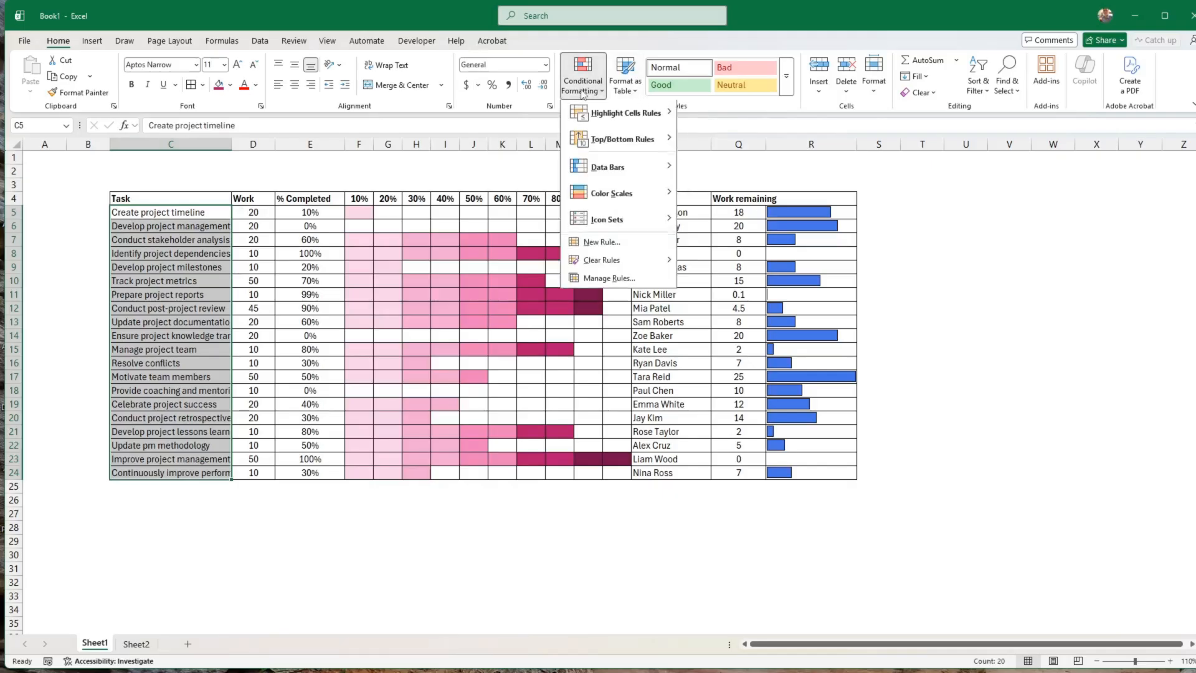
pyautogui.click(604, 250)
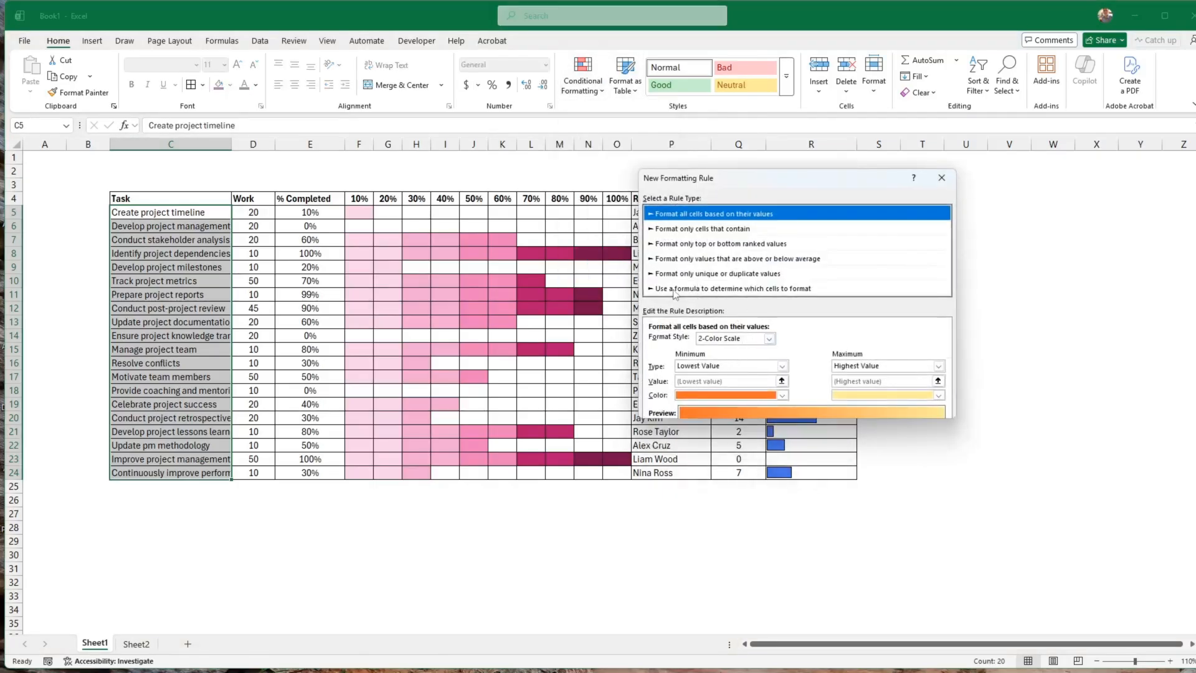
pyautogui.click(677, 289)
pyautogui.click(669, 341)
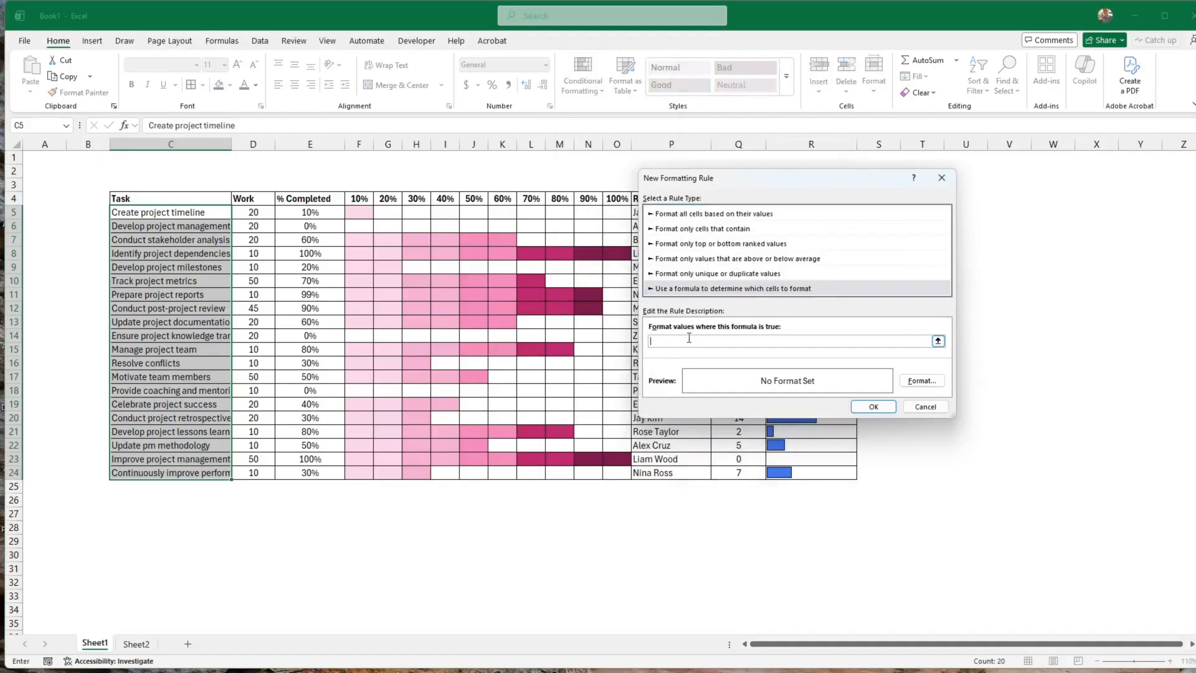
pyautogui.click(316, 212)
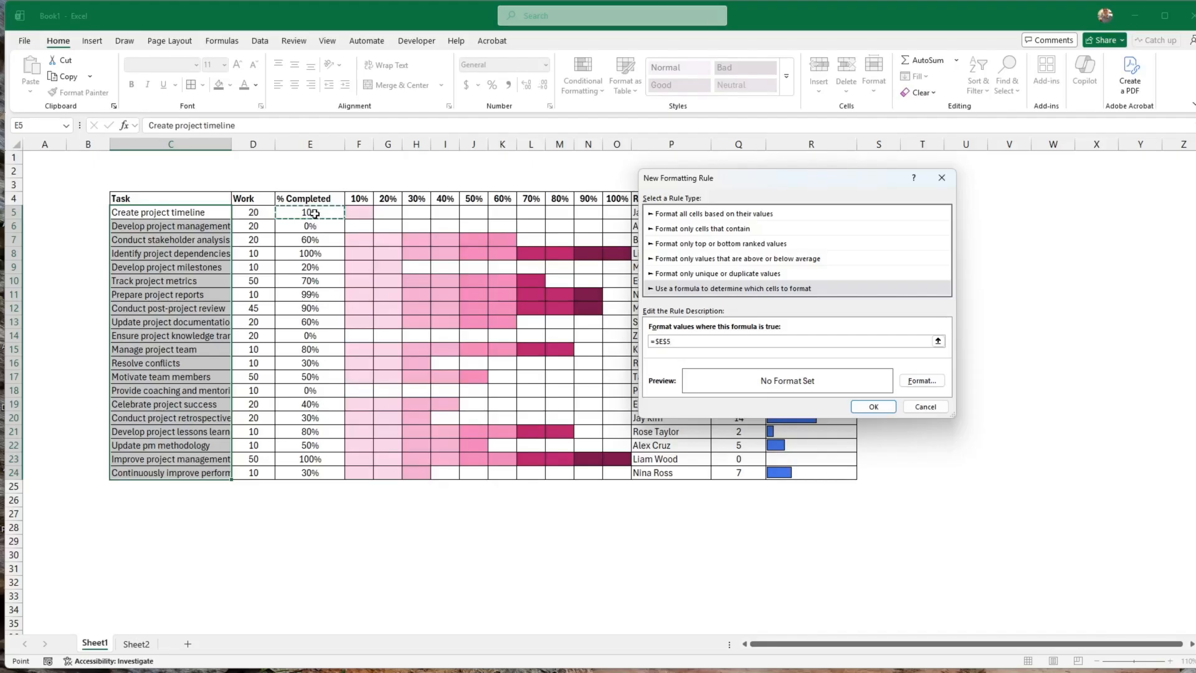
pyautogui.press('F4')
pyautogui.press('F4')
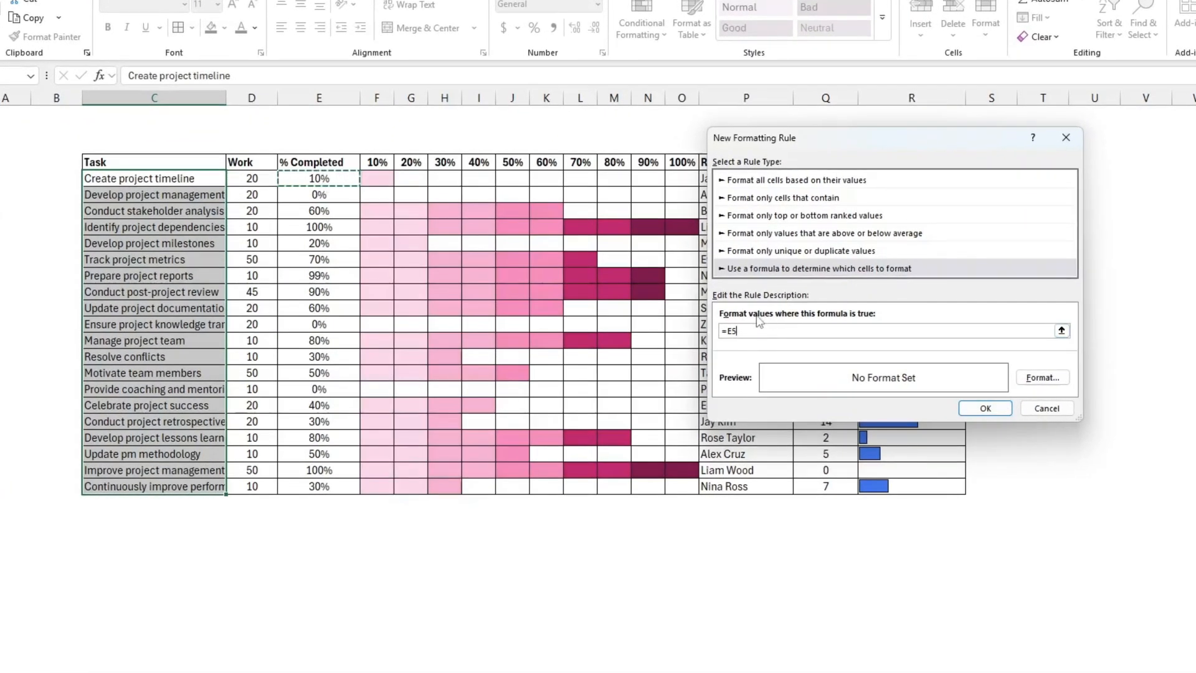
pyautogui.write('=0')
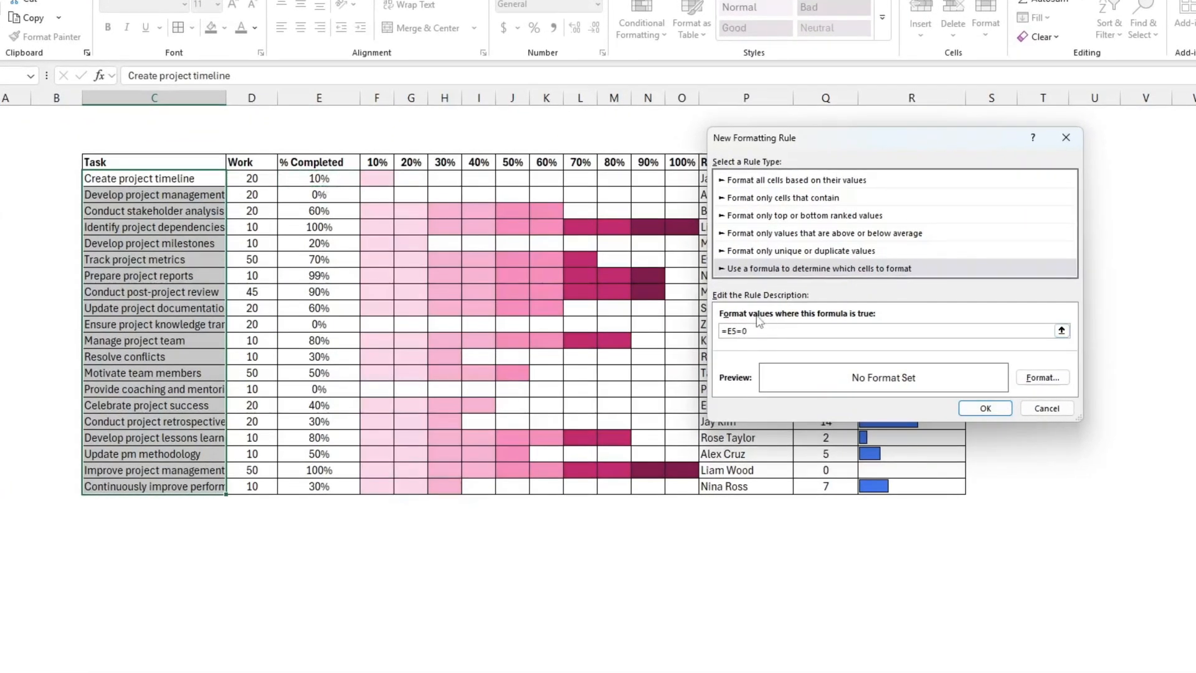
# Set the rule's format to a light pink fill and apply it to the task names
pyautogui.click(1043, 377)
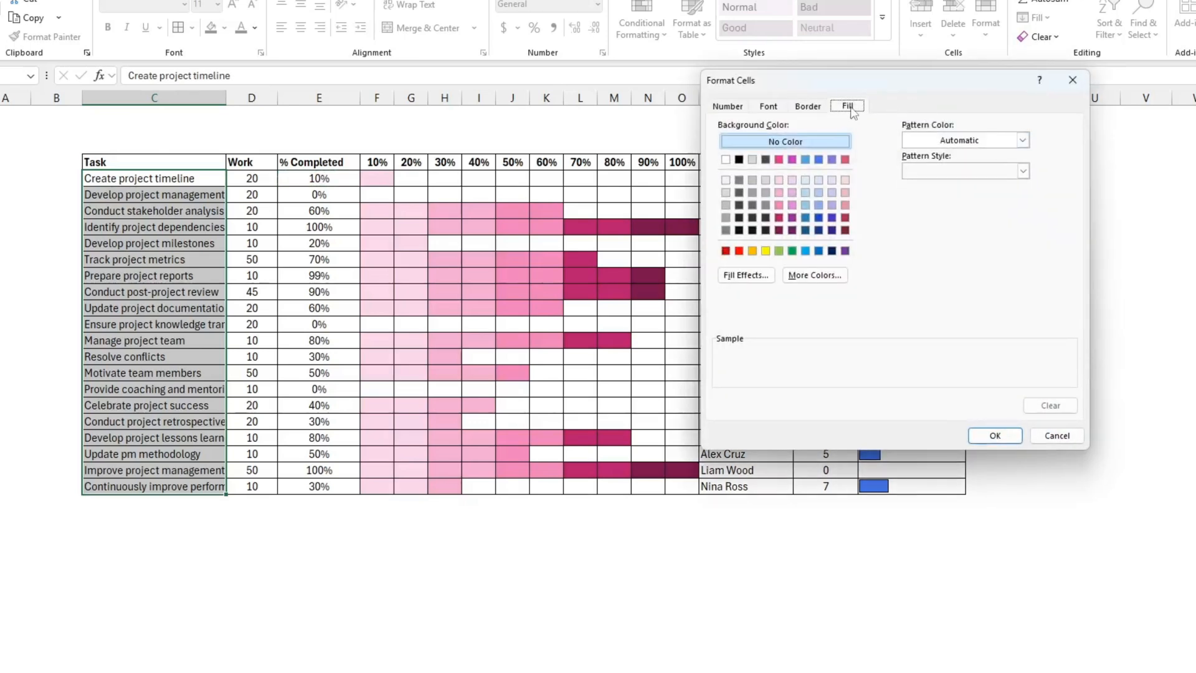
pyautogui.click(779, 181)
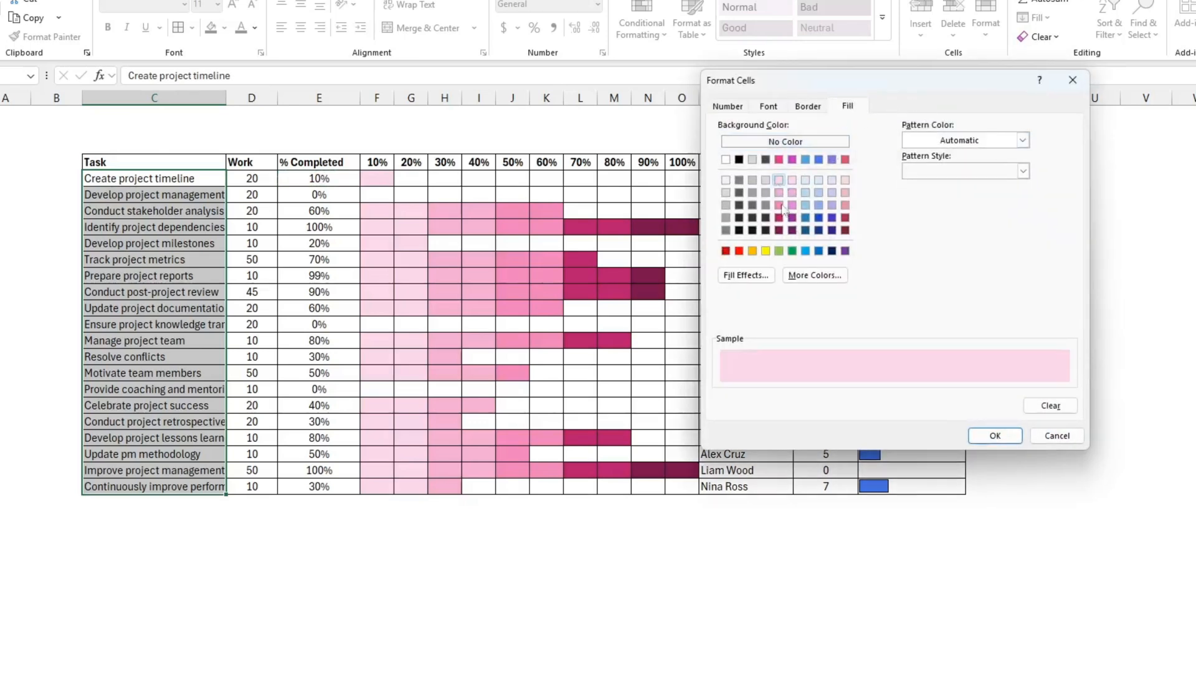
pyautogui.click(994, 436)
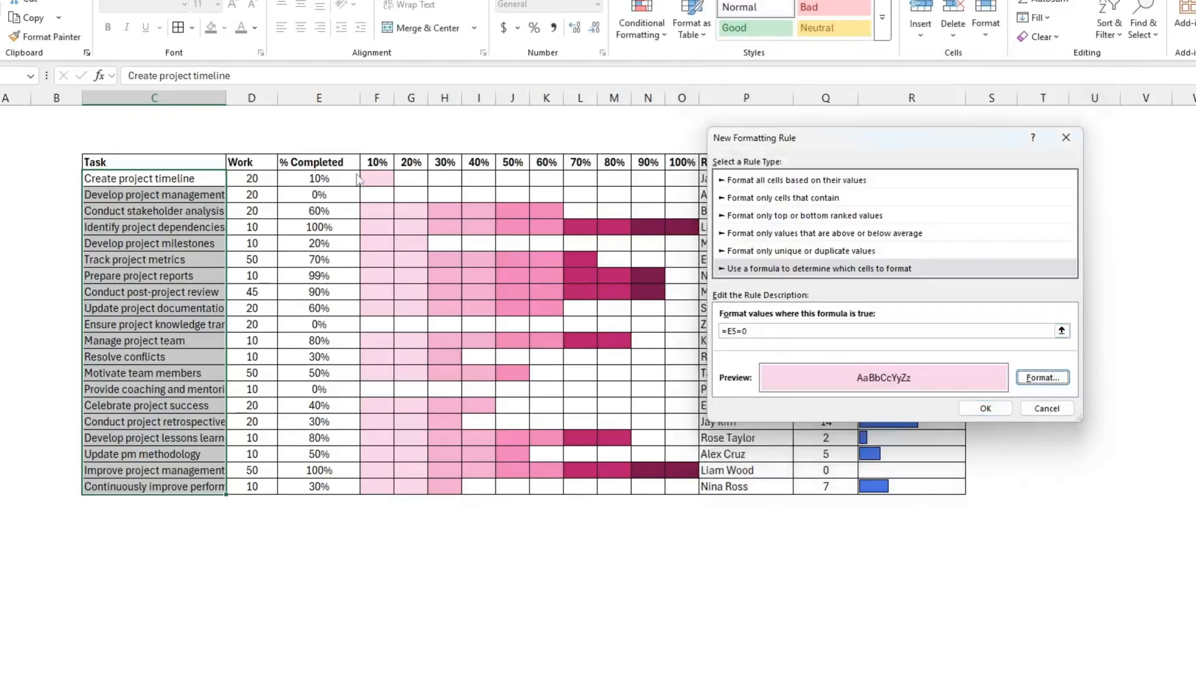
pyautogui.click(985, 408)
pyautogui.click(479, 387)
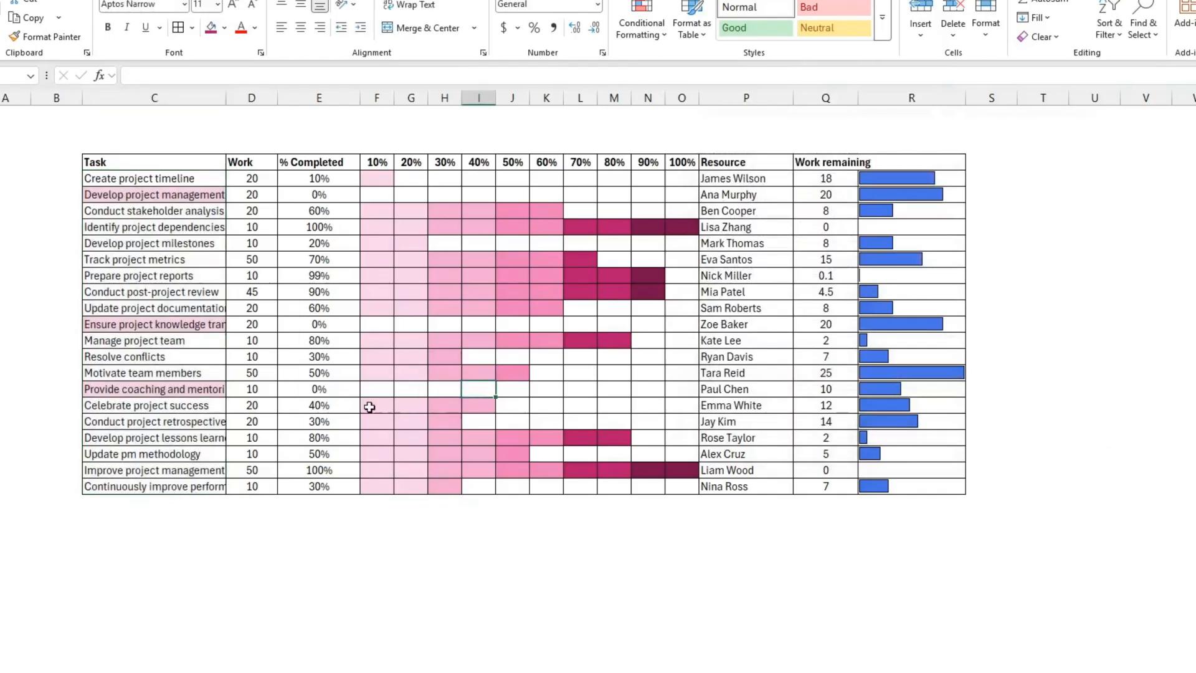
# Set % Completed to 0% for Conduct project retrospective and Celebrate project success
pyautogui.click(316, 421)
pyautogui.write('0')
pyautogui.press('Return')
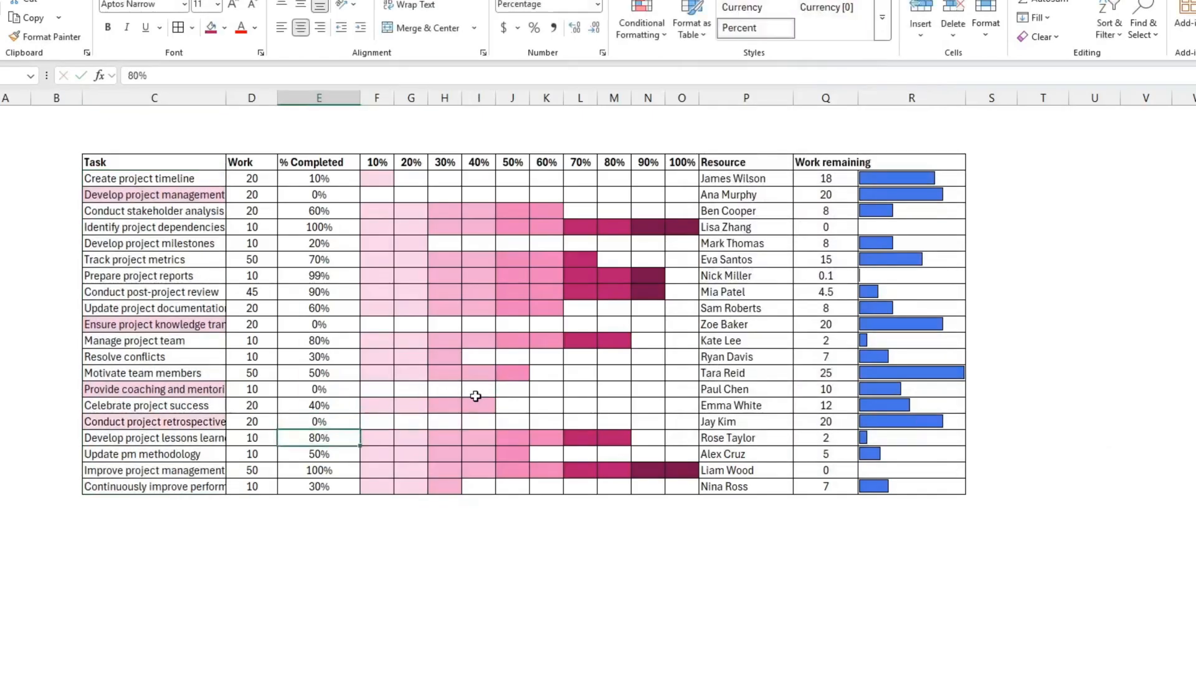
pyautogui.press('Up')
pyautogui.press('Up')
pyautogui.write('0')
pyautogui.press('Return')
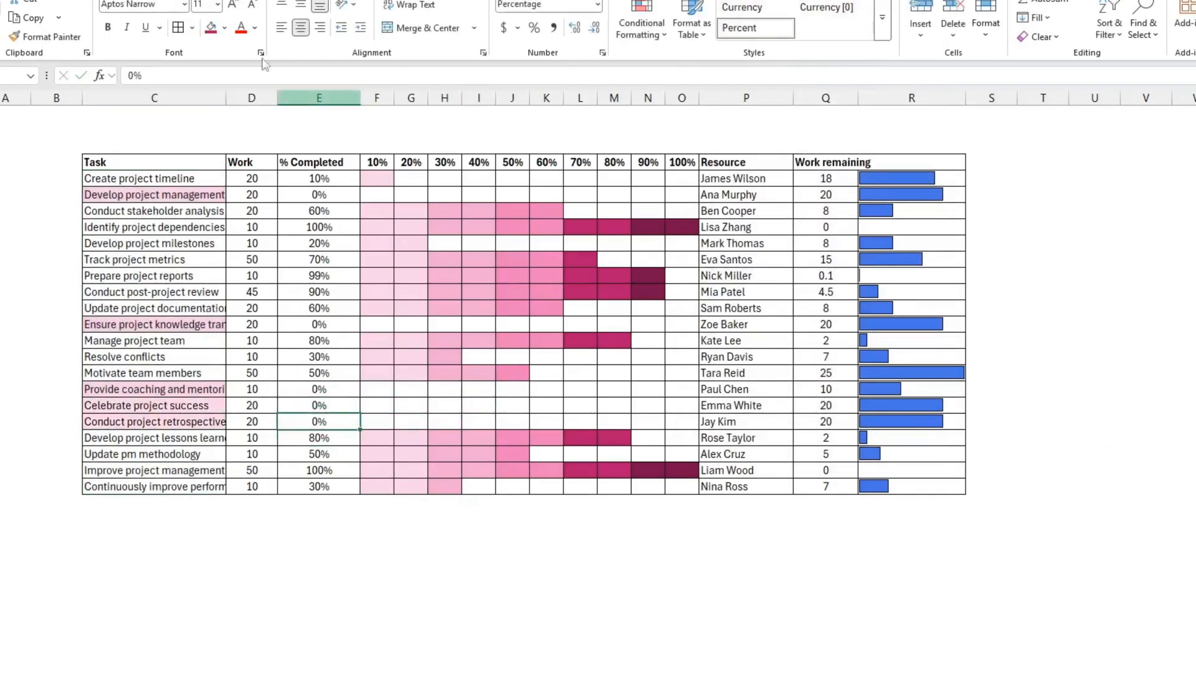
# Widen the Task column to fit the task names and give C5:E24 a light purple fill
pyautogui.moveTo(227, 98); pyautogui.dragTo(269, 111)
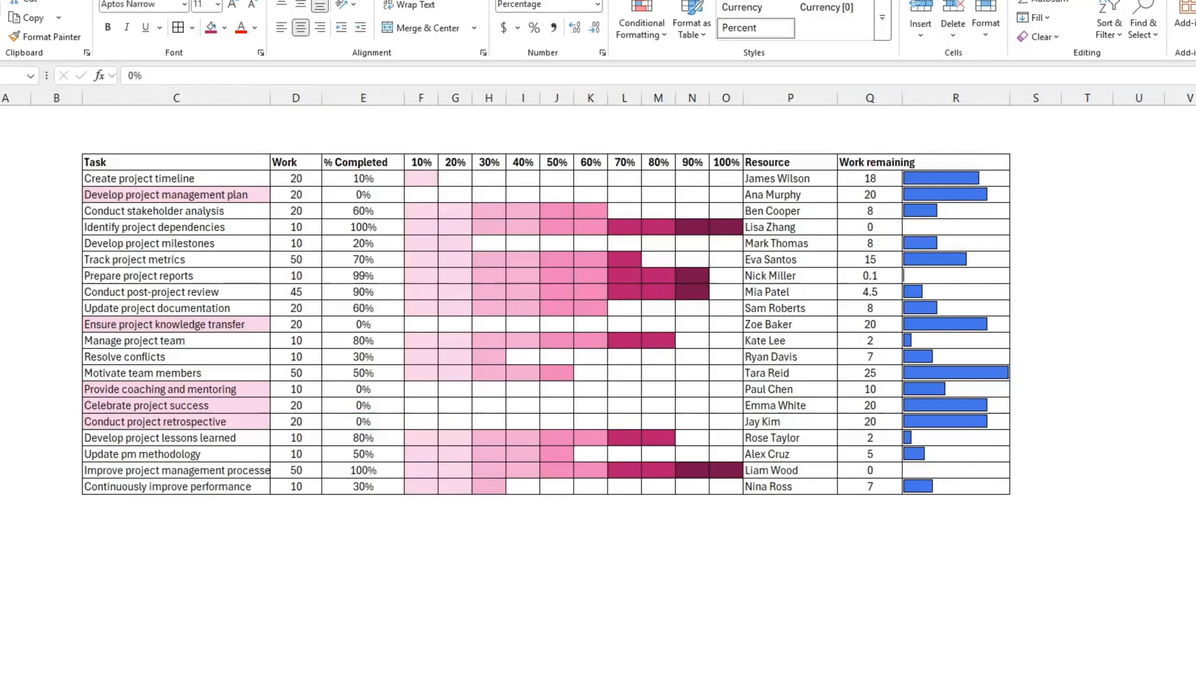
pyautogui.click(218, 178)
pyautogui.moveTo(218, 178); pyautogui.dragTo(337, 182)
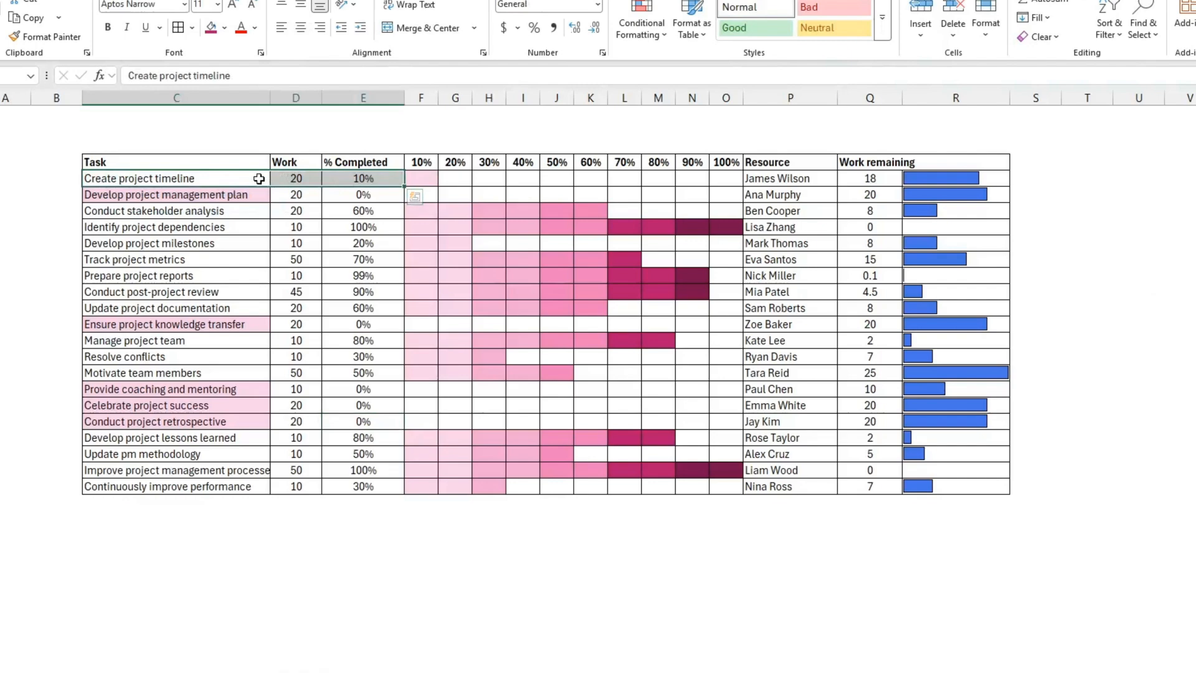
pyautogui.moveTo(261, 178); pyautogui.dragTo(355, 485)
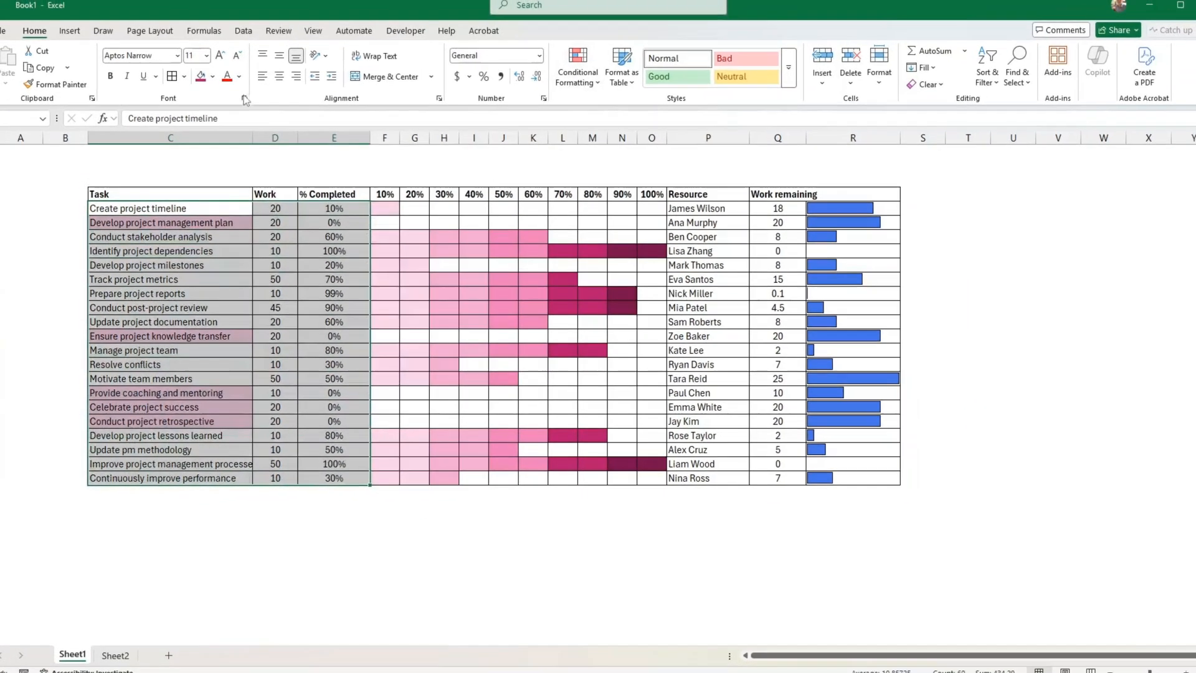
pyautogui.click(212, 77)
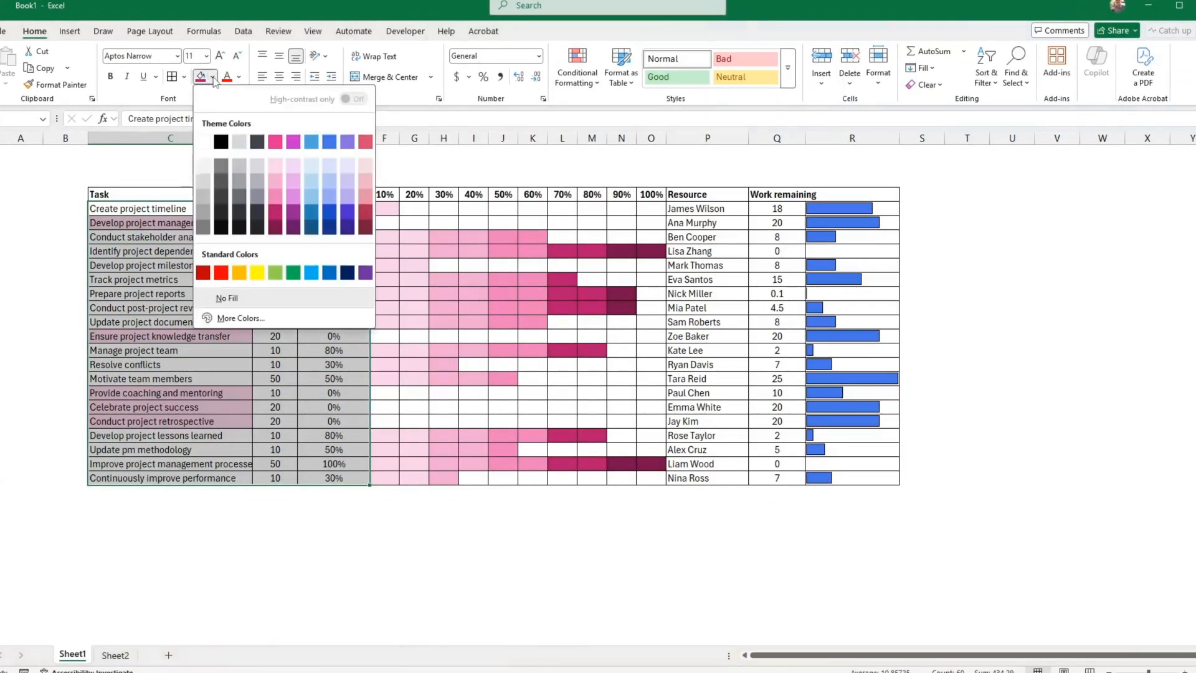
pyautogui.click(348, 166)
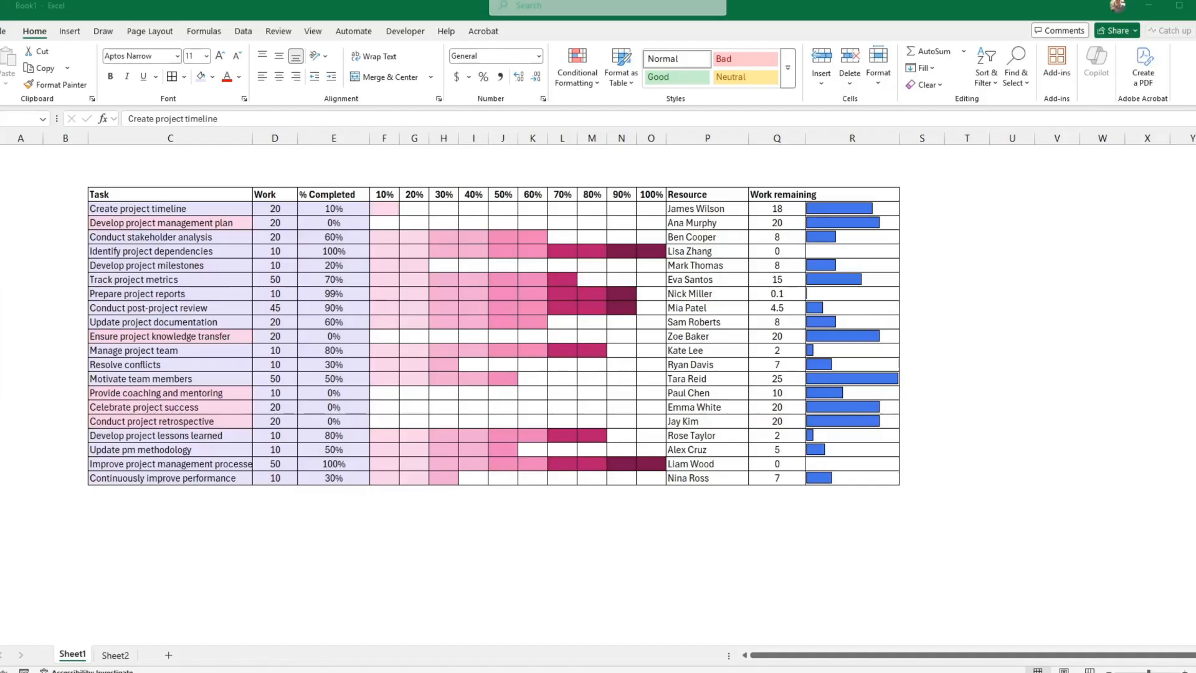
# Apply the same light purple fill to the Resource and Work remaining values in P5:Q24
pyautogui.moveTo(704, 209); pyautogui.dragTo(757, 476)
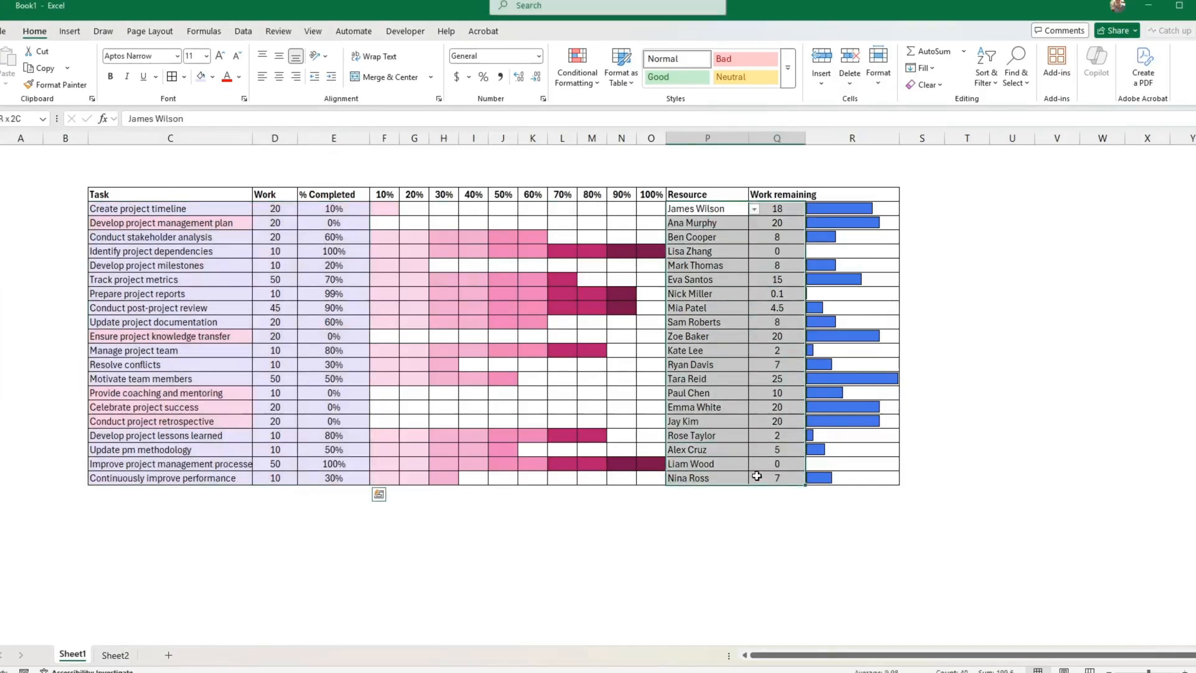
pyautogui.click(202, 76)
pyautogui.click(637, 552)
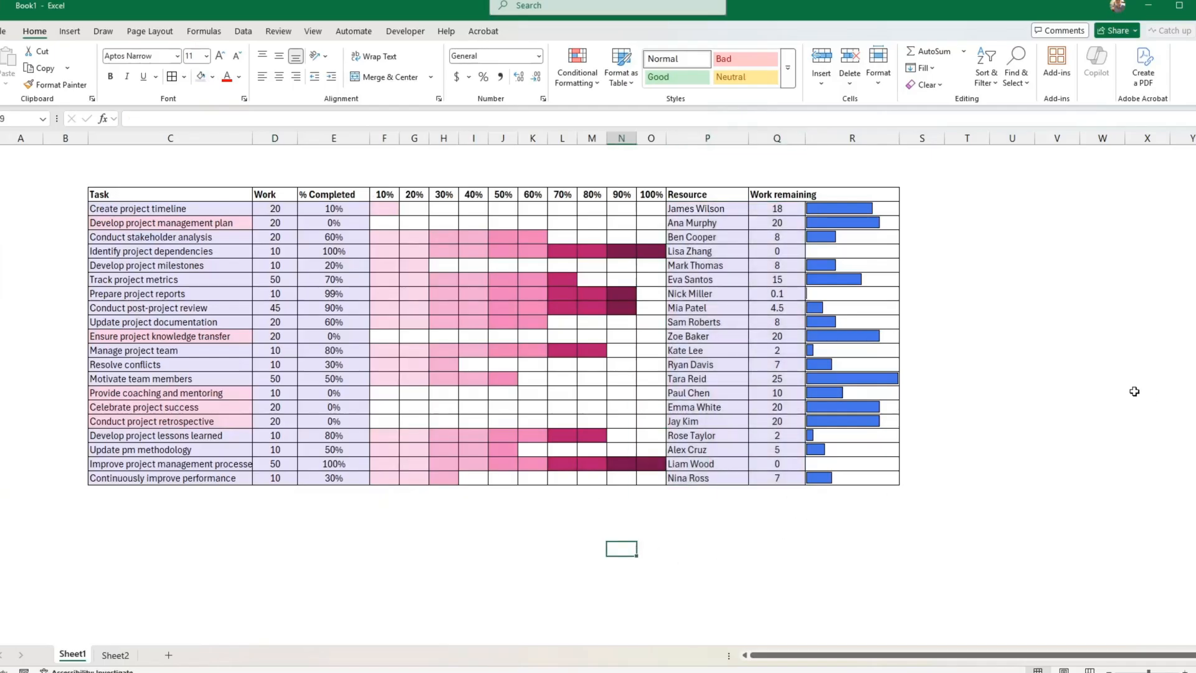
# Fill the empty block S5:U24 beside the data bars with the same light purple
pyautogui.moveTo(907, 205); pyautogui.dragTo(998, 477)
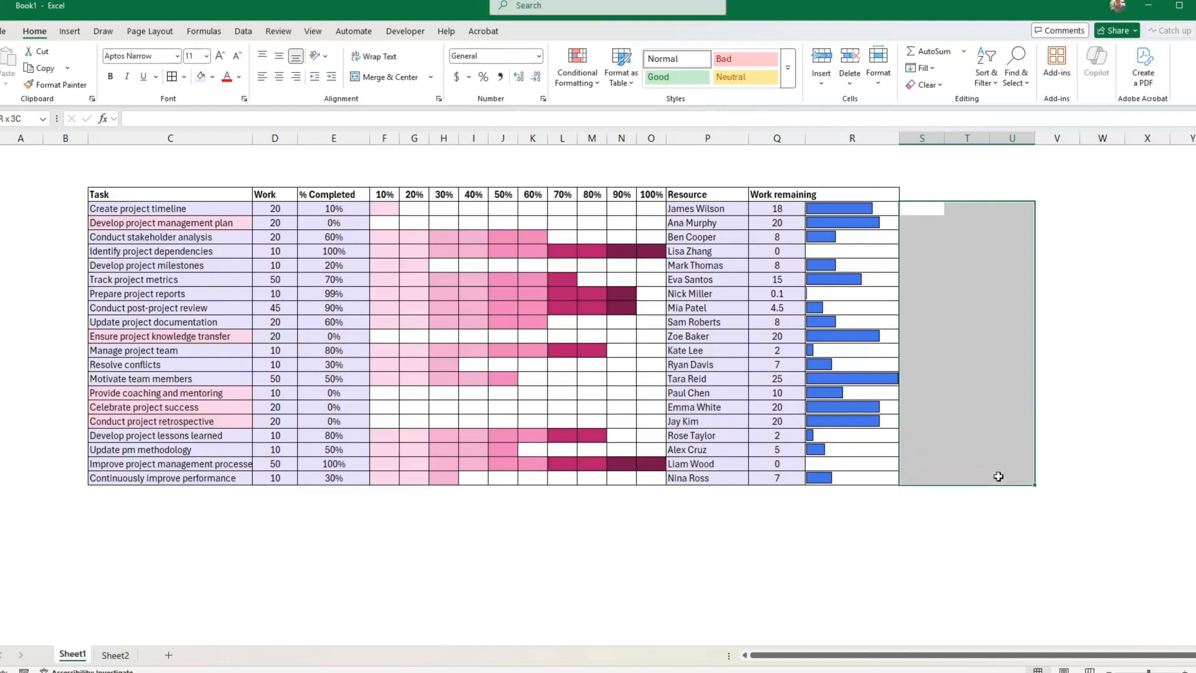
pyautogui.click(201, 76)
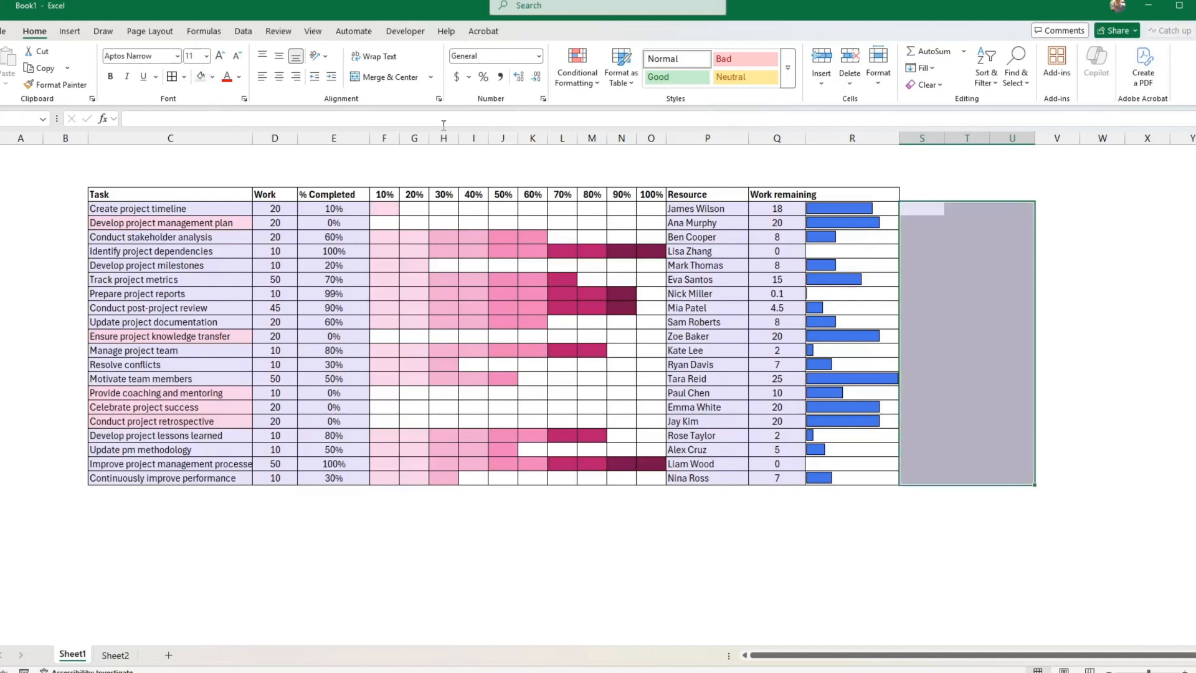
pyautogui.click(752, 517)
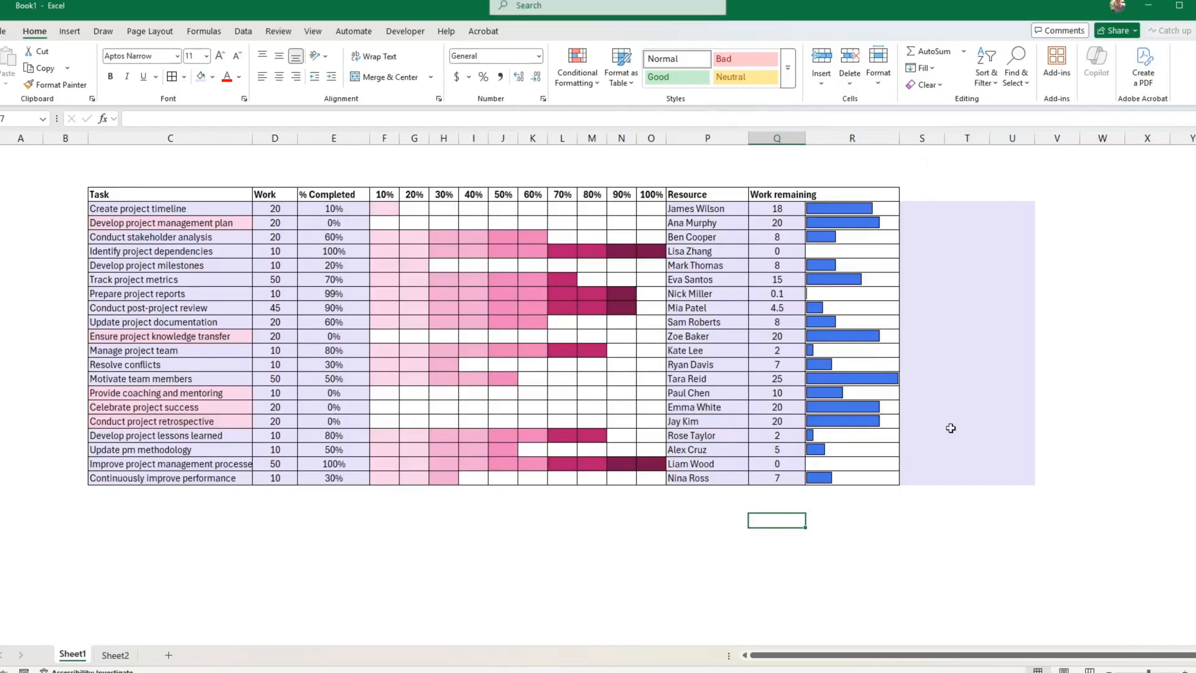
# Enter 0 in cell F27 below the progress grid
pyautogui.click(592, 537)
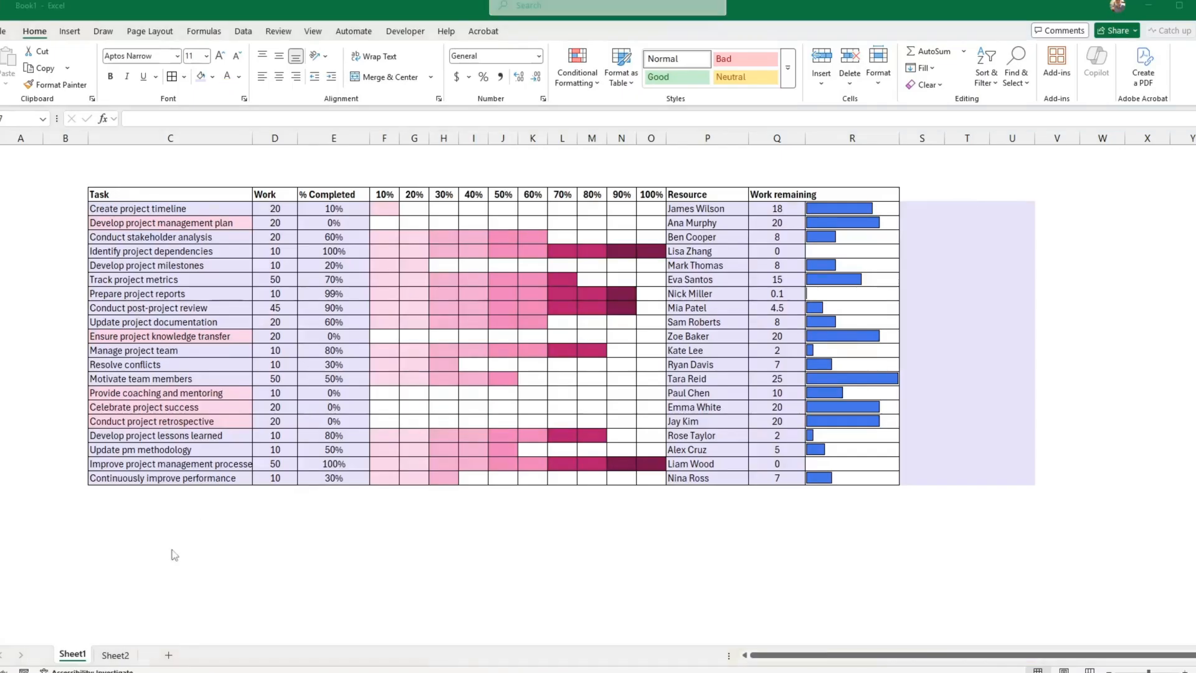
pyautogui.click(412, 545)
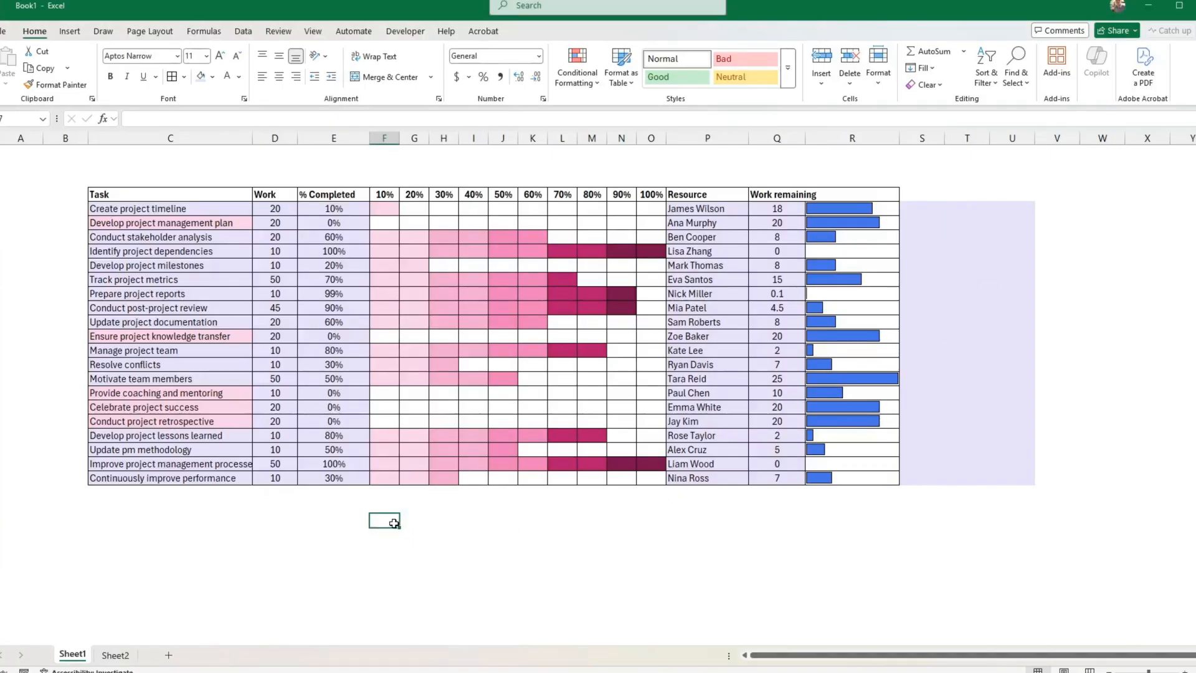
pyautogui.write('0')
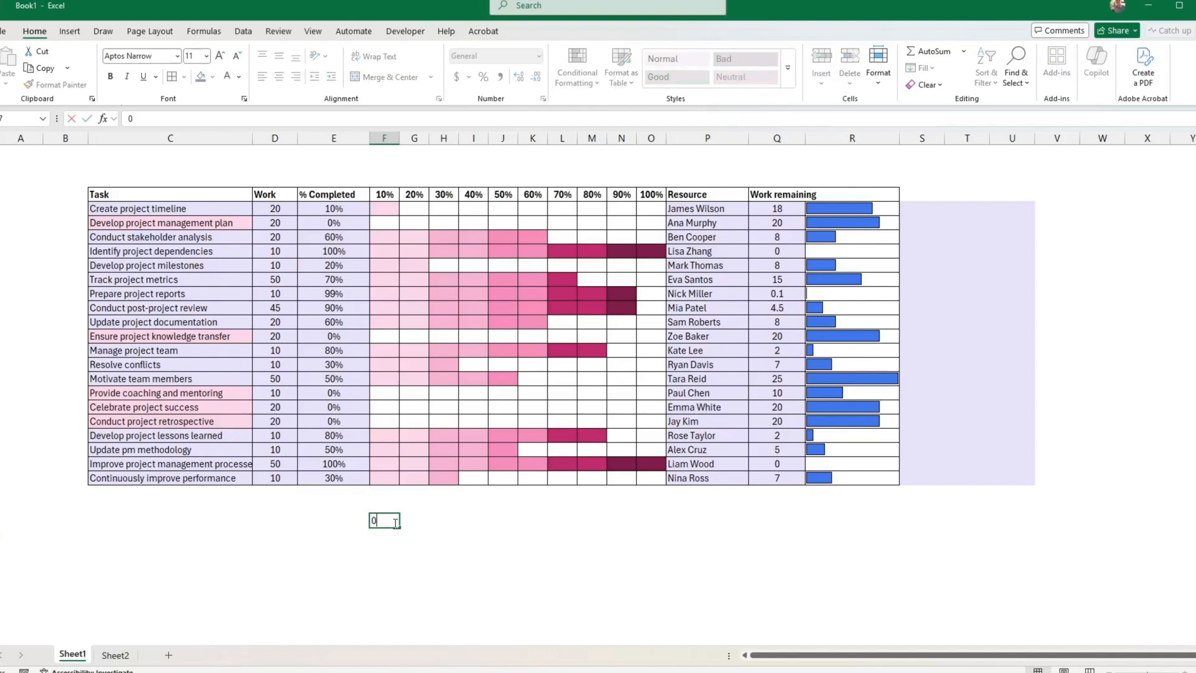
pyautogui.press('Return')
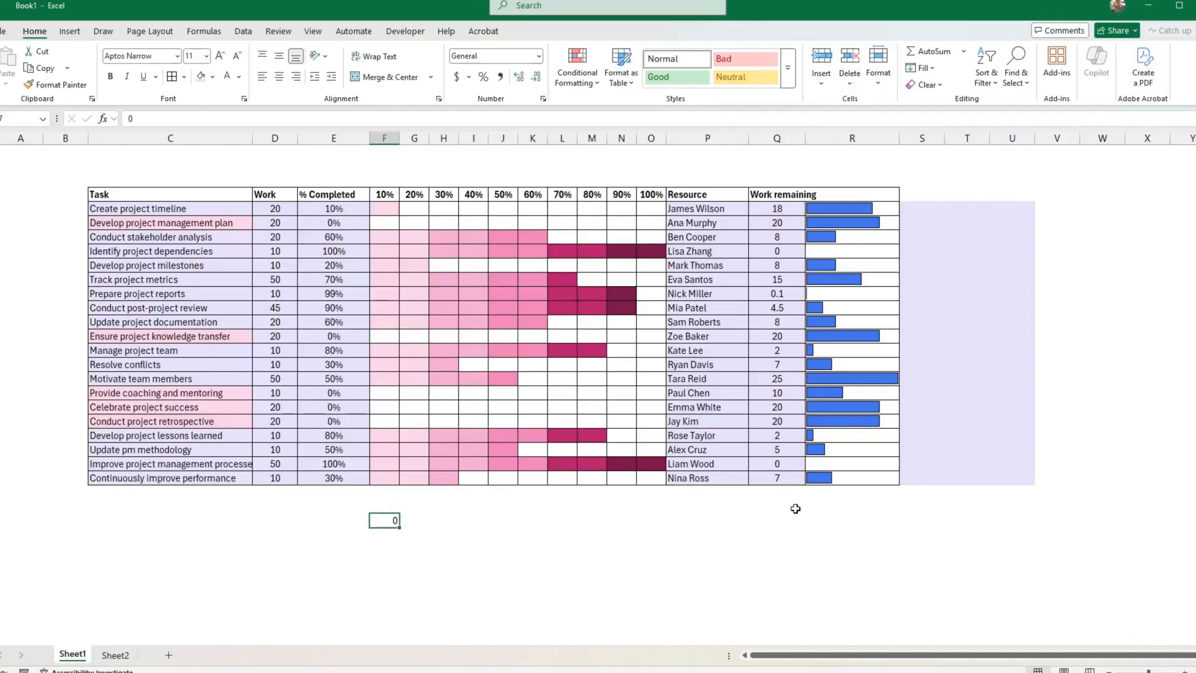
# Enter 5% in cell E27, next to the 0
pyautogui.press('Up')
pyautogui.press('Left')
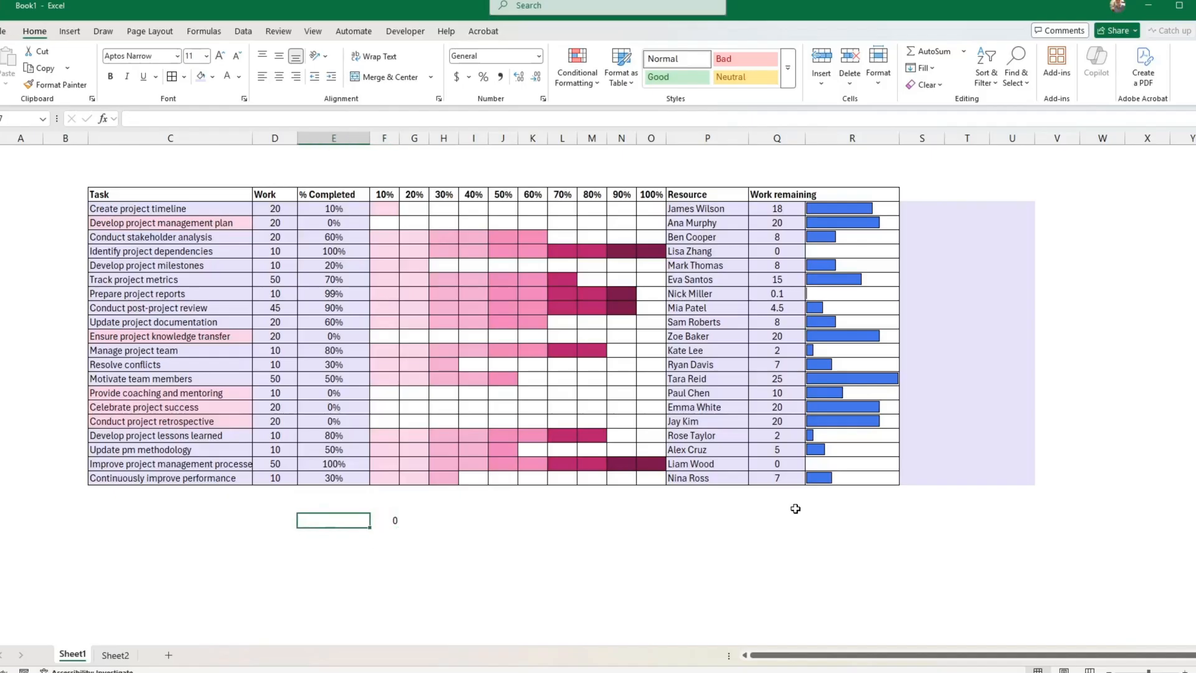
pyautogui.write('5%')
pyautogui.hotkey('ctrl', 'Return')
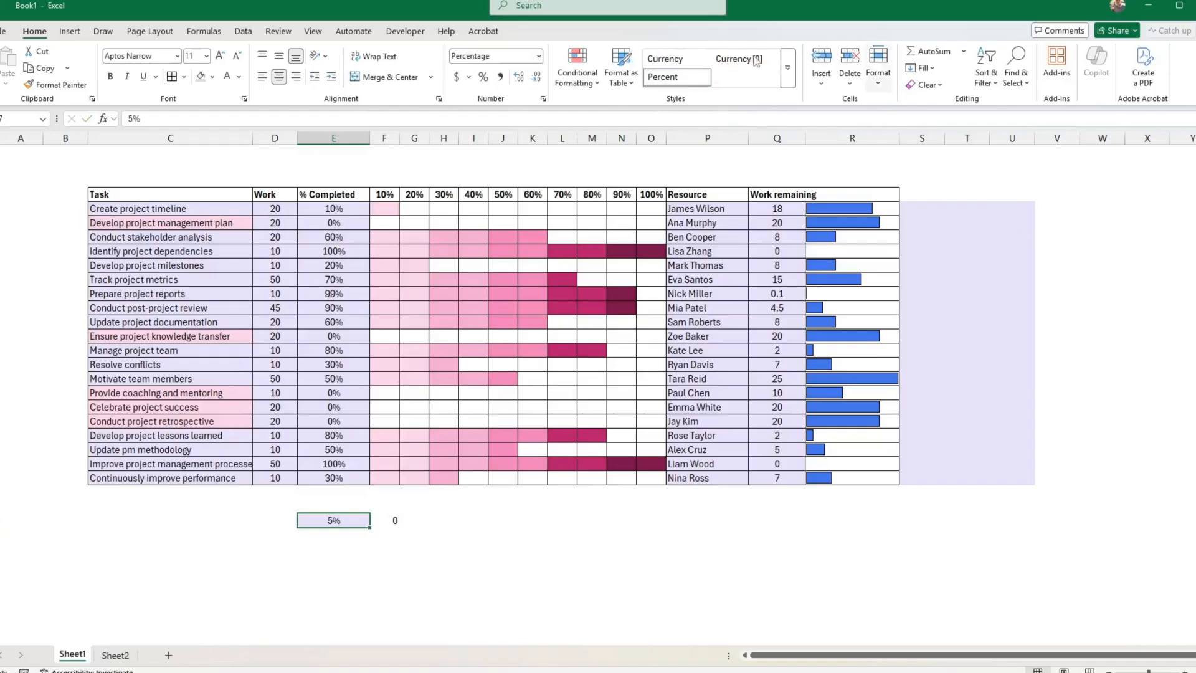
# Change the number format of cell E27 to General and enter 5 in it
pyautogui.click(538, 57)
pyautogui.click(529, 84)
pyautogui.write('5')
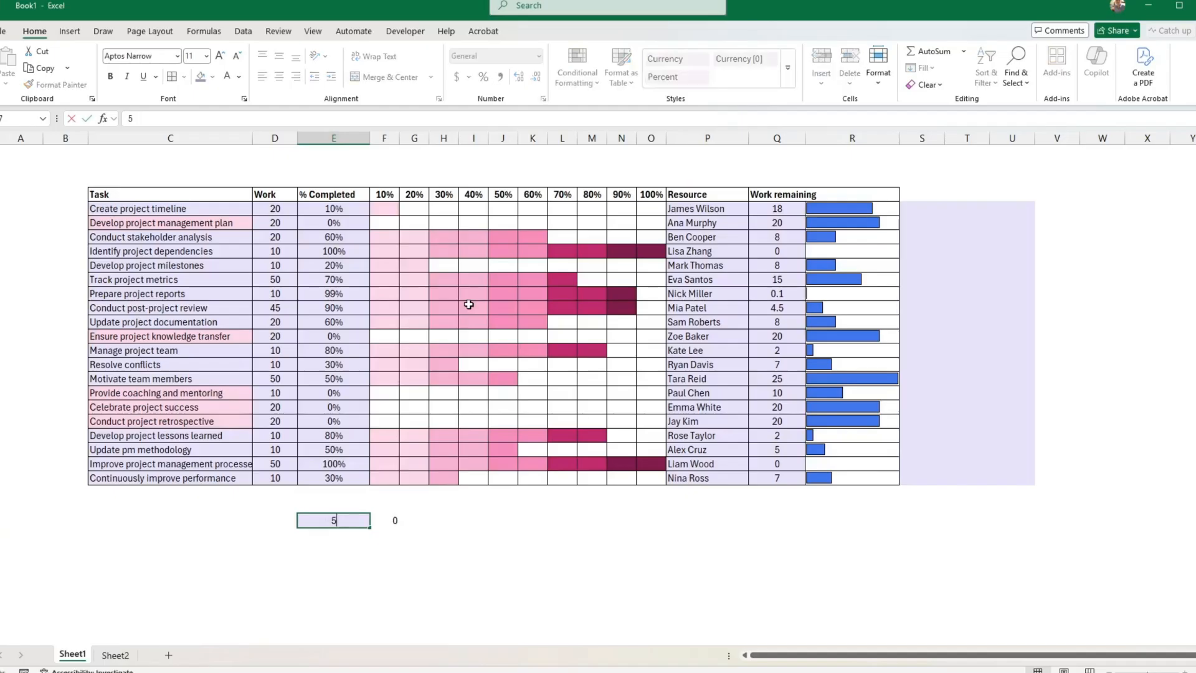
pyautogui.press('Tab')
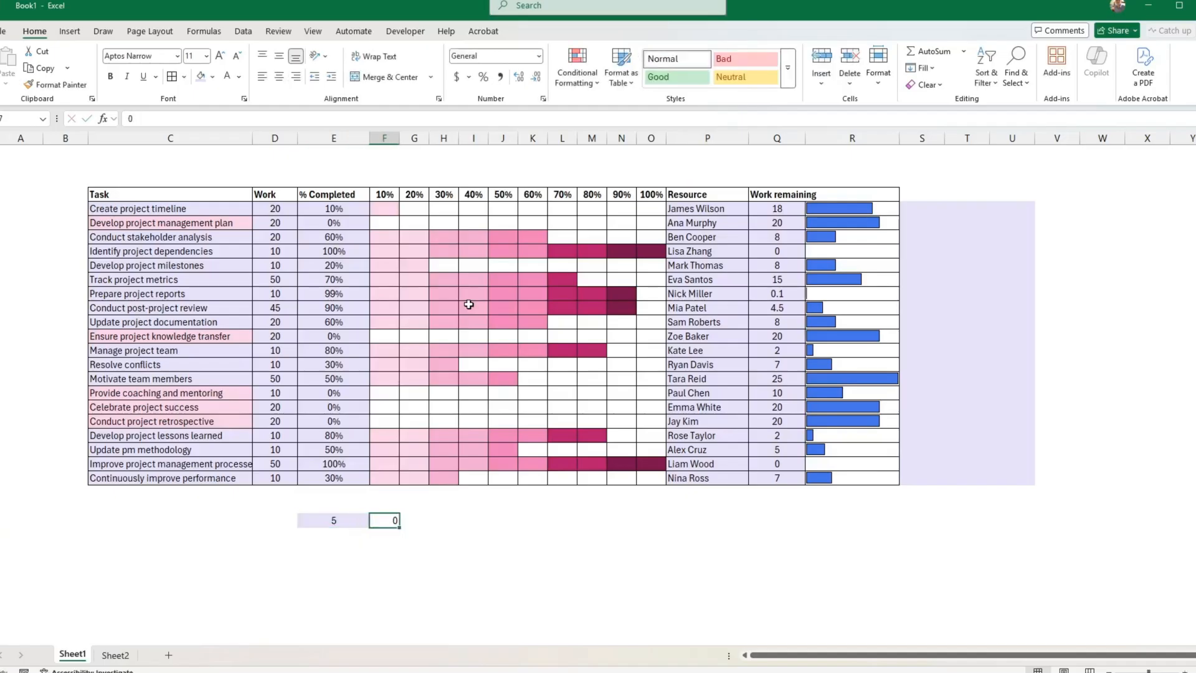
pyautogui.press('Down')
# Replace the value in cell E27 with 10
pyautogui.click(334, 520)
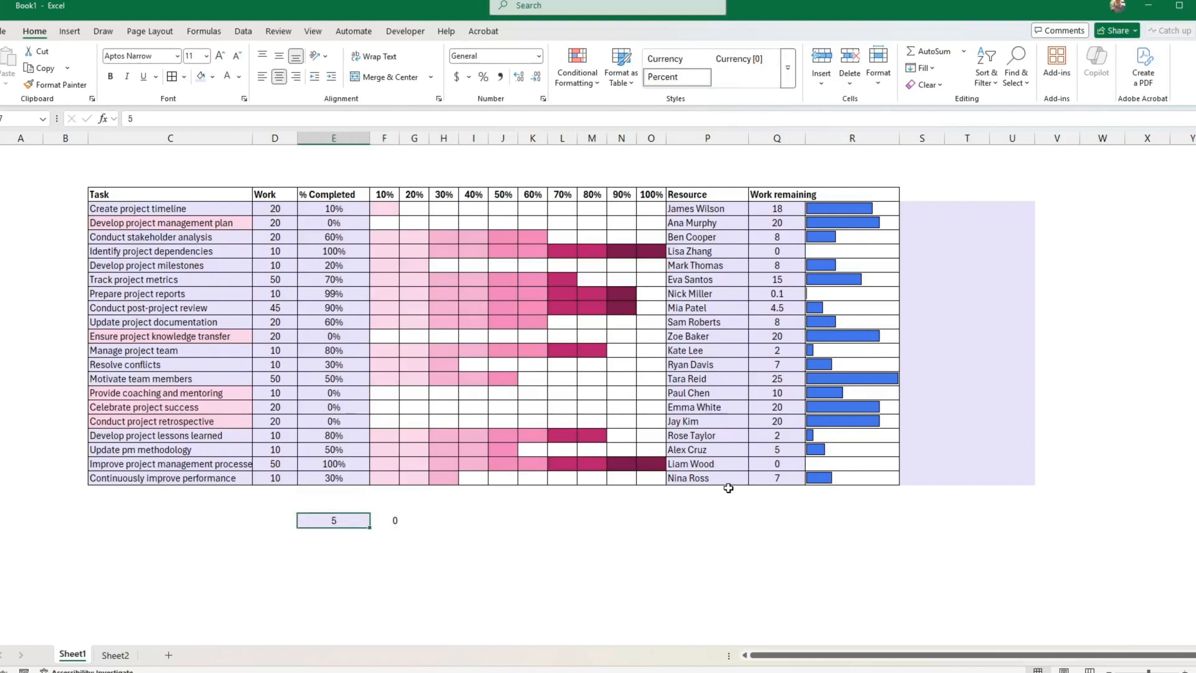
pyautogui.write('10')
pyautogui.press('Tab')
pyautogui.press('Down')
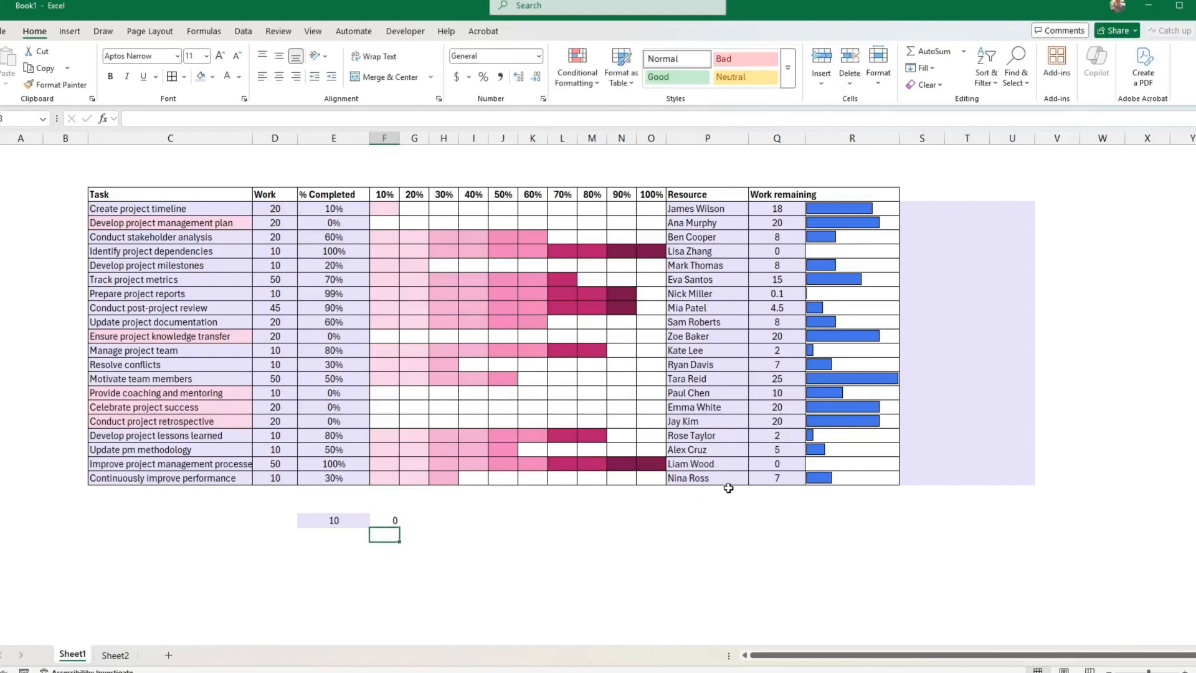
# Enter the formula =F27+$E$27 in cell F28, with an absolute reference to the increment cell
pyautogui.write('=')
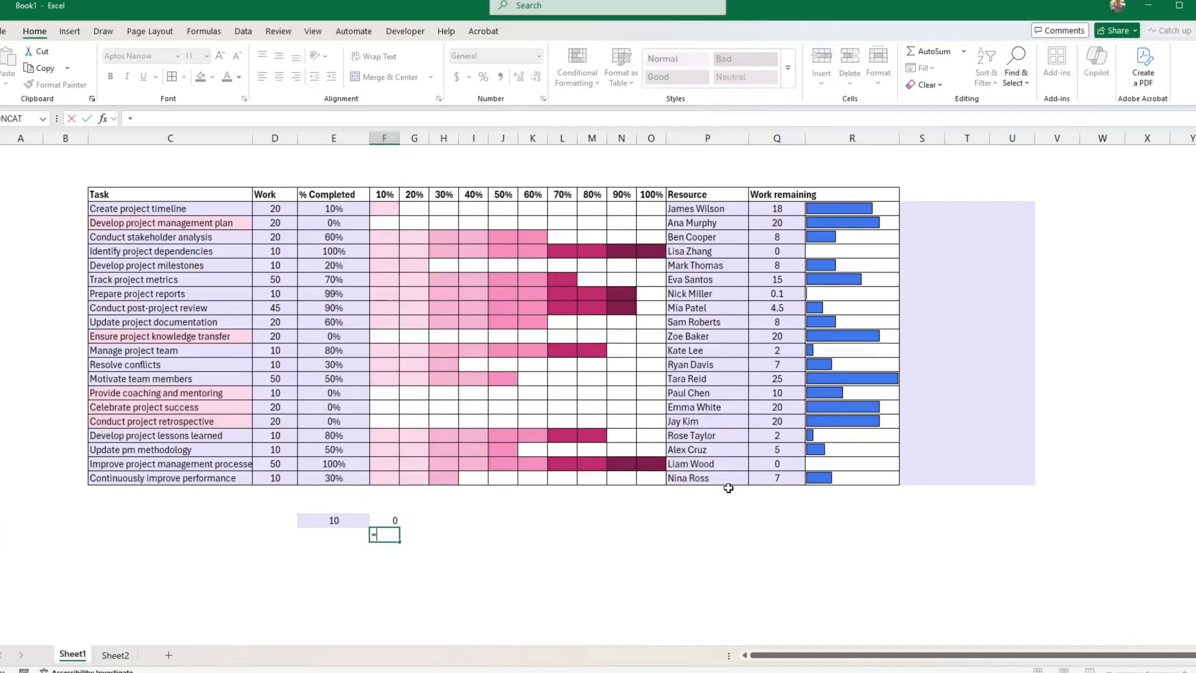
pyautogui.press('Up')
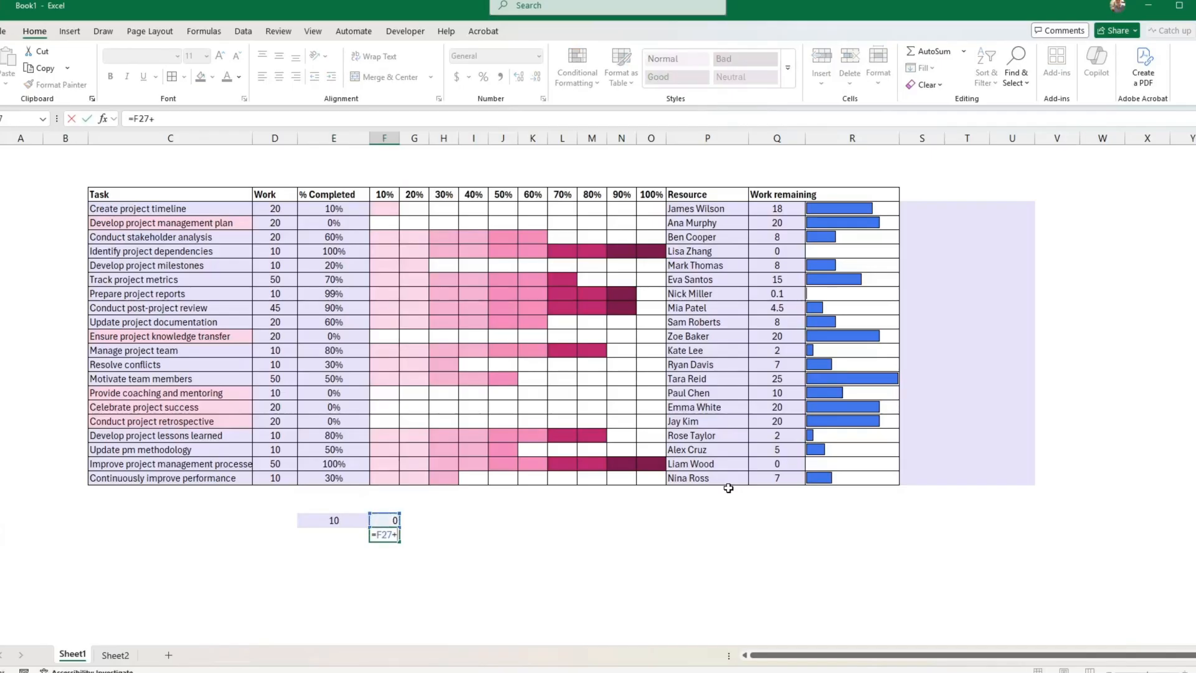
pyautogui.write('+')
pyautogui.press('Left')
pyautogui.press('Up')
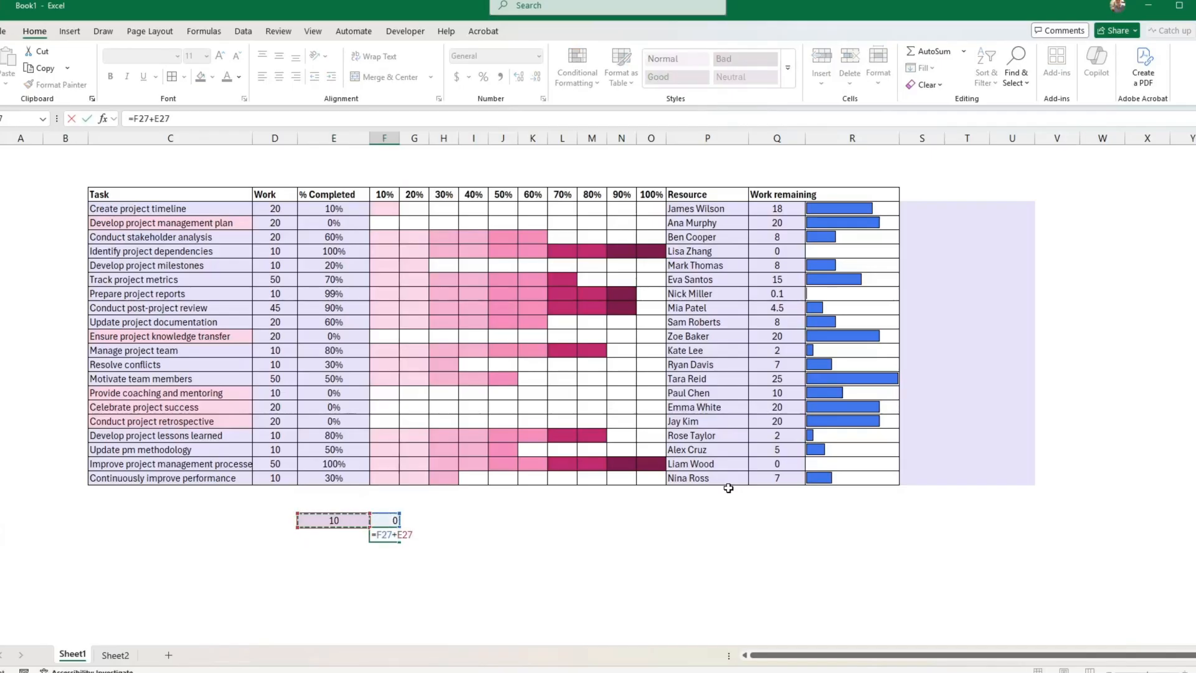
pyautogui.press('F4')
pyautogui.press('Return')
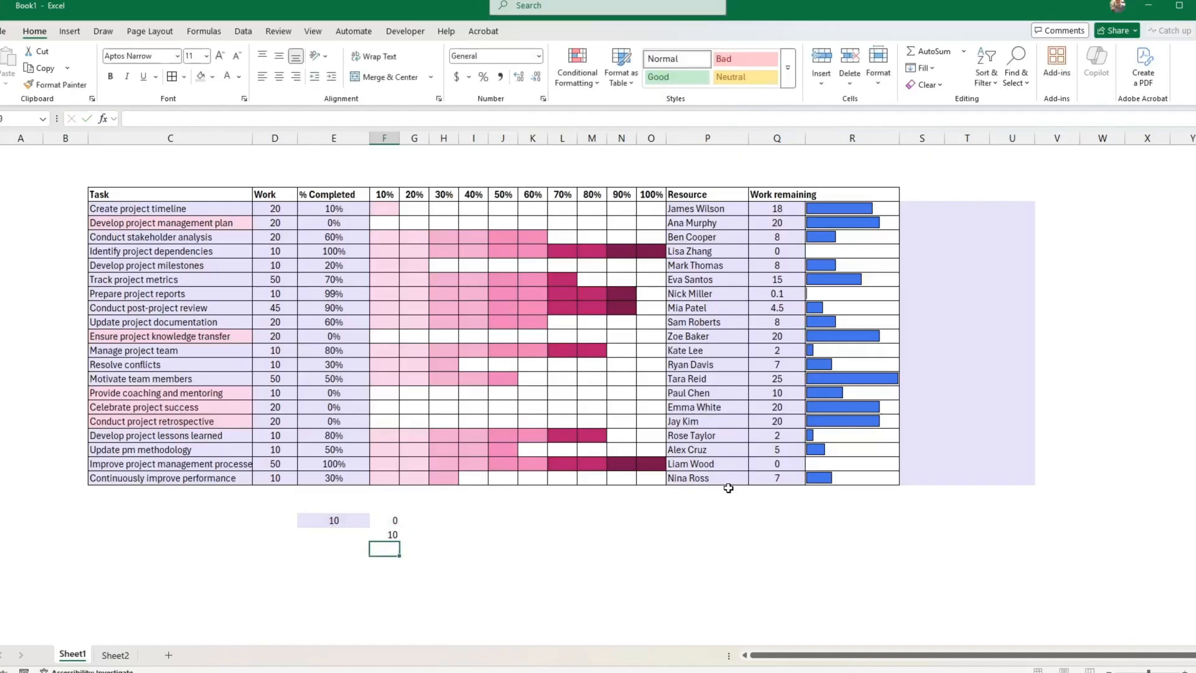
# Fill the F28 formula down through cell F34 to build the interval series
pyautogui.scroll(-1, 735, 513)
pyautogui.click(393, 491)
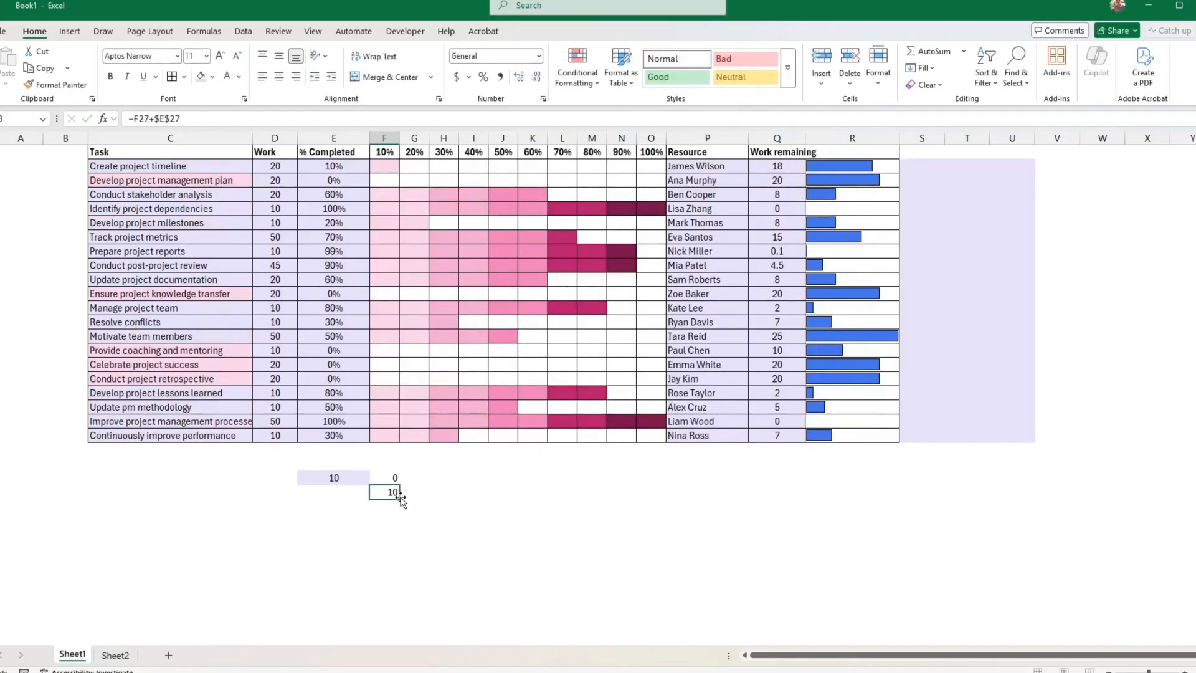
pyautogui.moveTo(400, 501); pyautogui.dragTo(401, 583)
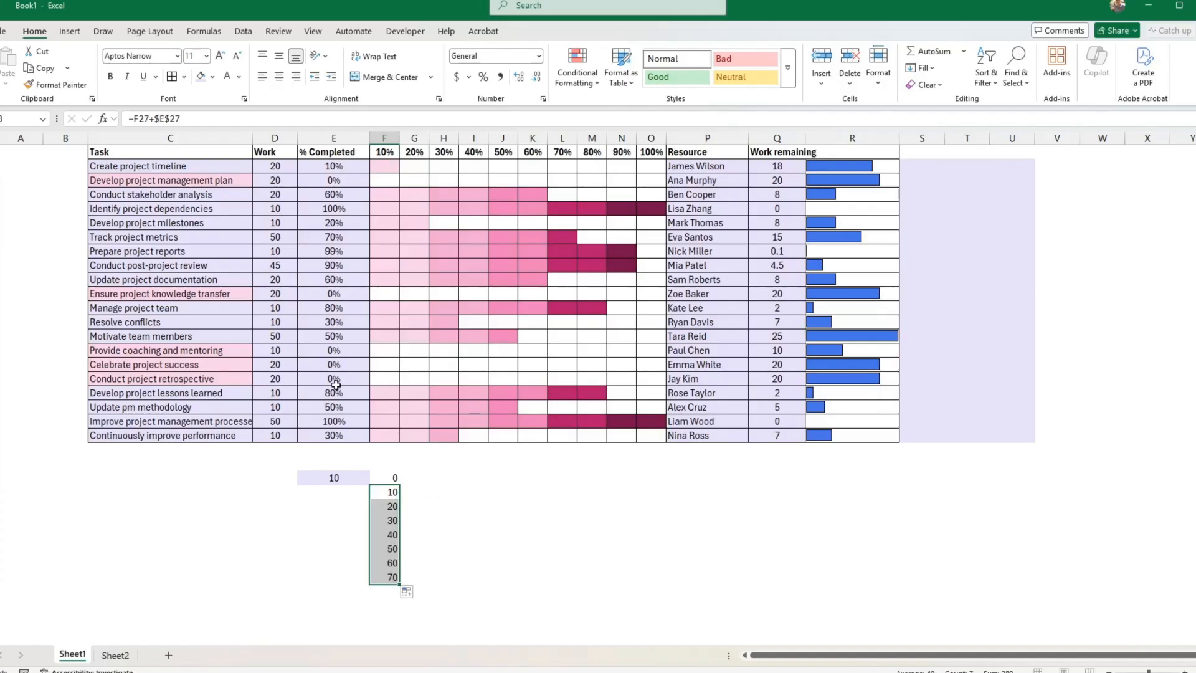
# Set the increment value in cell E27 to 2
pyautogui.scroll(1, 492, 635)
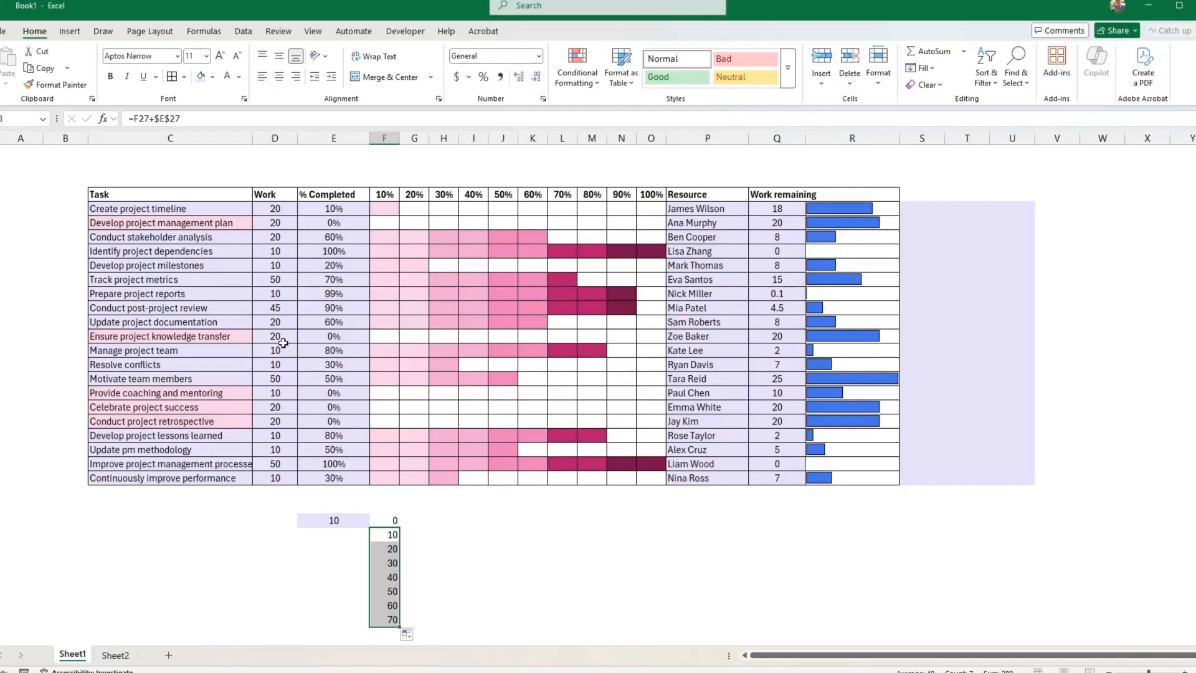
pyautogui.click(327, 521)
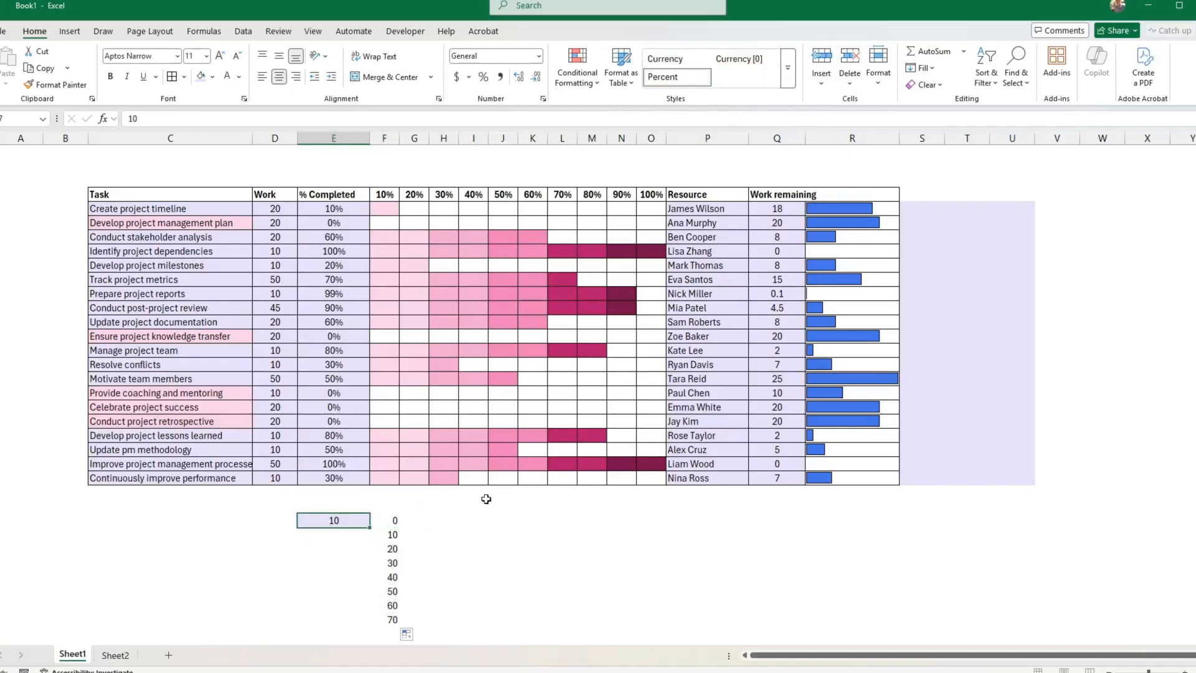
pyautogui.write('2')
pyautogui.press('Return')
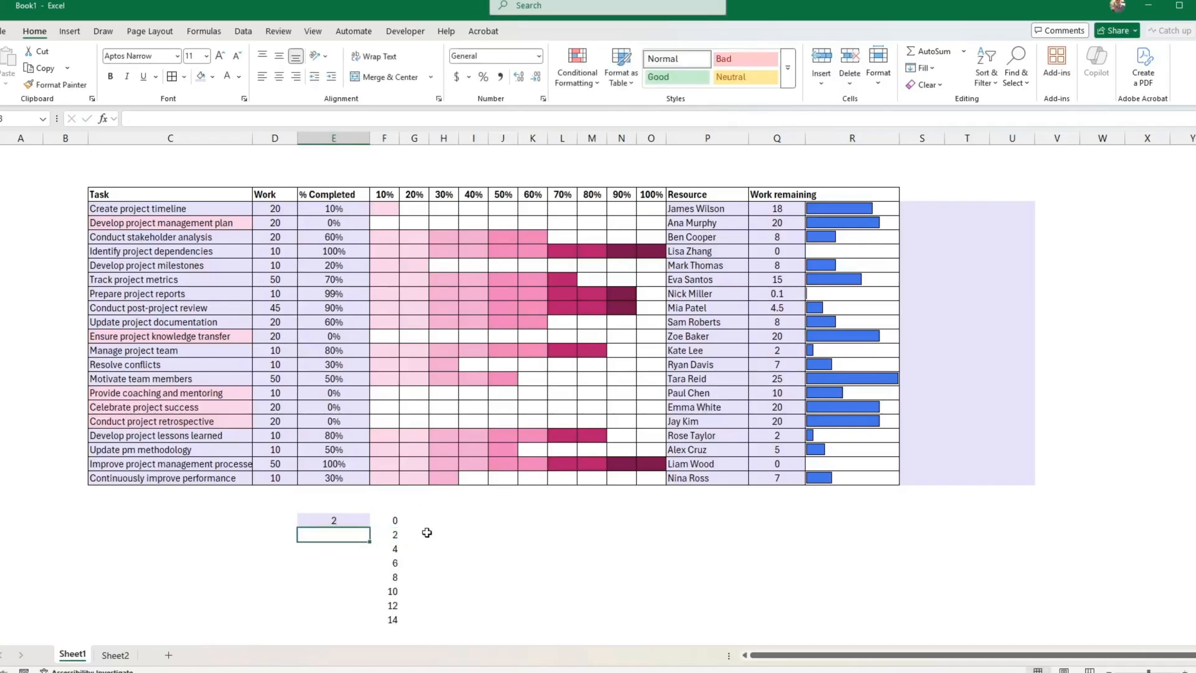
# Apply borders to all cells in F27:G34 and set the increment in cell E27 to 5
pyautogui.moveTo(405, 526); pyautogui.dragTo(430, 626)
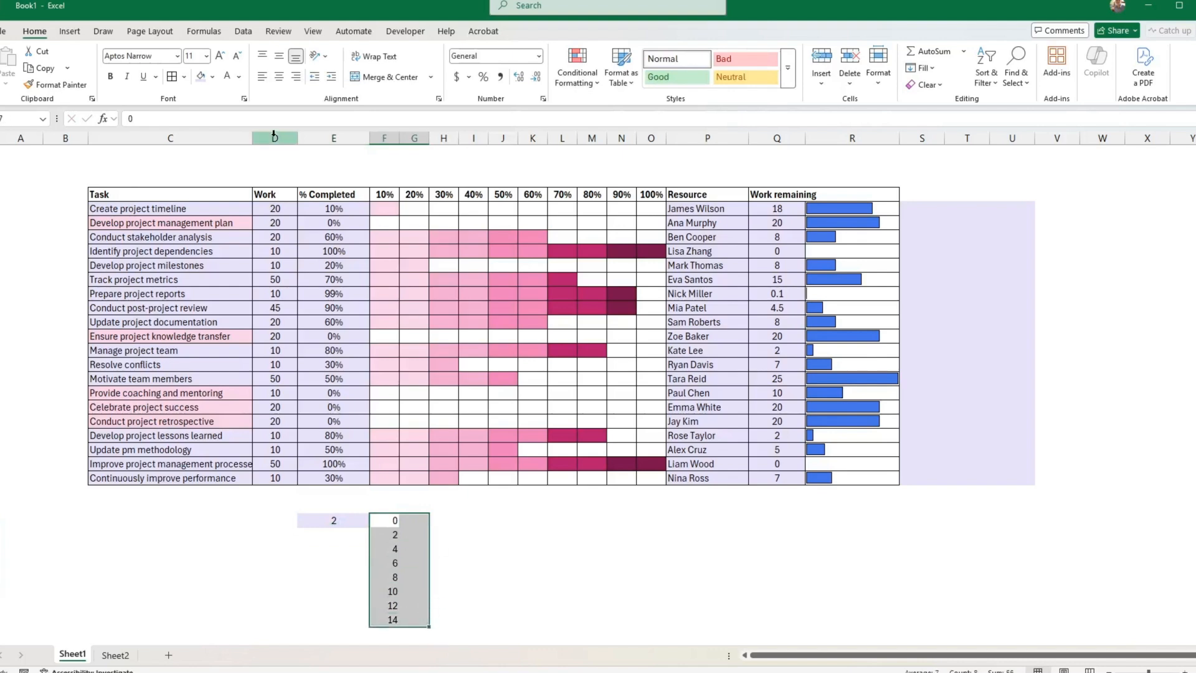
pyautogui.click(502, 521)
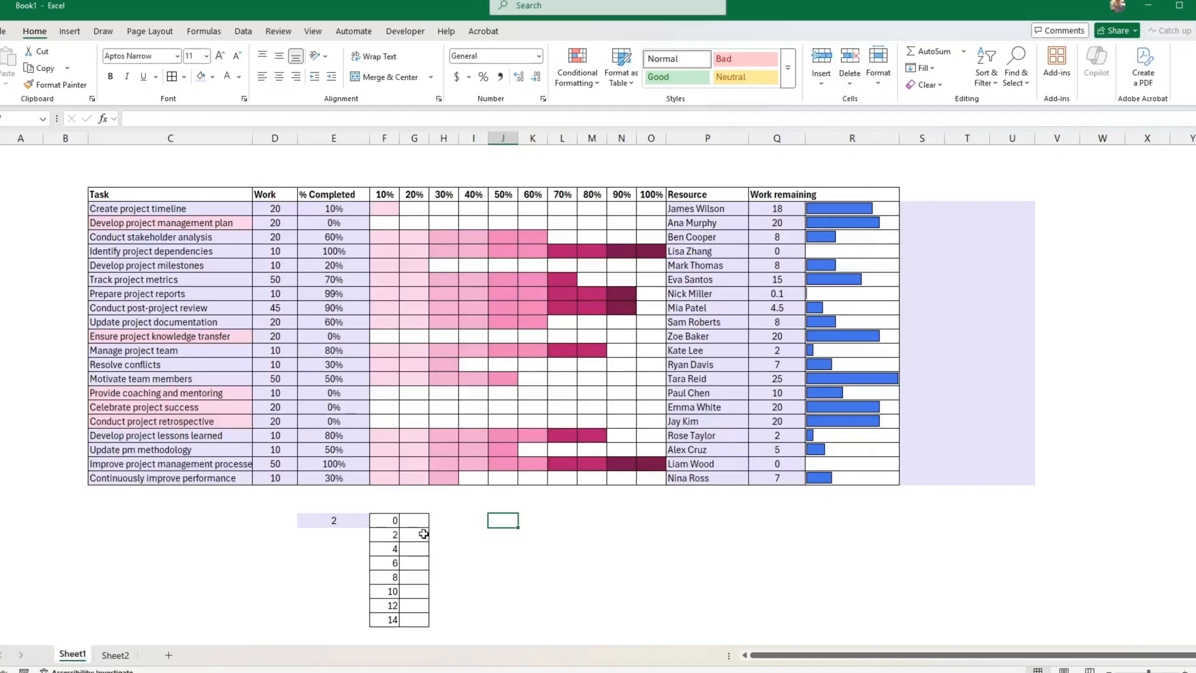
pyautogui.click(354, 526)
pyautogui.write('5')
pyautogui.press('Return')
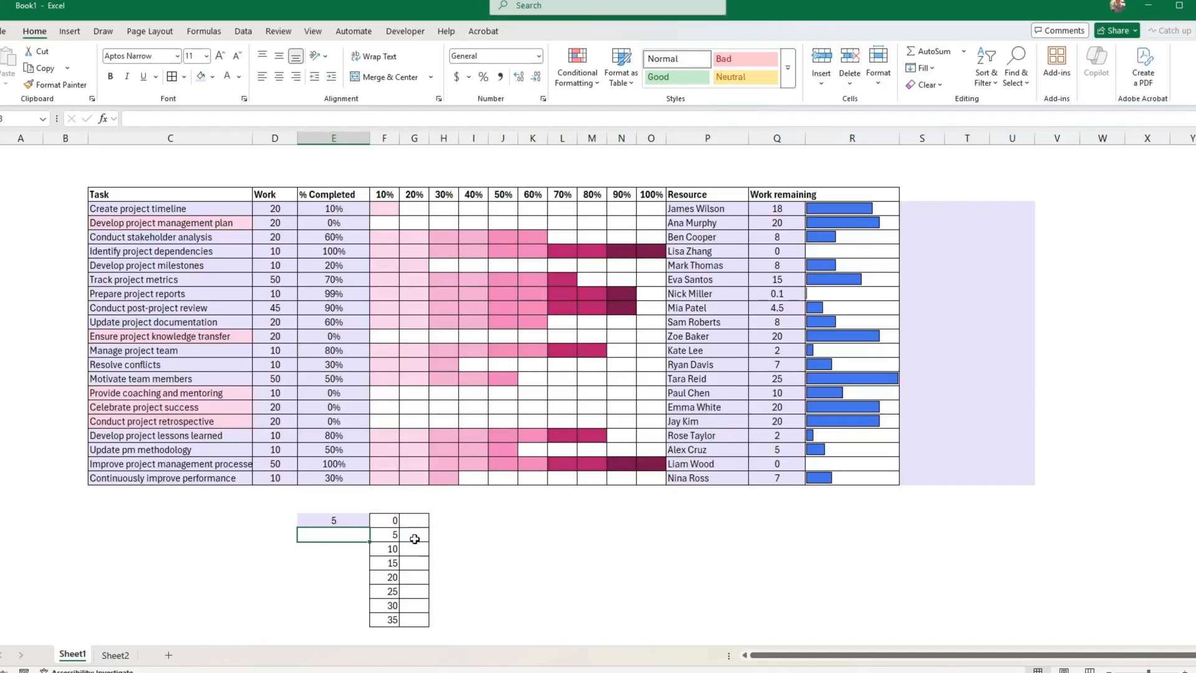
# Start a COUNTIFS formula in G28 with the Work remaining range $Q$5:$Q$24 and the upper-bound criterion "<="&F28
pyautogui.click(414, 534)
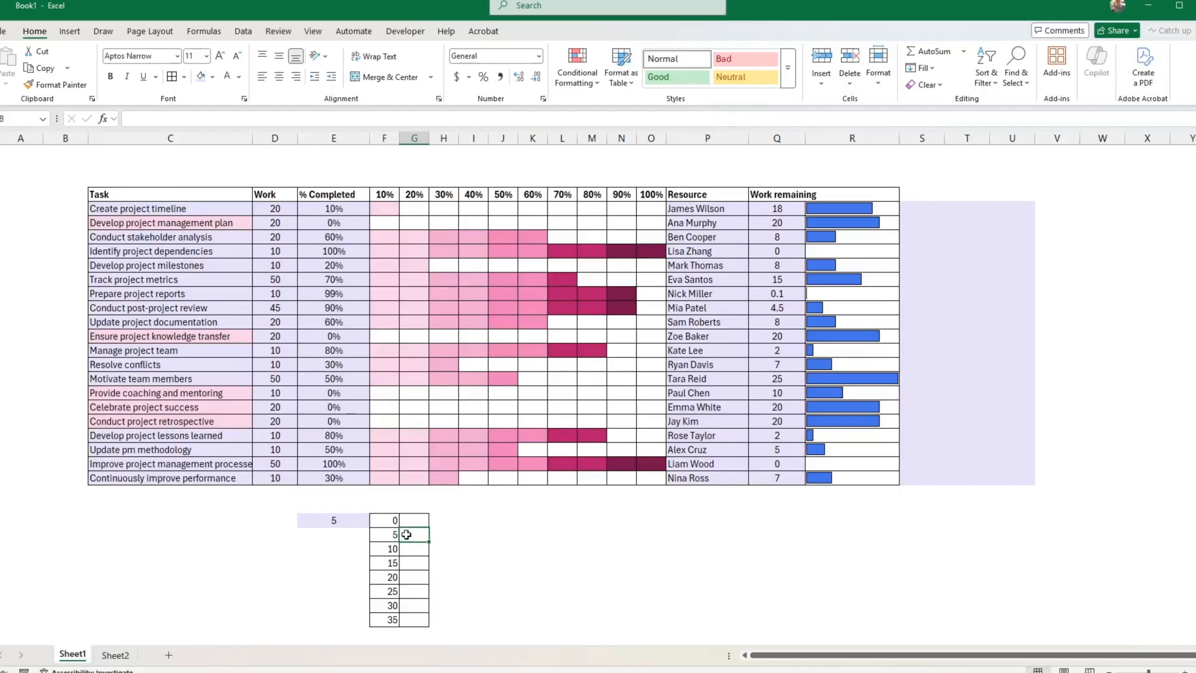
pyautogui.click(408, 521)
pyautogui.click(407, 537)
pyautogui.write('=countis')
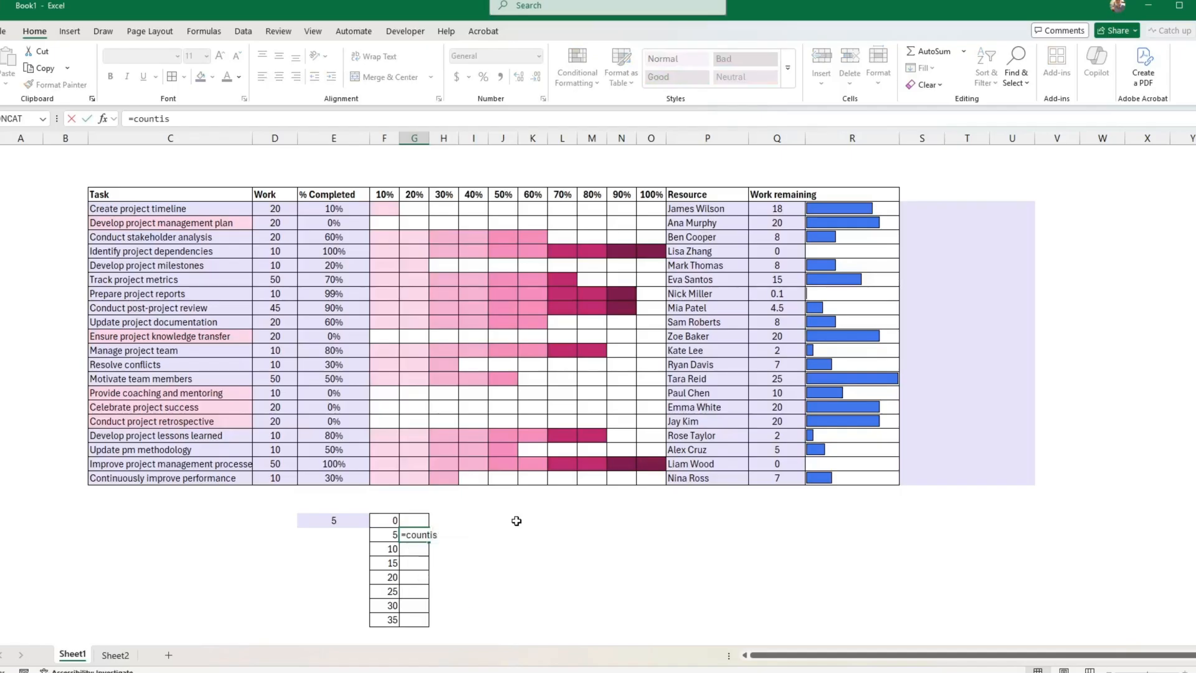
pyautogui.press('BackSpace')
pyautogui.press('BackSpace')
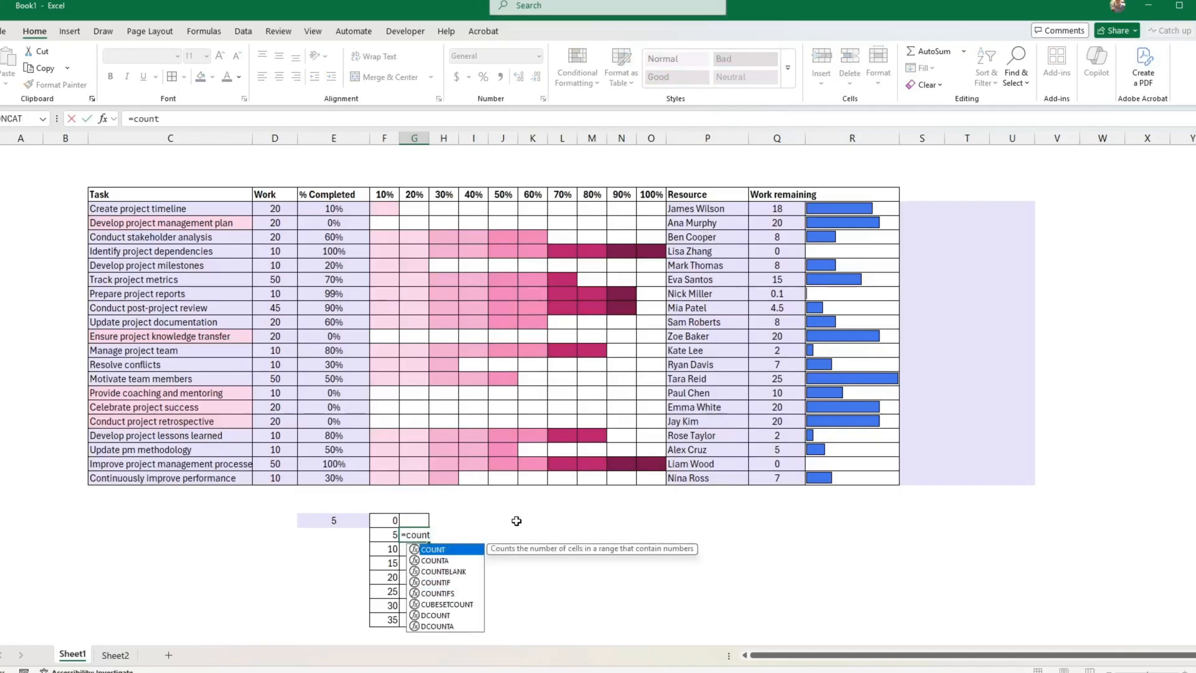
pyautogui.write('ifs(')
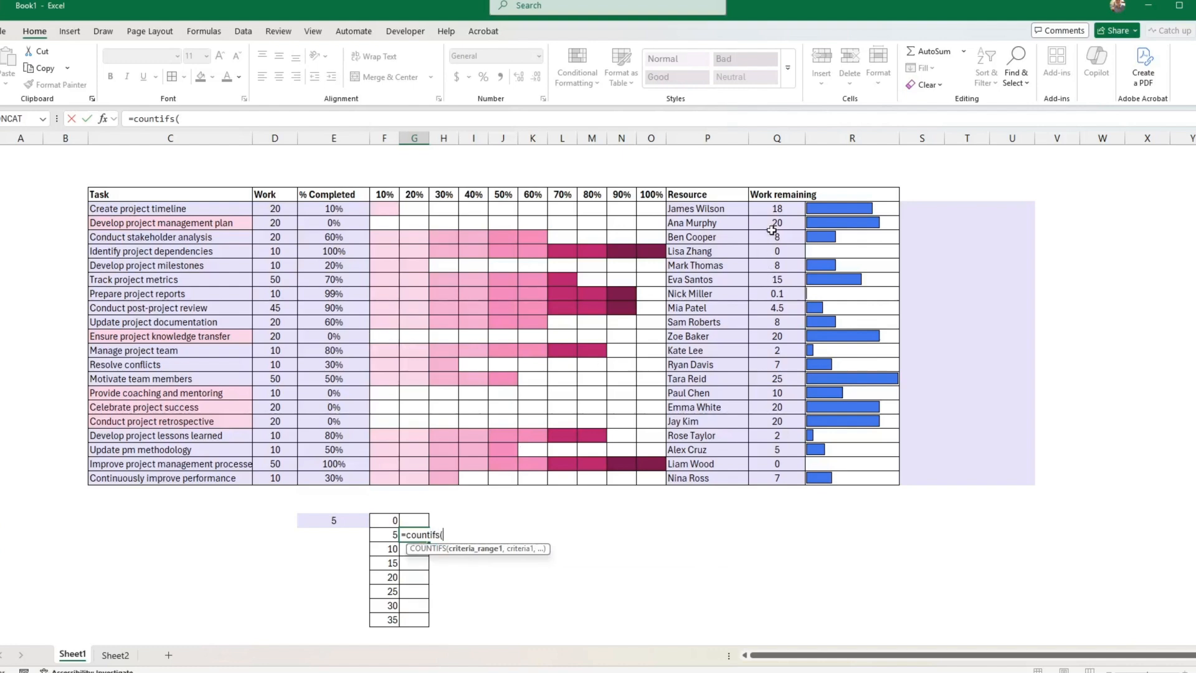
pyautogui.moveTo(771, 211); pyautogui.dragTo(766, 476)
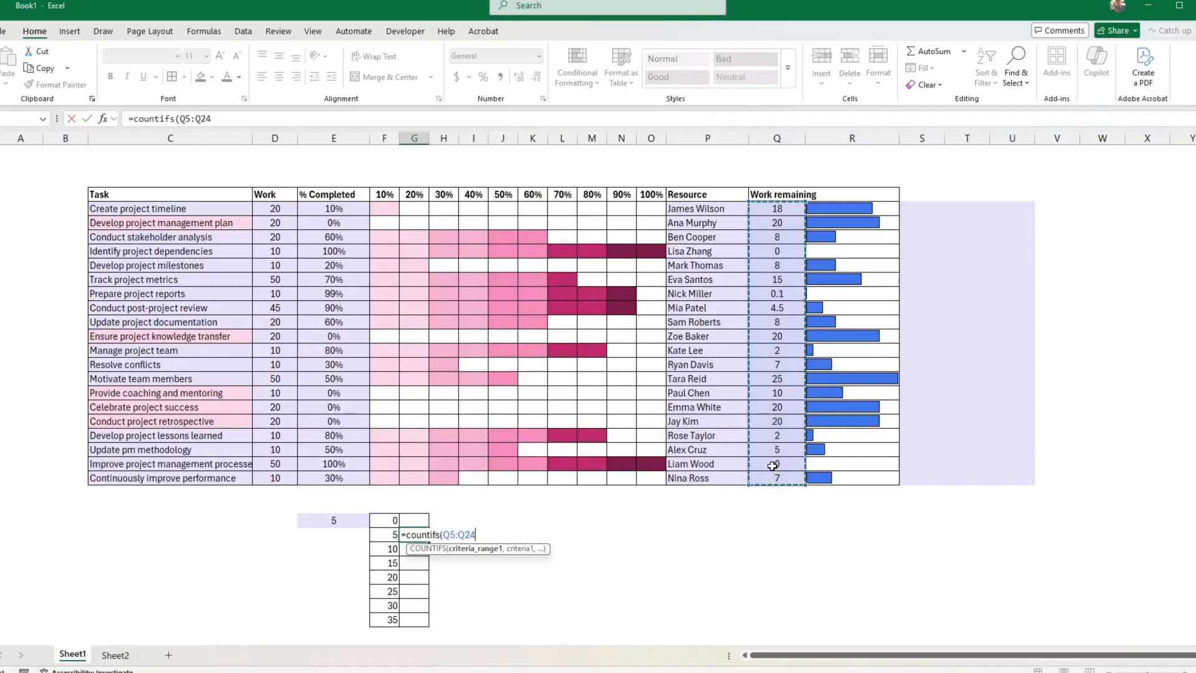
pyautogui.press('F4')
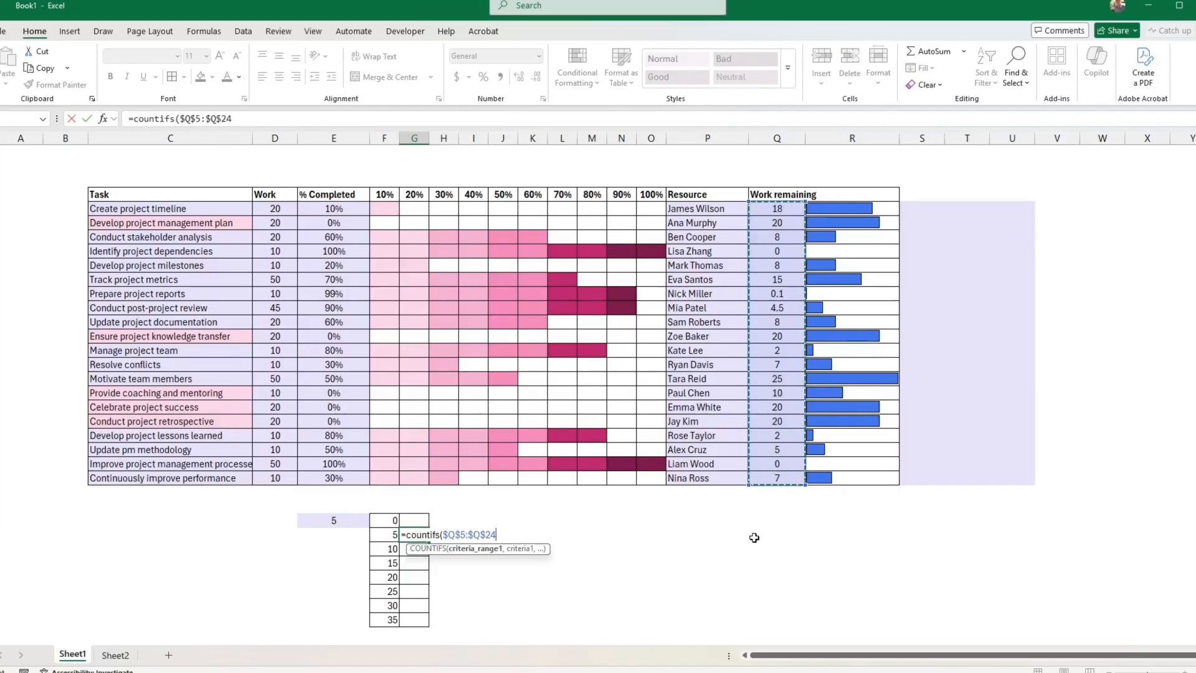
pyautogui.write(',"<="&')
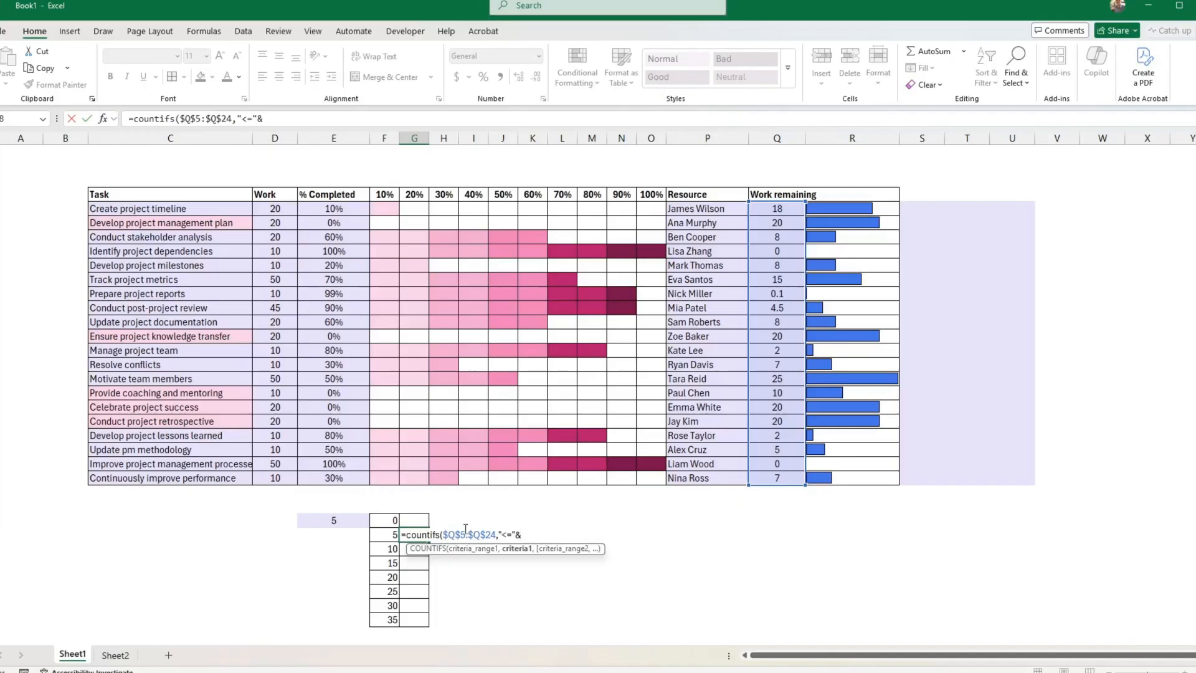
pyautogui.click(389, 534)
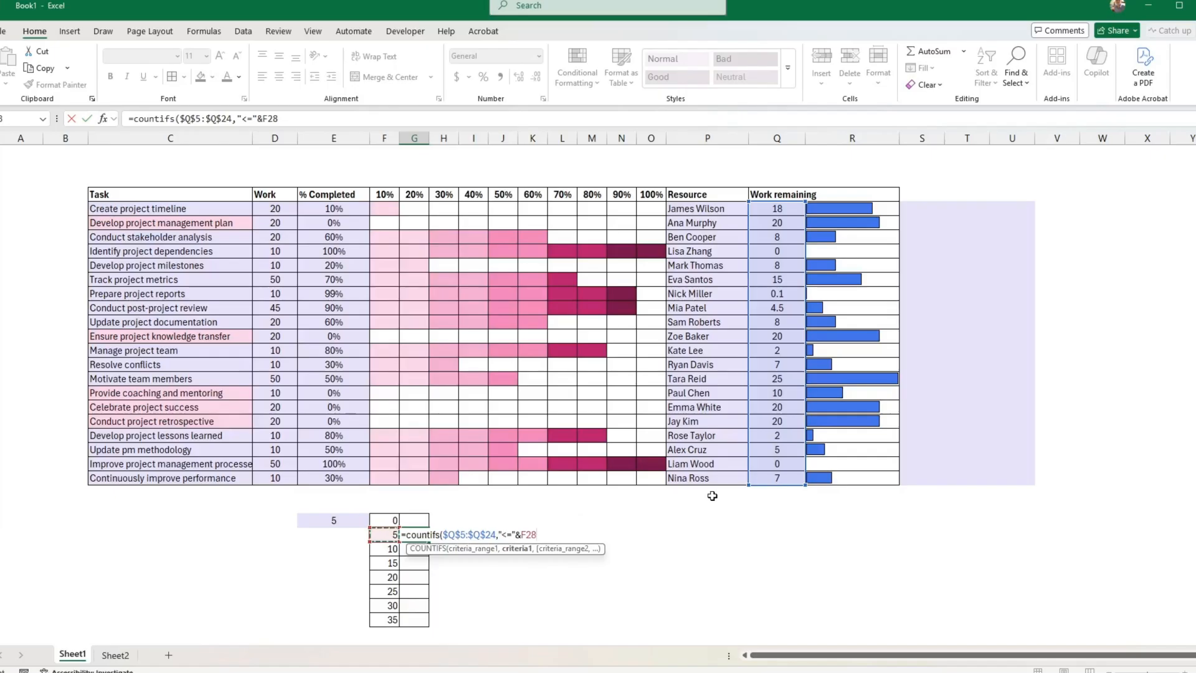
# Complete the G28 COUNTIFS formula with a second condition on $Q$5:$Q$24 using the lower-bound criterion ">="&F27
pyautogui.write(',')
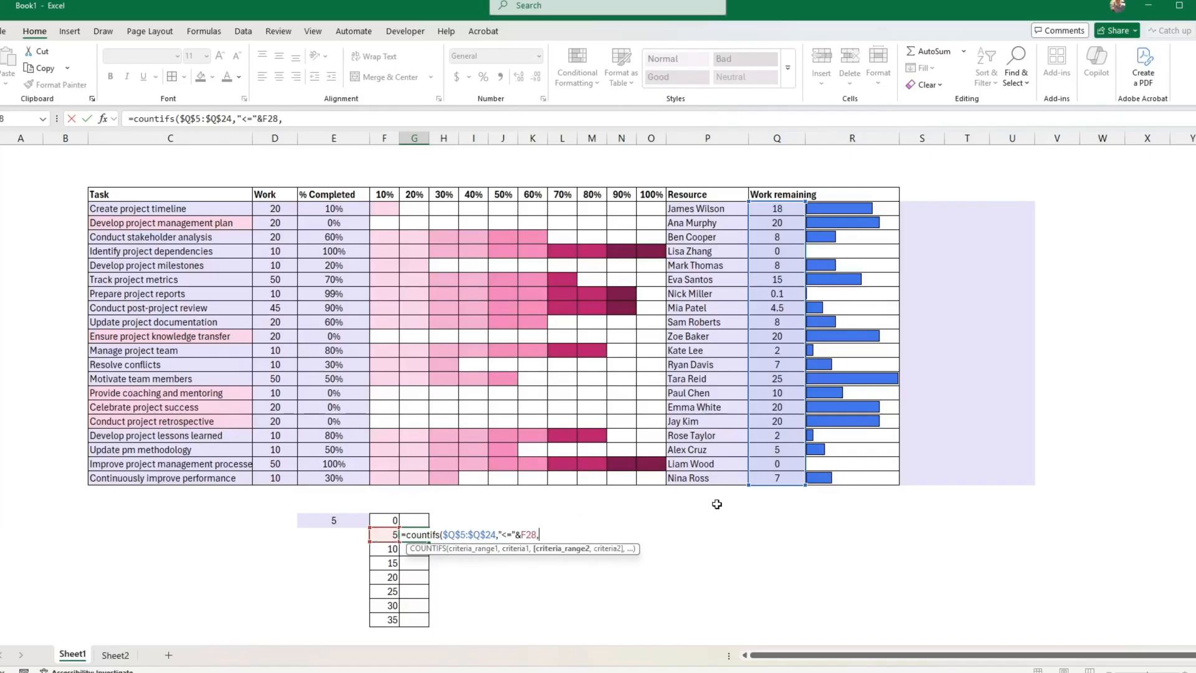
pyautogui.moveTo(766, 212); pyautogui.dragTo(771, 475)
pyautogui.press('F4')
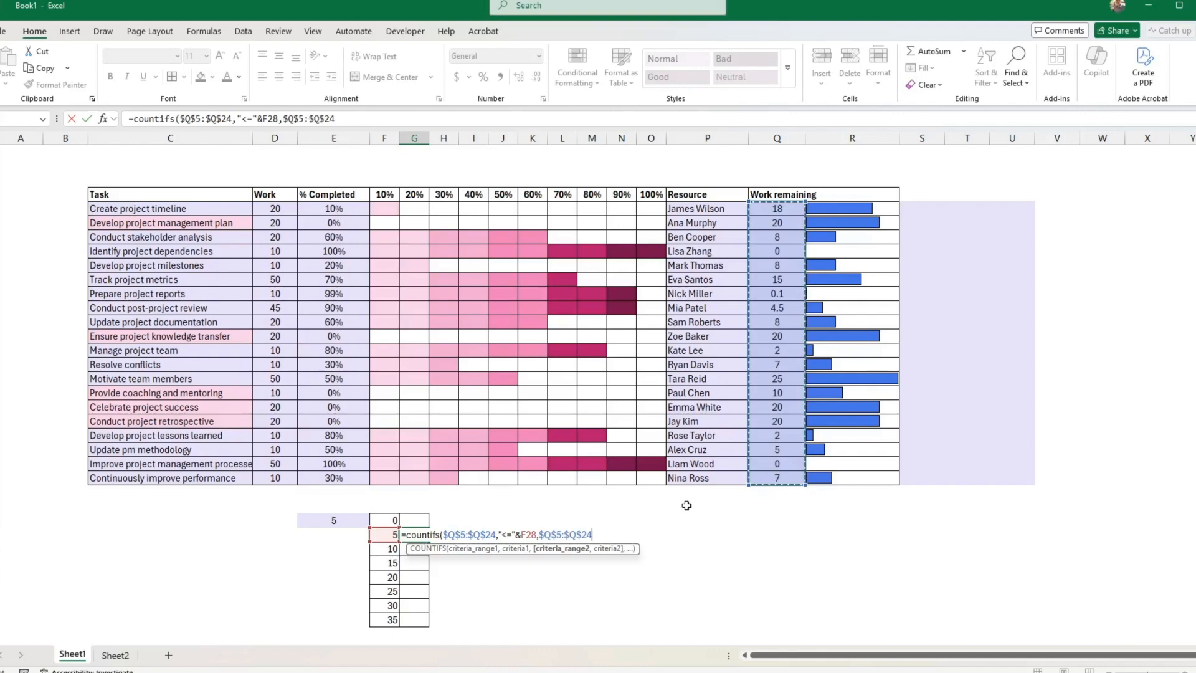
pyautogui.write(',">="&')
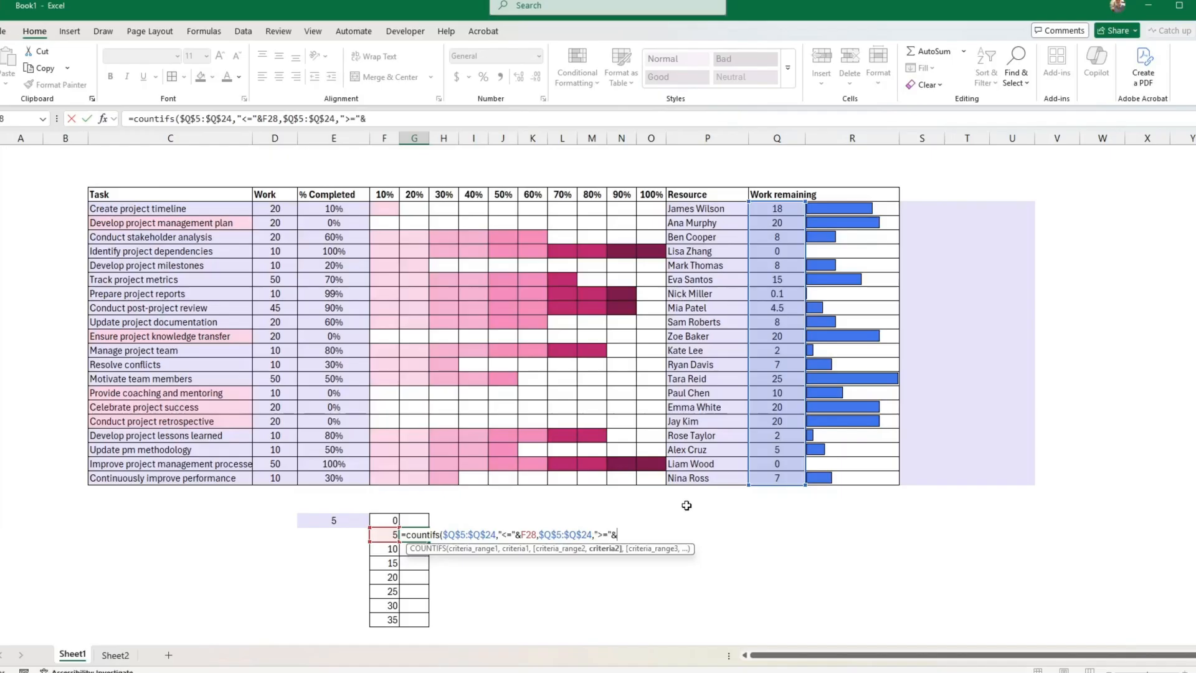
pyautogui.click(398, 522)
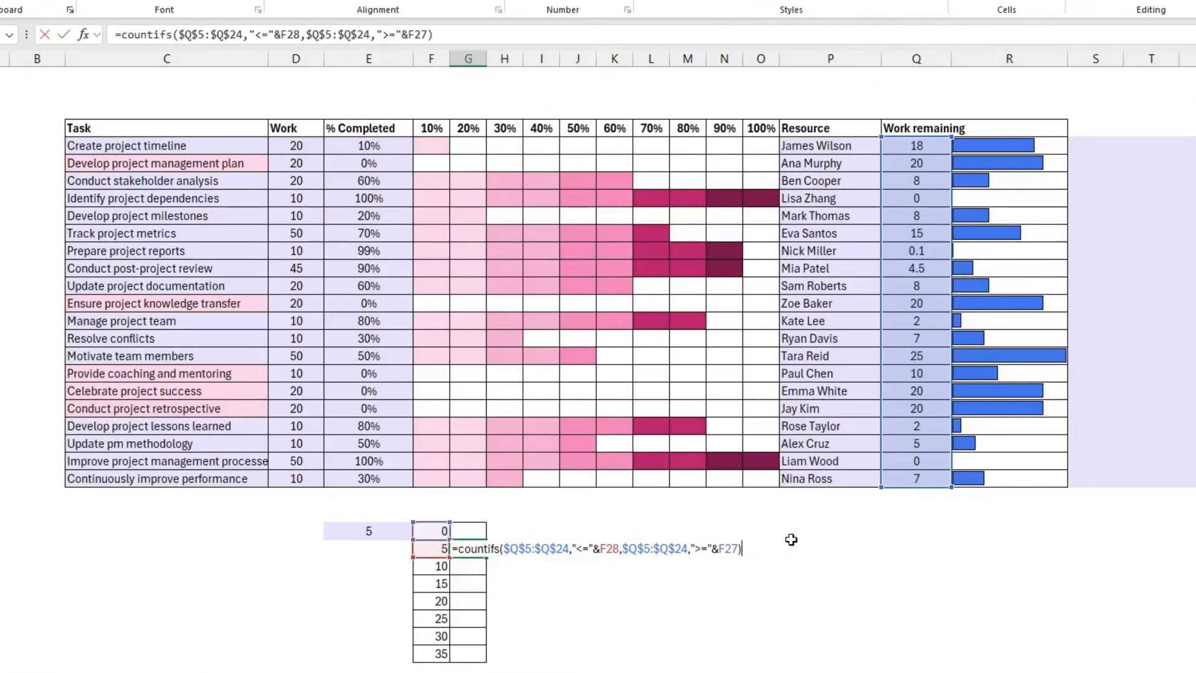
pyautogui.hotkey('ctrl', 'Return')
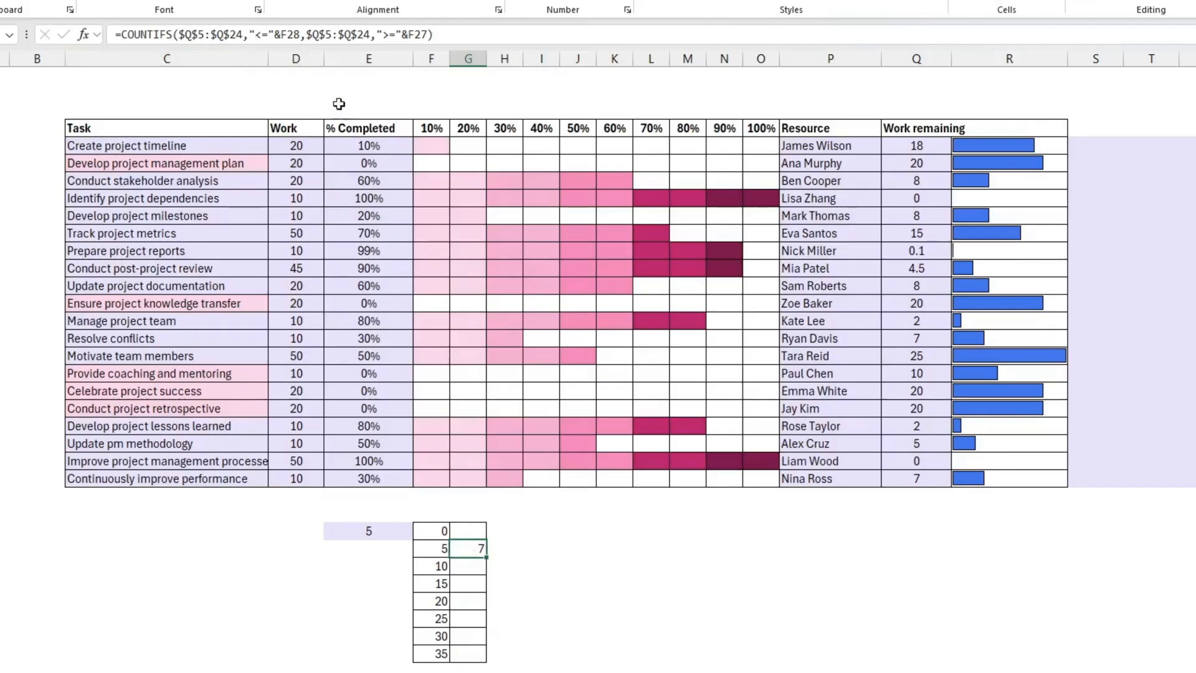
# Copy the COUNTIFS formula from G28 down to G29 and select the copied cell
pyautogui.click(444, 548)
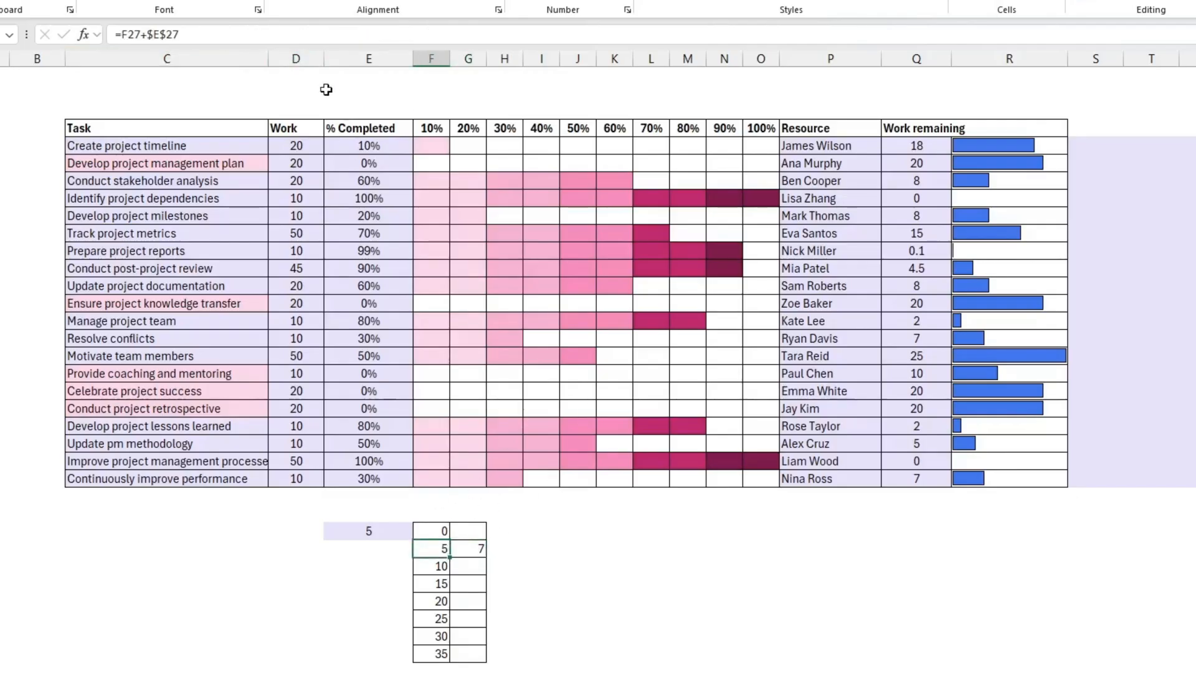
pyautogui.click(466, 544)
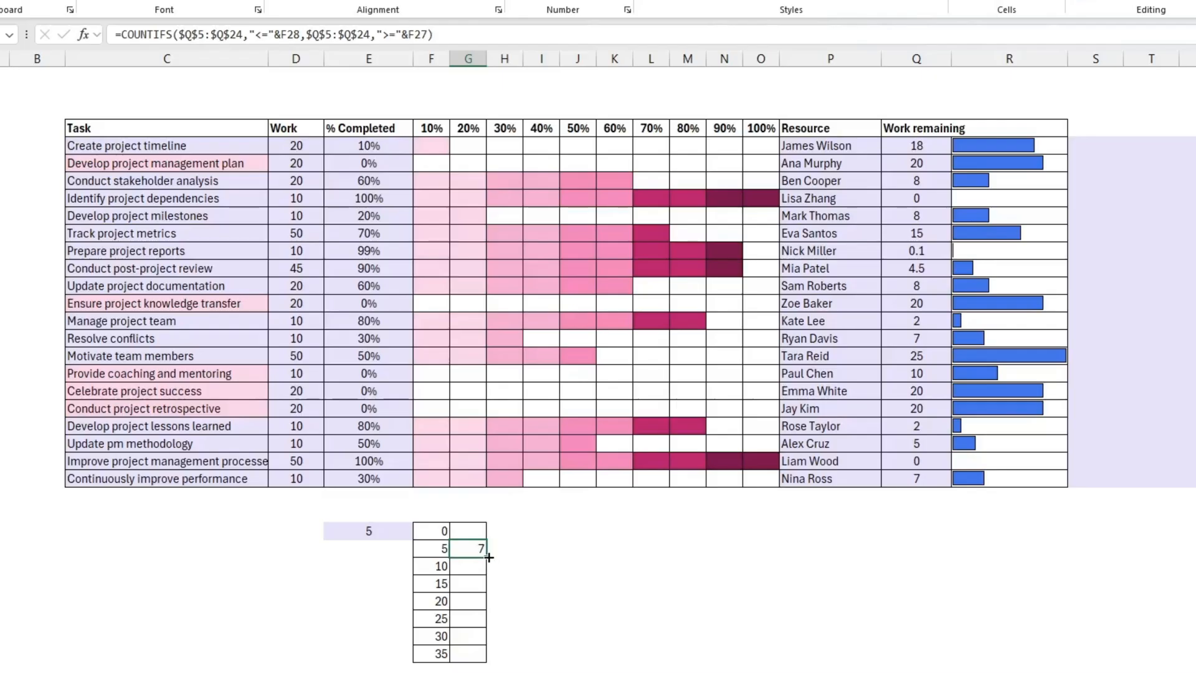
pyautogui.moveTo(486, 556); pyautogui.dragTo(483, 565)
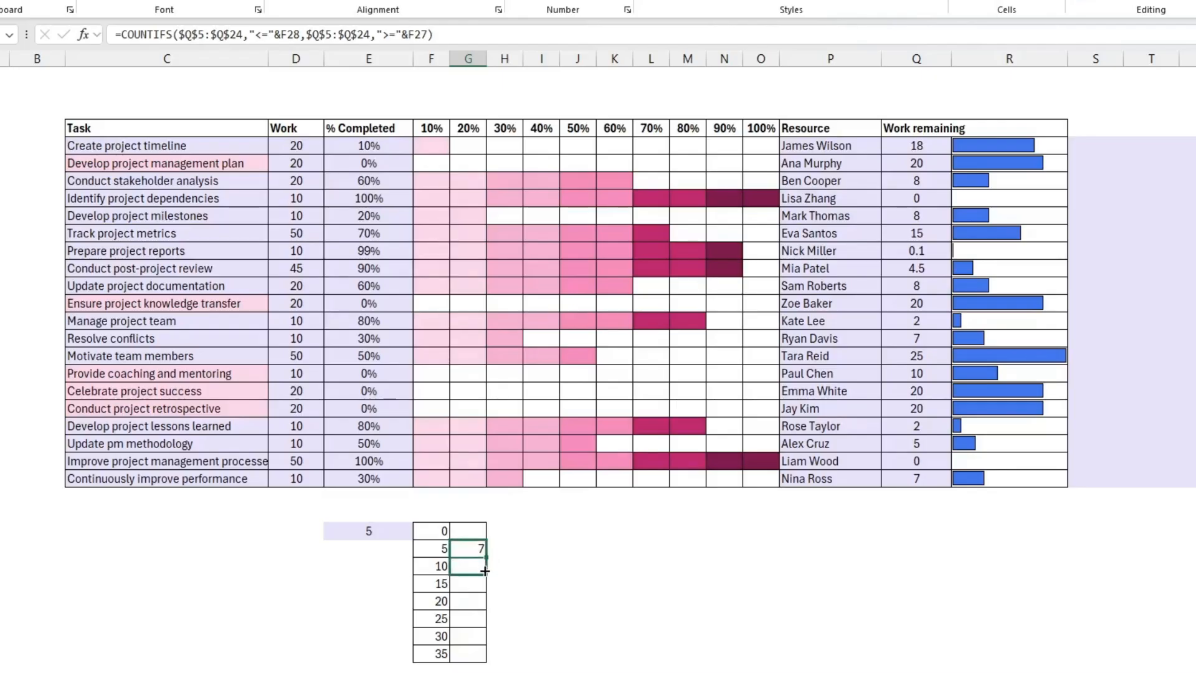
pyautogui.click(537, 565)
pyautogui.click(482, 566)
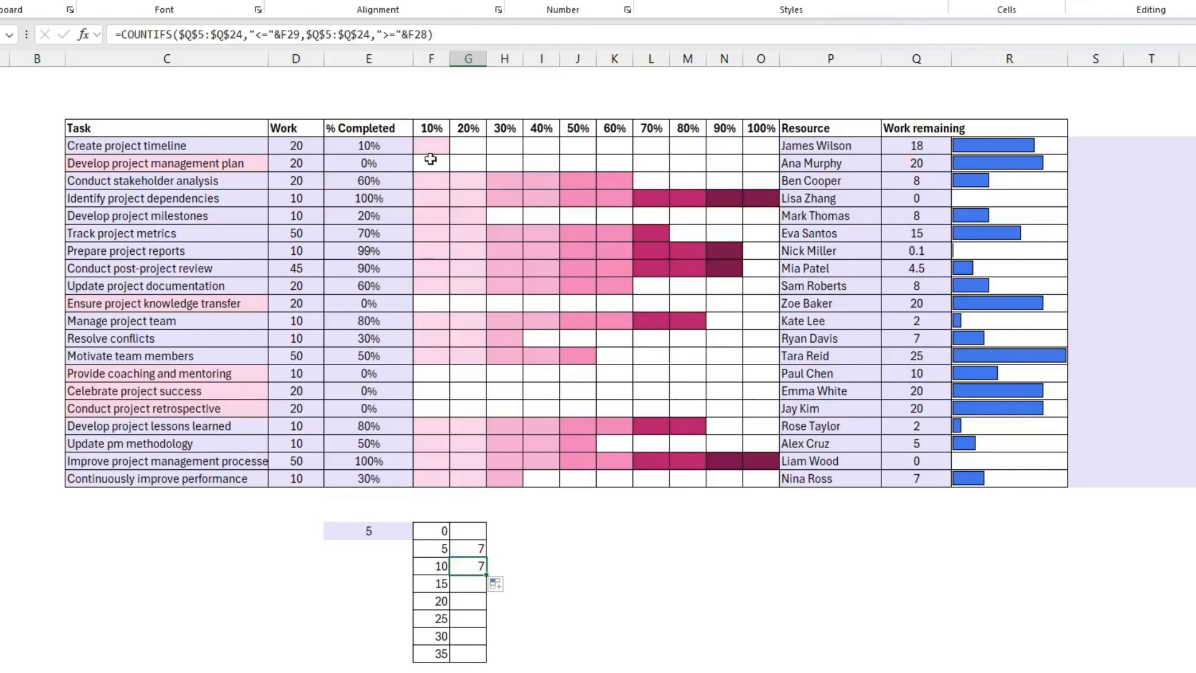
# Change the lower-bound operator in the G29 formula to ">" and fill the formula down through G34
pyautogui.click(394, 36)
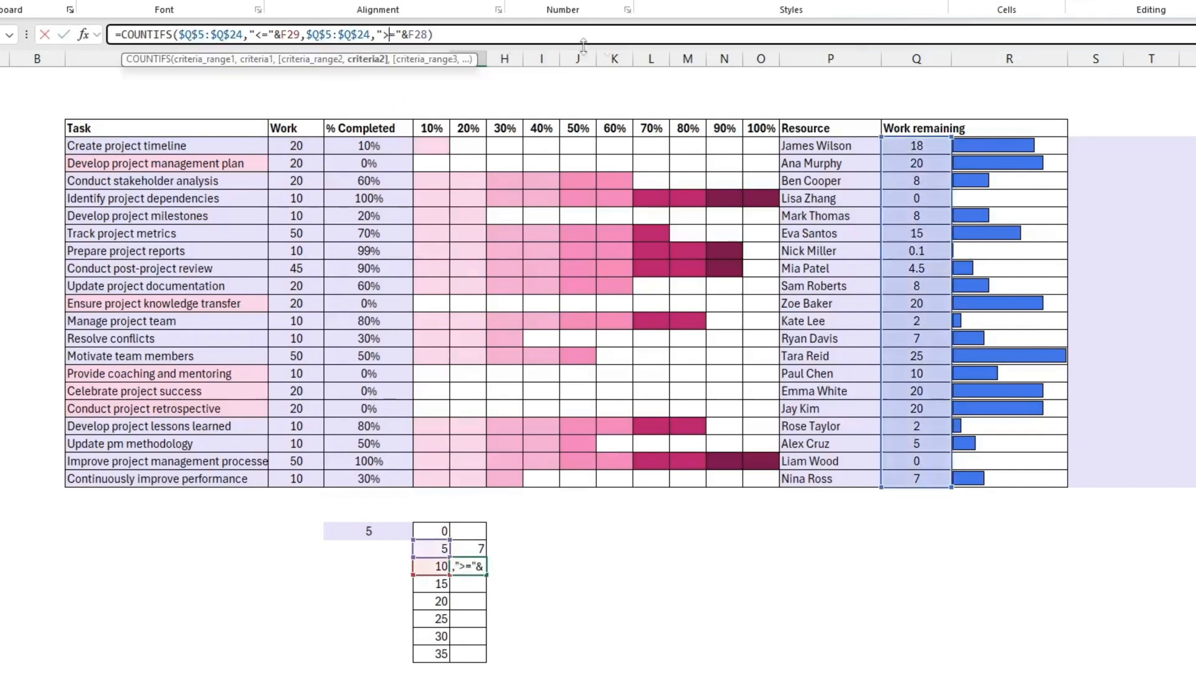
pyautogui.press('Return')
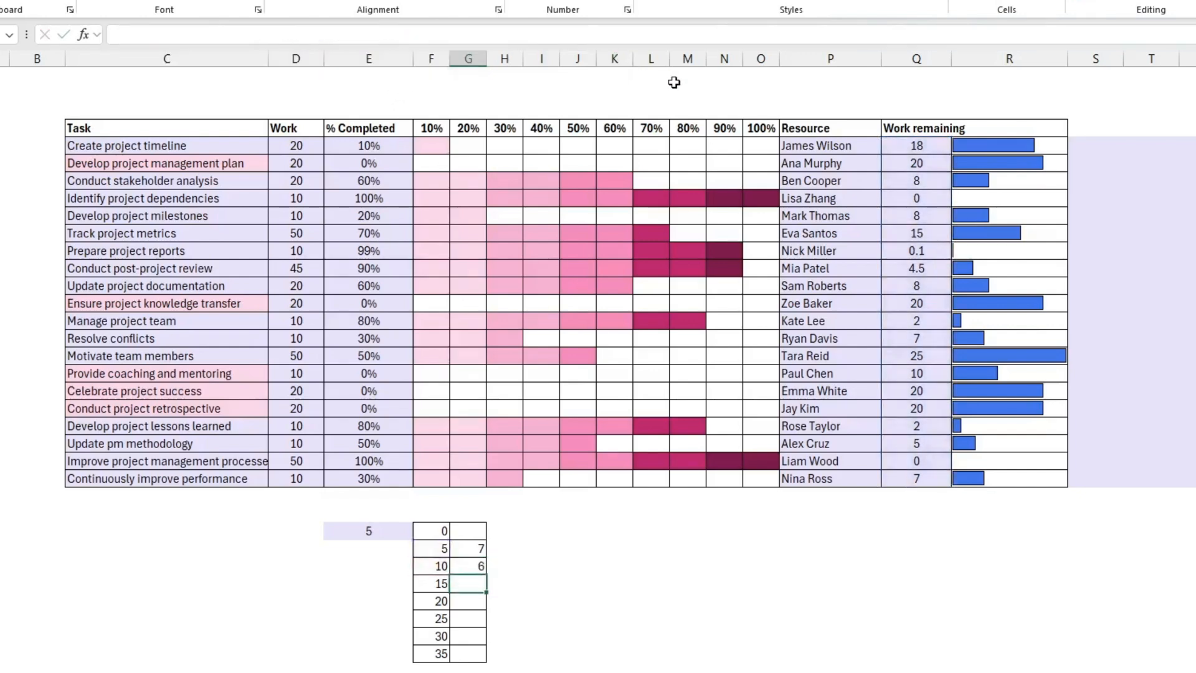
pyautogui.click(483, 566)
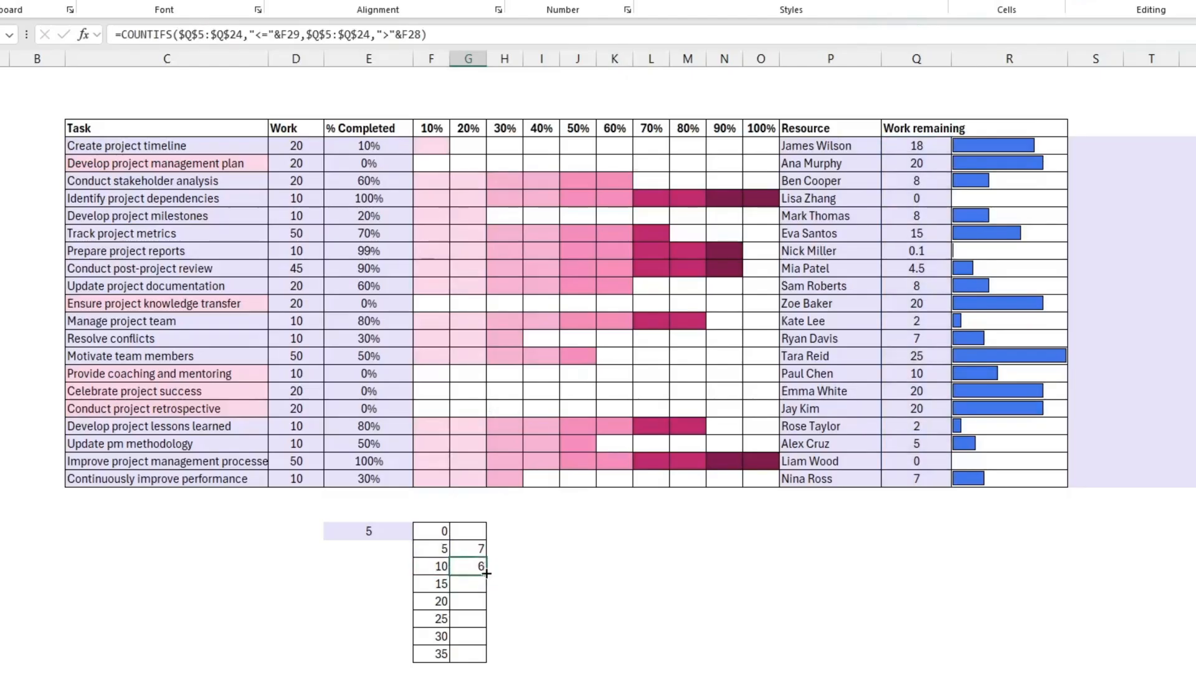
pyautogui.moveTo(487, 575); pyautogui.dragTo(485, 659)
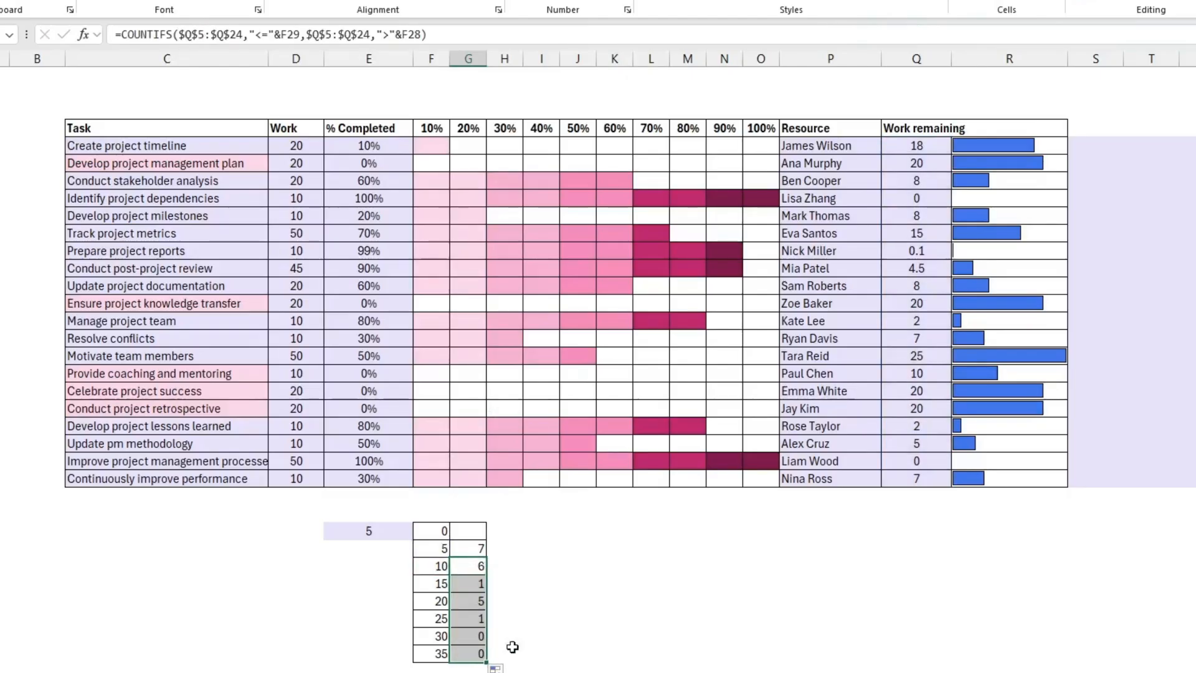
pyautogui.click(540, 619)
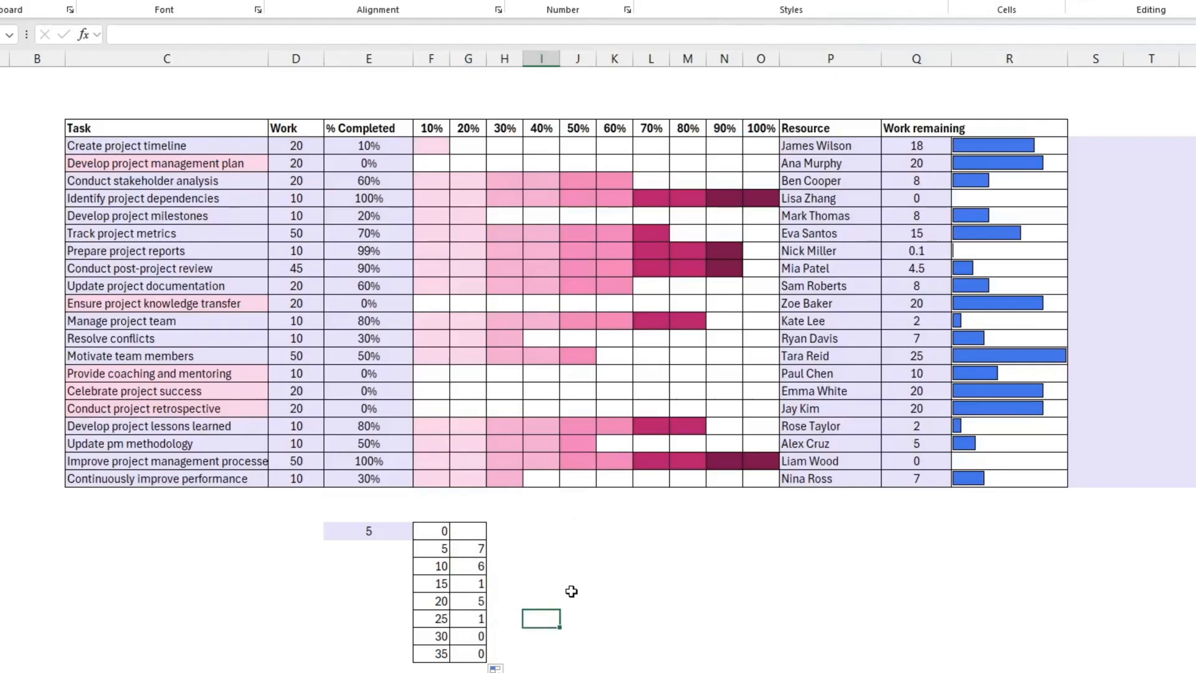
pyautogui.click(436, 636)
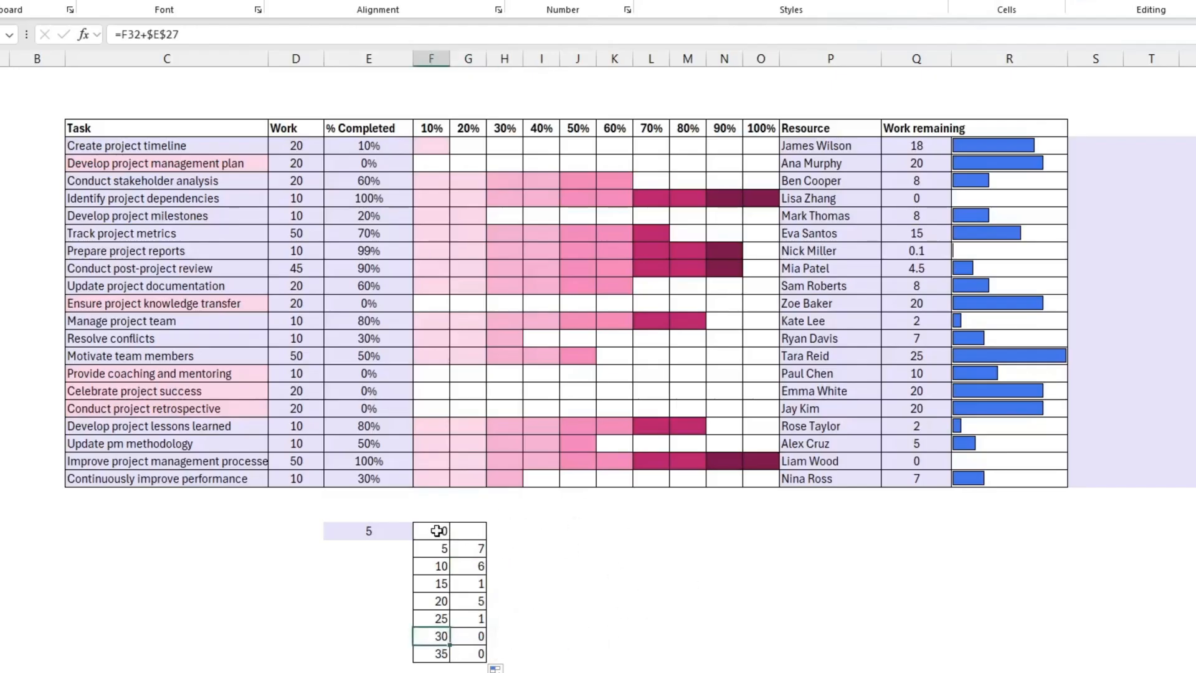
# Remove the last interval row, F34:G34, including its border, from the work-remaining frequency table
pyautogui.moveTo(441, 531); pyautogui.dragTo(468, 566)
pyautogui.click(433, 634)
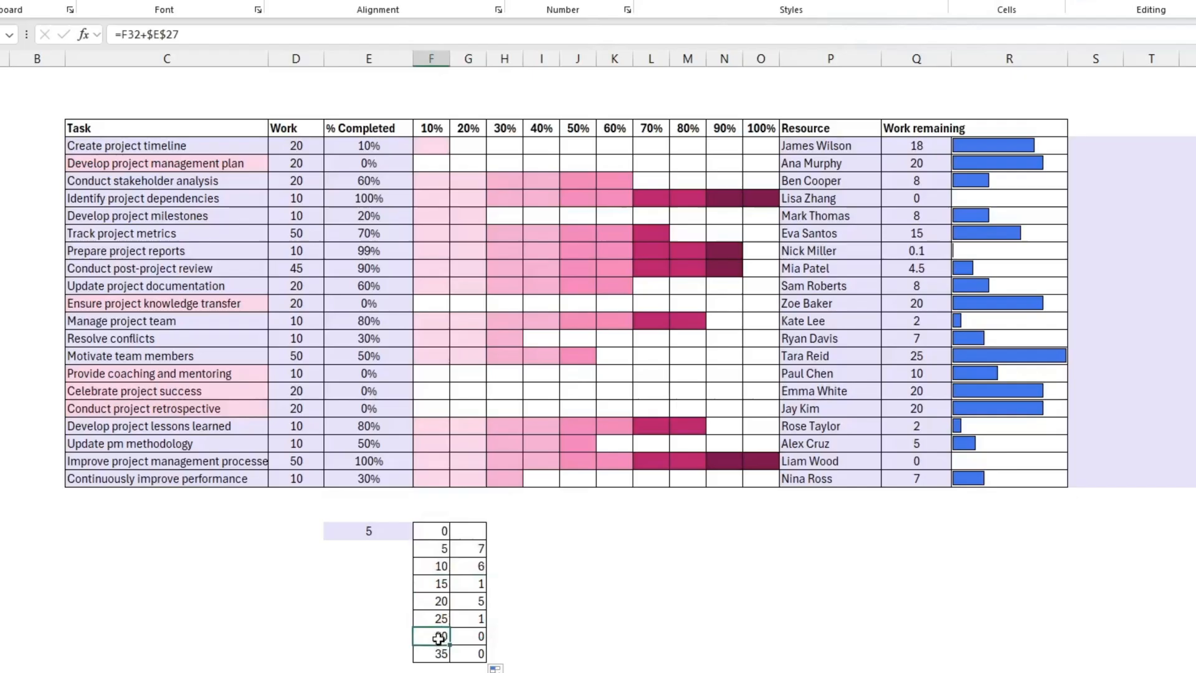
pyautogui.click(397, 651)
pyautogui.moveTo(416, 662); pyautogui.dragTo(510, 664)
pyautogui.click(580, 618)
# Replace the upper bound in F33 with 100 and check the COUNTIFS formula beside it in G33
pyautogui.click(440, 637)
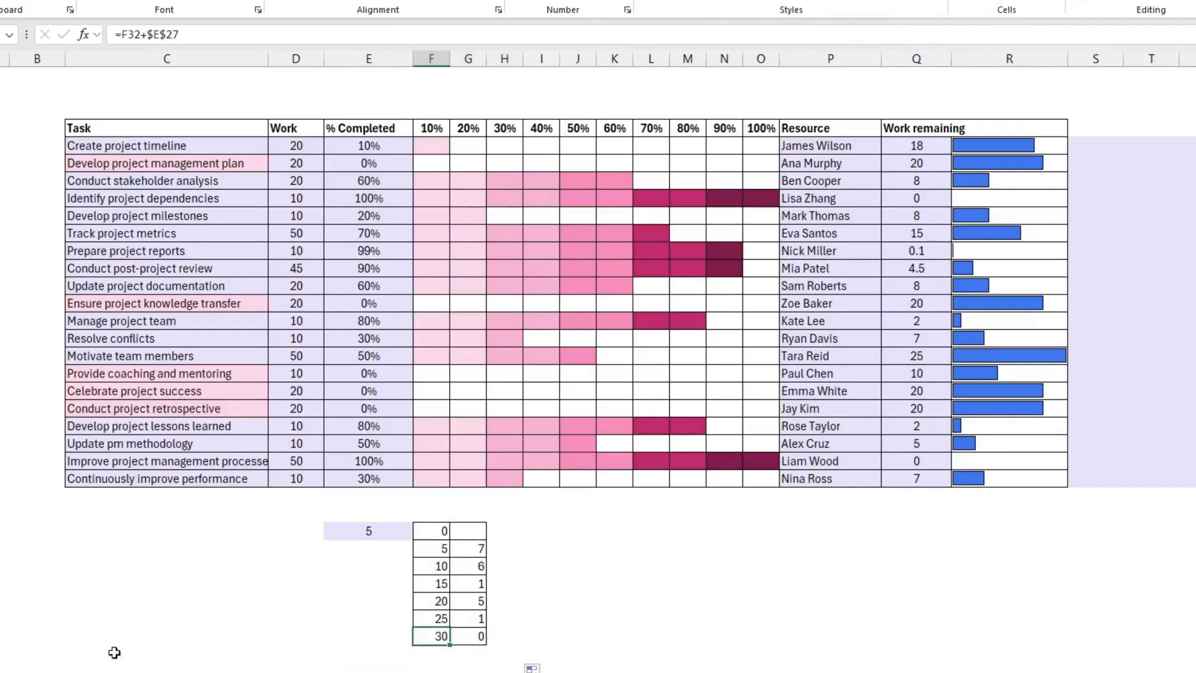
pyautogui.write('100')
pyautogui.press('Return')
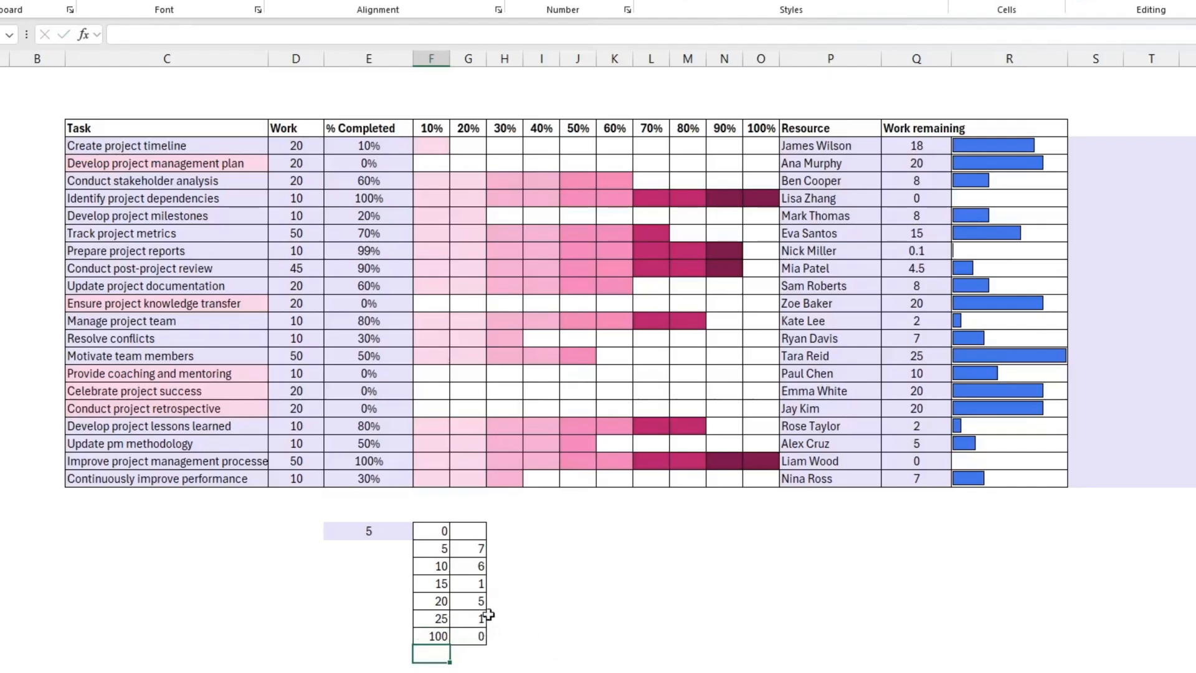
pyautogui.click(481, 636)
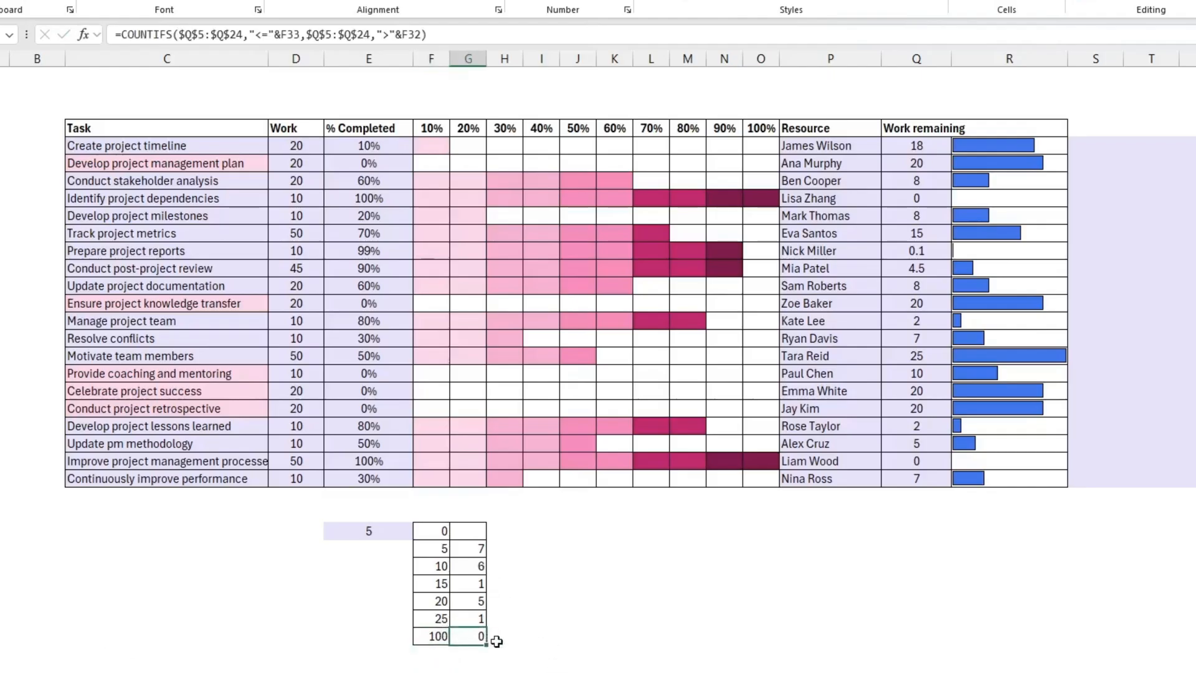
pyautogui.click(567, 606)
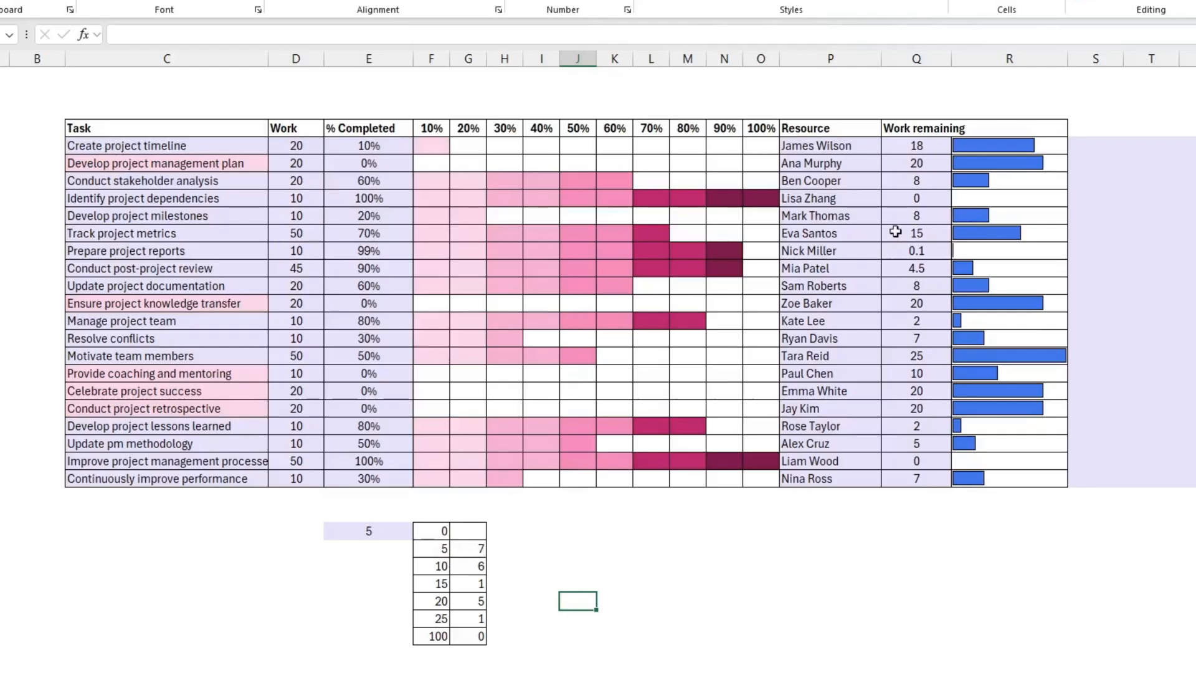
# Check the Work remaining cells with values from 0 to 5 against the count for the first interval
pyautogui.click(928, 198)
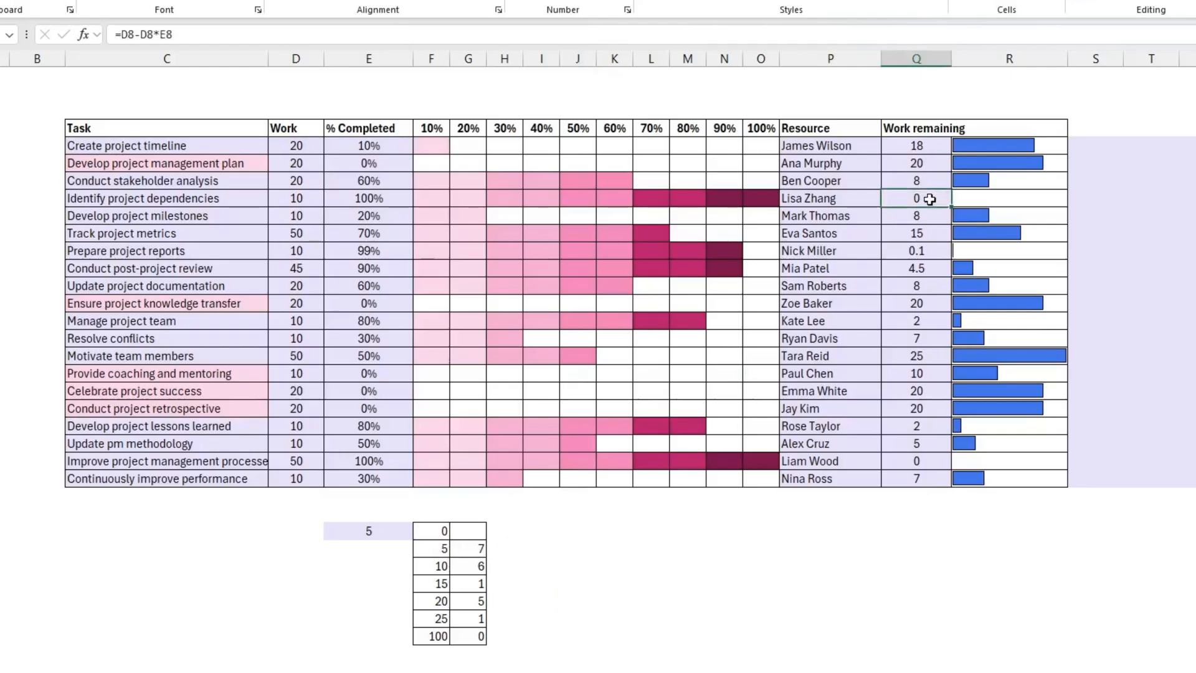
pyautogui.click(922, 251)
pyautogui.click(922, 320)
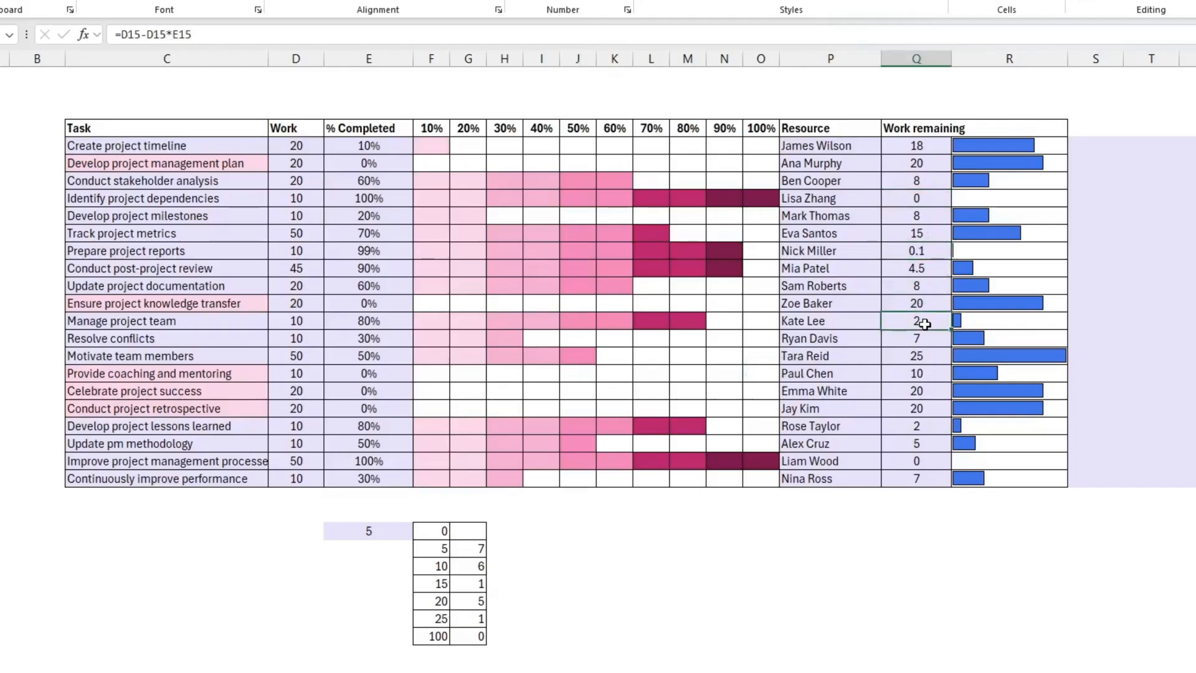
pyautogui.click(921, 426)
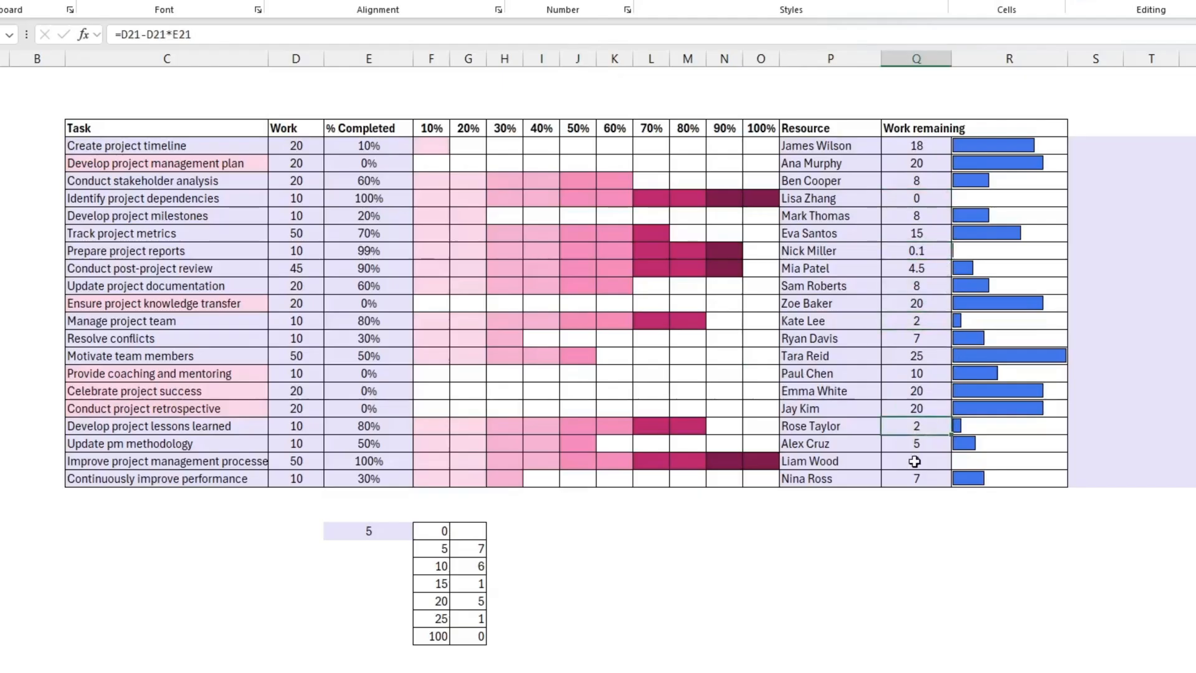
pyautogui.click(932, 461)
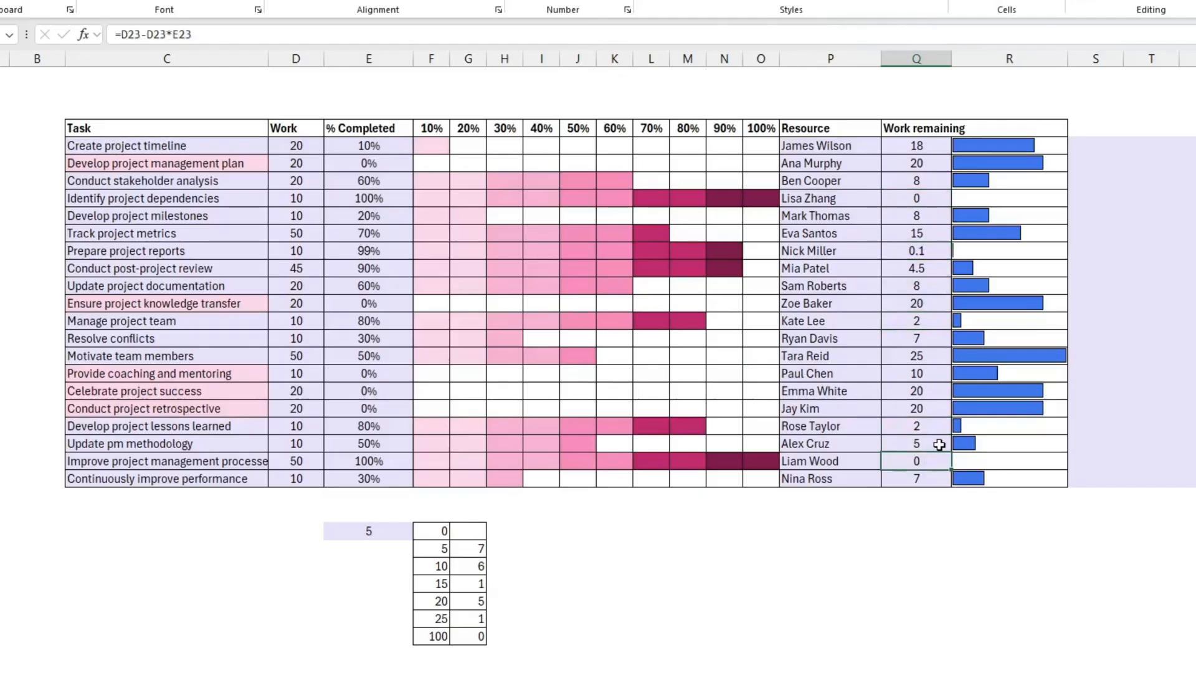
pyautogui.click(937, 443)
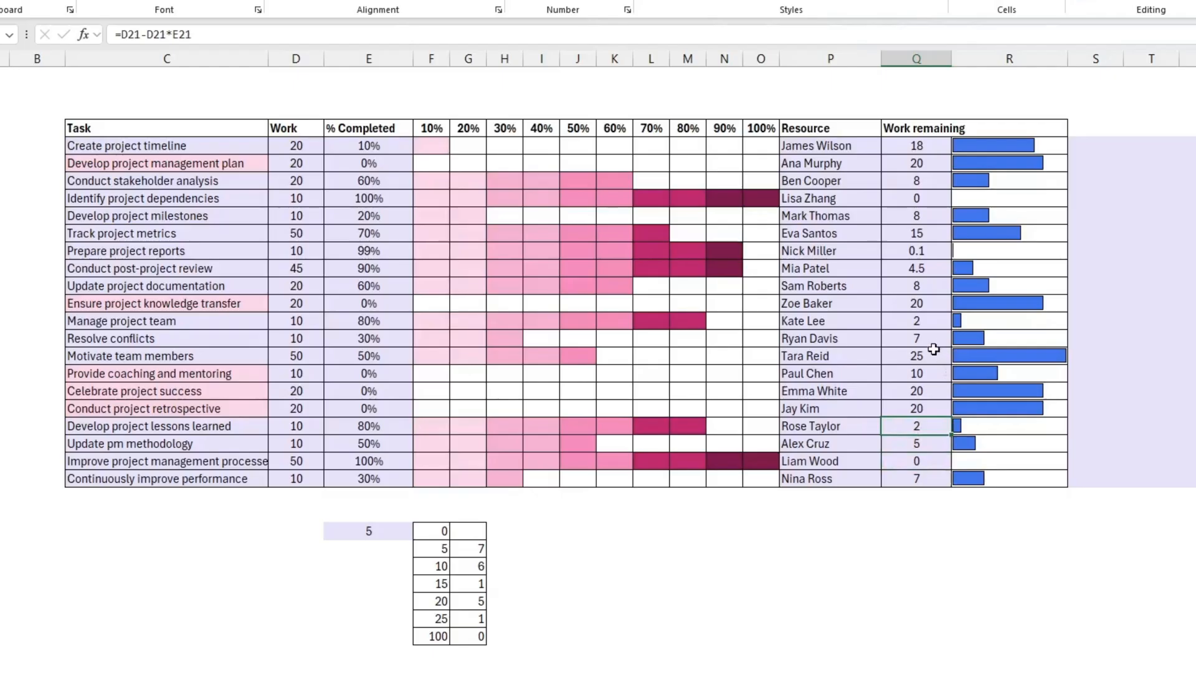
pyautogui.click(920, 319)
pyautogui.click(923, 266)
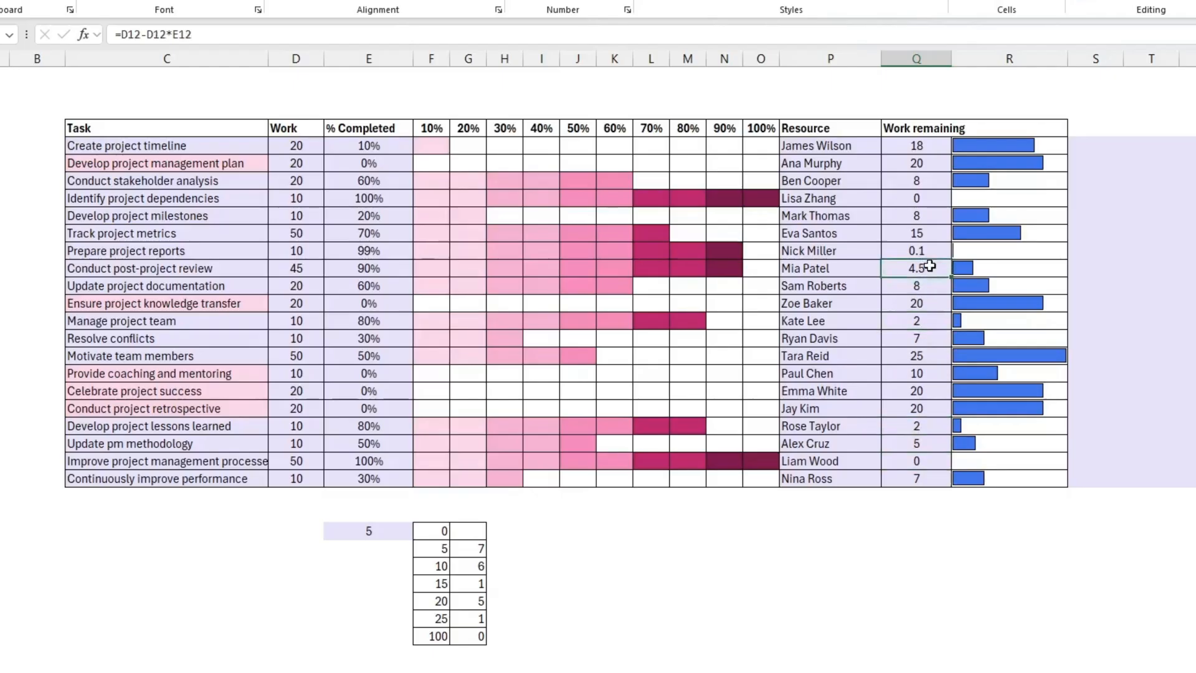
pyautogui.click(930, 249)
pyautogui.click(931, 198)
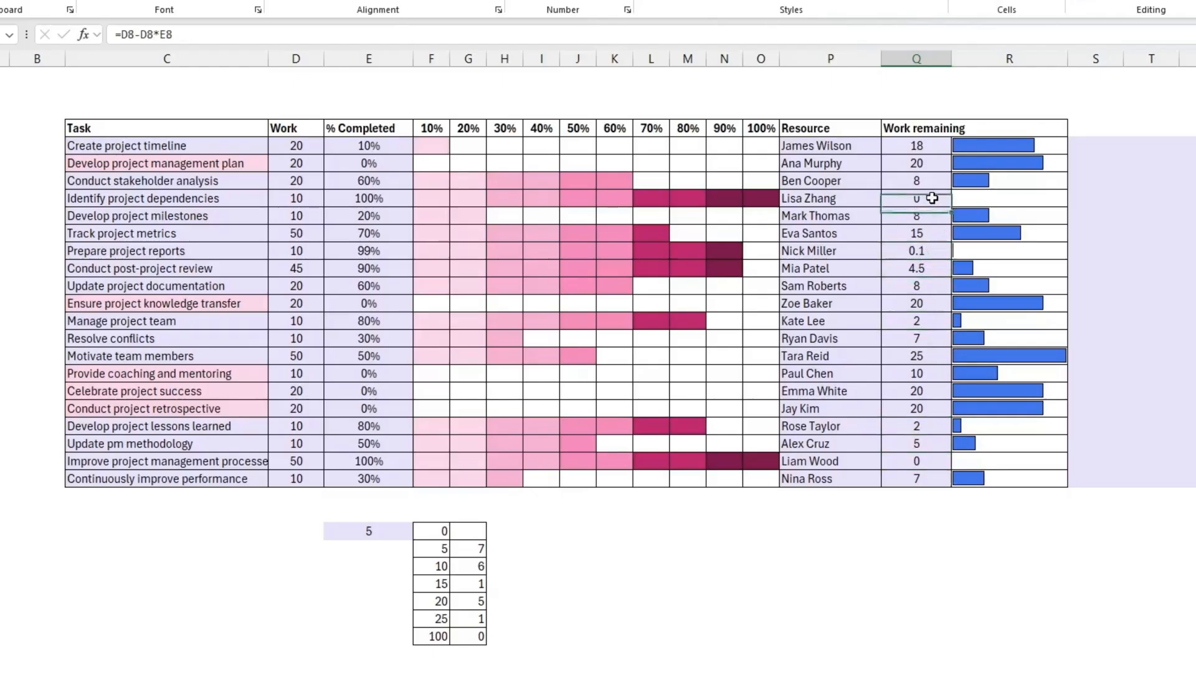
pyautogui.click(688, 566)
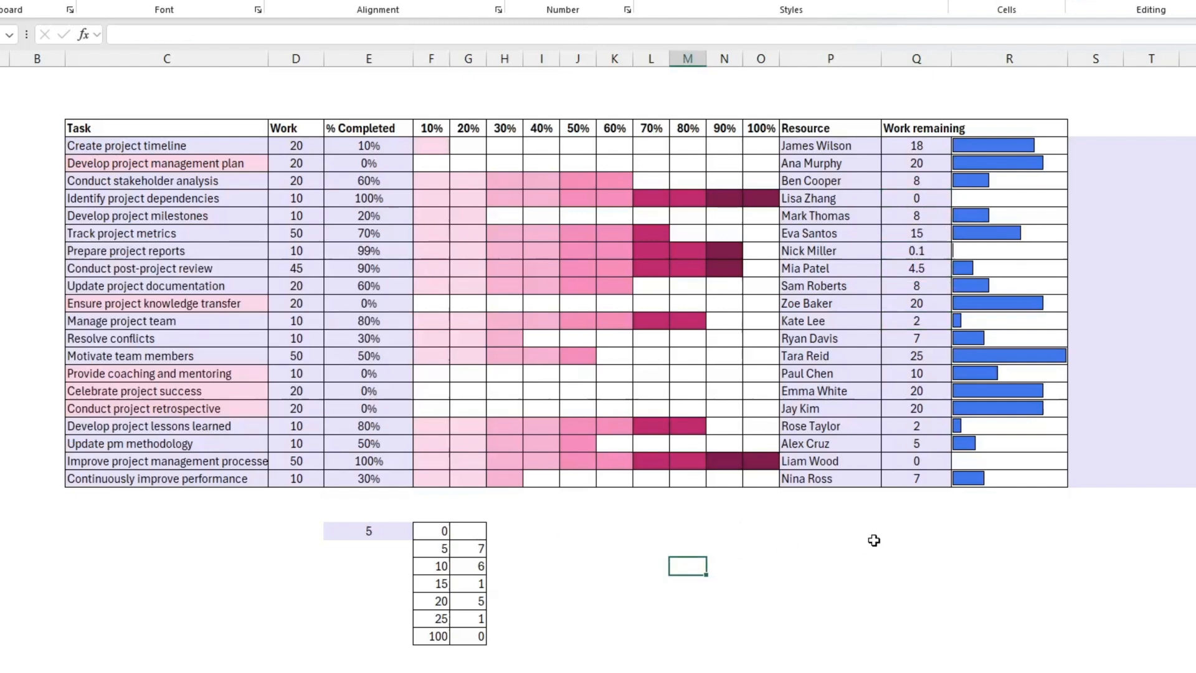
pyautogui.click(1194, 607)
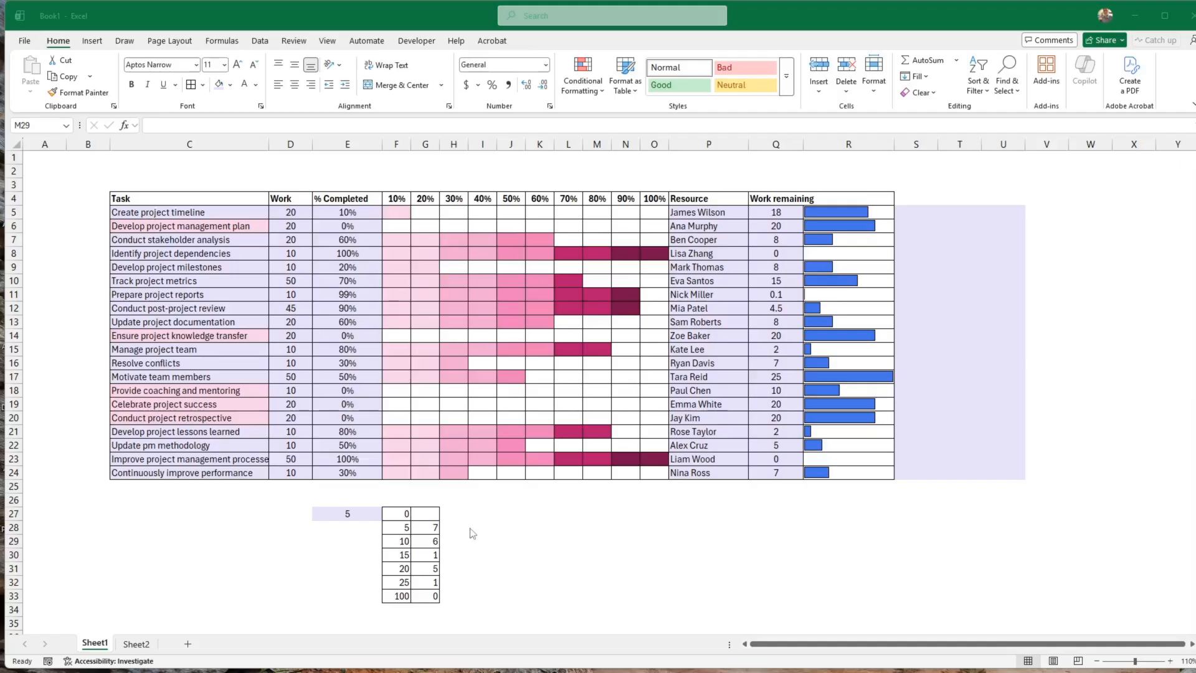
# Move the frequency table with its increment cell from E27:G33 to P27:R33, beneath the Work remaining data
pyautogui.click(595, 540)
pyautogui.click(509, 528)
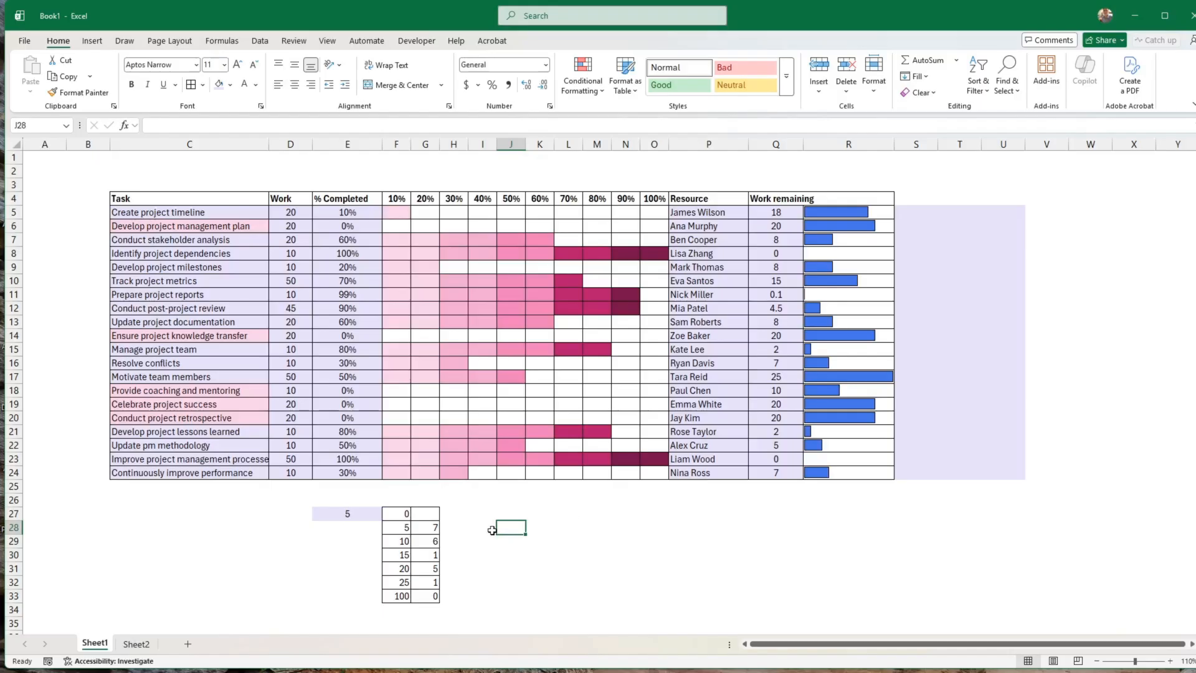
pyautogui.click(355, 515)
pyautogui.moveTo(355, 515); pyautogui.dragTo(820, 592)
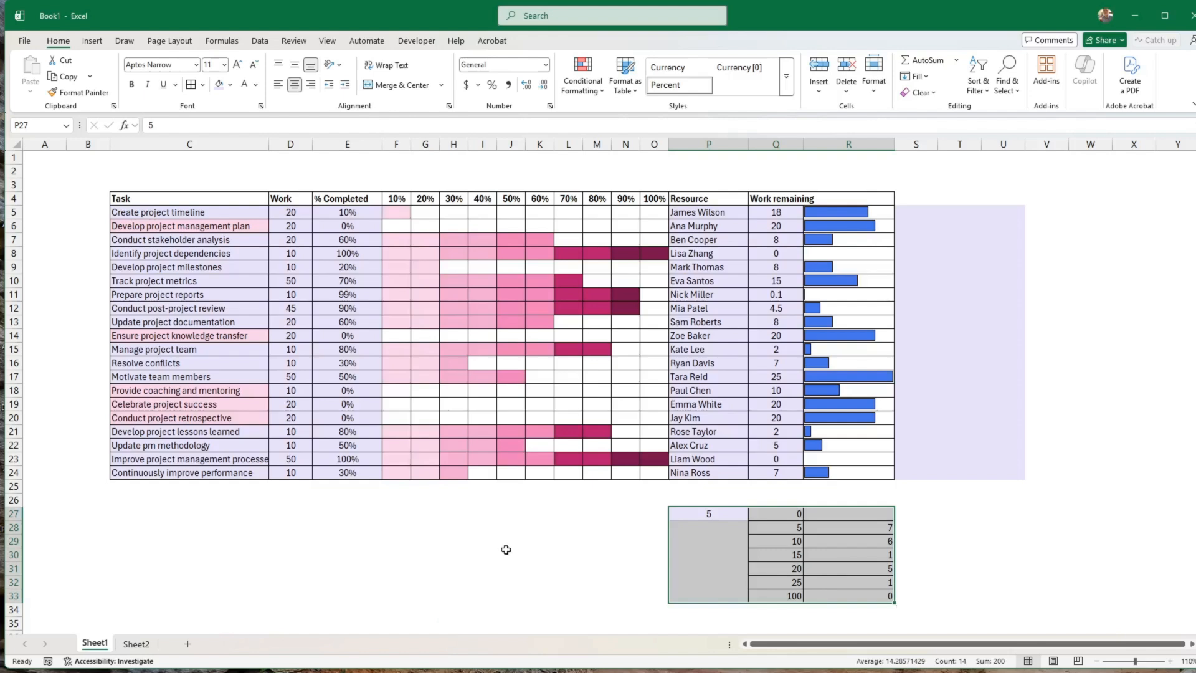
# Enter the completion thresholds 20%, 40%, 60%, 80% and 100% in cells E27 to E31
pyautogui.click(346, 517)
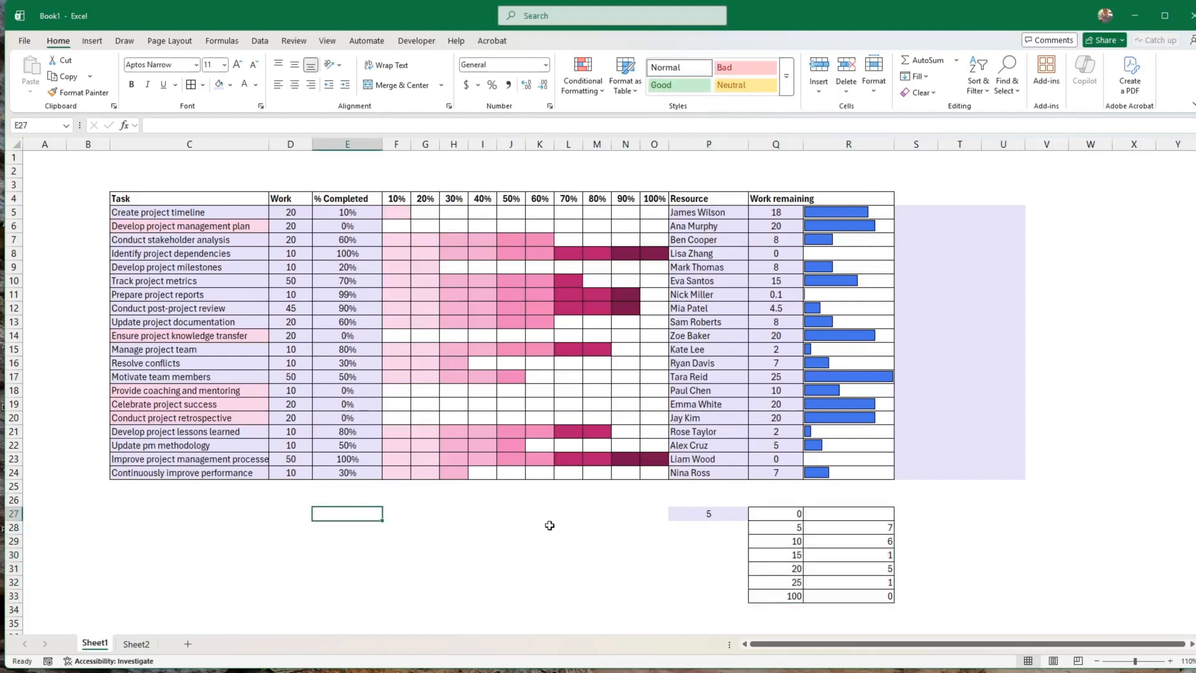
pyautogui.write('20%')
pyautogui.press('Return')
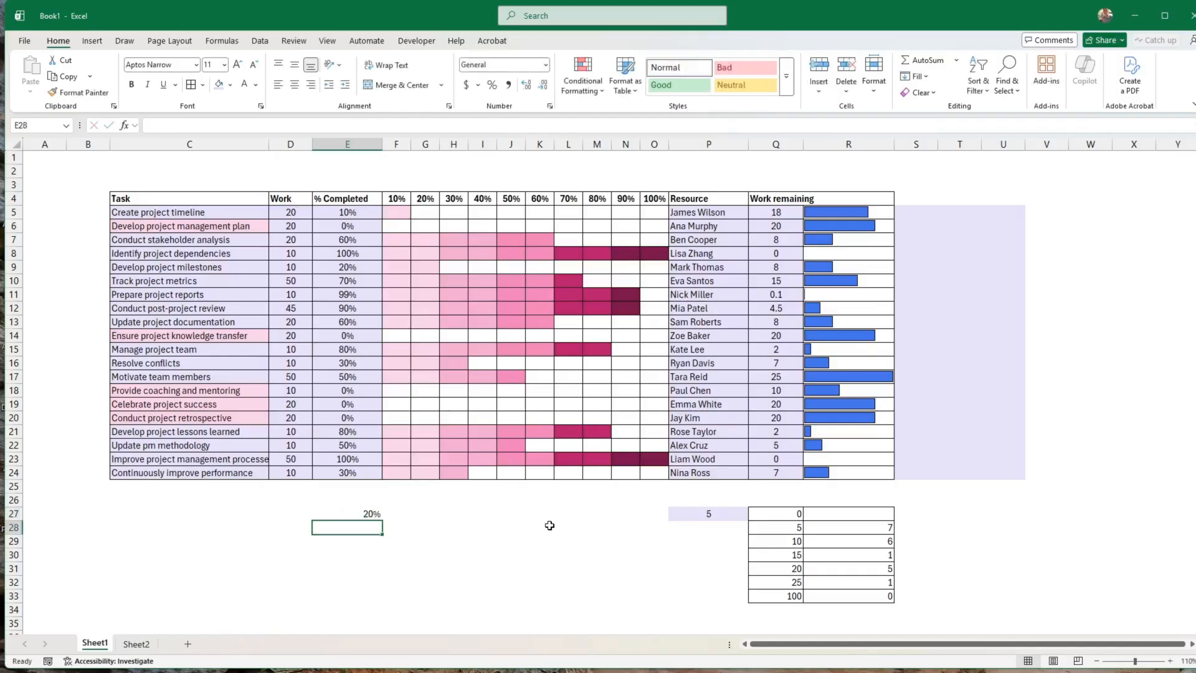
pyautogui.write('40%')
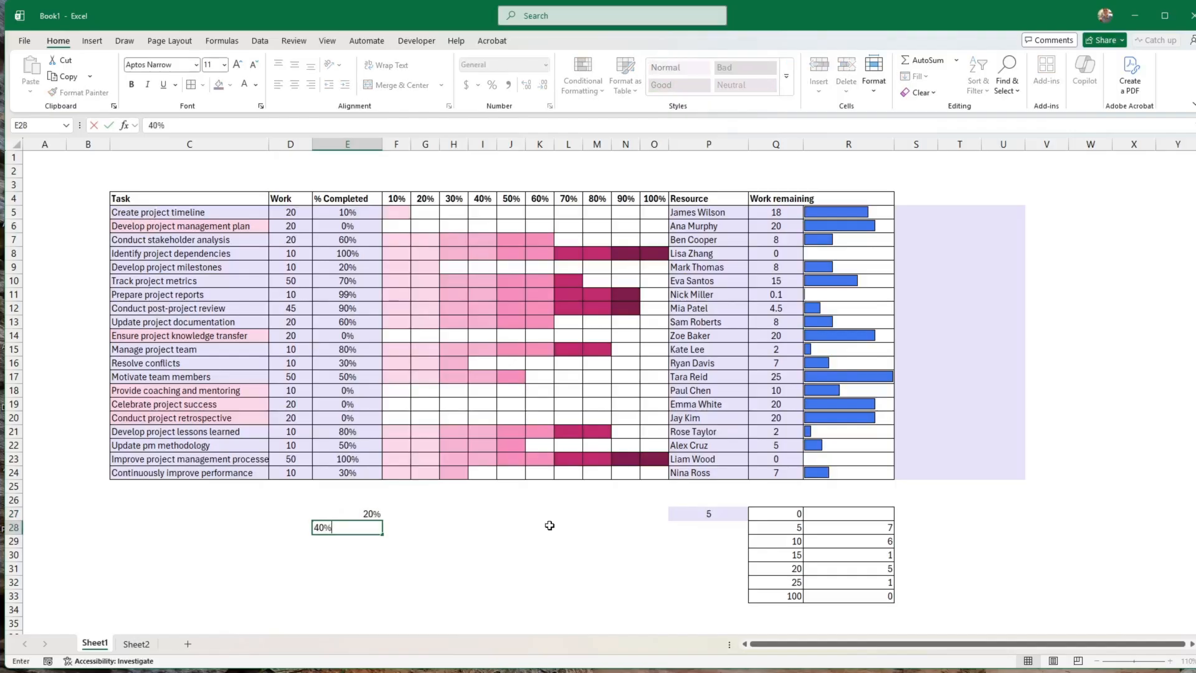
pyautogui.press('Return')
pyautogui.write('60%')
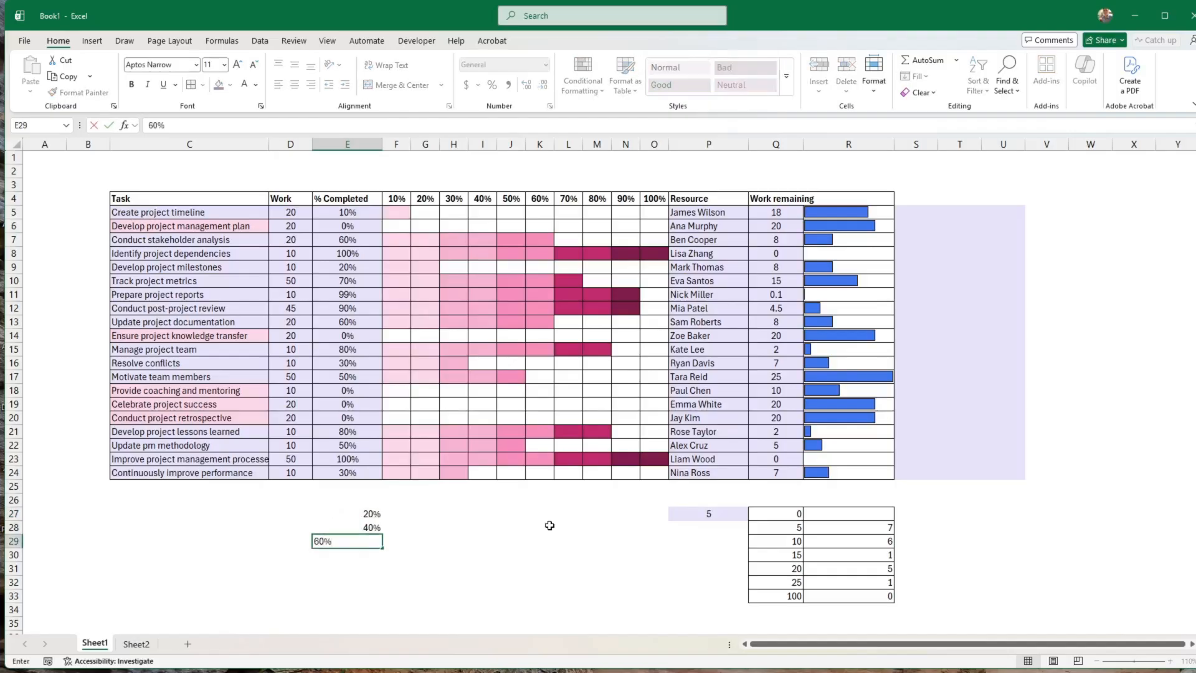
pyautogui.press('Return')
pyautogui.write('80%')
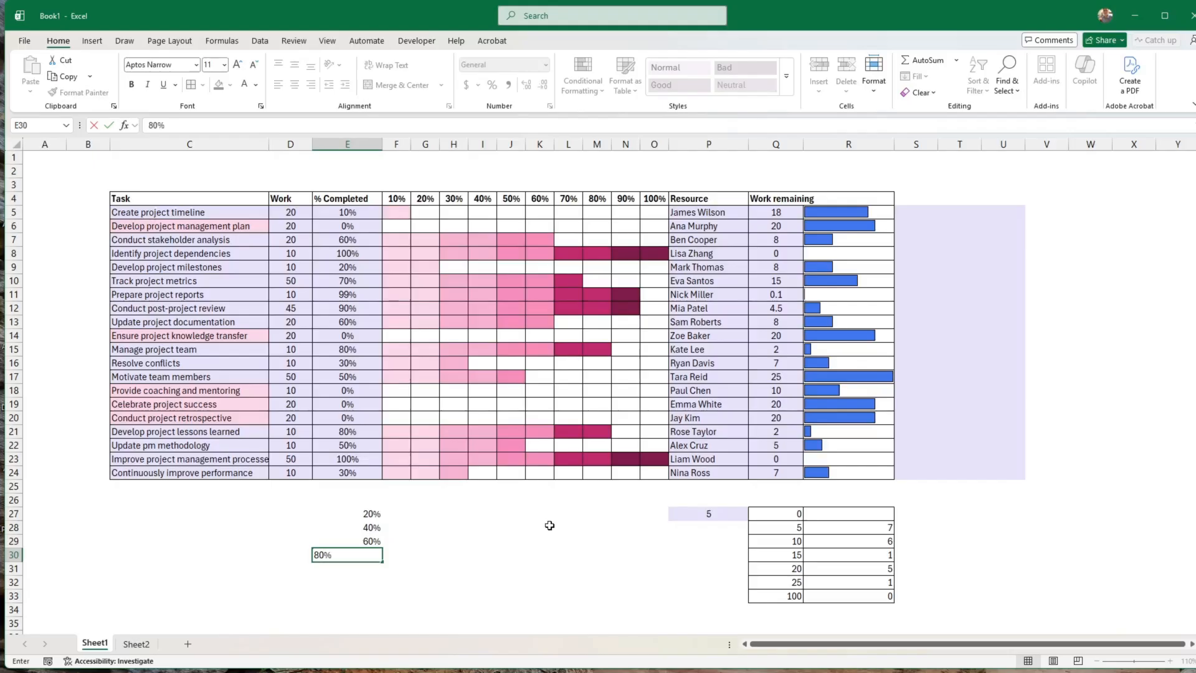
pyautogui.press('Return')
pyautogui.write('100')
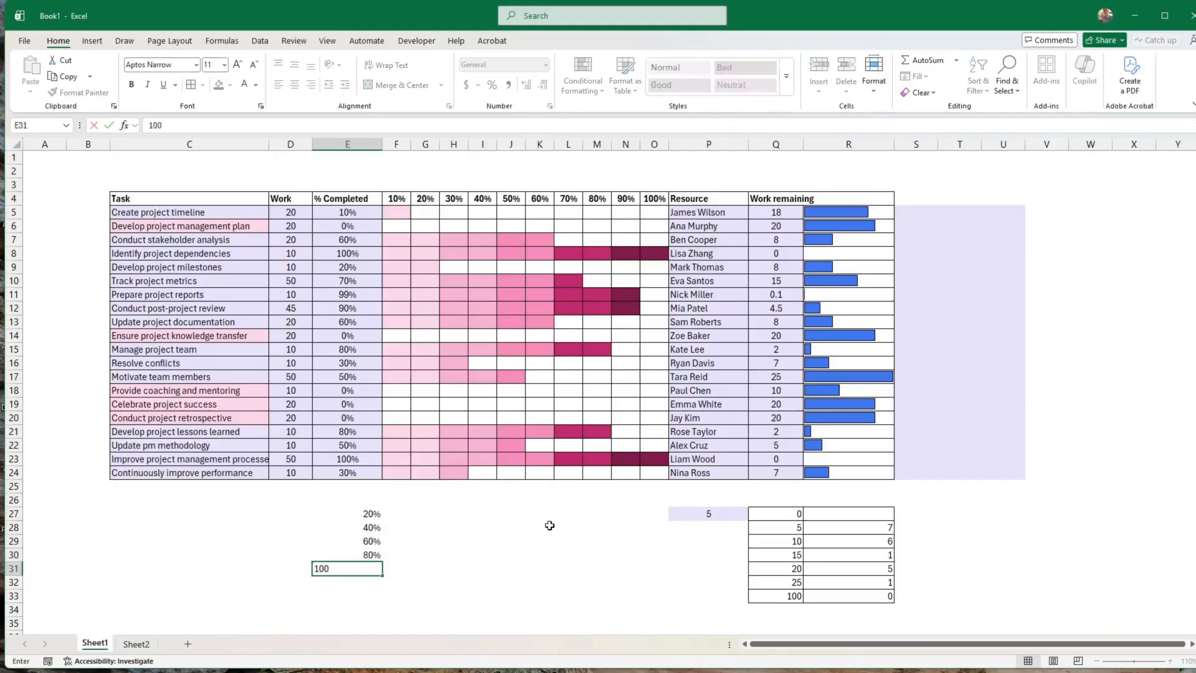
pyautogui.write('%')
pyautogui.press('Return')
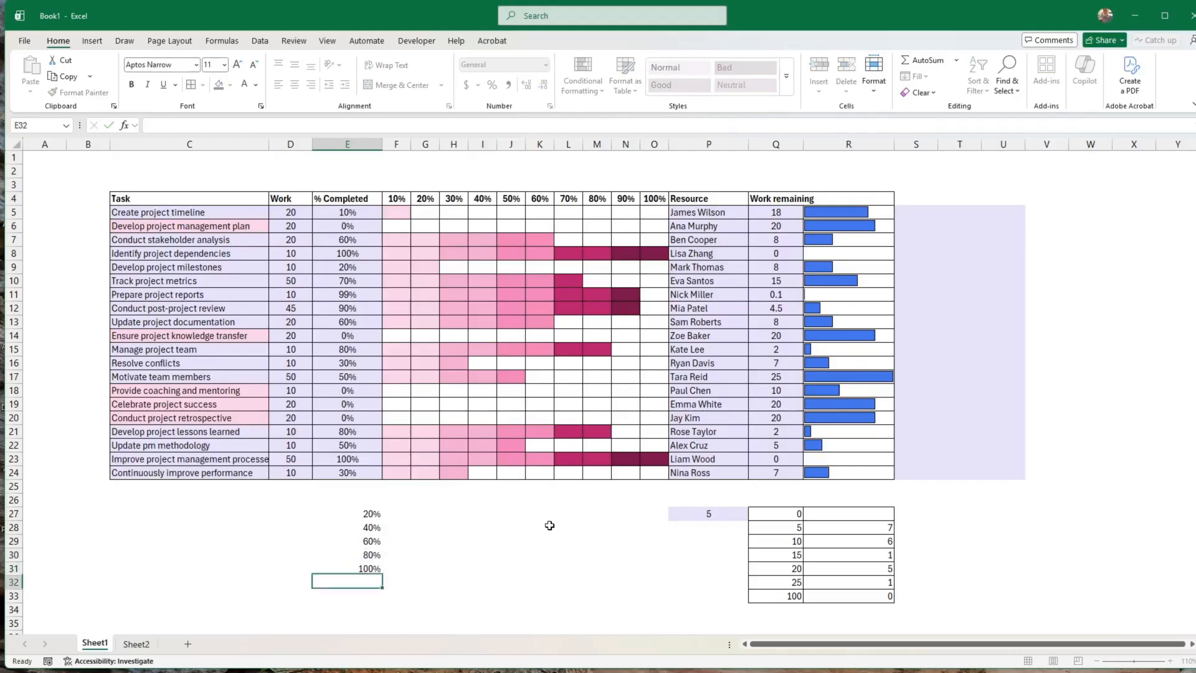
# Add a 0% threshold in E26 above the list of completion percentages
pyautogui.press('Up')
pyautogui.press('Up')
pyautogui.press('Up')
pyautogui.press('Up')
pyautogui.press('Up')
pyautogui.press('Up')
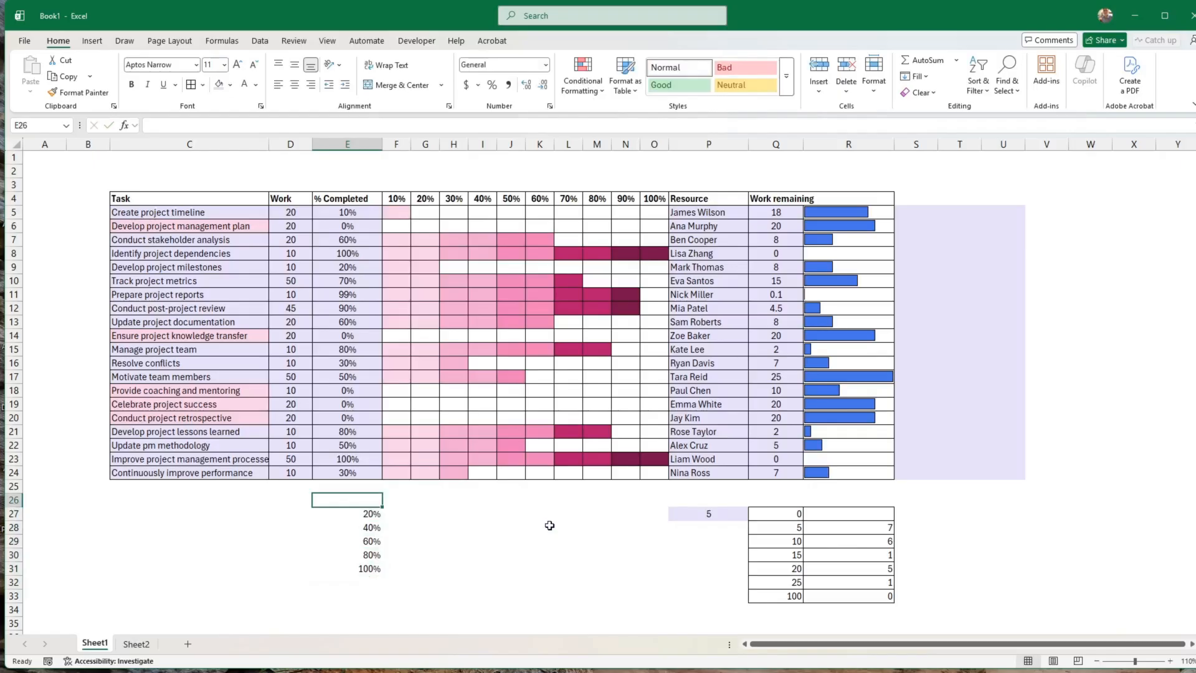
pyautogui.write('0%')
pyautogui.press('Return')
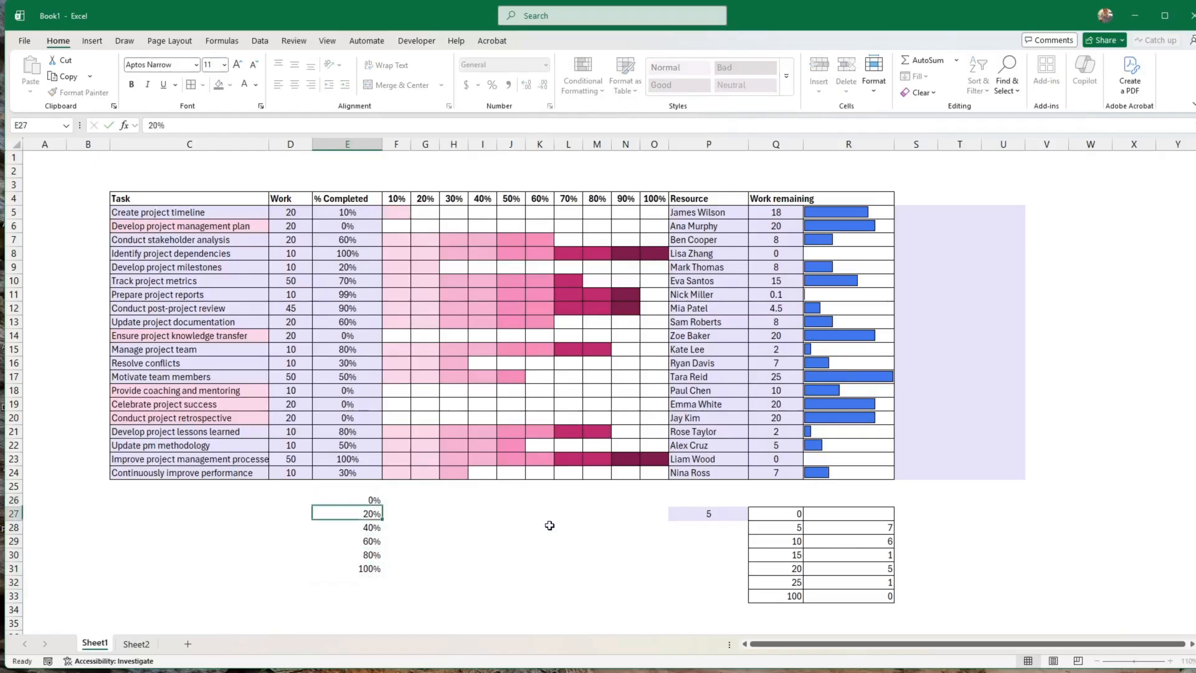
# Enter =COUNTIF(E5:$E$24,0) in F26 to count the 0% completed tasks, then select E6 in the % Completed column
pyautogui.click(396, 502)
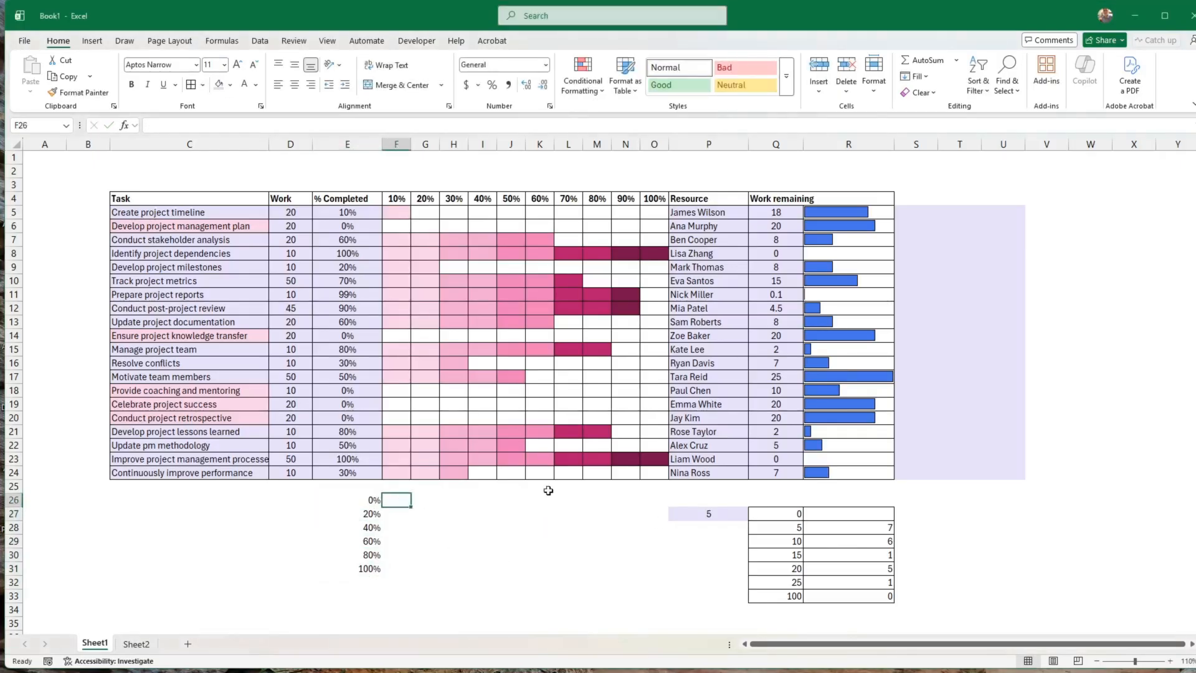
pyautogui.write('=counti')
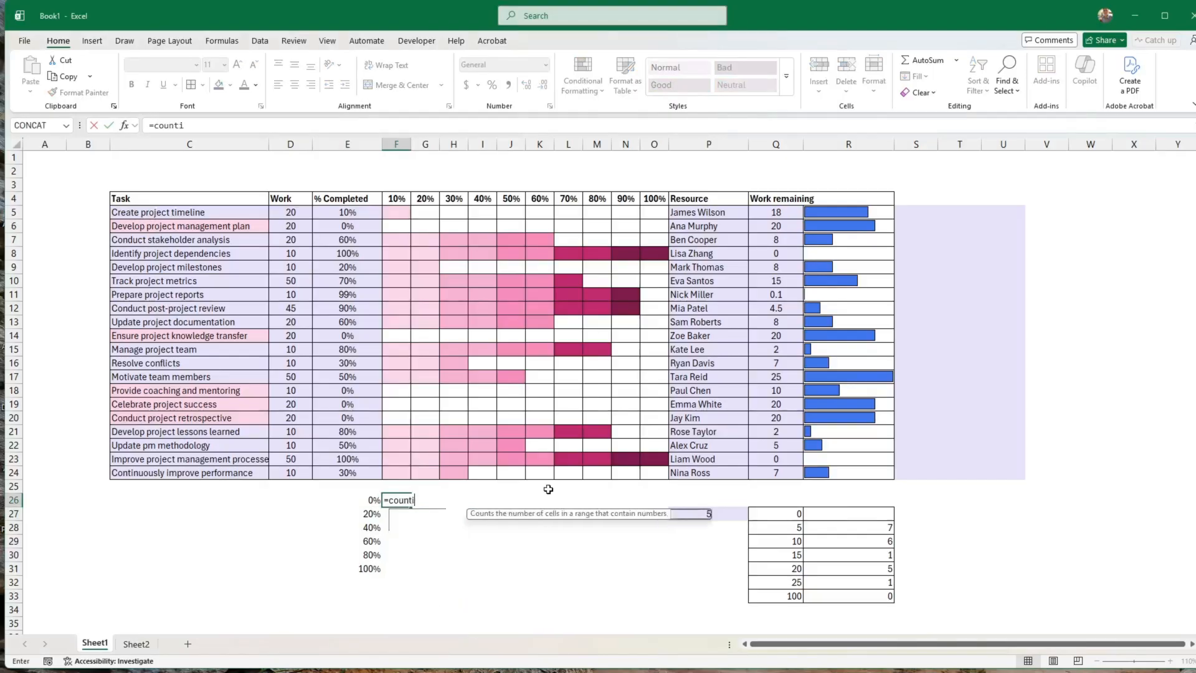
pyautogui.write('f(')
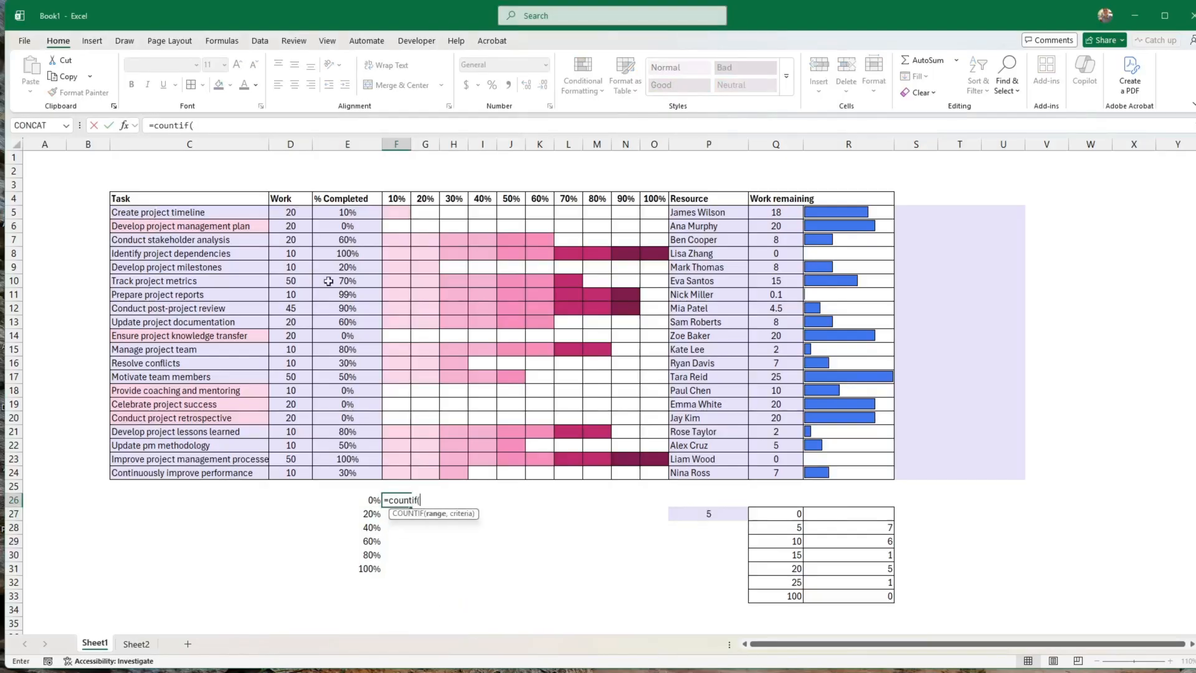
pyautogui.moveTo(346, 208); pyautogui.dragTo(347, 474)
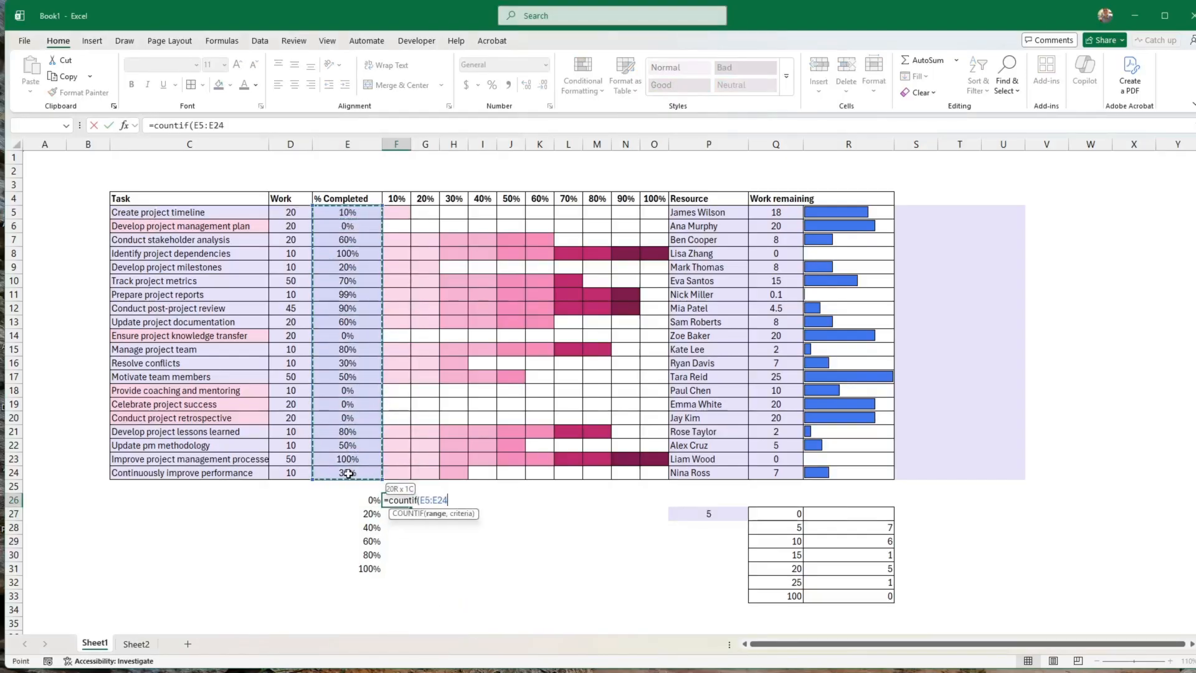
pyautogui.click(250, 127)
pyautogui.press('F4')
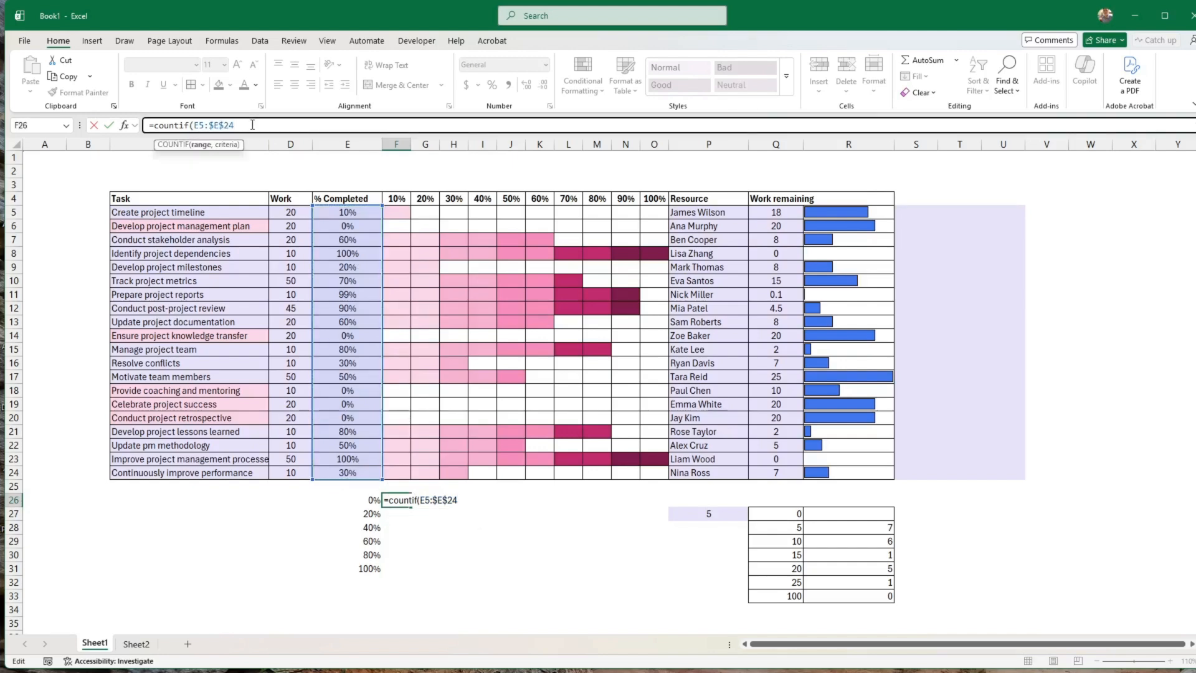
pyautogui.write(',0)')
pyautogui.hotkey('ctrl', 'Return')
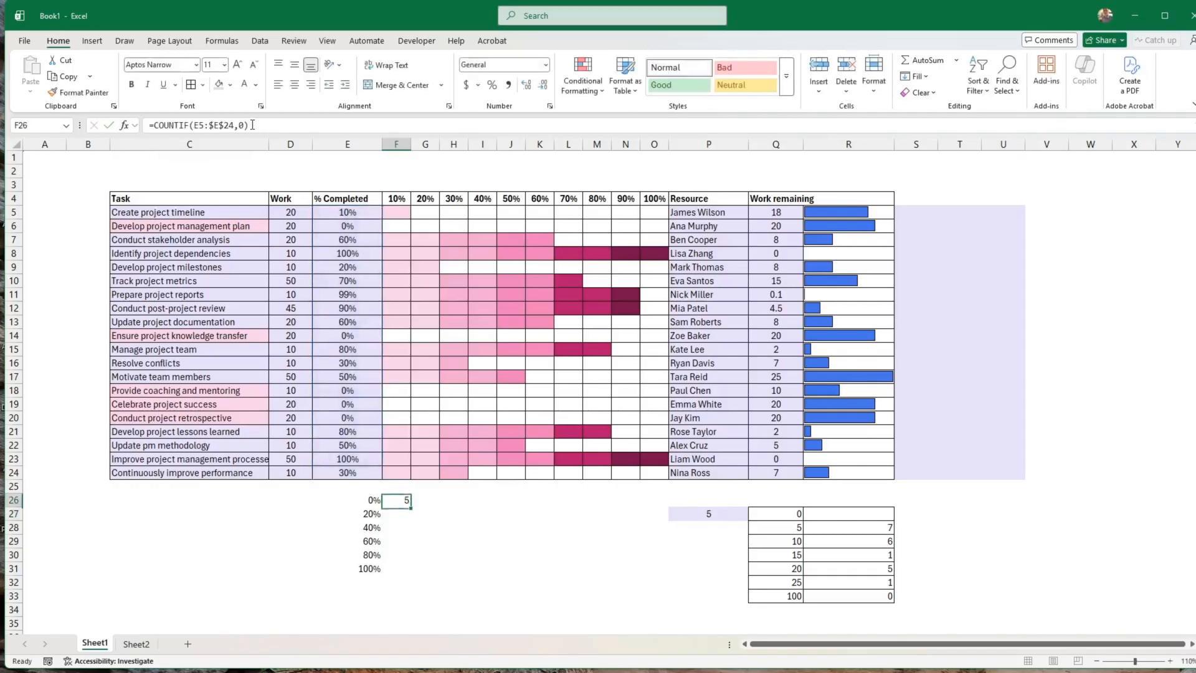
pyautogui.click(319, 228)
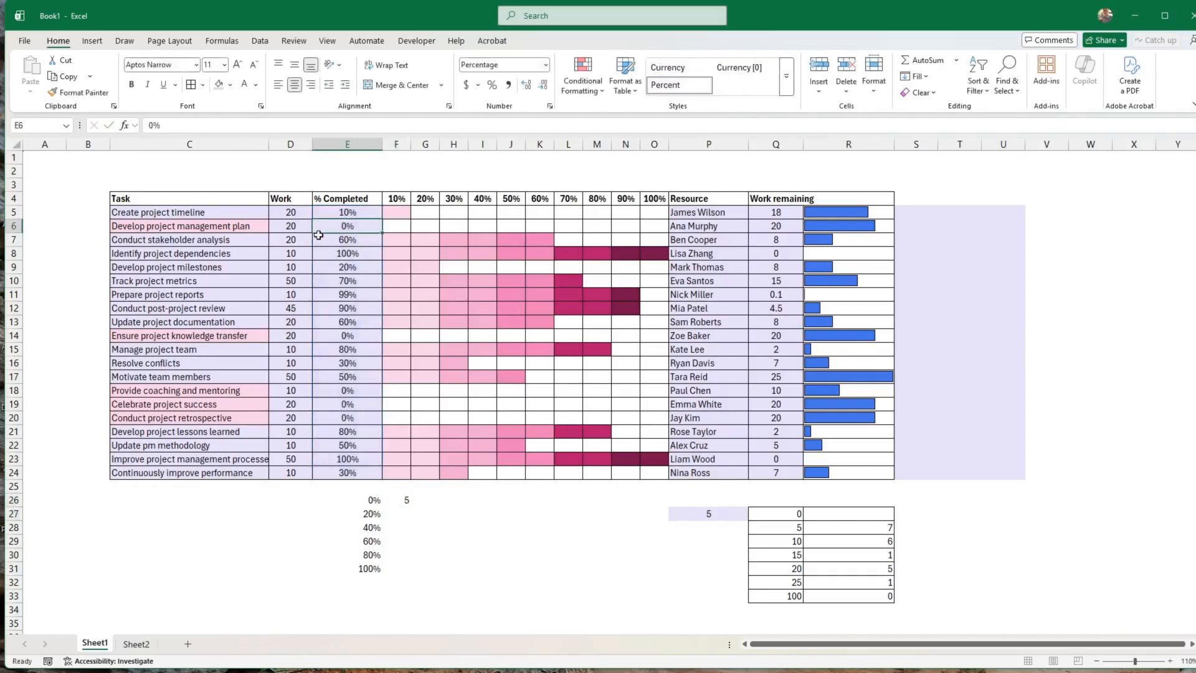
# Start a COUNTIFS formula in F27 that counts values in $E$5:$E$24 greater than the limit in E26
pyautogui.click(339, 336)
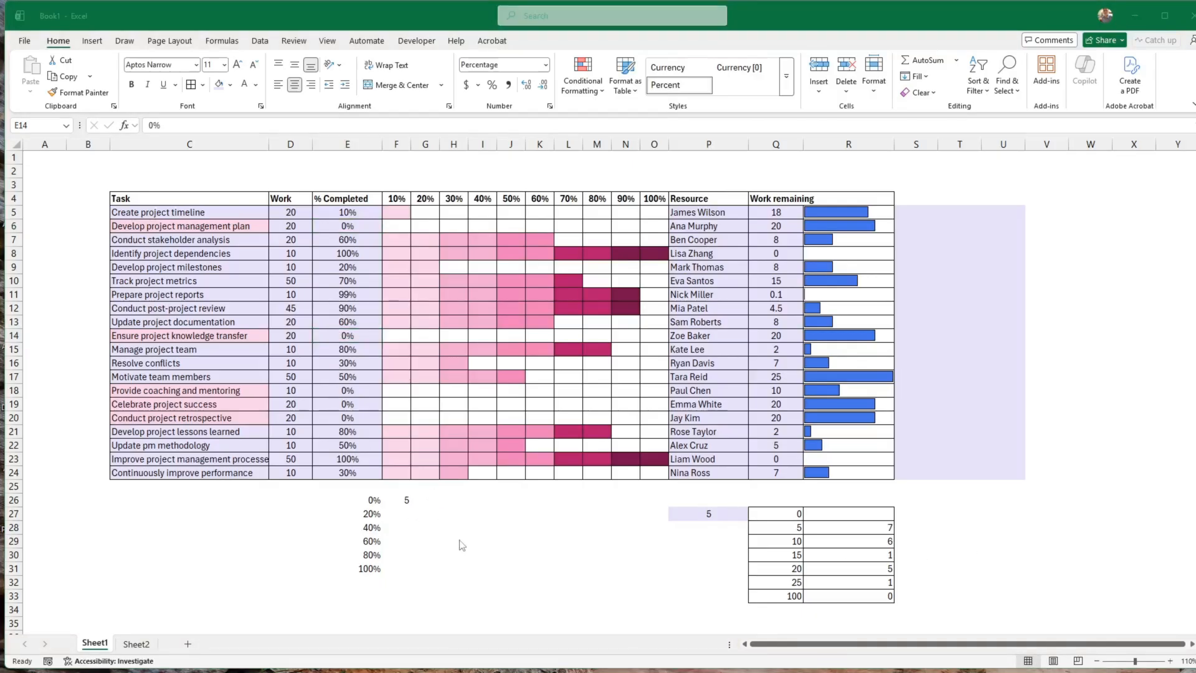
pyautogui.click(401, 513)
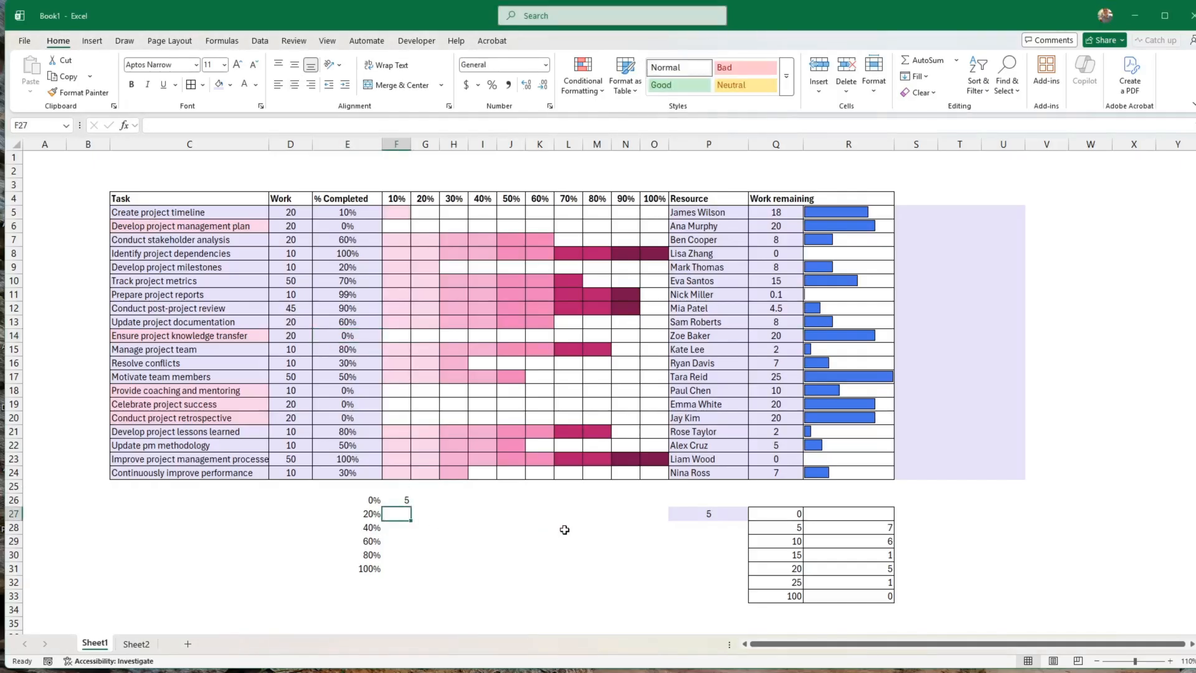
pyautogui.write('=couni')
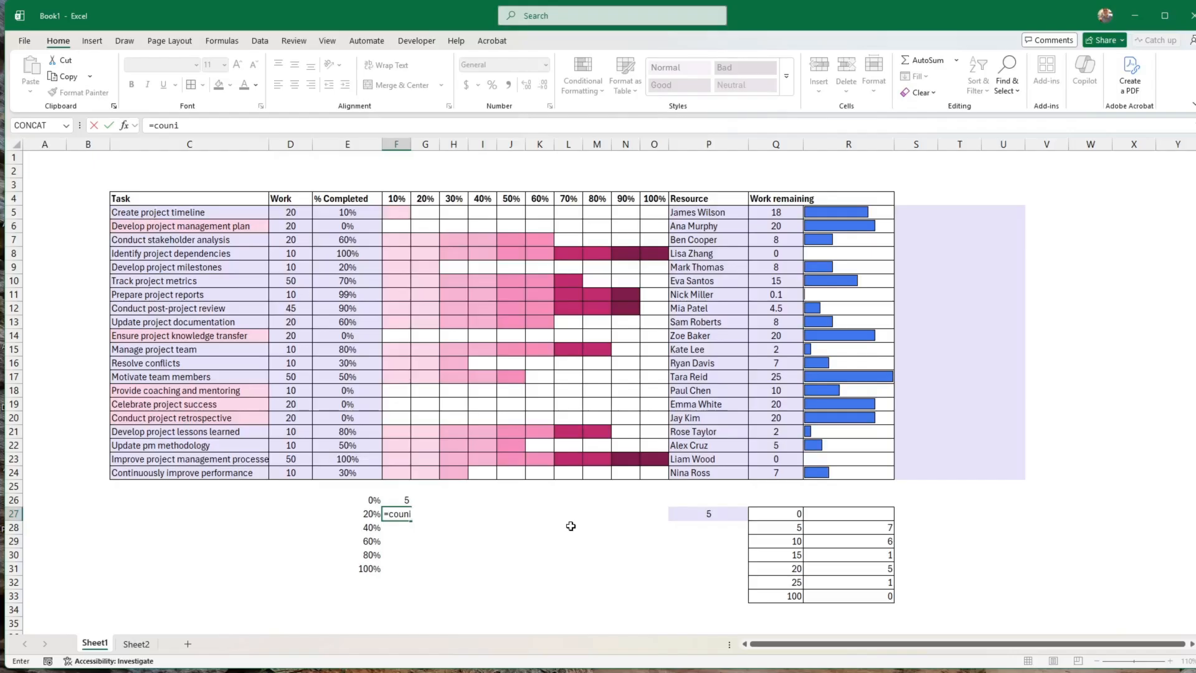
pyautogui.press('BackSpace')
pyautogui.write('tif')
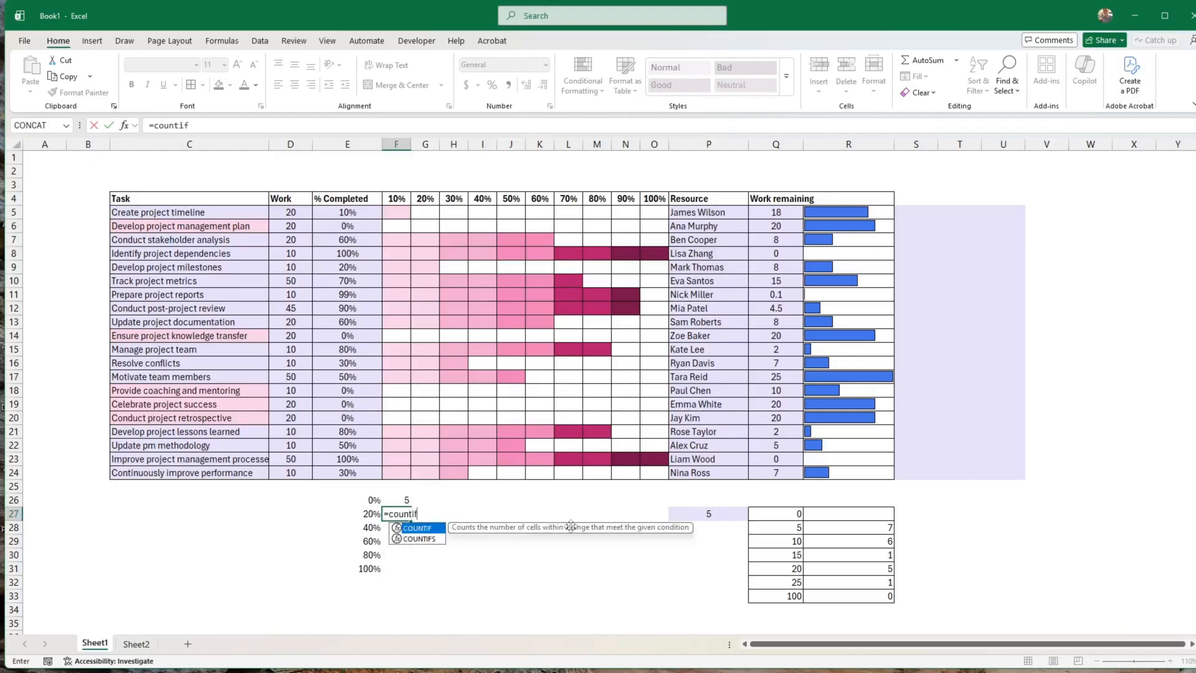
pyautogui.write('s(')
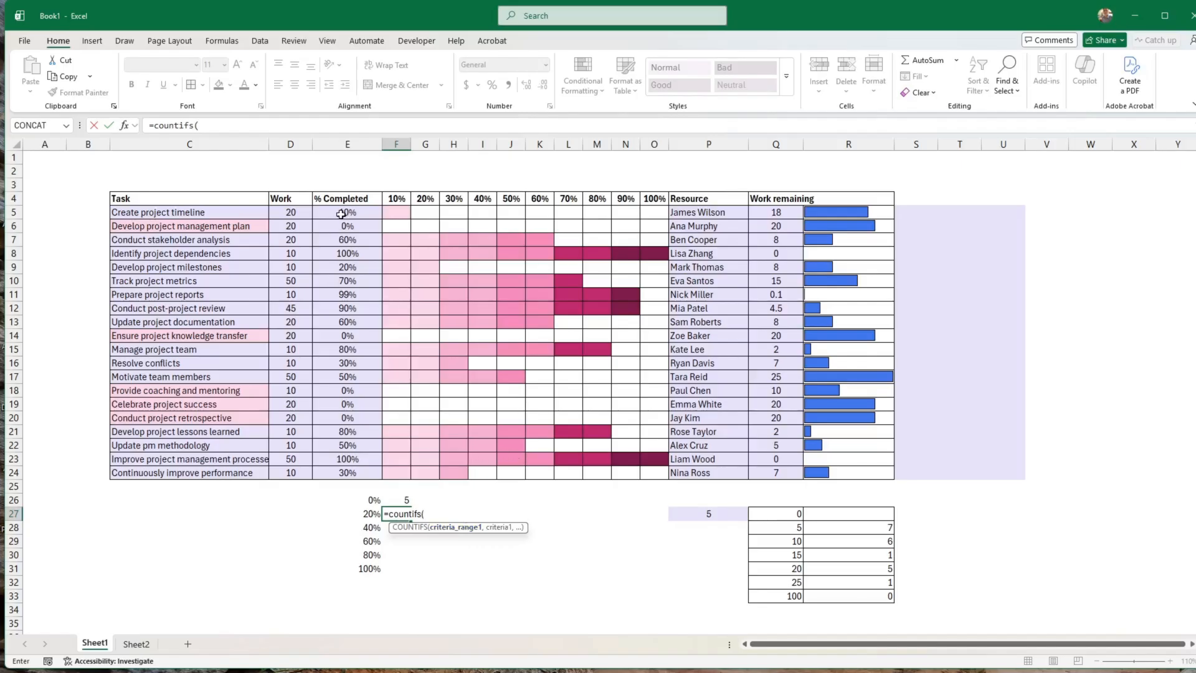
pyautogui.moveTo(345, 213); pyautogui.dragTo(341, 471)
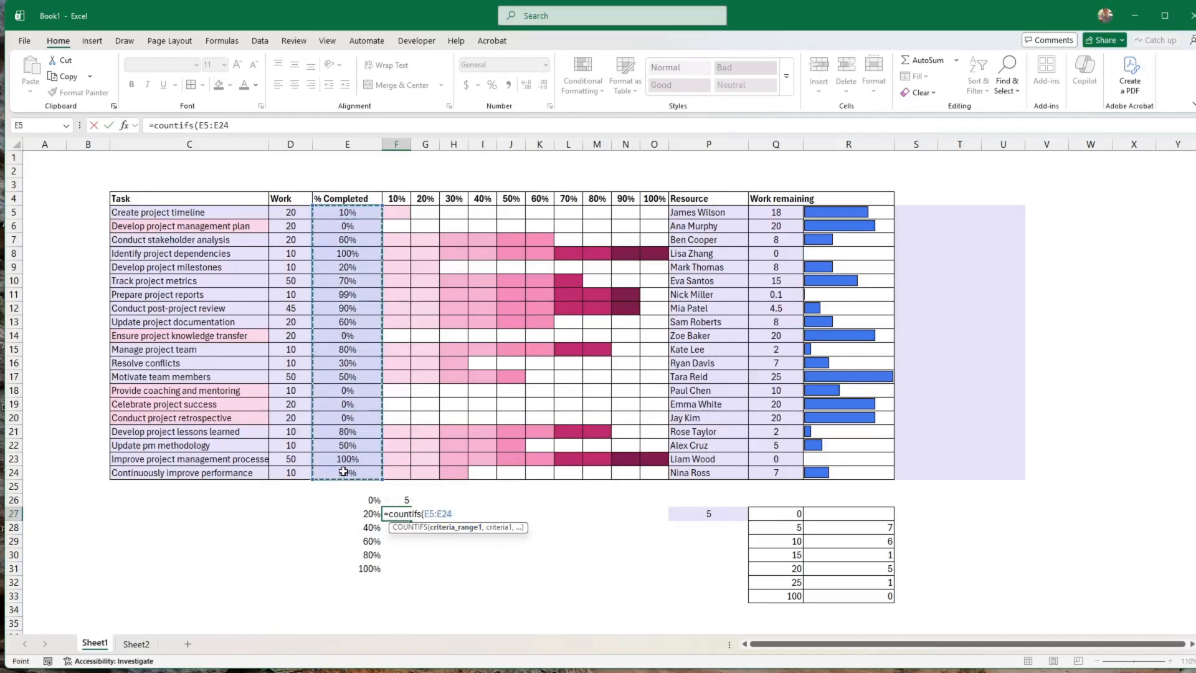
pyautogui.press('F4')
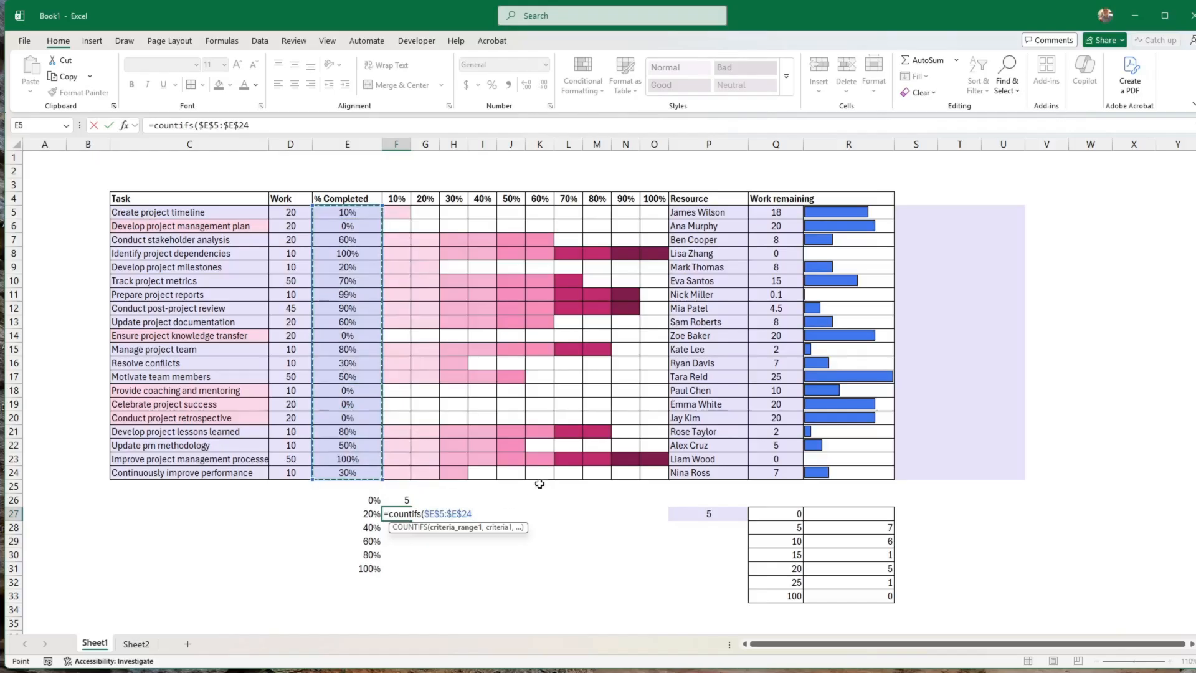
pyautogui.write(',">"&')
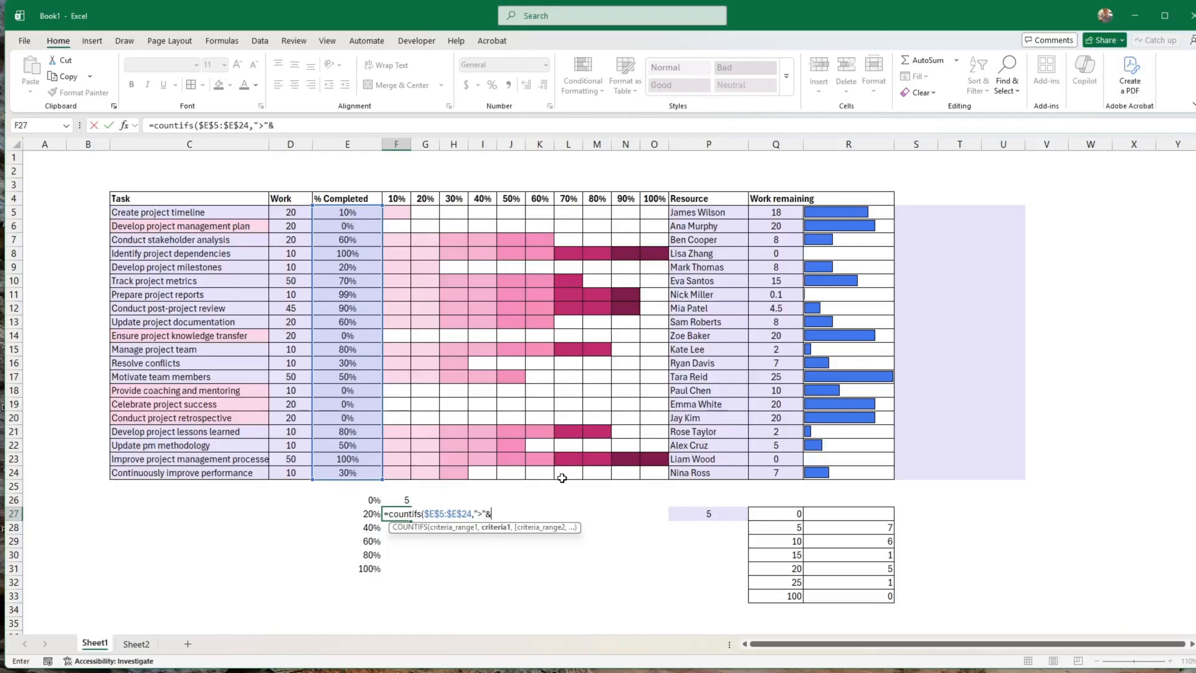
pyautogui.click(355, 500)
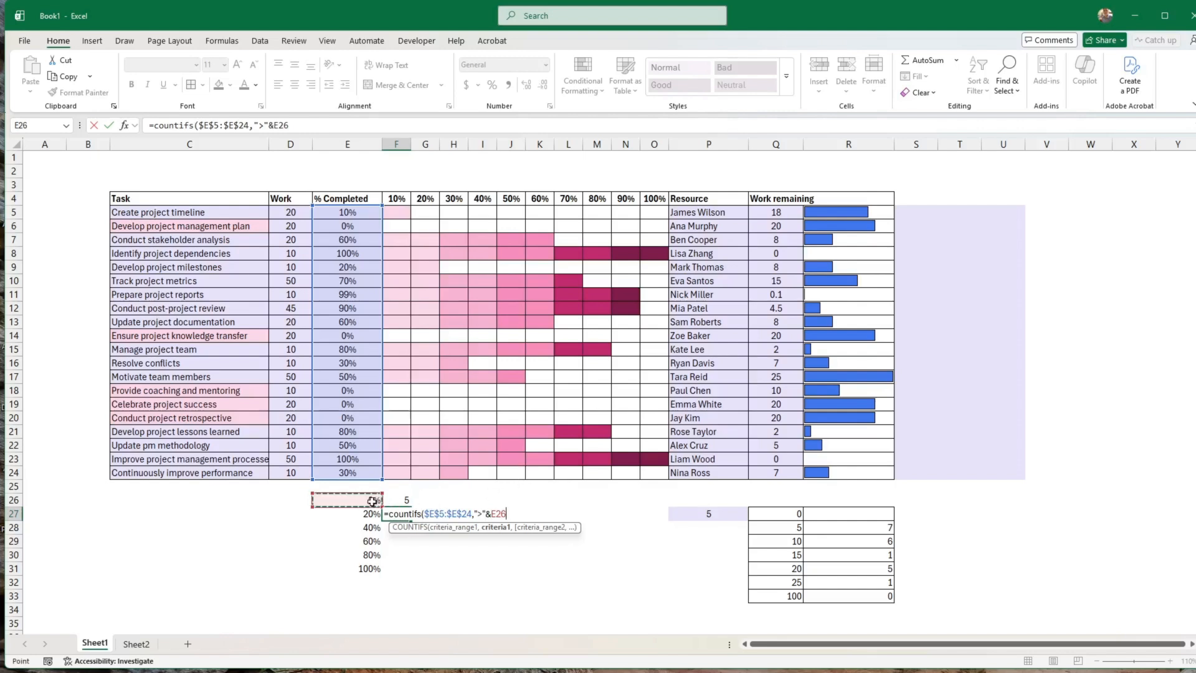
# Add a second COUNTIFS condition requiring $E$5:$E$24 to be less than or equal to E27, and enter the formula
pyautogui.write(',')
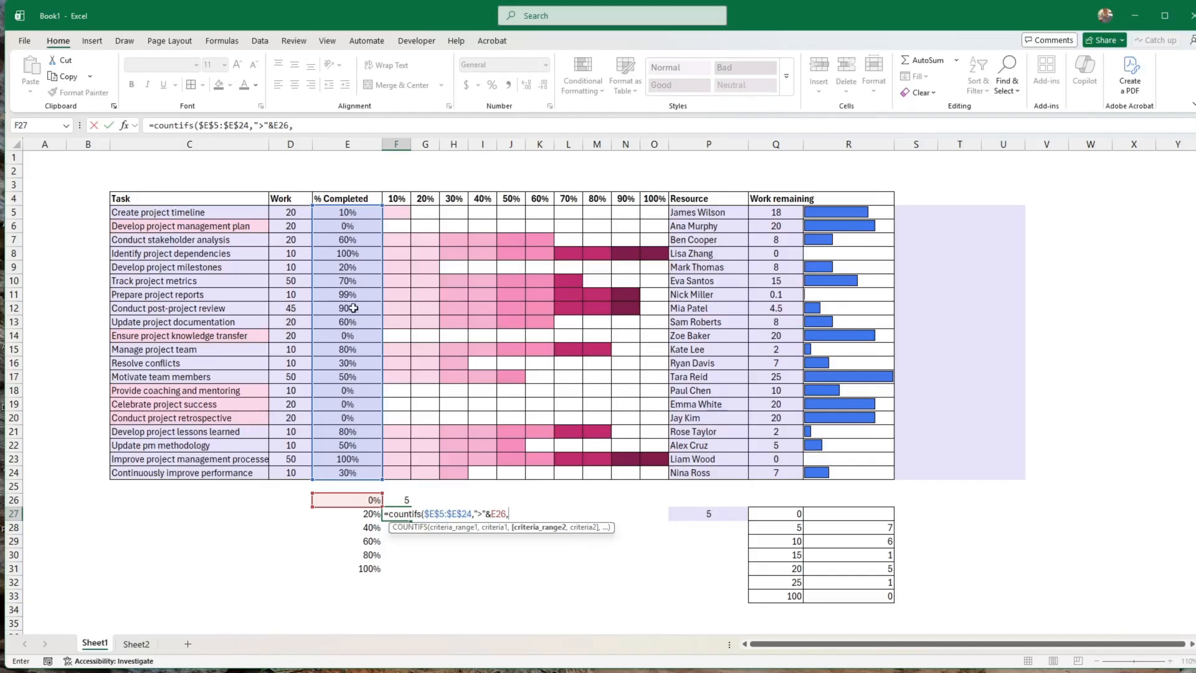
pyautogui.moveTo(347, 212); pyautogui.dragTo(344, 472)
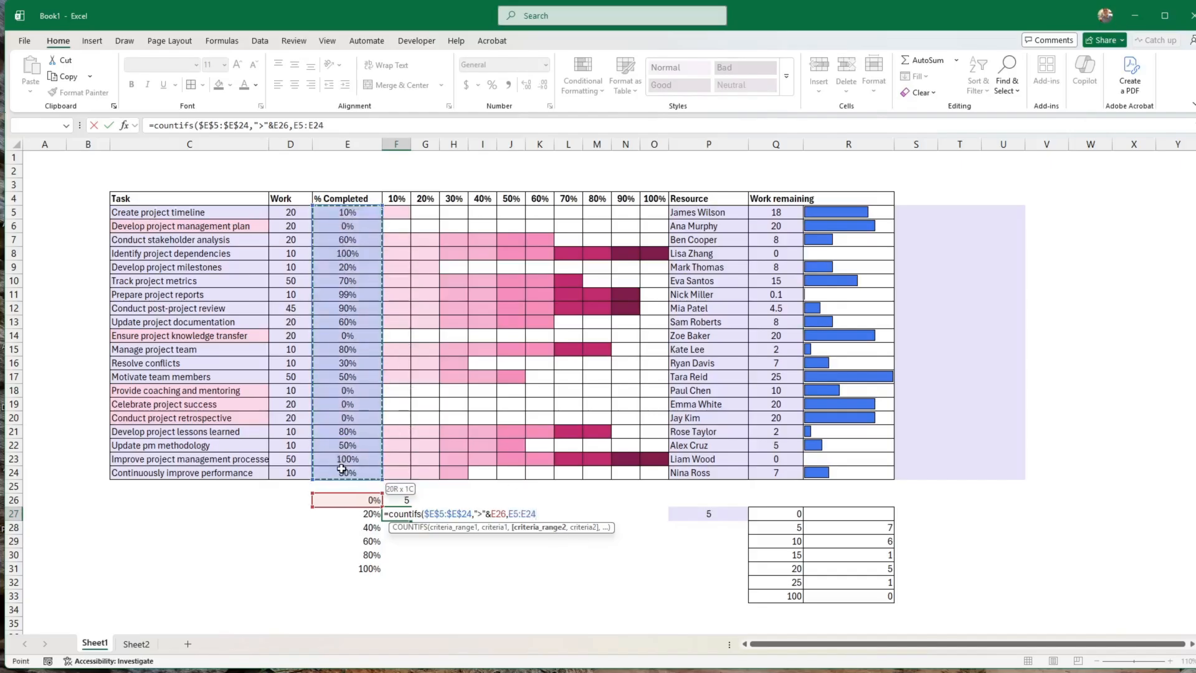
pyautogui.press('F4')
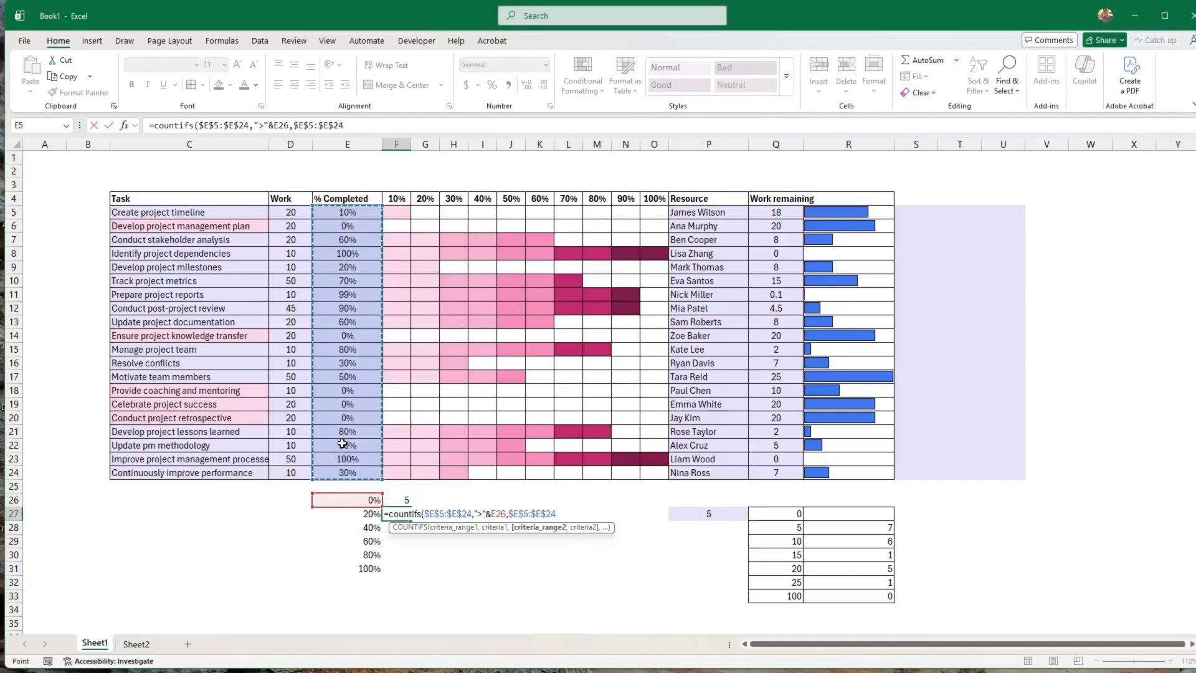
pyautogui.write(',"<="&')
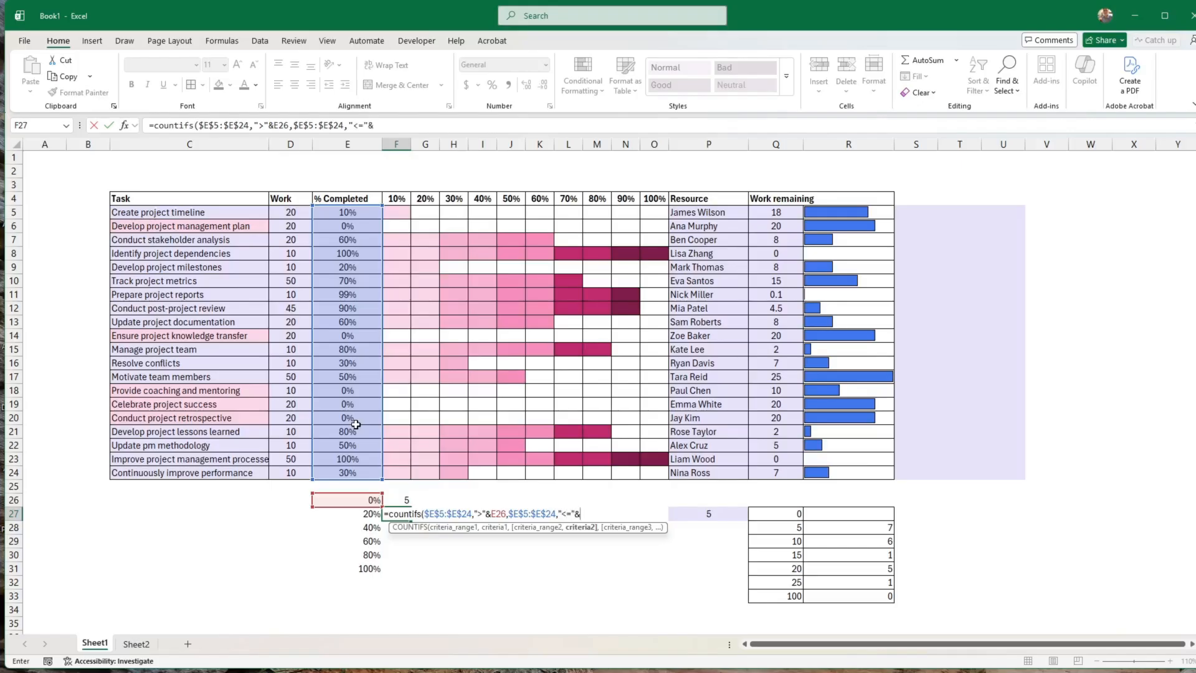
pyautogui.click(350, 514)
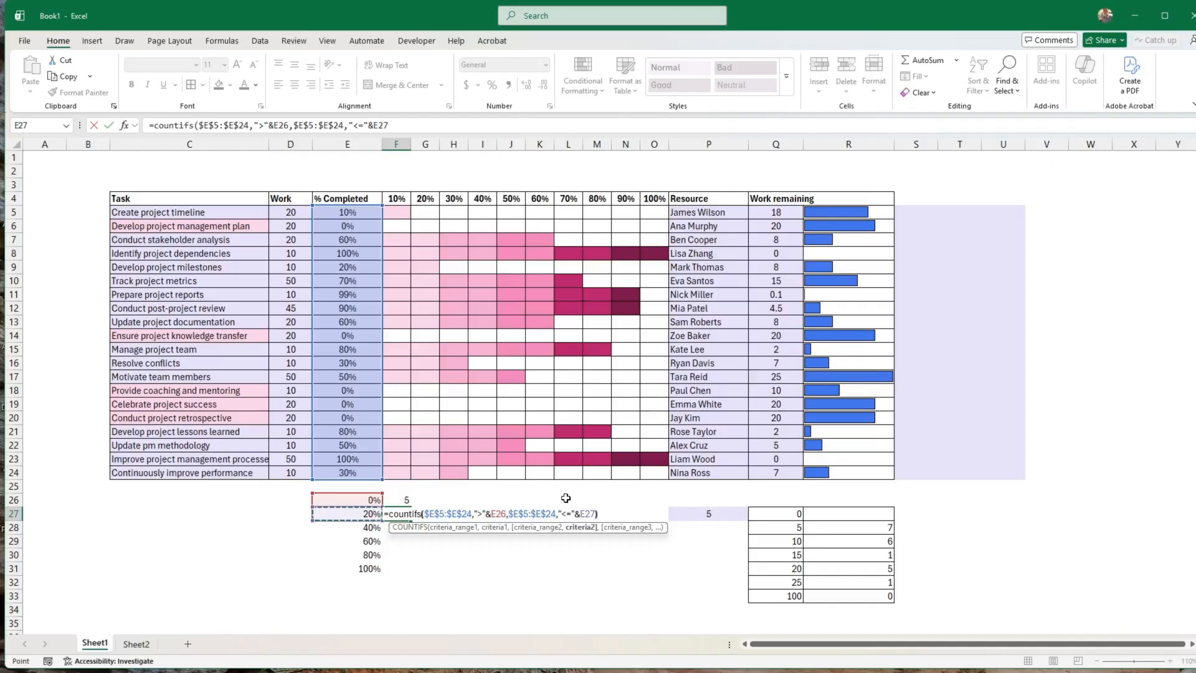
pyautogui.write(')')
pyautogui.hotkey('ctrl', 'Return')
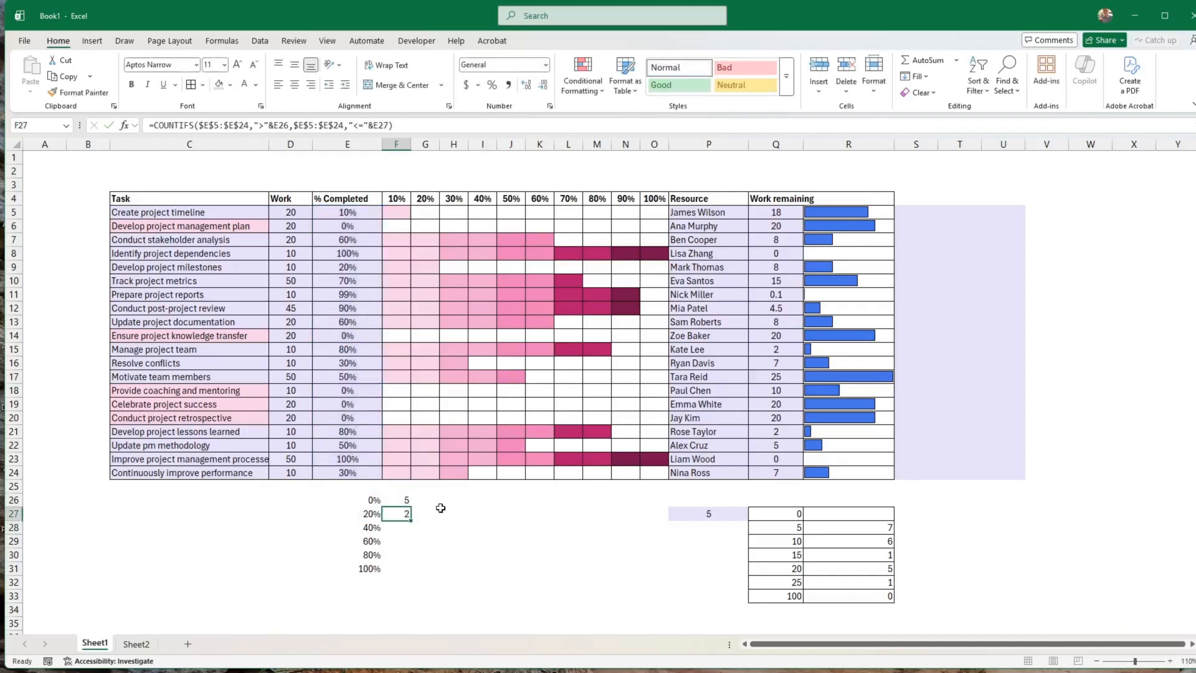
# Check the matching percentages in E5 and E9, and fill the COUNTIFS formula from F27 down to F31
pyautogui.click(358, 213)
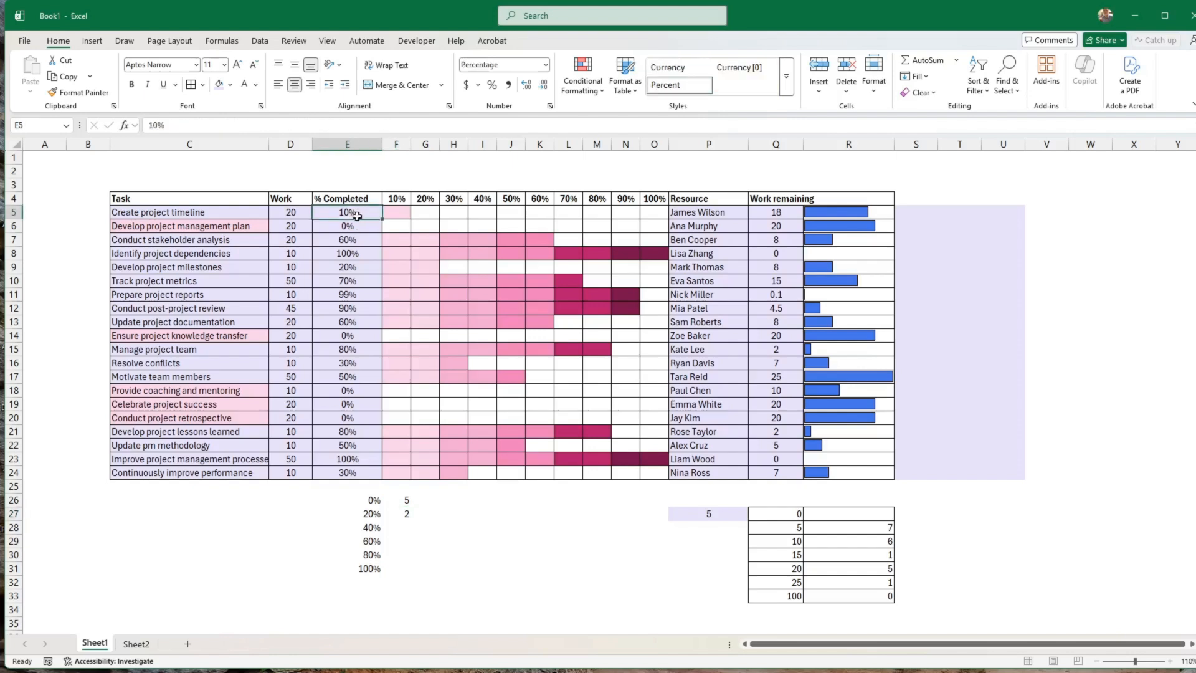
pyautogui.click(348, 269)
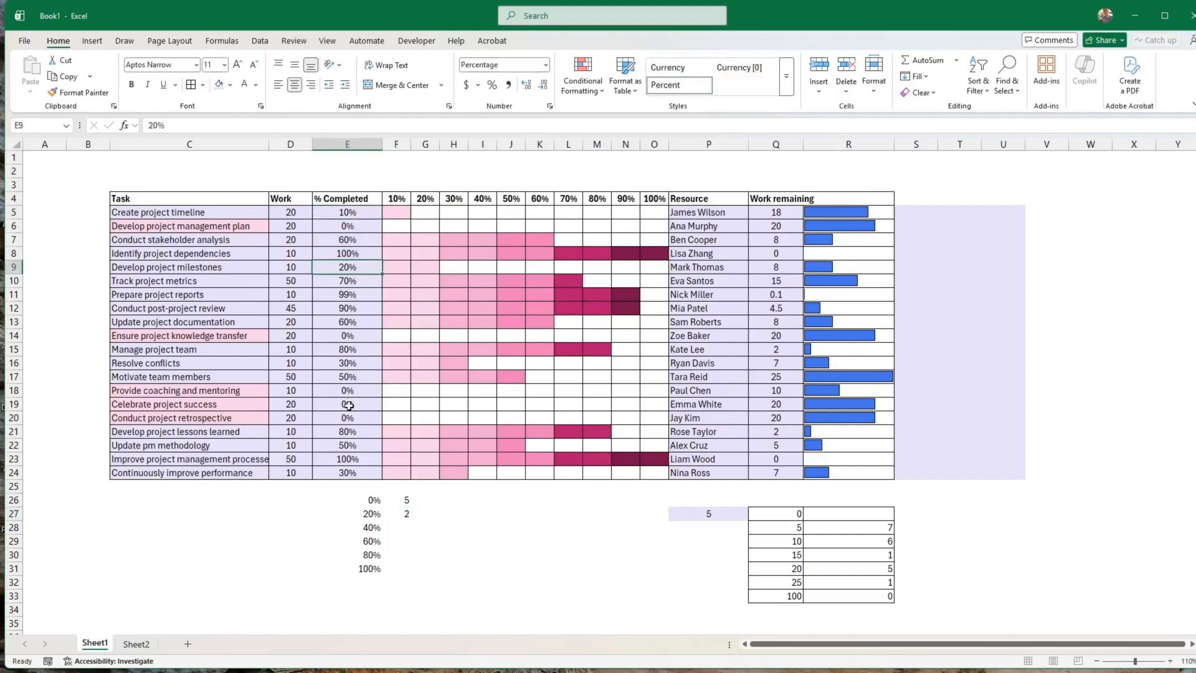
pyautogui.click(404, 515)
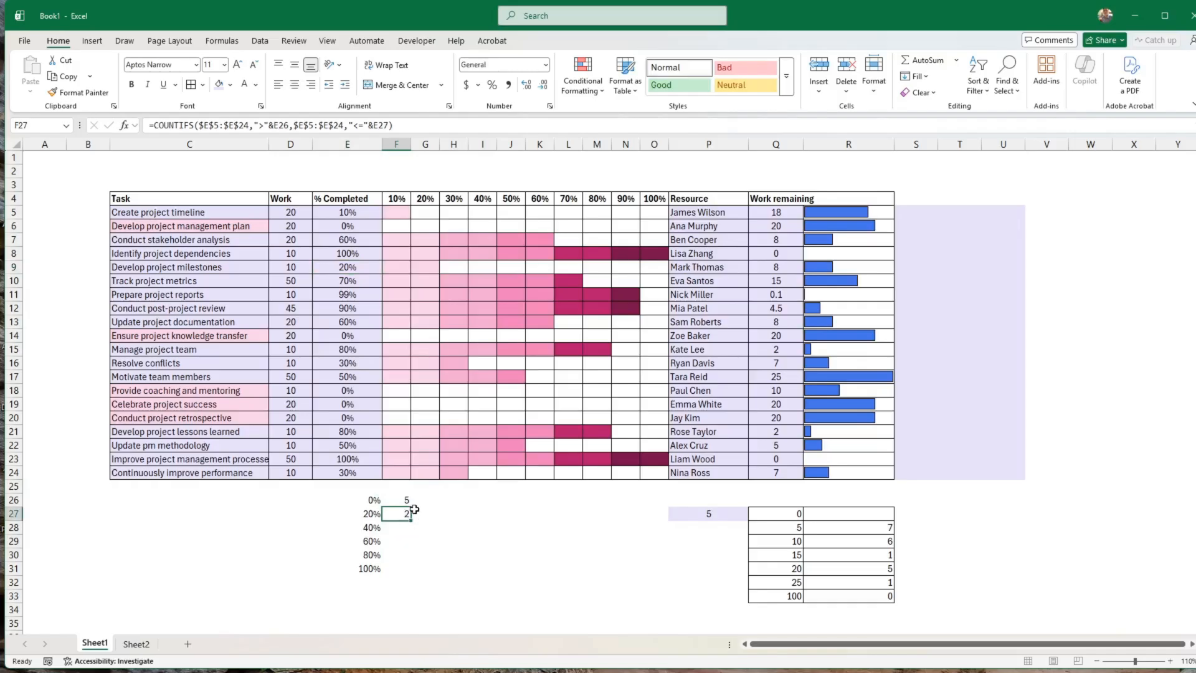
pyautogui.moveTo(410, 520); pyautogui.dragTo(407, 576)
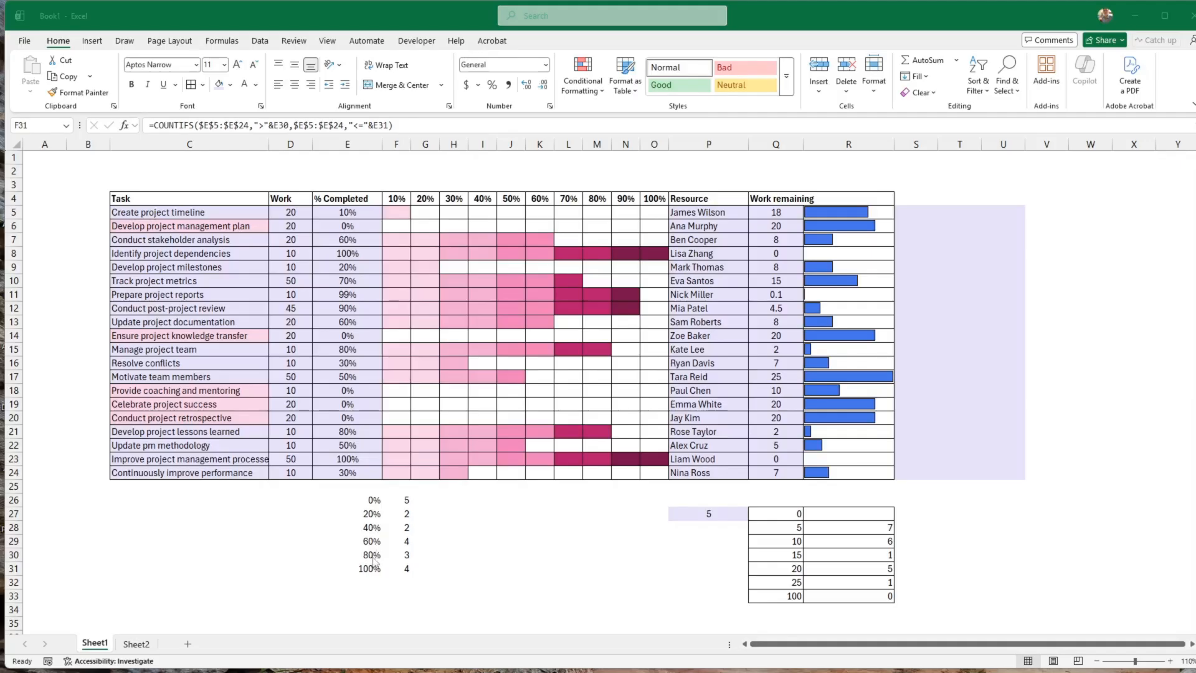
pyautogui.click(408, 570)
# Add a 100% row below the percentage limits in E32 and label it "completed" in G32
pyautogui.click(367, 582)
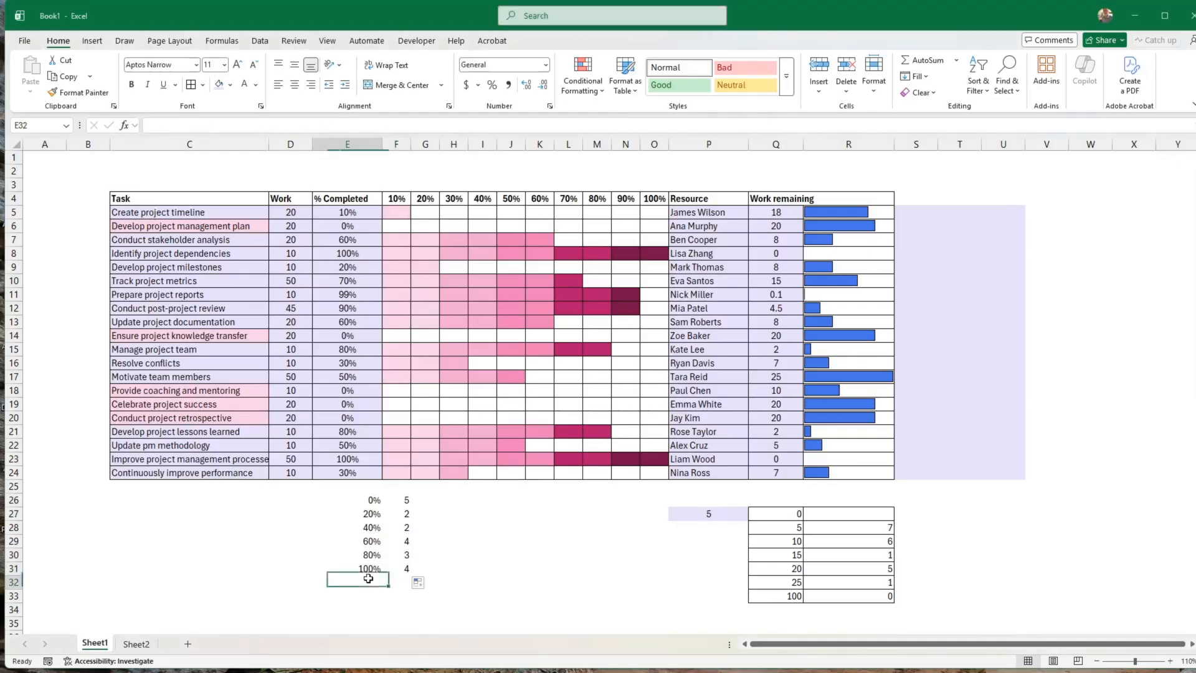
pyautogui.write('100')
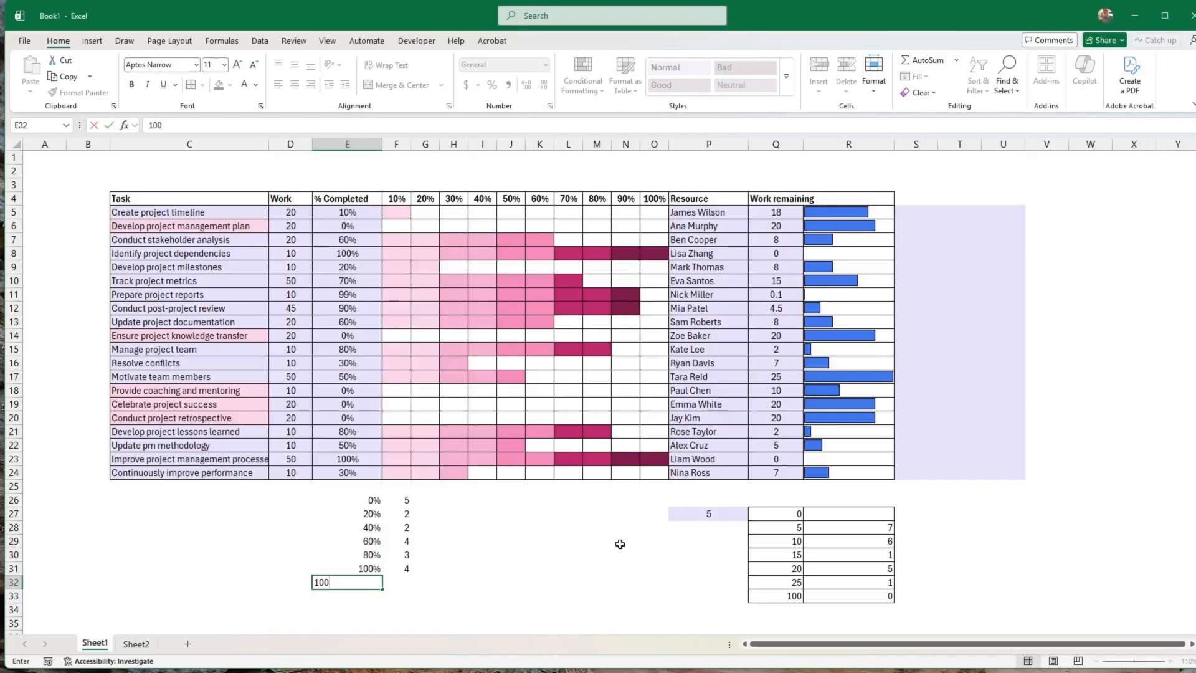
pyautogui.press('Tab')
pyautogui.press('Tab')
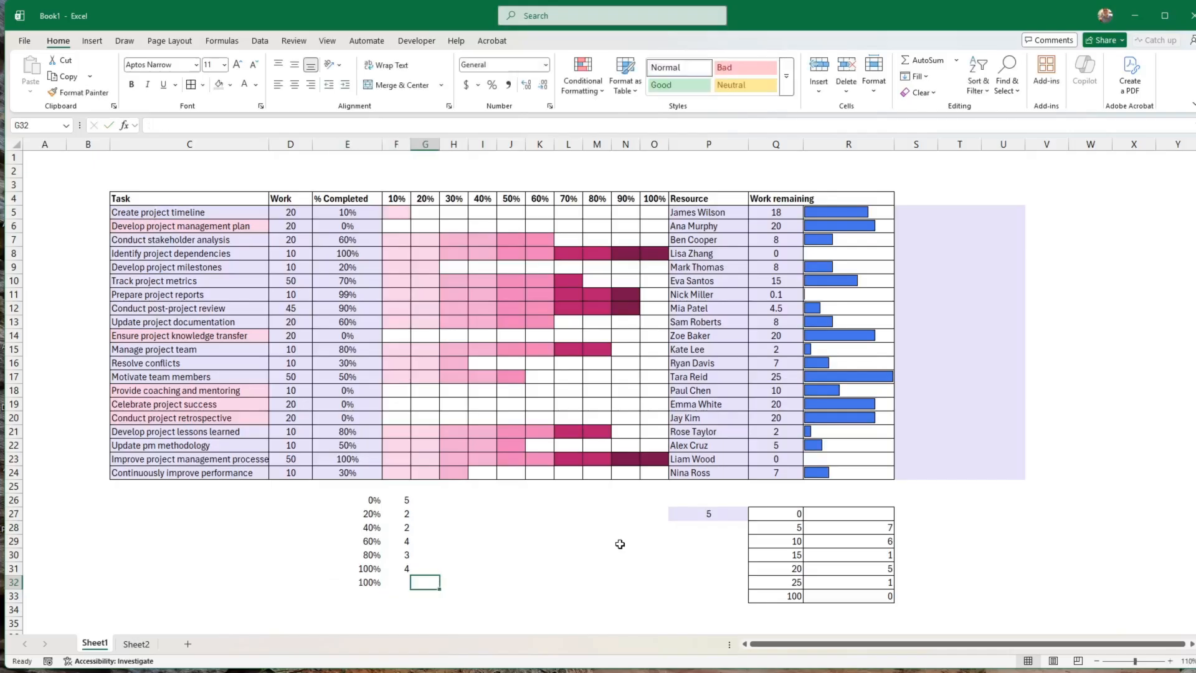
pyautogui.write('completed')
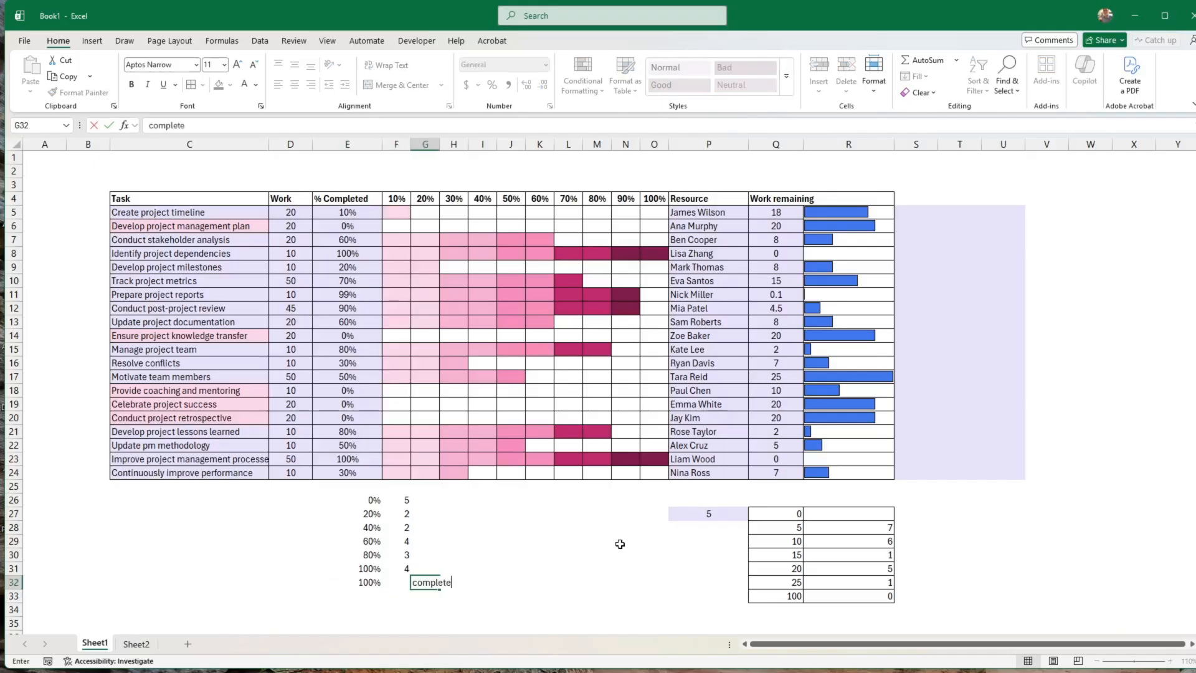
pyautogui.press('Return')
# Try 99% as the upper limit in E31, and set it back to 100%
pyautogui.press('Up')
pyautogui.press('Left')
pyautogui.press('Left')
pyautogui.press('Up')
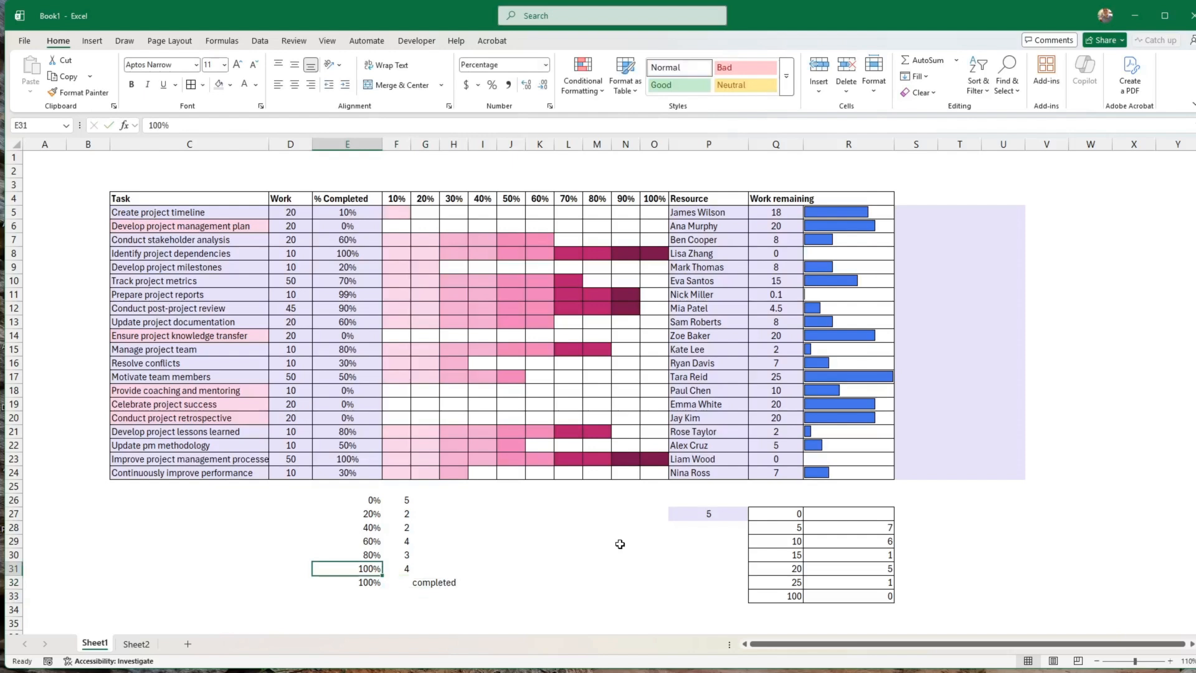
pyautogui.write('99')
pyautogui.press('Return')
pyautogui.press('Up')
pyautogui.write('100')
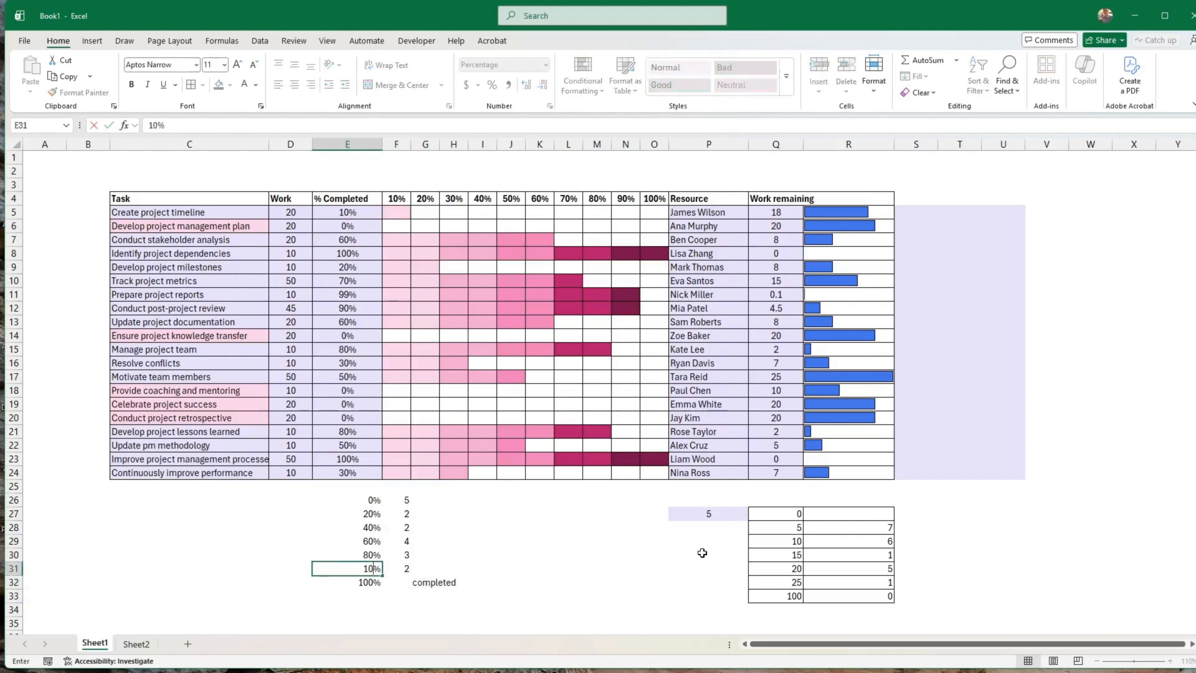
pyautogui.press('Return')
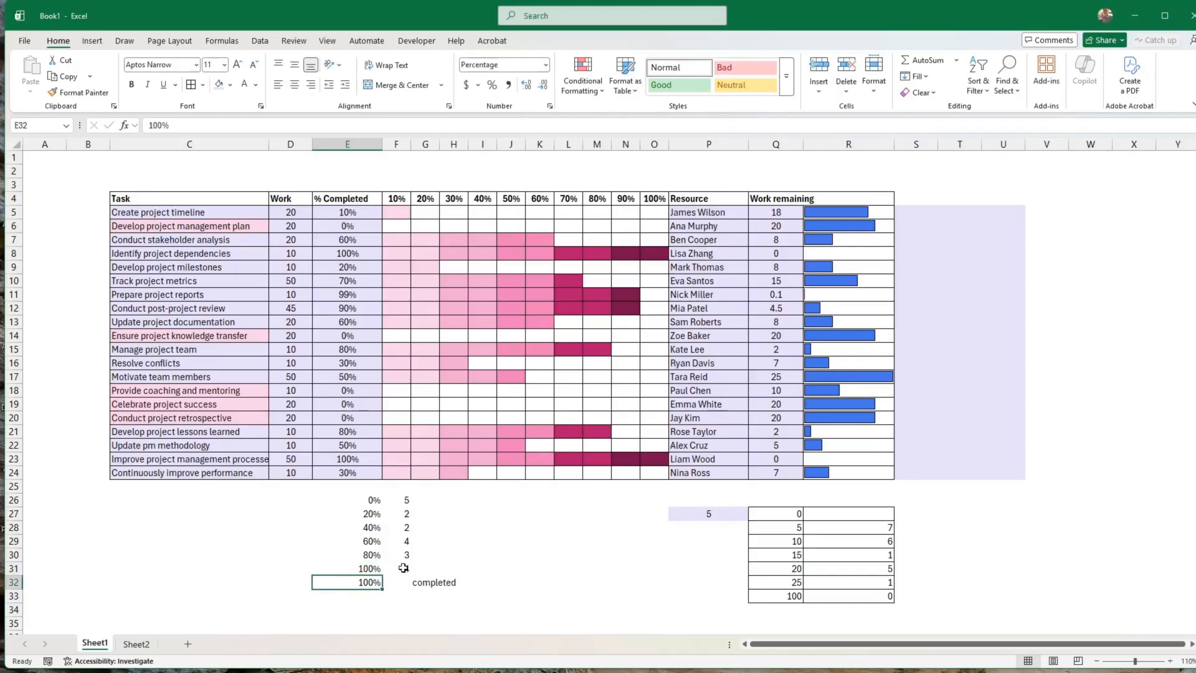
# Change the second condition of the COUNTIFS formula in F31 to strictly less than E31
pyautogui.click(405, 567)
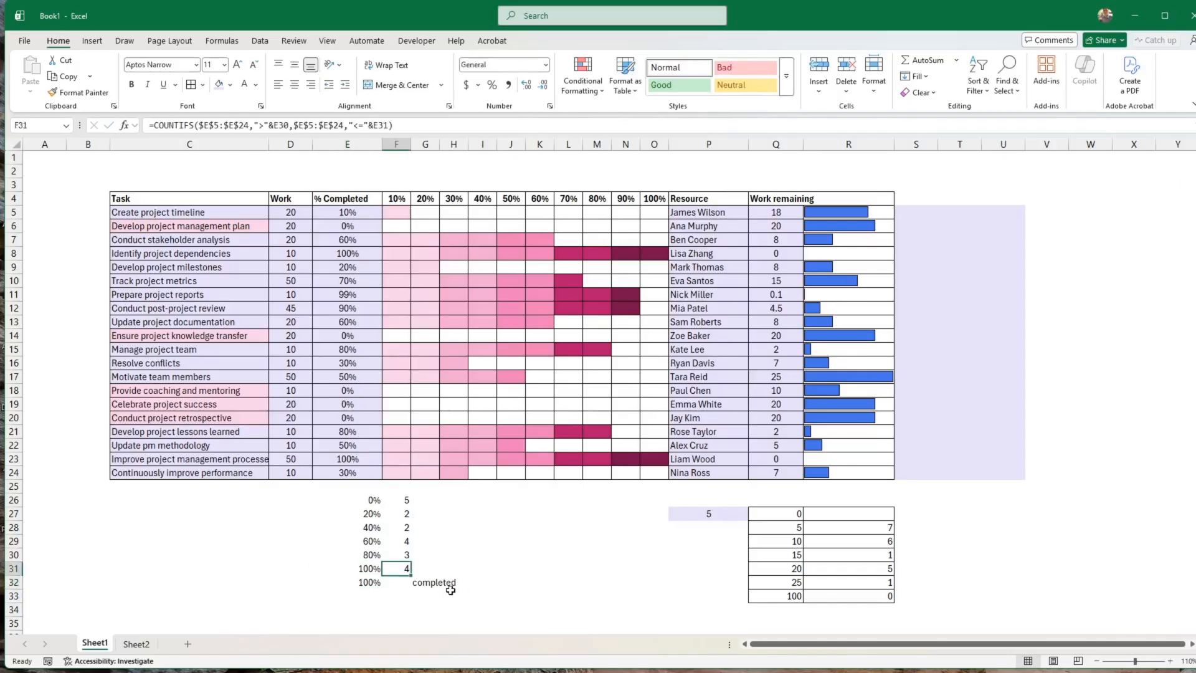
pyautogui.click(362, 124)
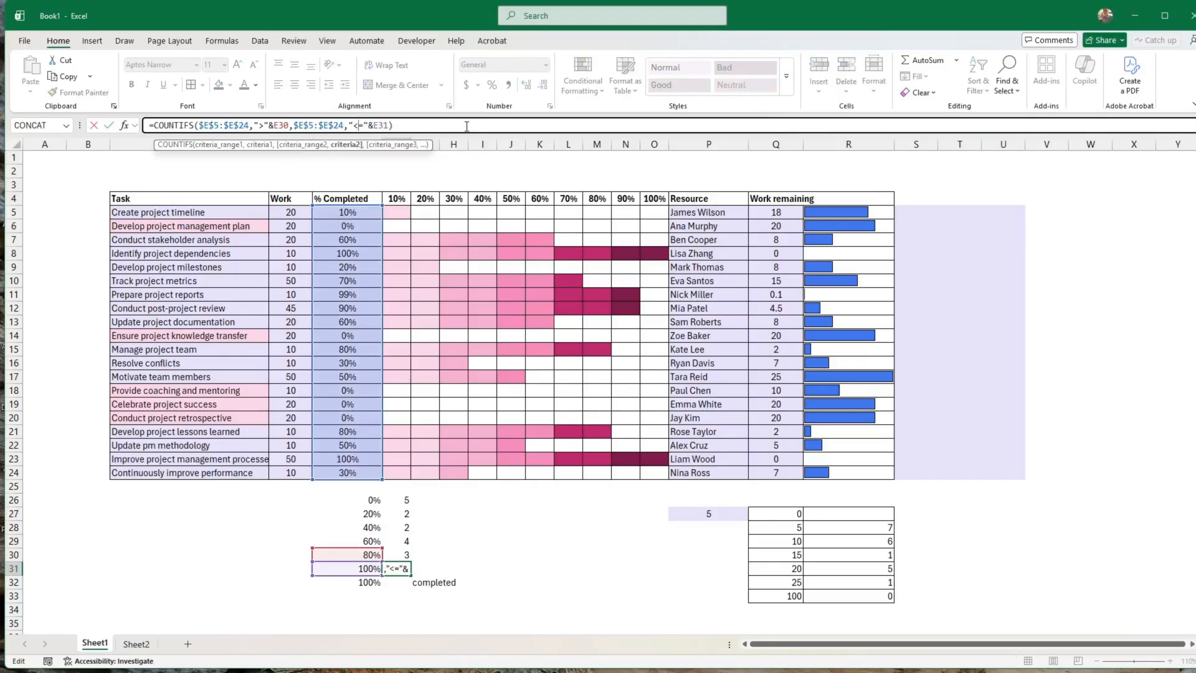
pyautogui.press('Delete')
pyautogui.press('Return')
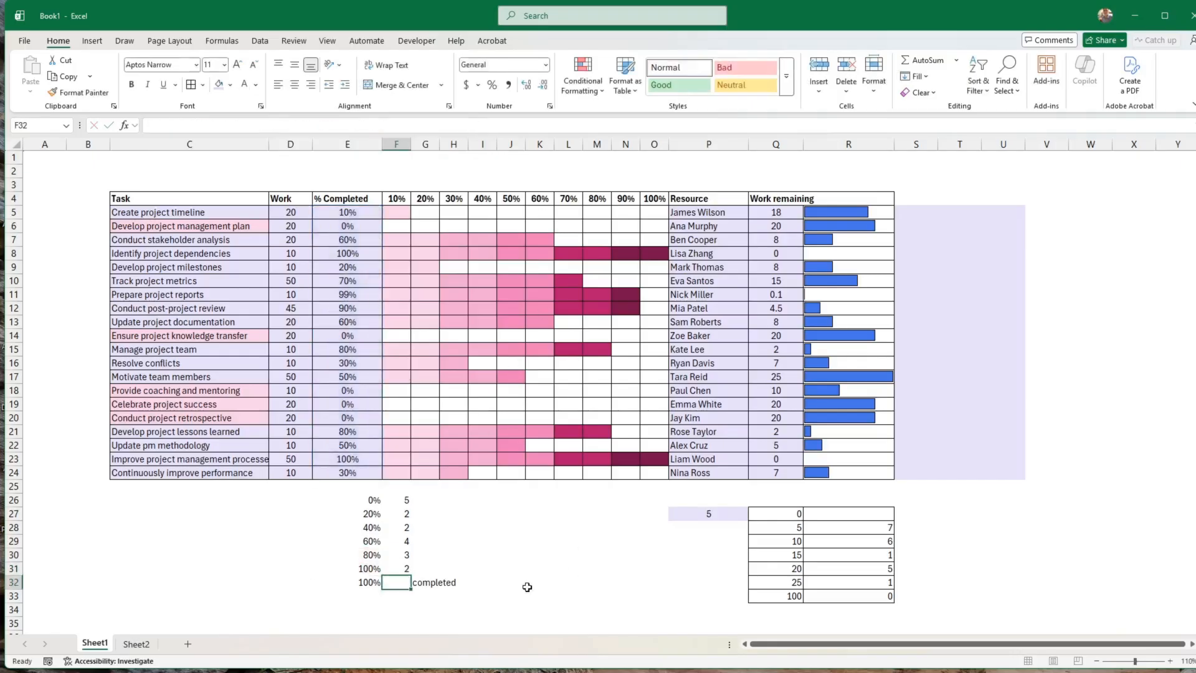
# Make the range in F26's COUNTIF formula fully absolute as $E$5:$E$24
pyautogui.click(398, 499)
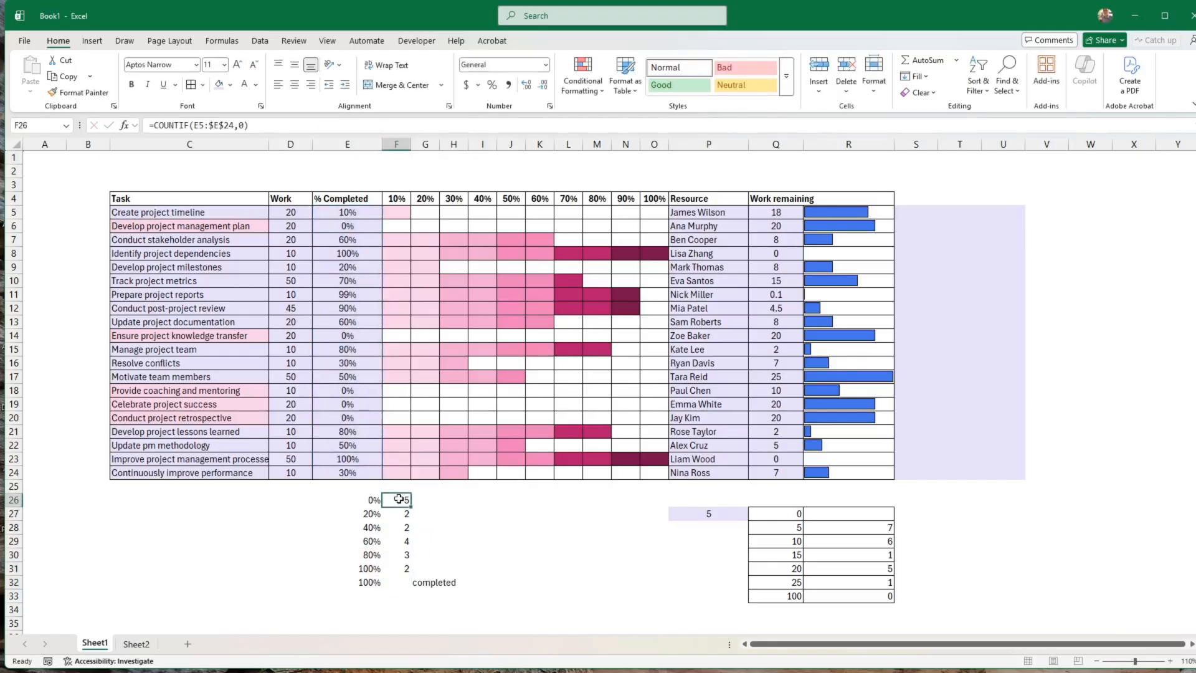
pyautogui.hotkey('ctrl', 'c')
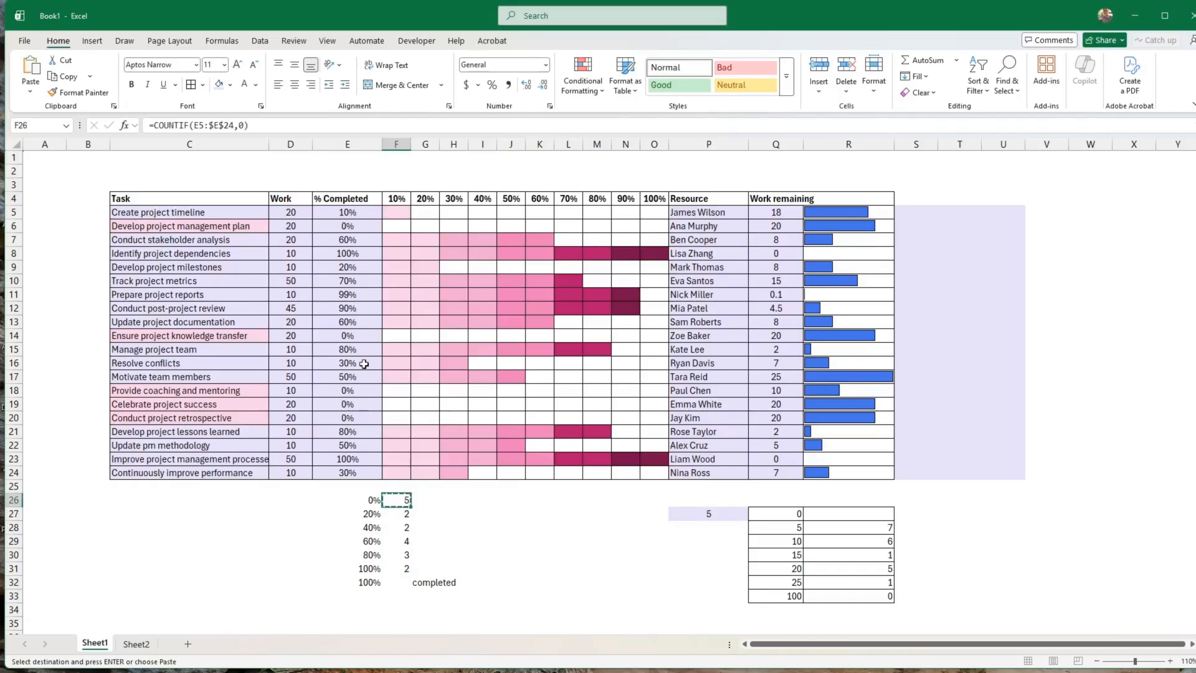
pyautogui.click(401, 515)
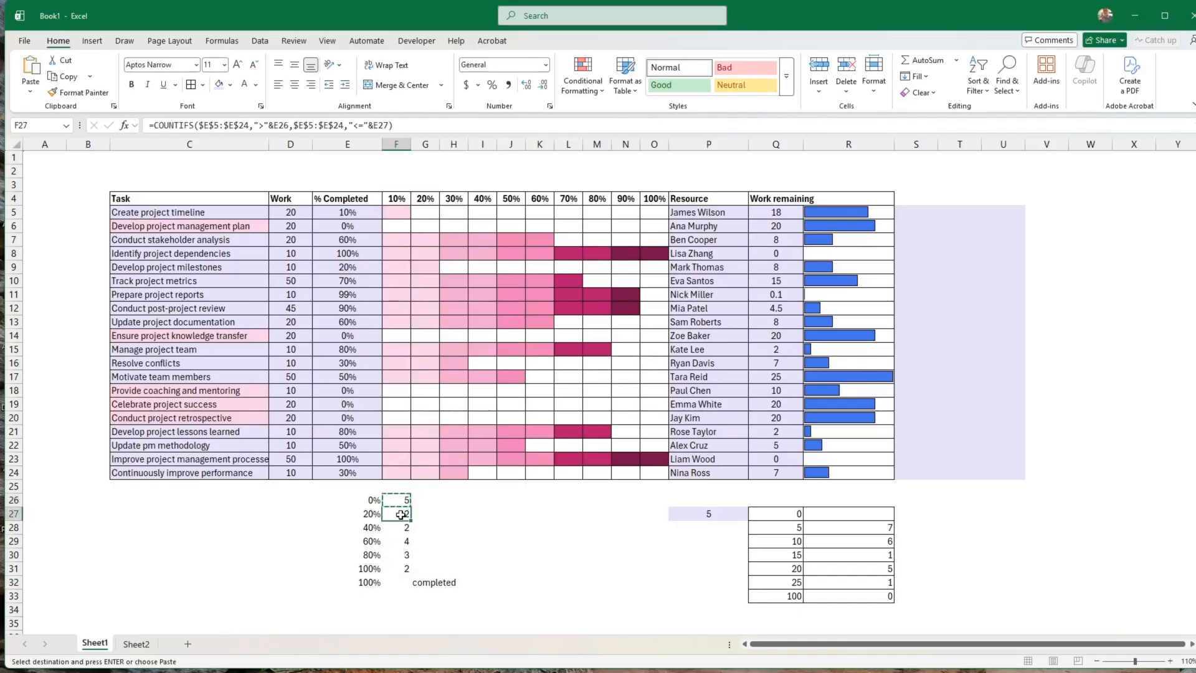
pyautogui.click(396, 499)
pyautogui.click(201, 125)
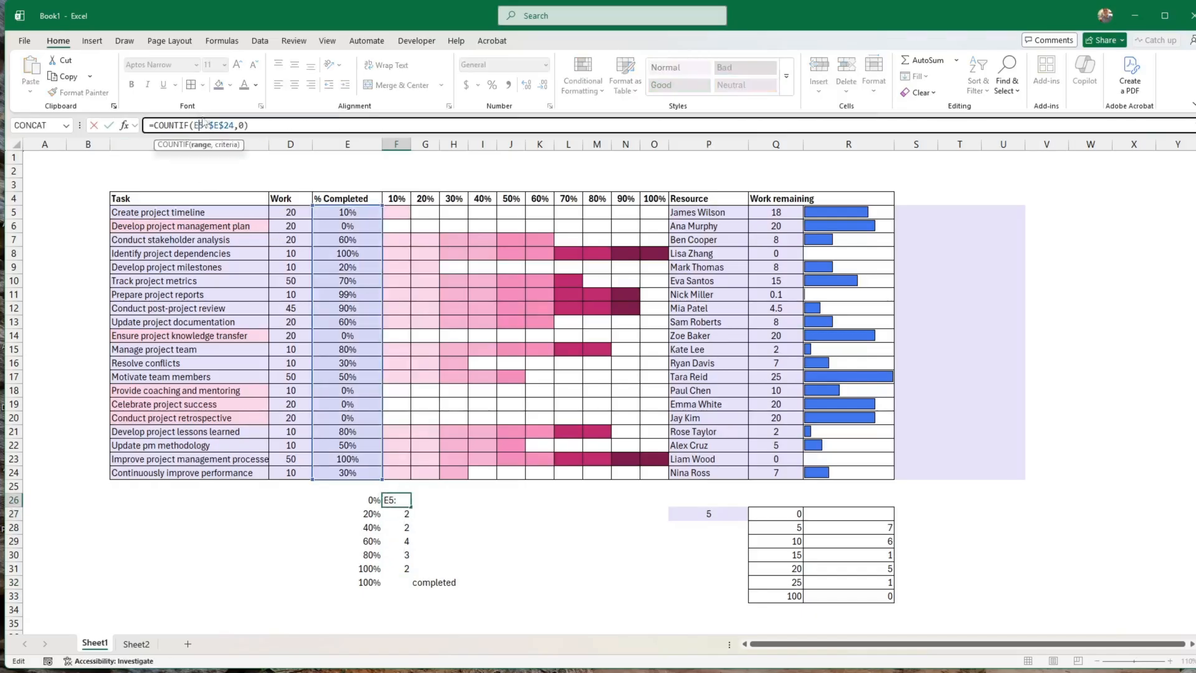
pyautogui.press('F4')
pyautogui.press('Return')
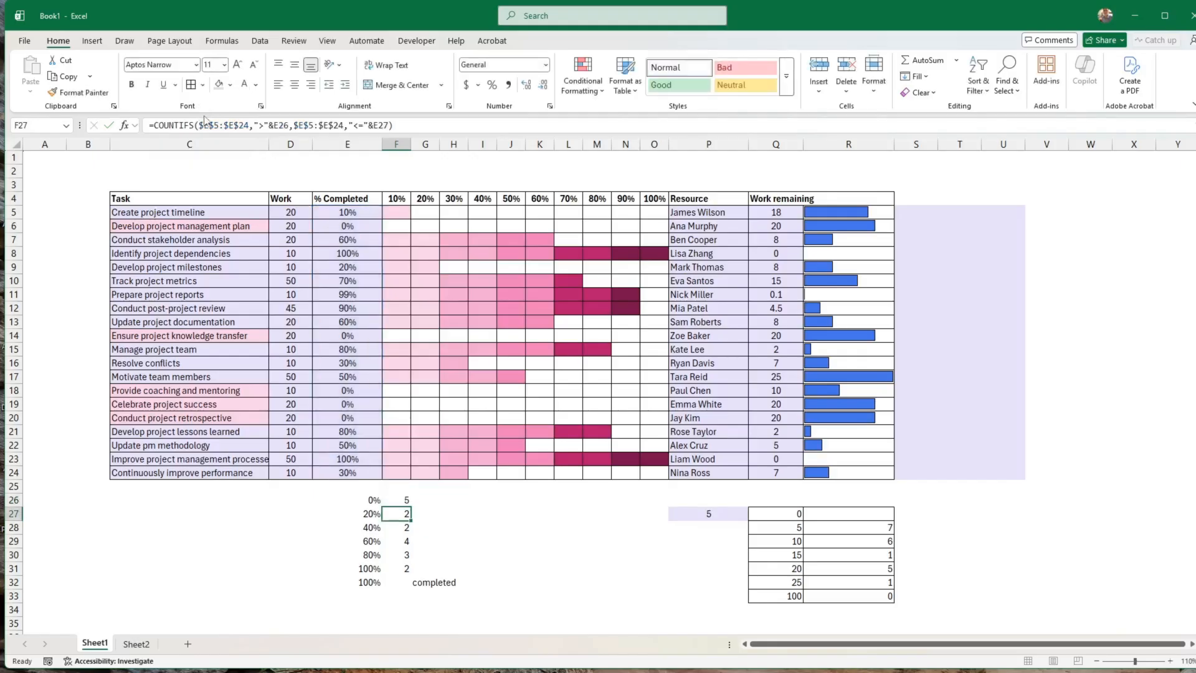
# Copy F26's COUNTIF formula into F32 and change its criterion to 1 to count the completed tasks
pyautogui.click(404, 501)
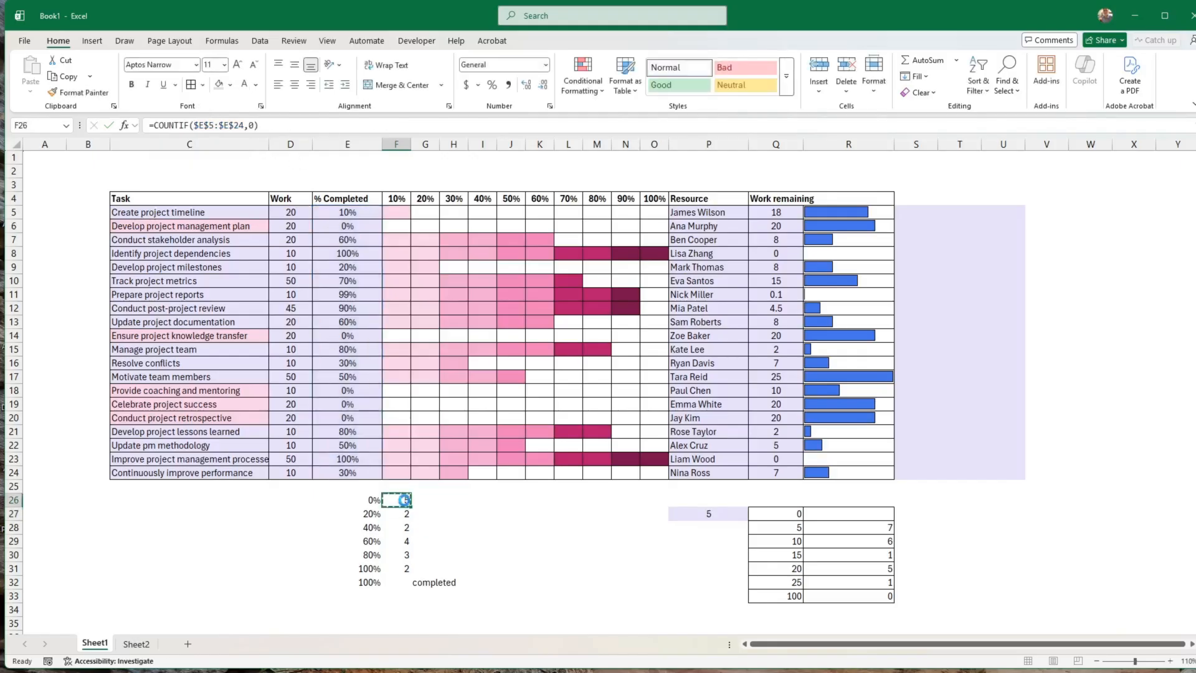
pyautogui.hotkey('ctrl', 'c')
pyautogui.click(397, 582)
pyautogui.hotkey('ctrl', 'v')
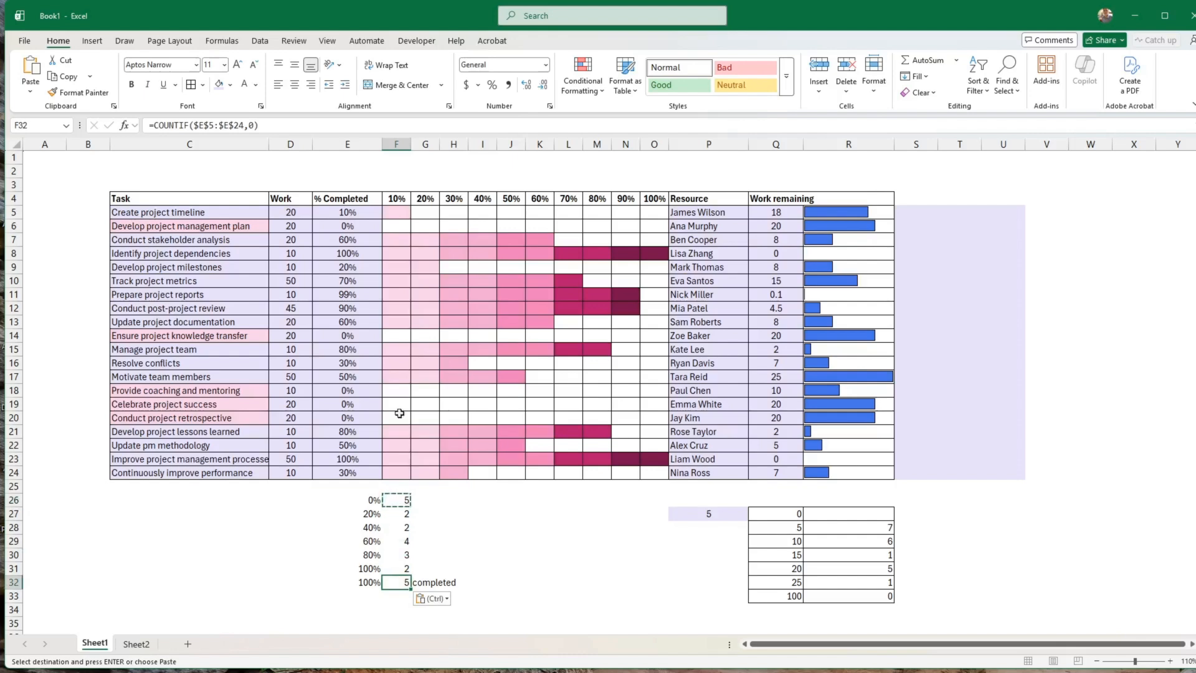
pyautogui.click(250, 125)
pyautogui.press('BackSpace')
pyautogui.write('1')
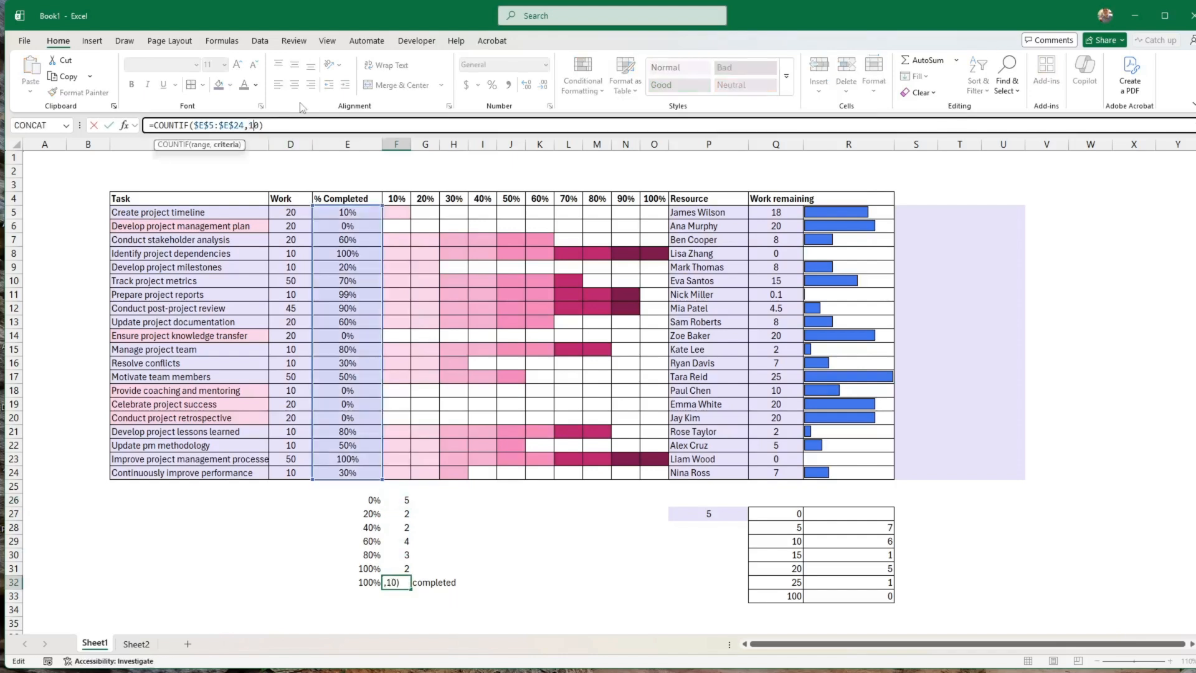
pyautogui.hotkey('ctrl', 'Return')
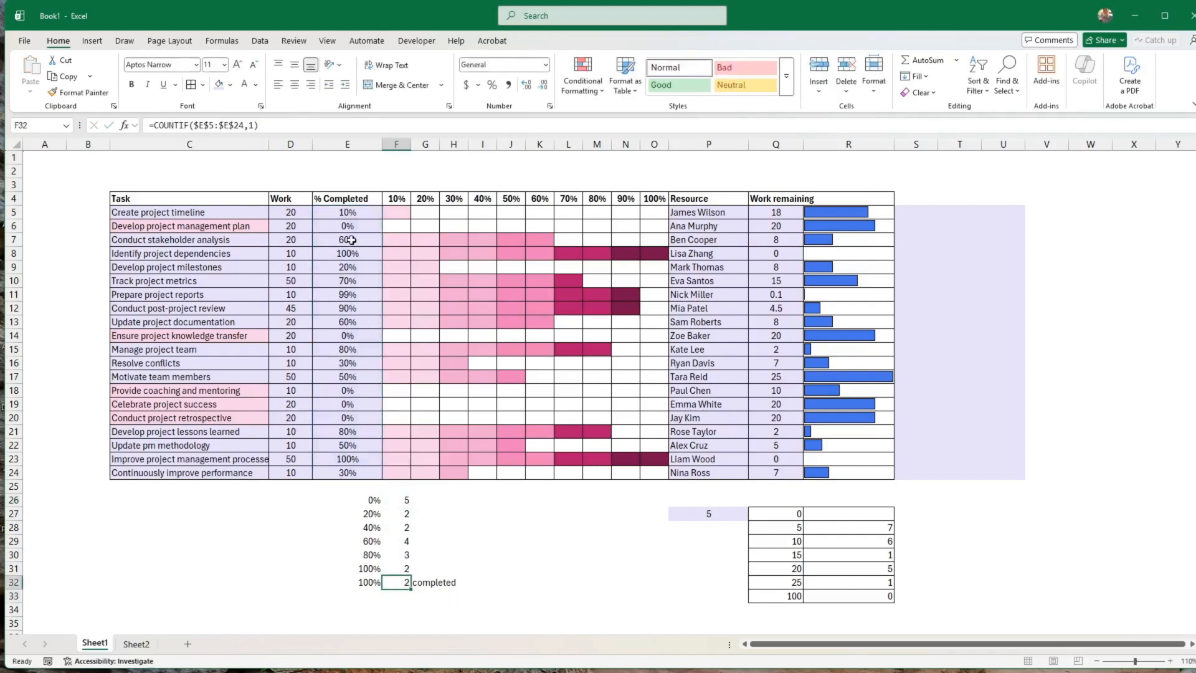
pyautogui.click(351, 253)
pyautogui.click(369, 459)
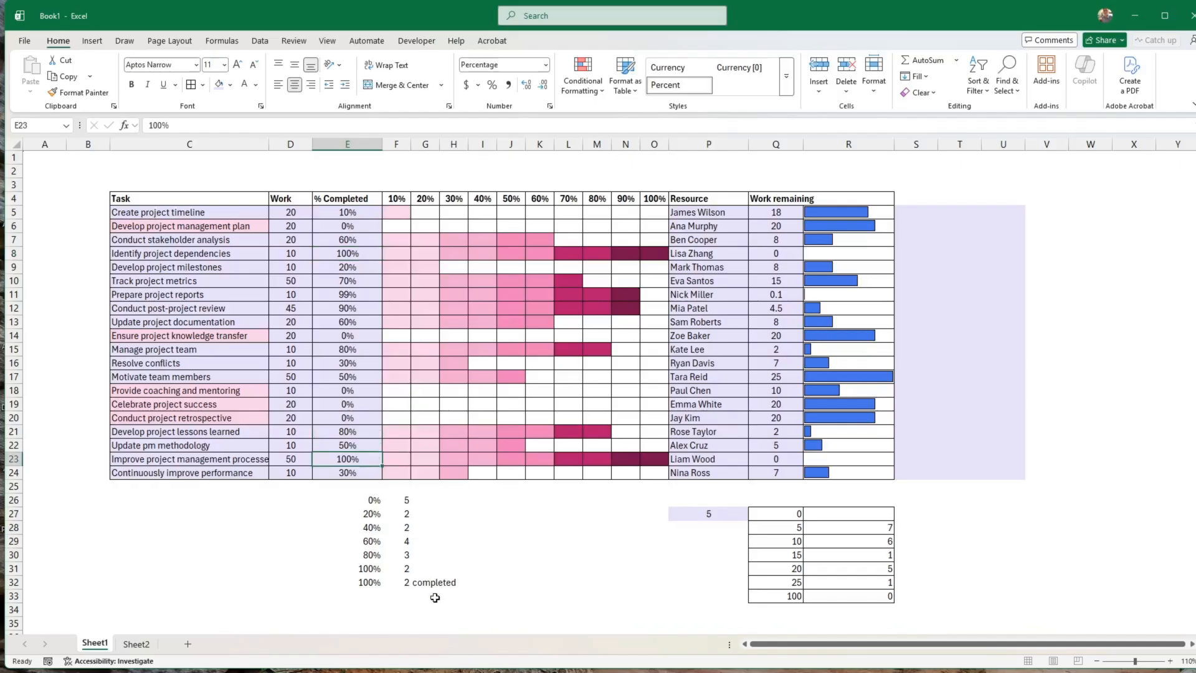
# Total the band counts in F34 with AutoSum over F26:F33
pyautogui.click(396, 609)
pyautogui.click(922, 60)
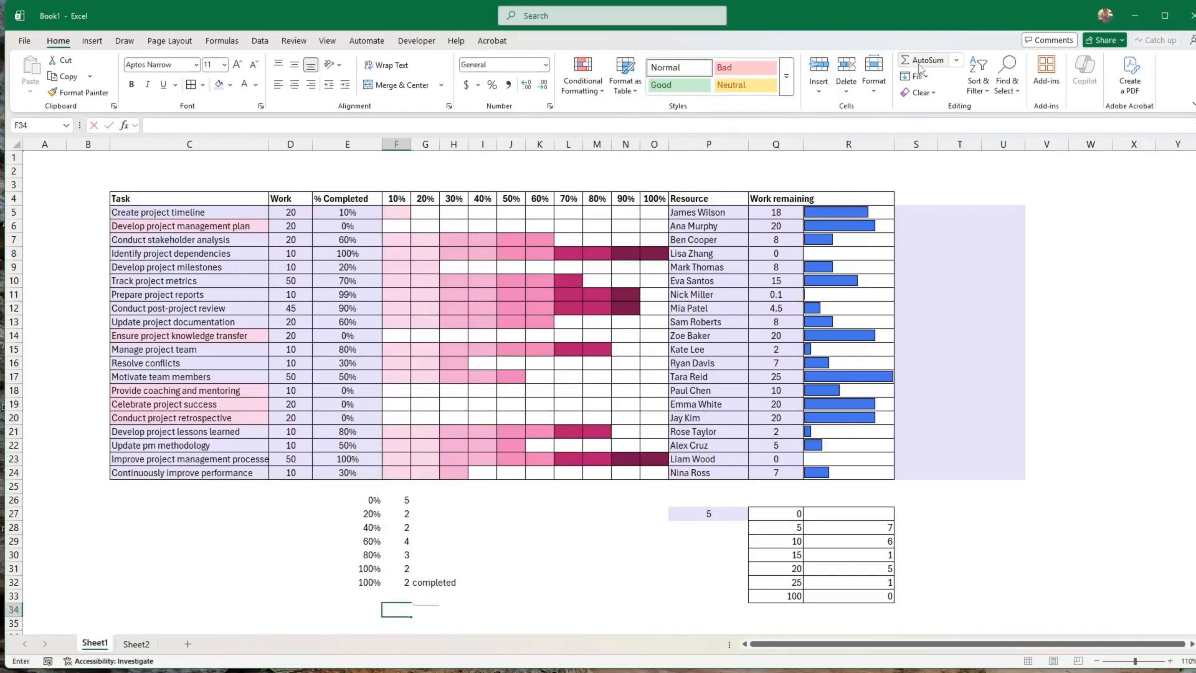
pyautogui.press('Return')
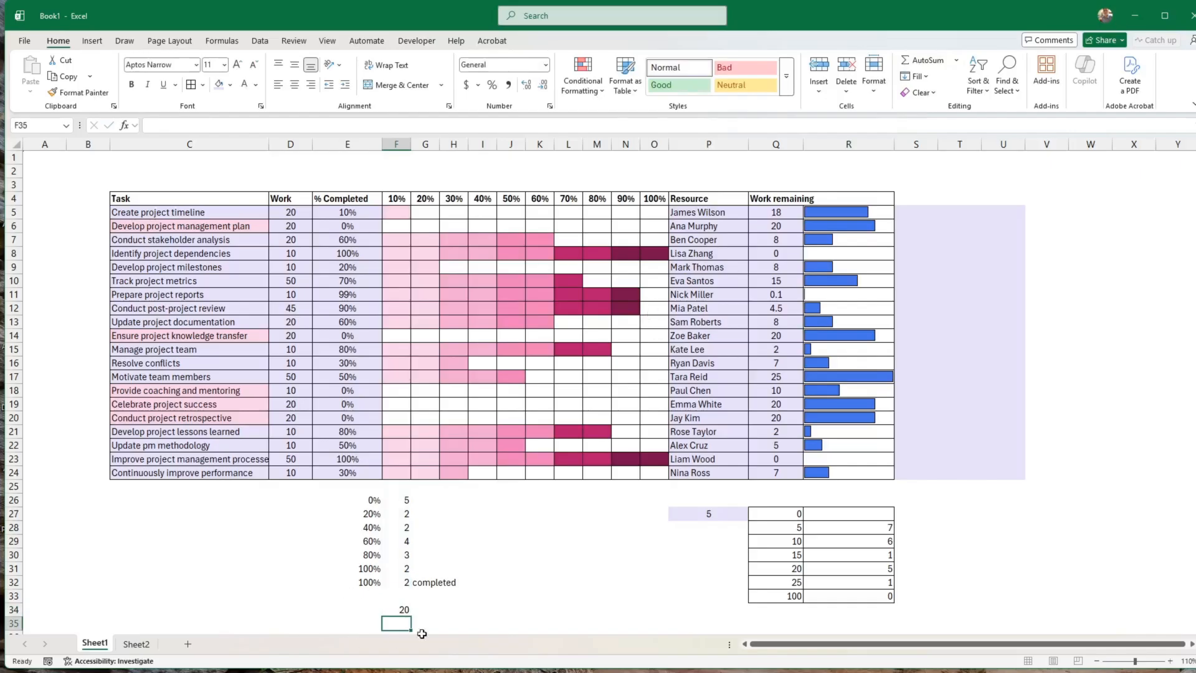
pyautogui.click(403, 611)
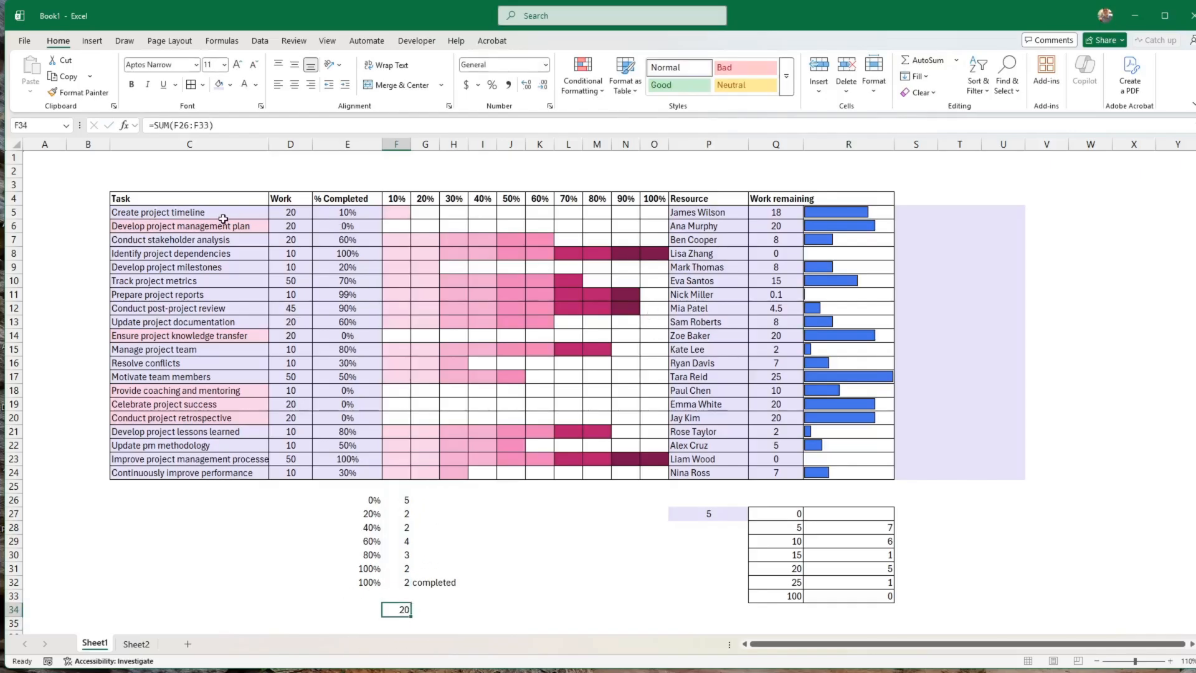
# Count the tasks in C26 with =COUNTA(C5:C24)
pyautogui.click(189, 500)
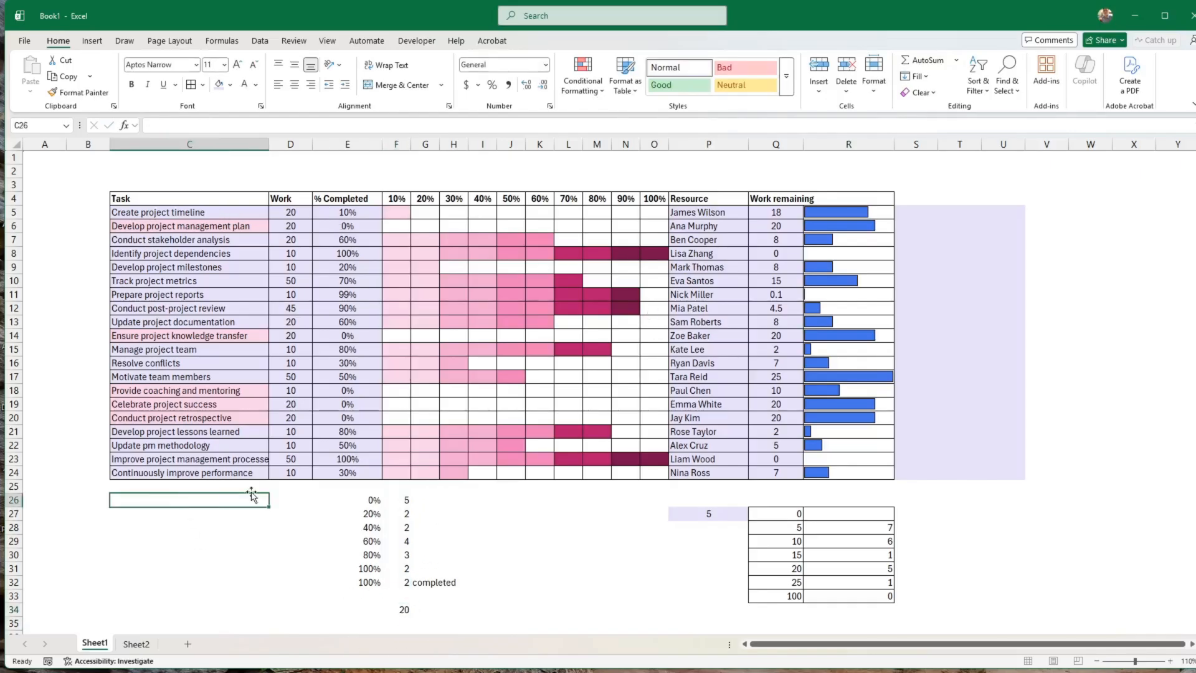
pyautogui.write('=counta(')
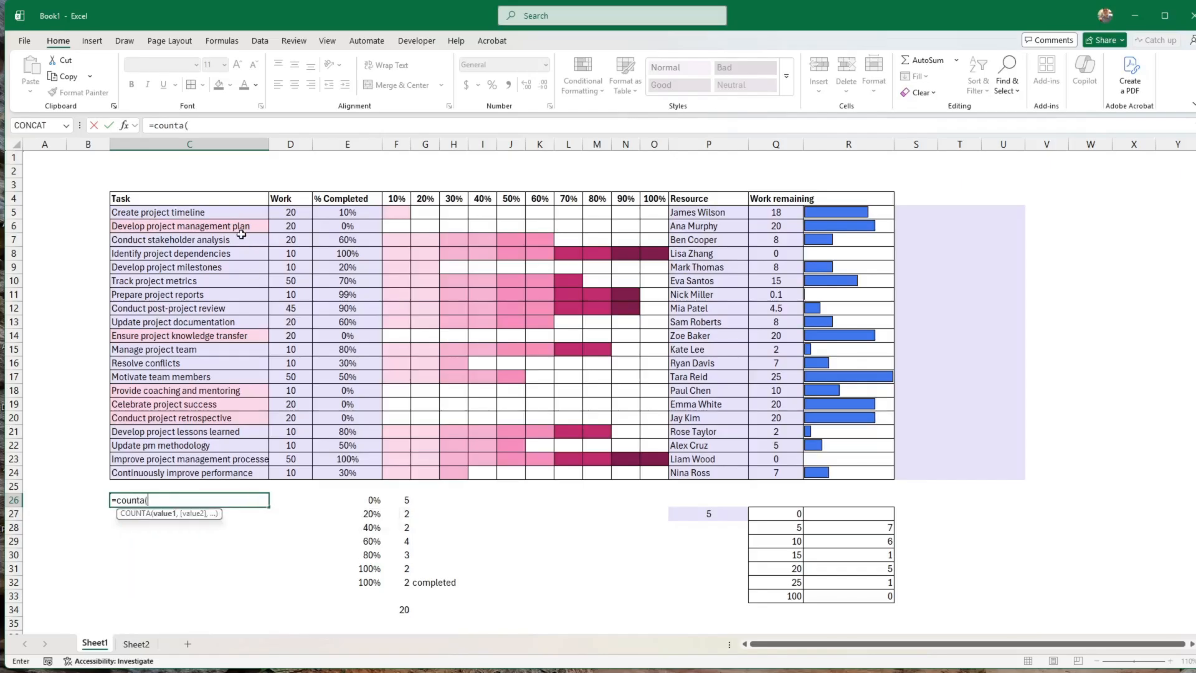
pyautogui.moveTo(226, 212); pyautogui.dragTo(219, 474)
pyautogui.press('Return')
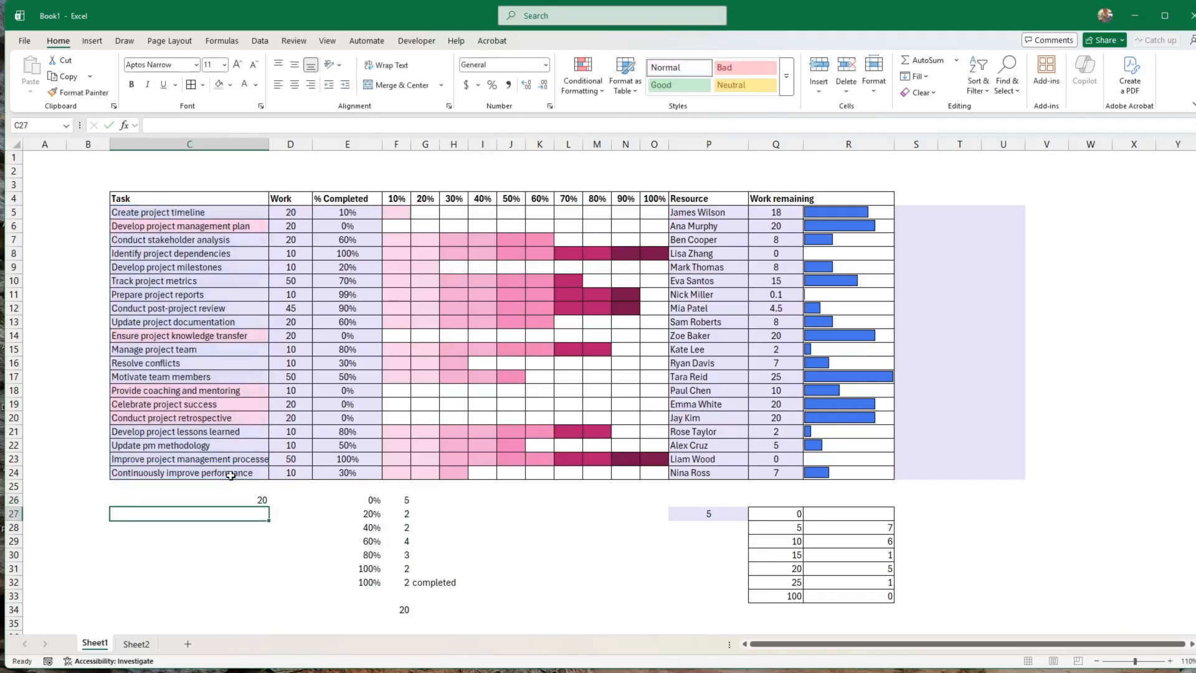
pyautogui.press('Up')
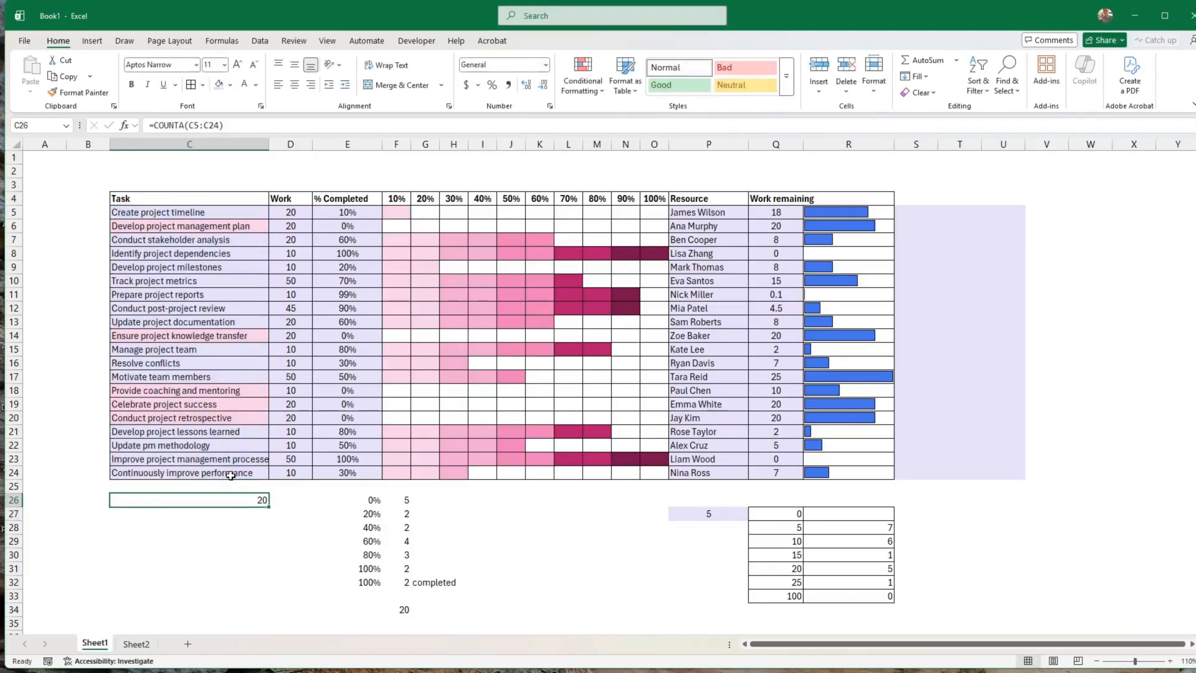
# Examine the total in F34, the 0% and 100% rows, and the count formulas in F27, F28 and F32
pyautogui.click(417, 610)
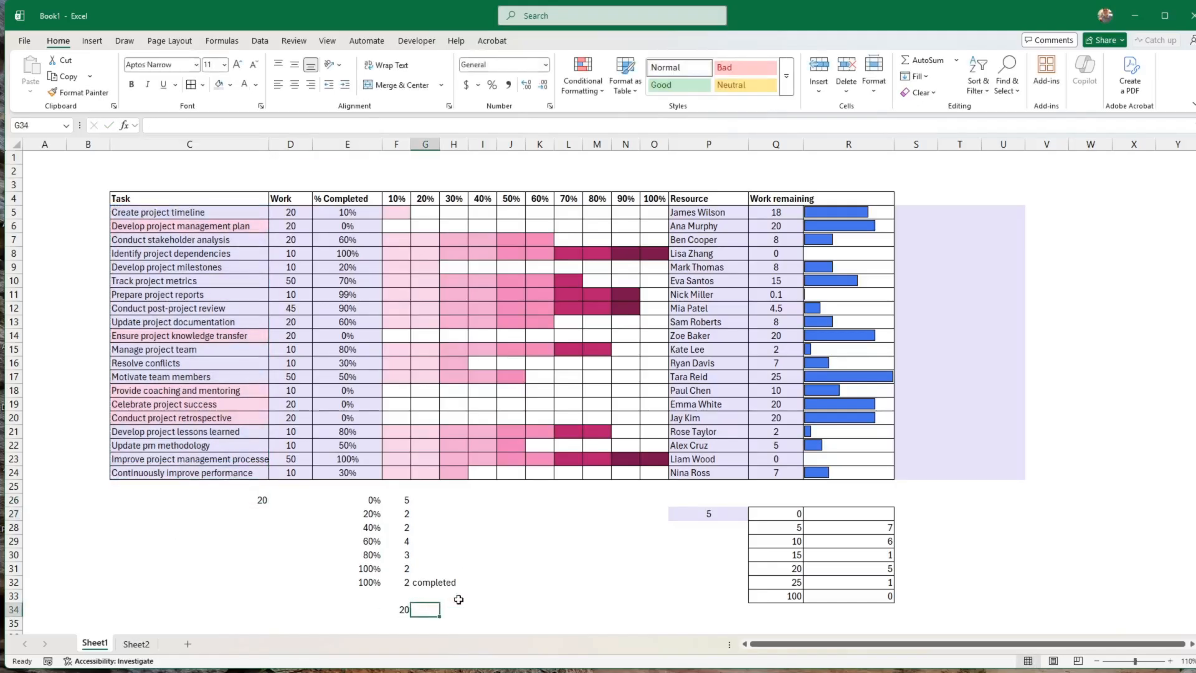
pyautogui.click(402, 610)
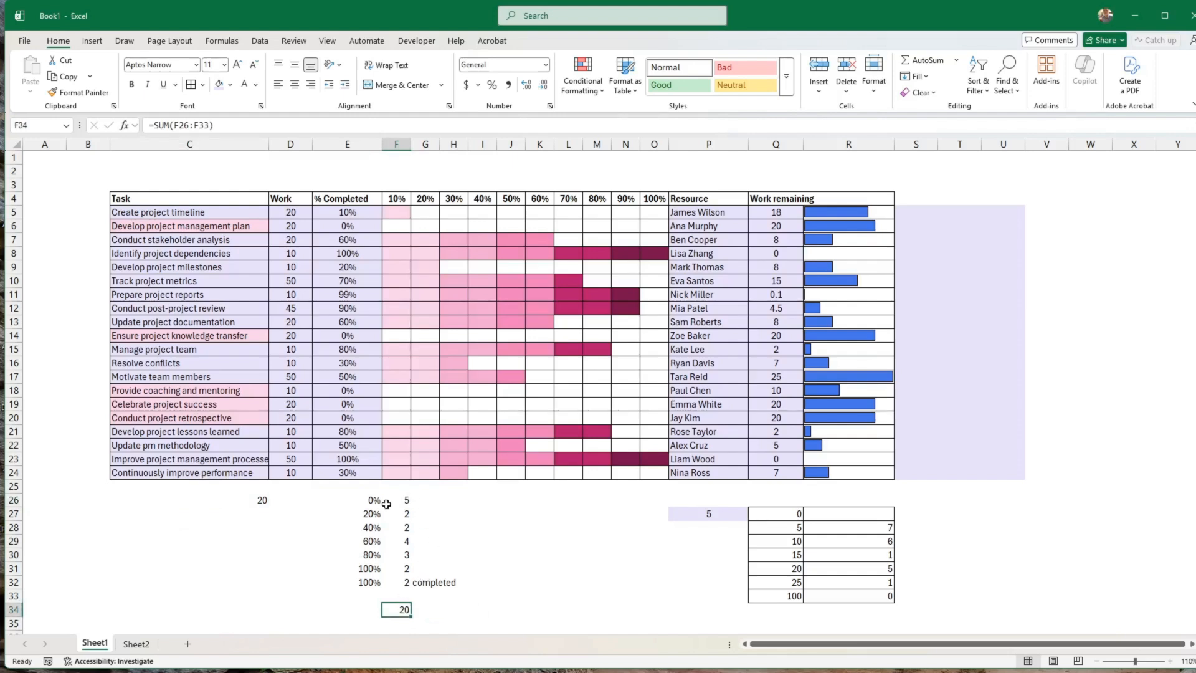
pyautogui.moveTo(373, 500); pyautogui.dragTo(397, 500)
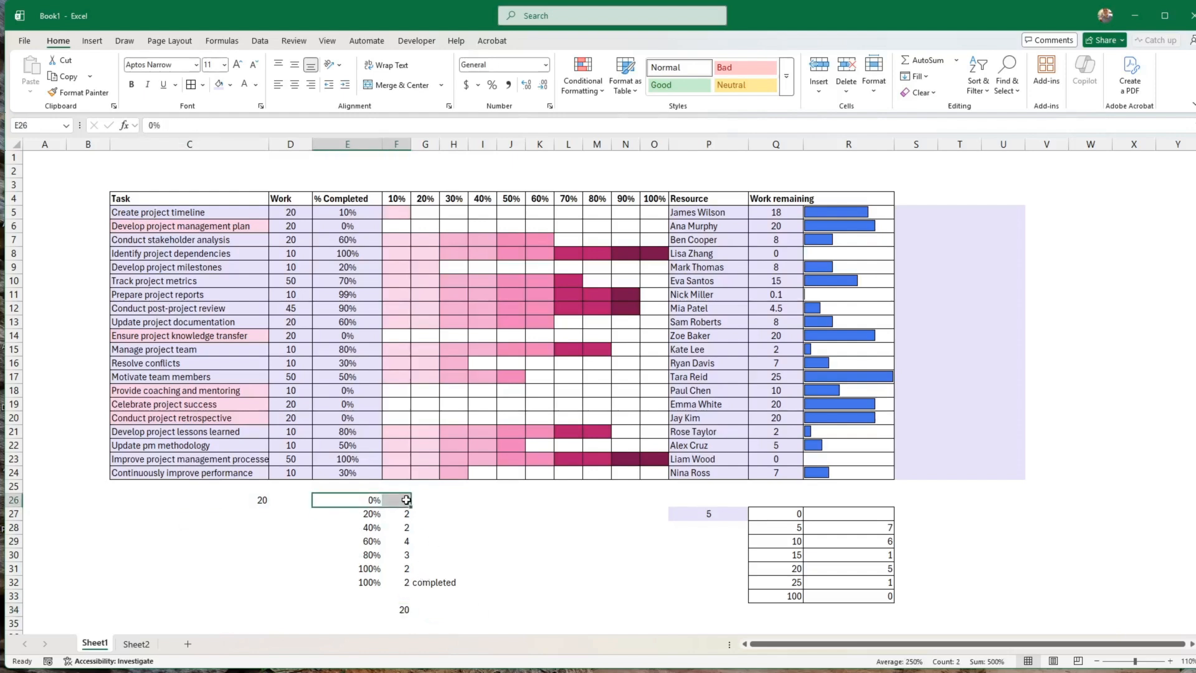
pyautogui.moveTo(368, 582); pyautogui.dragTo(403, 582)
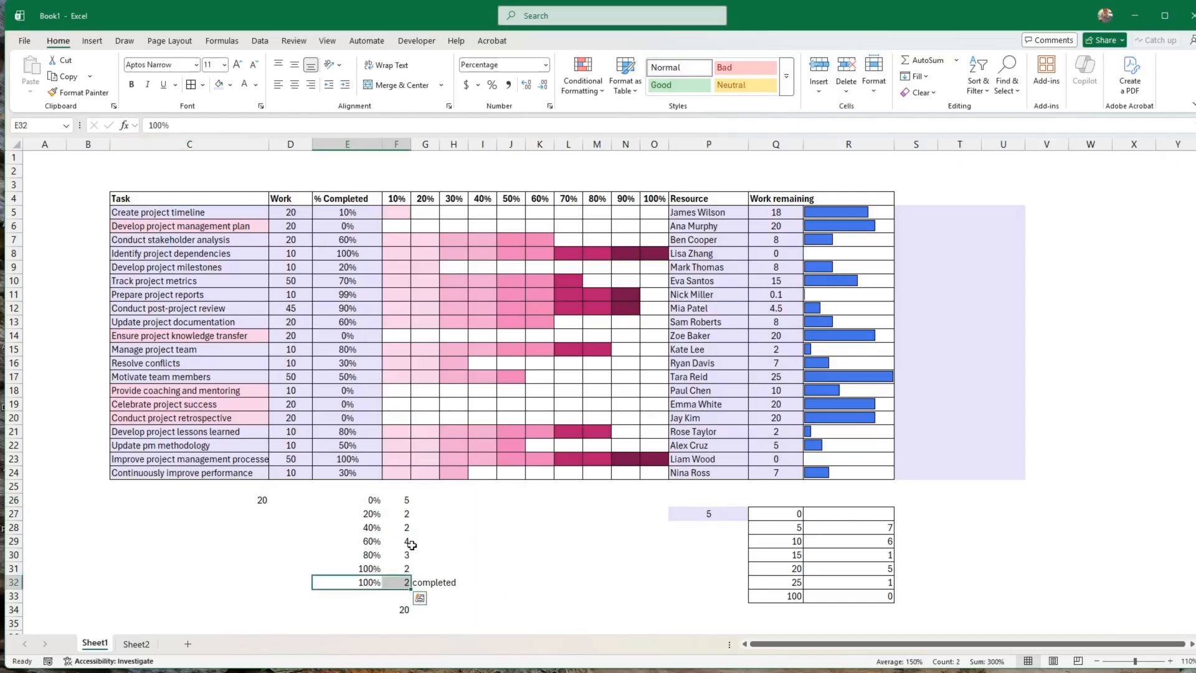
pyautogui.click(405, 514)
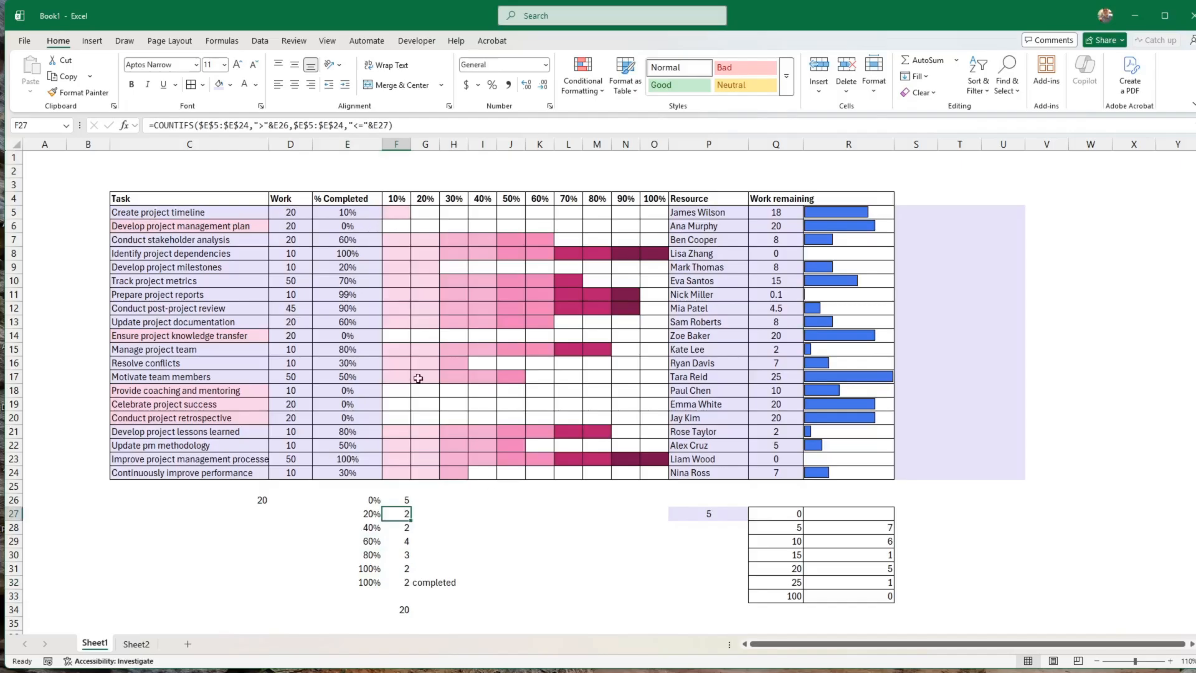
pyautogui.click(401, 526)
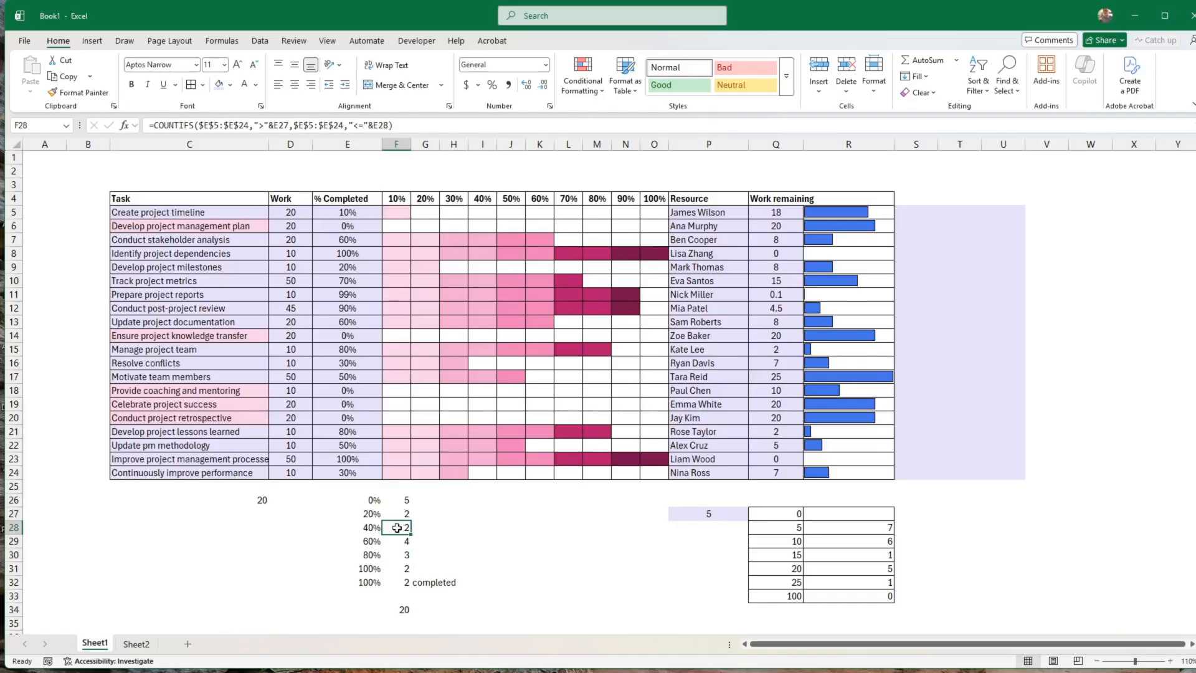
pyautogui.click(405, 569)
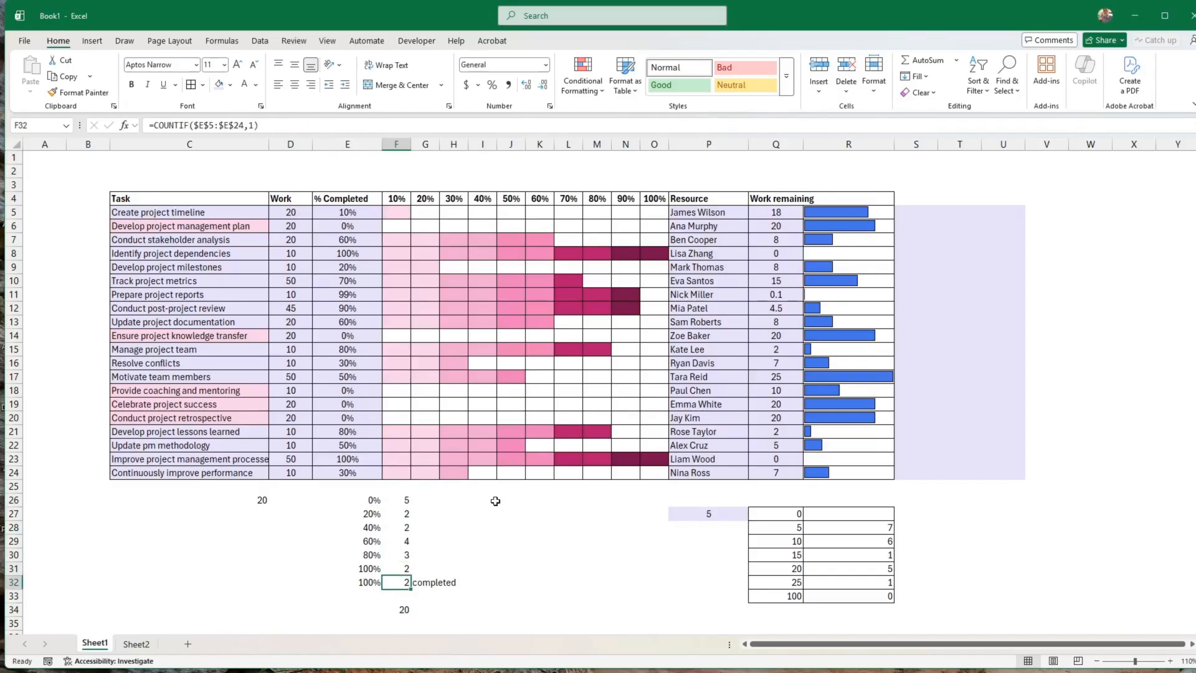
pyautogui.click(483, 539)
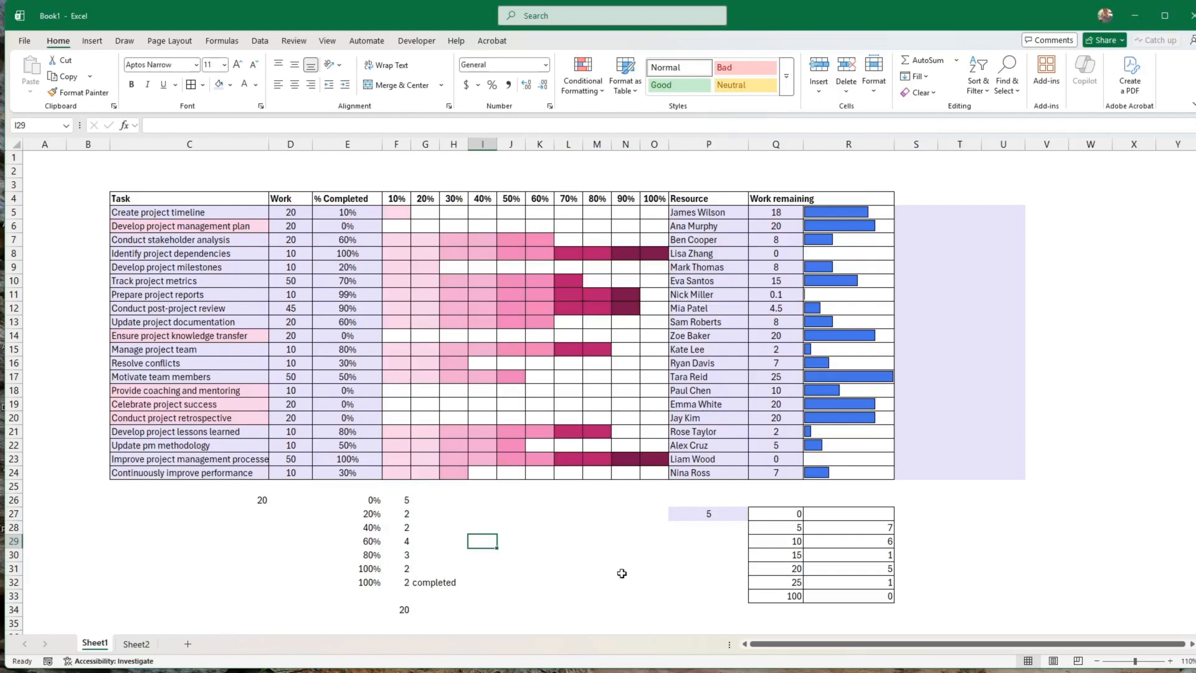
pyautogui.click(248, 545)
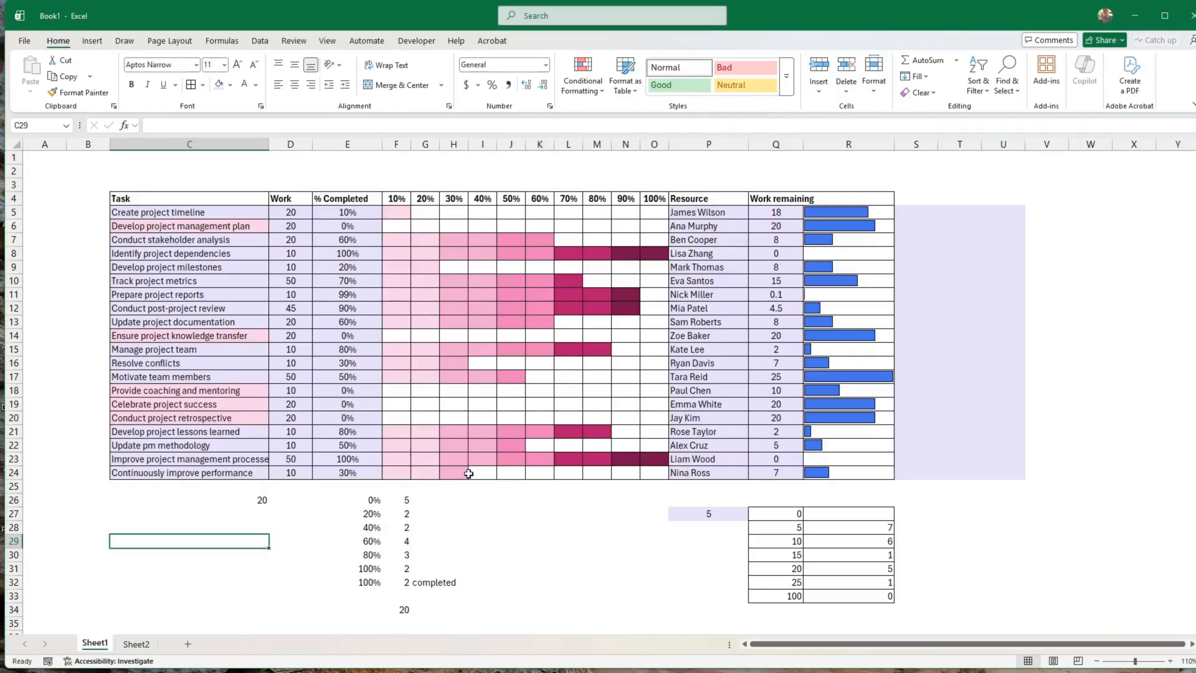
# Apply all borders to the summary range E26:H32 and move the block E26:I34 down one row
pyautogui.moveTo(360, 499); pyautogui.dragTo(460, 588)
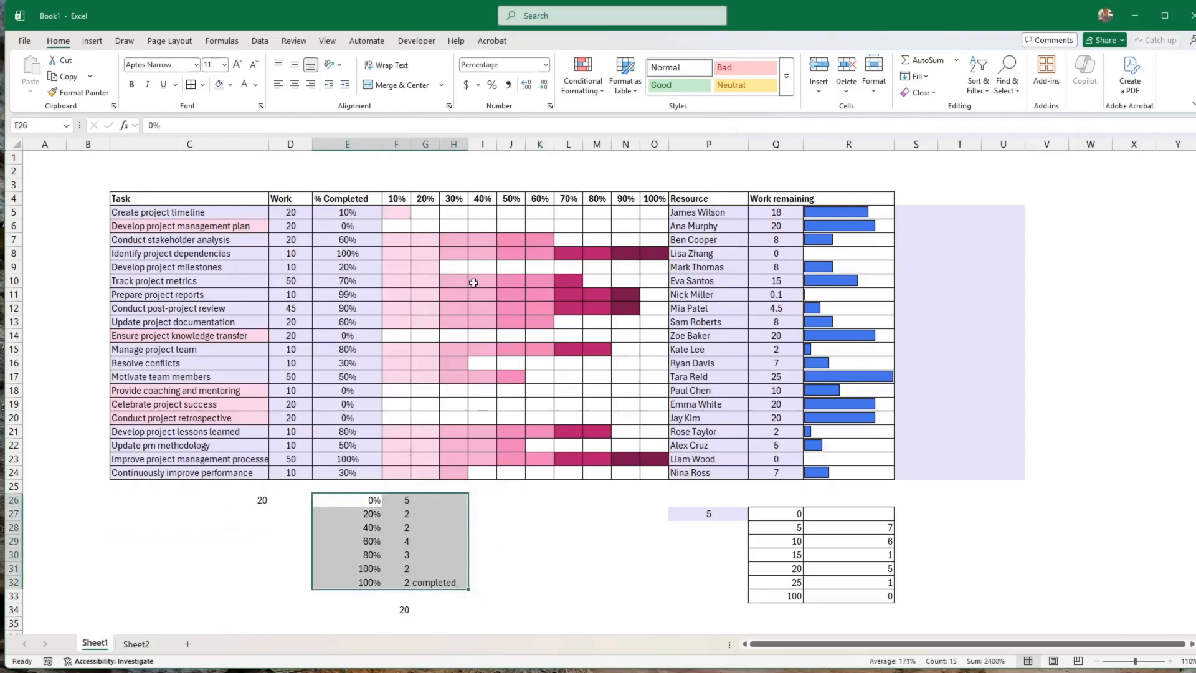
pyautogui.click(191, 84)
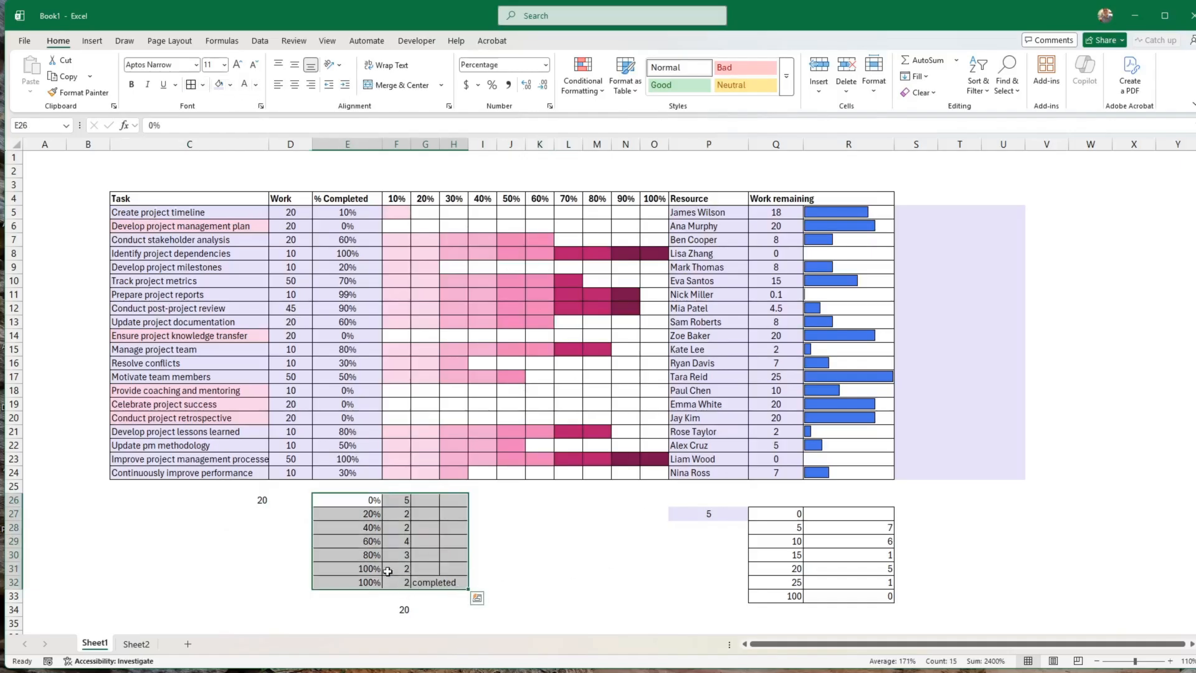
pyautogui.moveTo(348, 500); pyautogui.dragTo(466, 611)
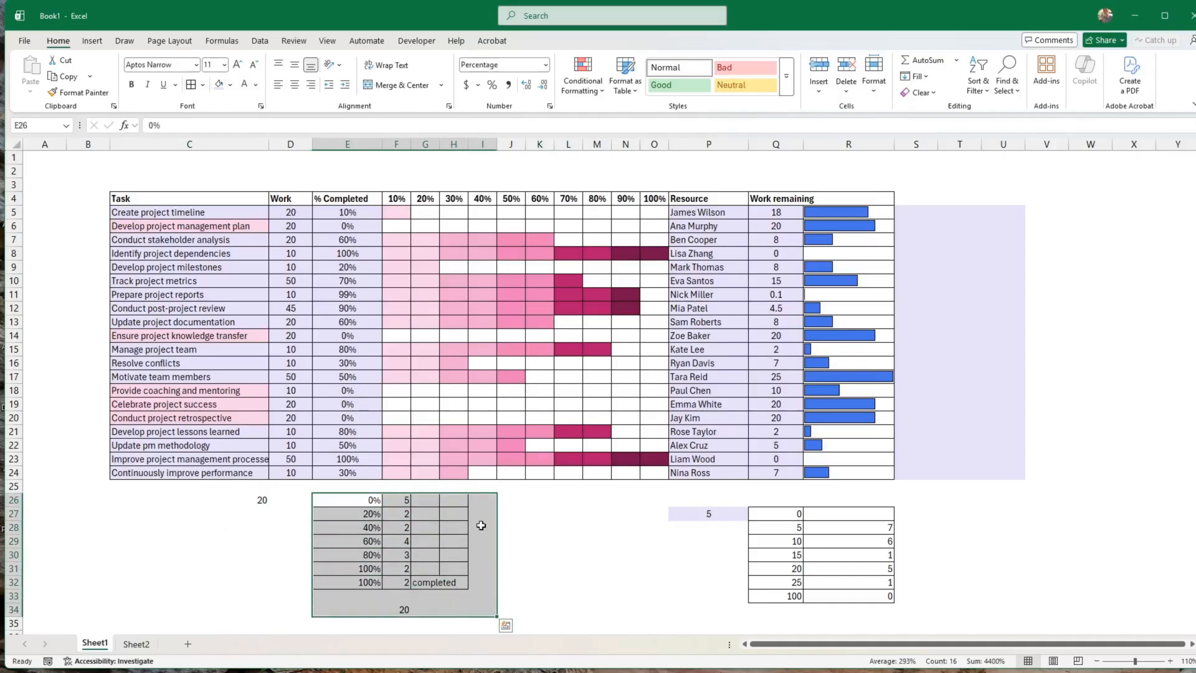
pyautogui.moveTo(472, 495); pyautogui.dragTo(473, 510)
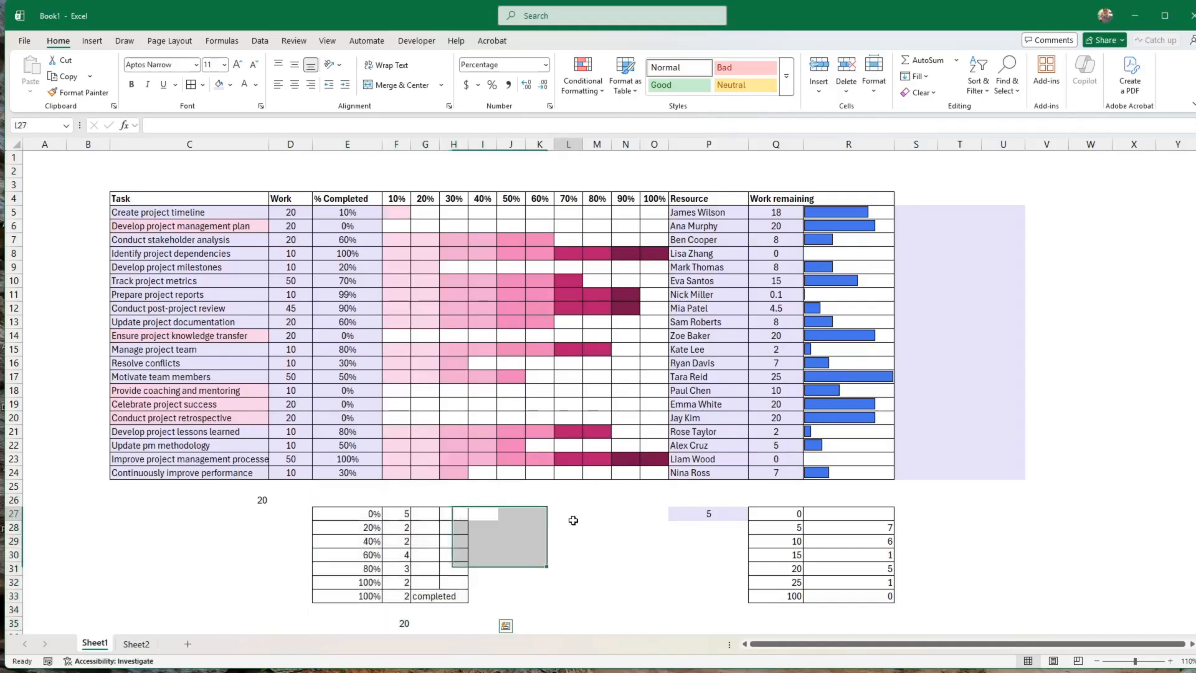
pyautogui.click(572, 516)
# Move the COUNTA task count from C26 down to C27
pyautogui.click(262, 502)
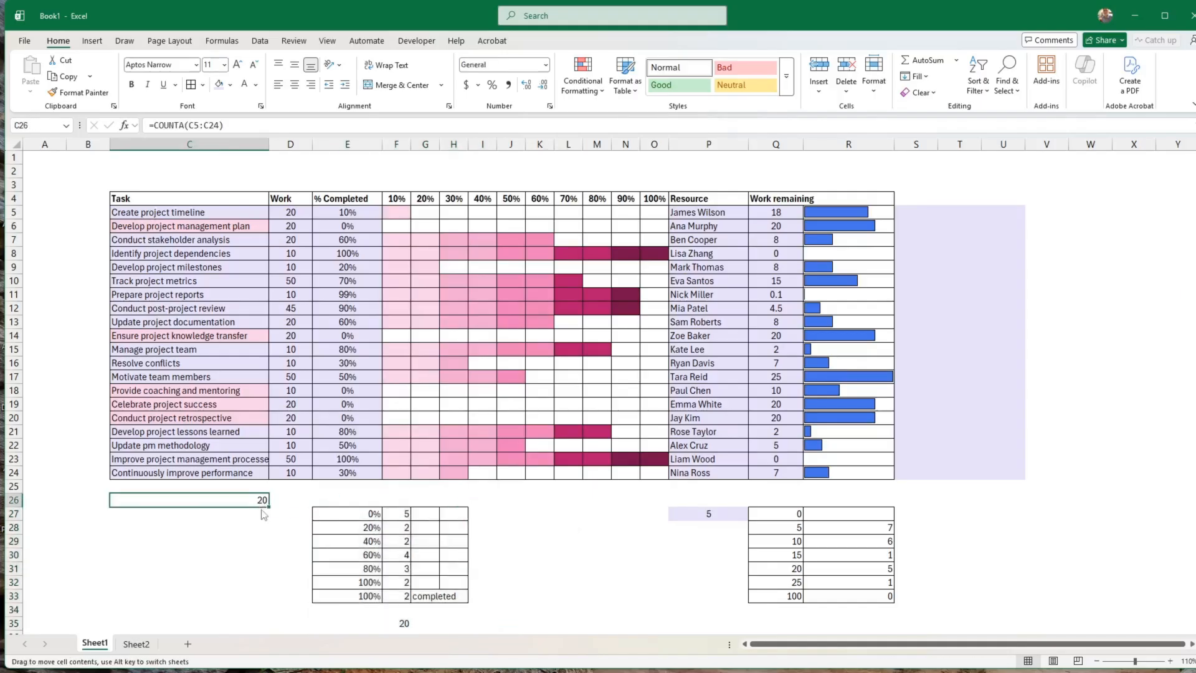
pyautogui.moveTo(261, 503); pyautogui.dragTo(262, 516)
pyautogui.click(259, 554)
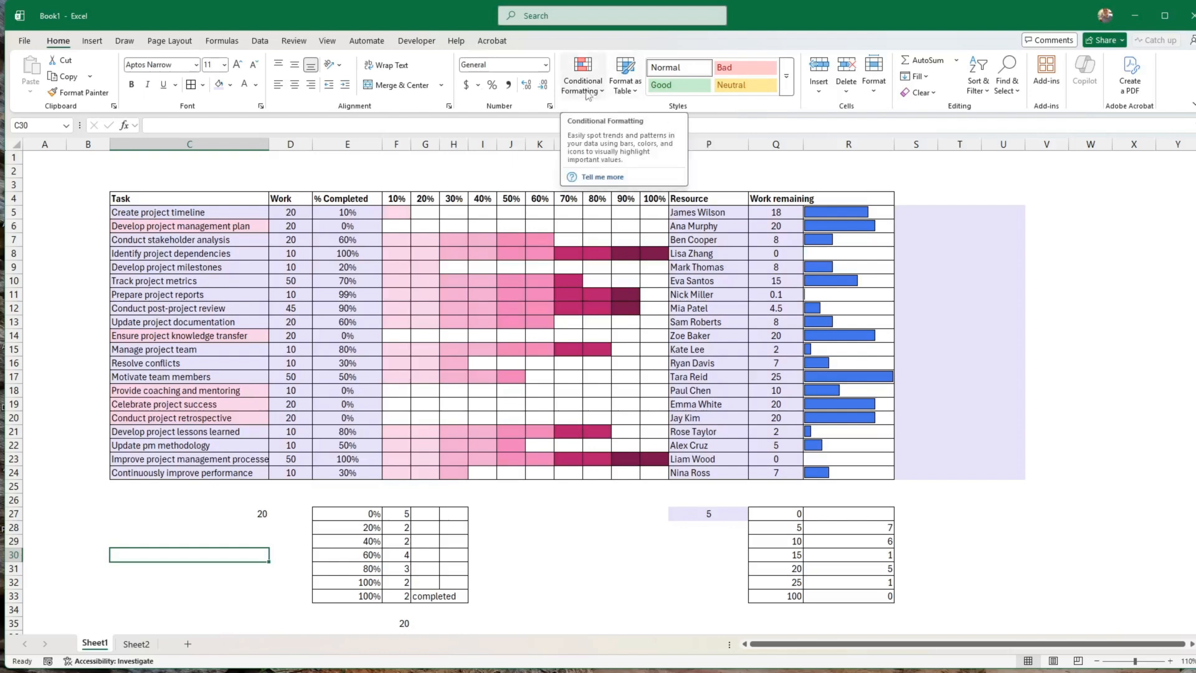
pyautogui.click(636, 91)
pyautogui.click(587, 93)
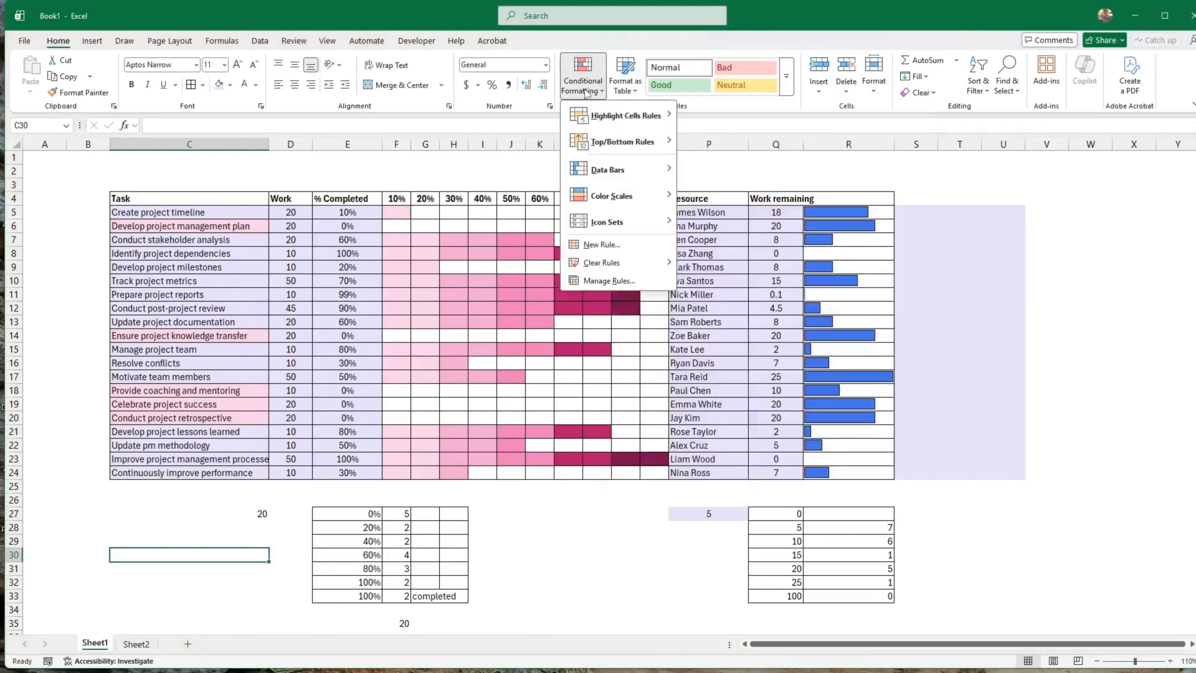
pyautogui.rightClick(665, 74)
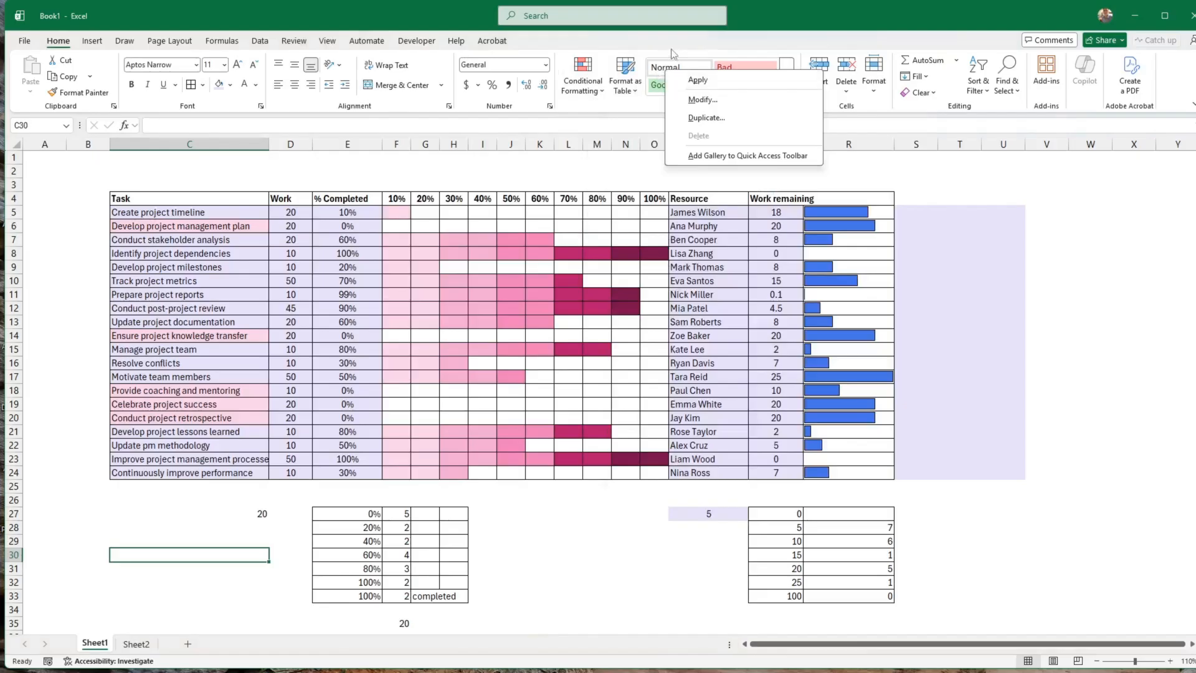
pyautogui.press('Escape')
# Modify the Normal cell style to use a dark blue background fill from the theme colours
pyautogui.rightClick(664, 72)
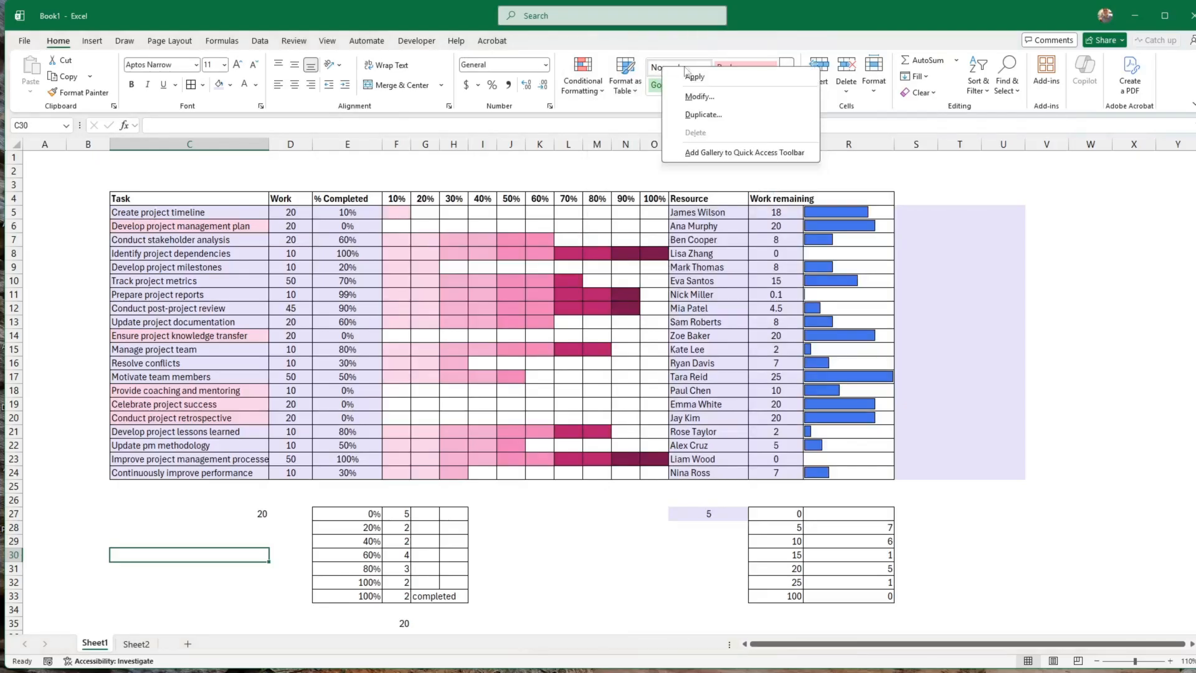
pyautogui.click(696, 97)
pyautogui.click(854, 203)
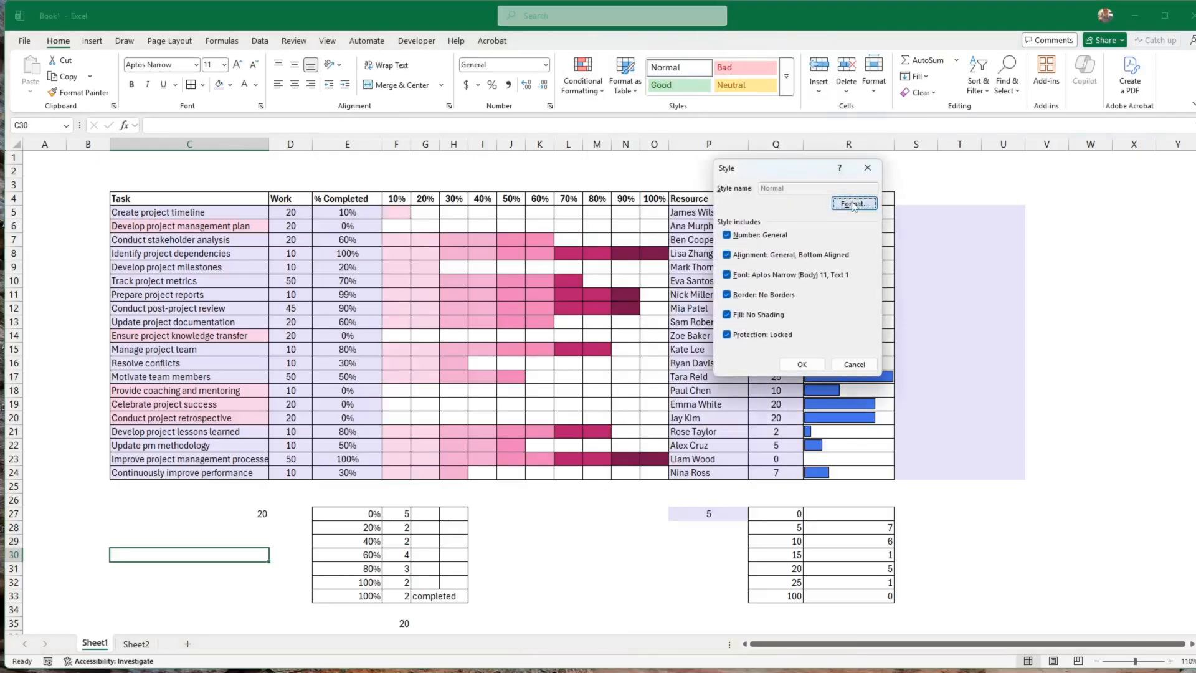
pyautogui.moveTo(817, 126); pyautogui.dragTo(639, 111)
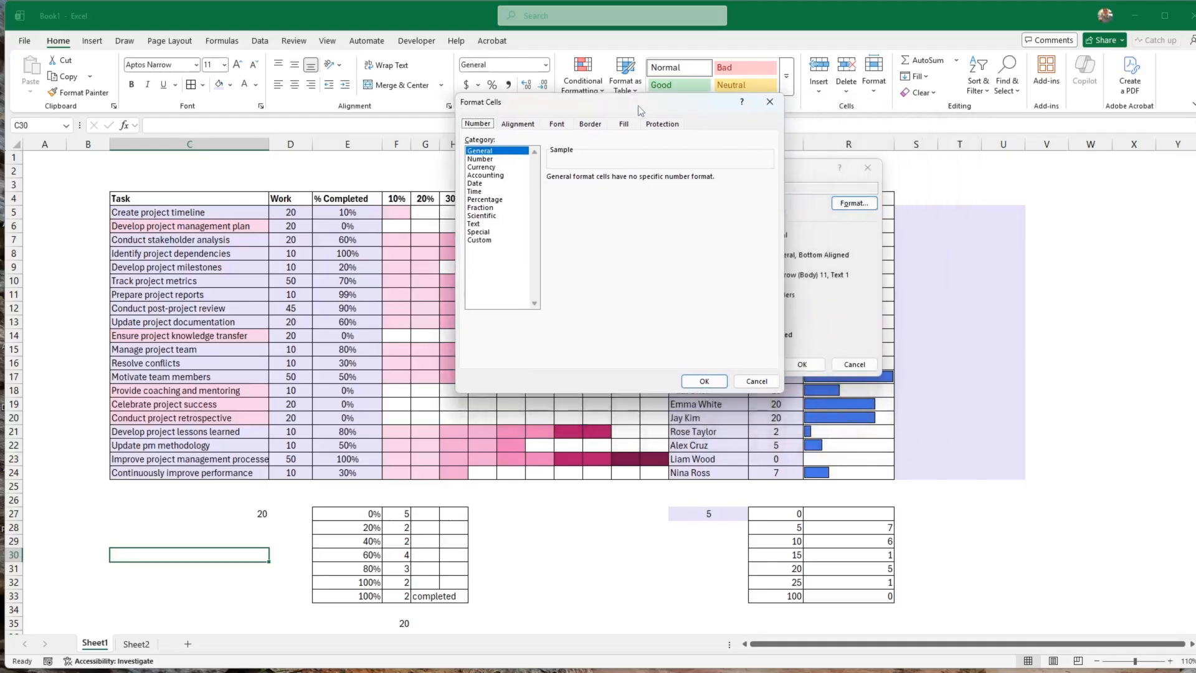
pyautogui.click(625, 124)
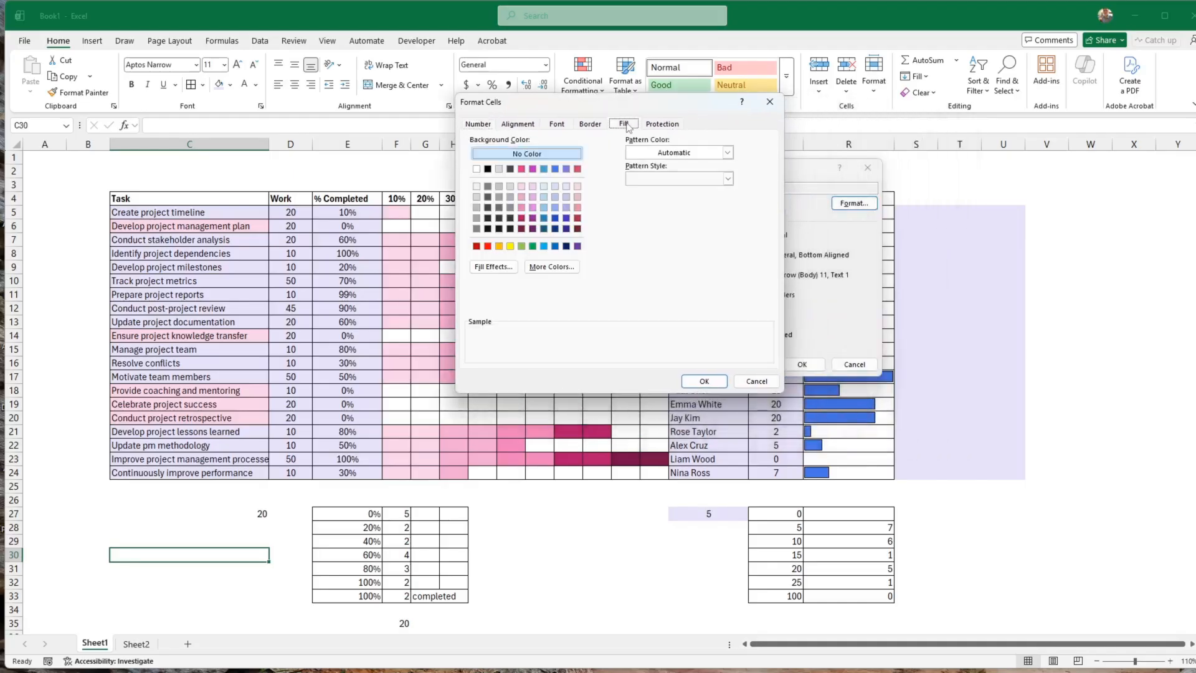
pyautogui.click(555, 246)
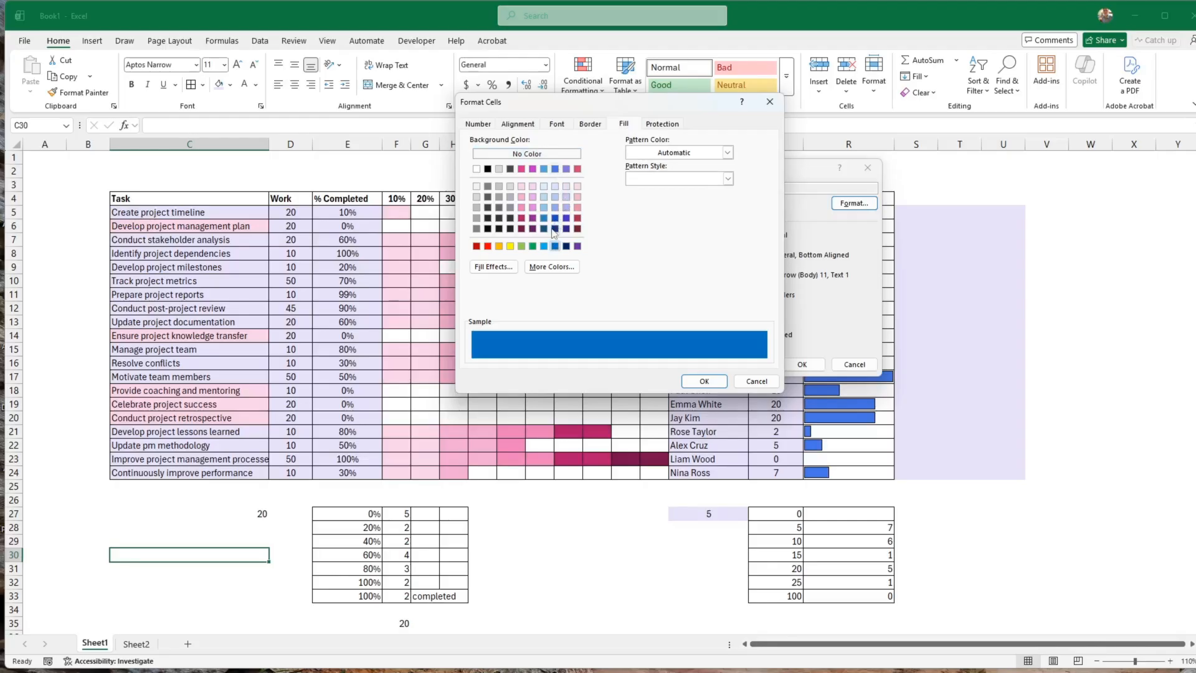
pyautogui.click(554, 229)
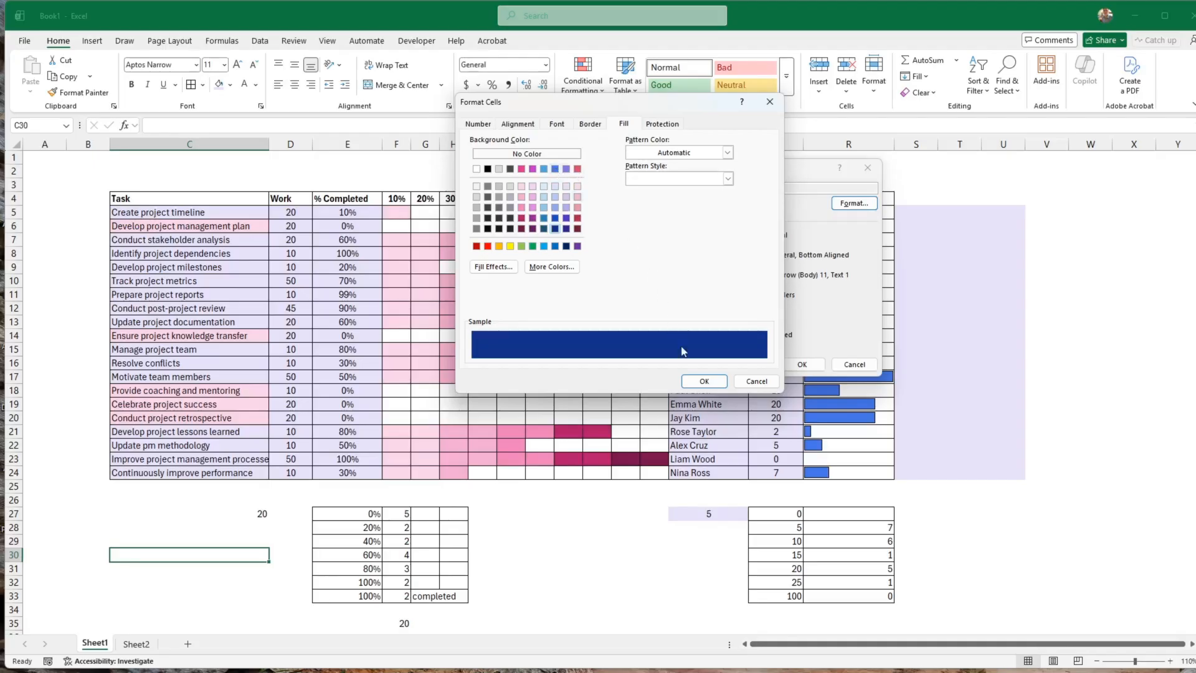
pyautogui.click(704, 381)
pyautogui.click(802, 364)
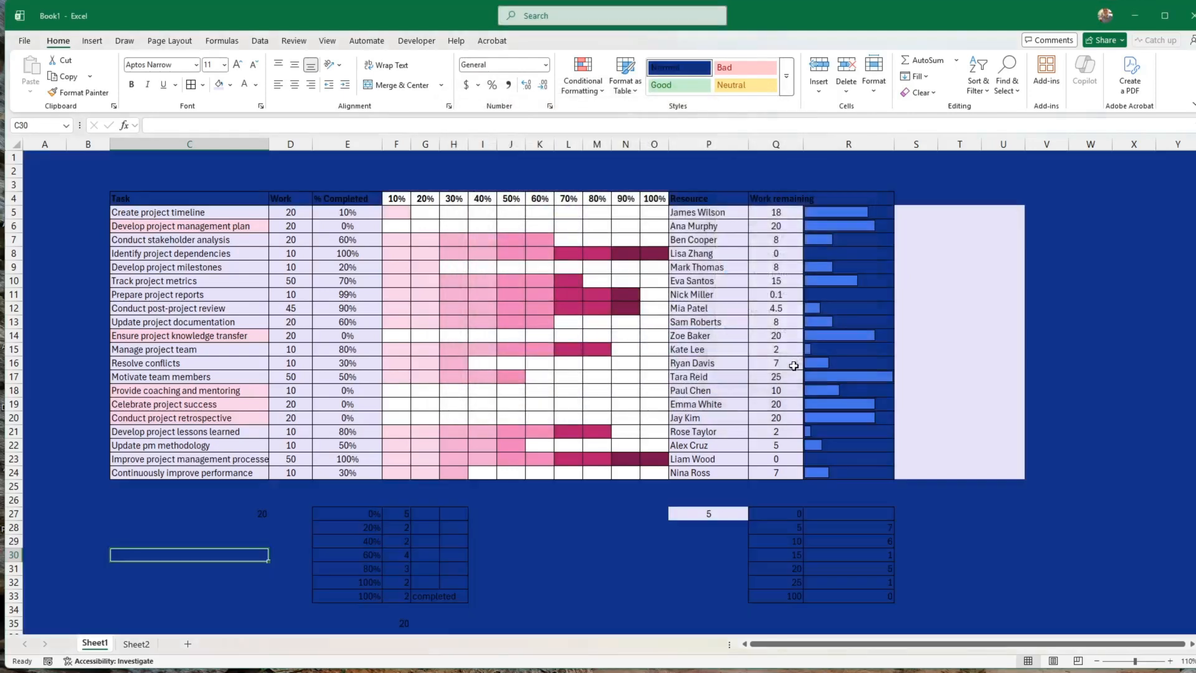
# Set the Normal cell style's background fill to a custom navy, RGB 8, 23, 64 (#081740)
pyautogui.rightClick(685, 68)
pyautogui.click(714, 105)
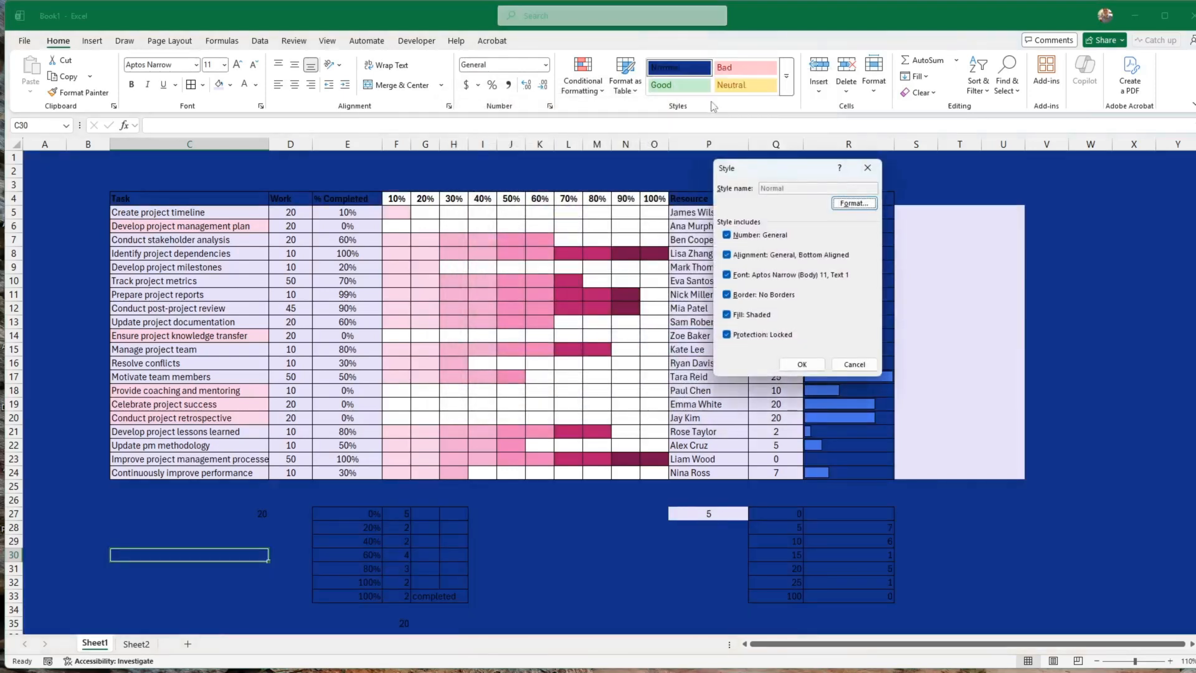
pyautogui.click(856, 205)
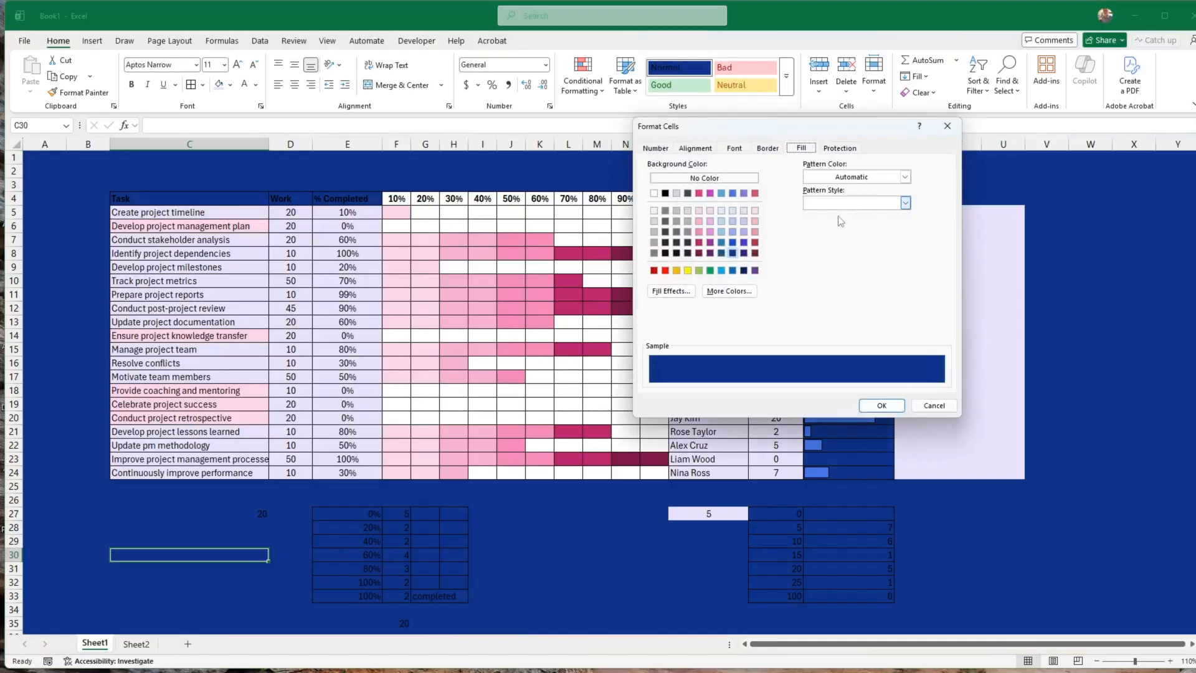
pyautogui.click(735, 253)
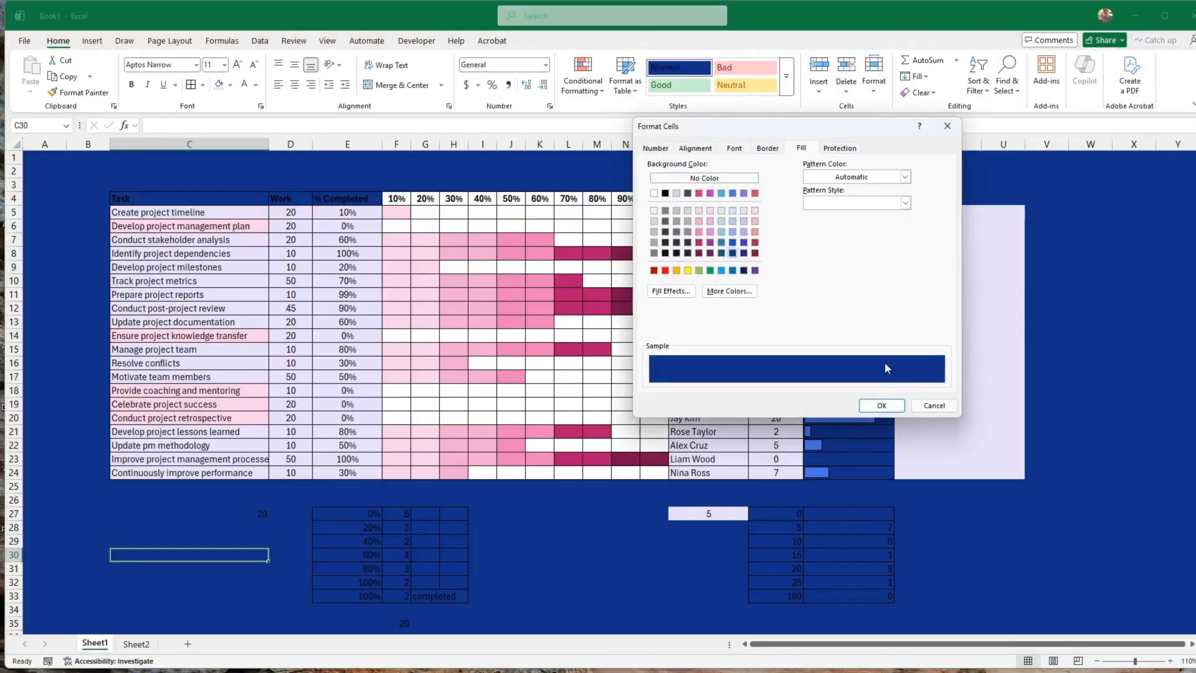
pyautogui.click(729, 291)
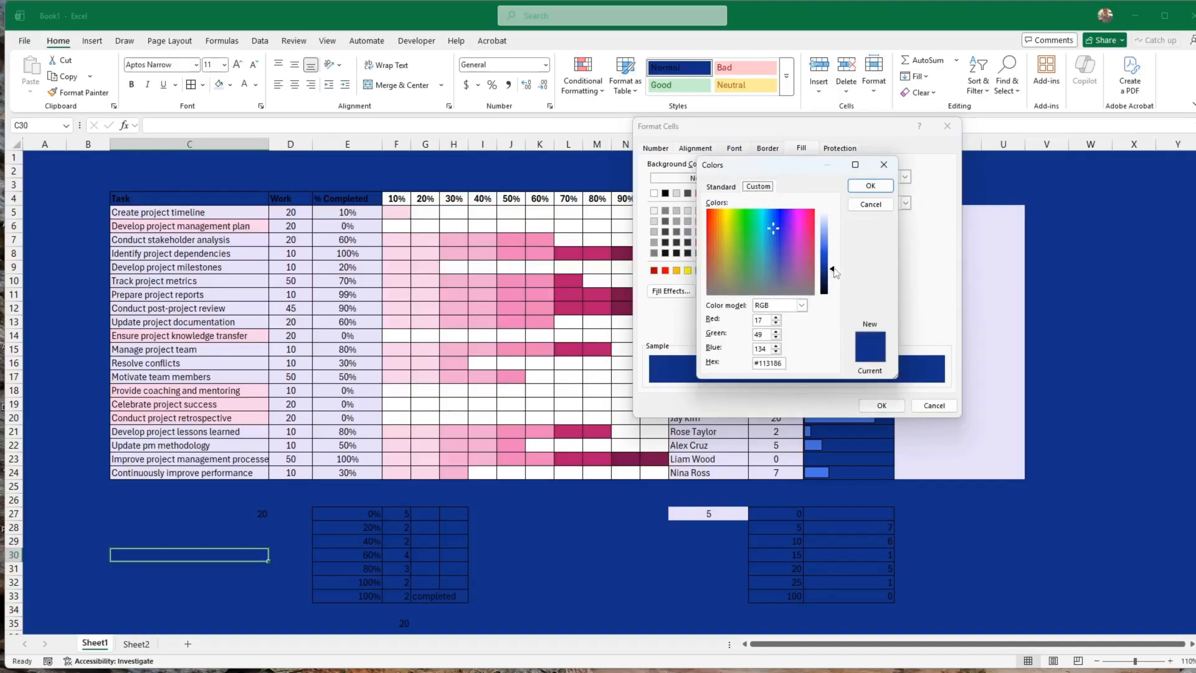
pyautogui.moveTo(834, 271); pyautogui.dragTo(836, 286)
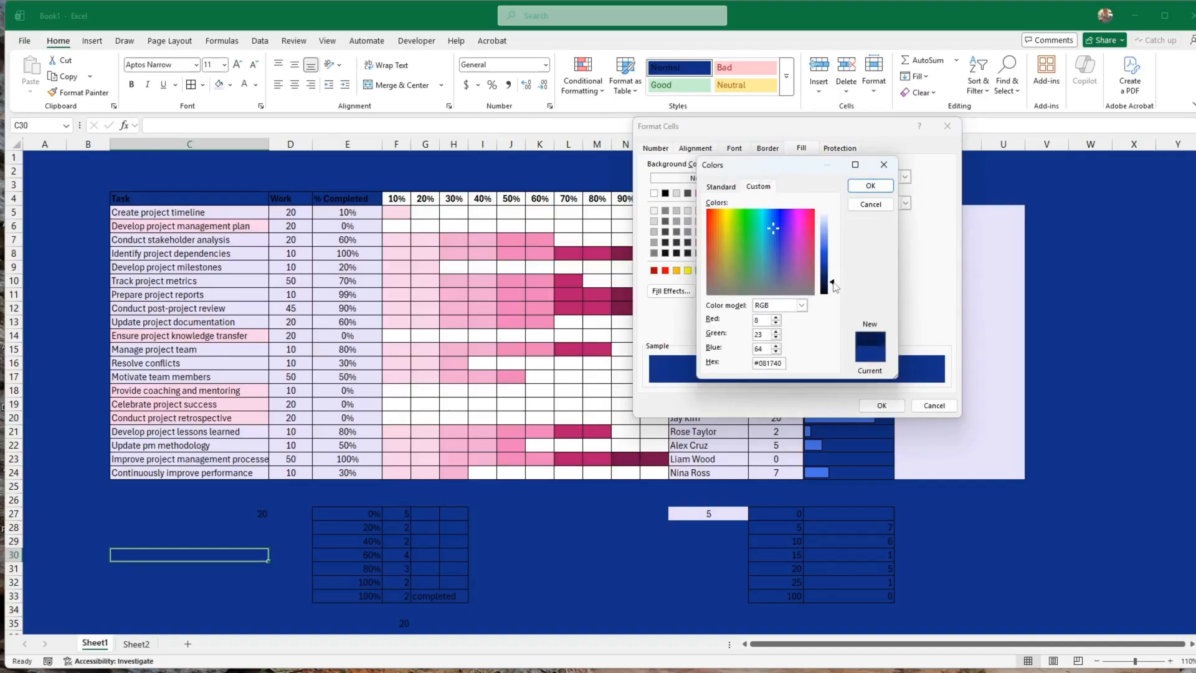
pyautogui.click(870, 185)
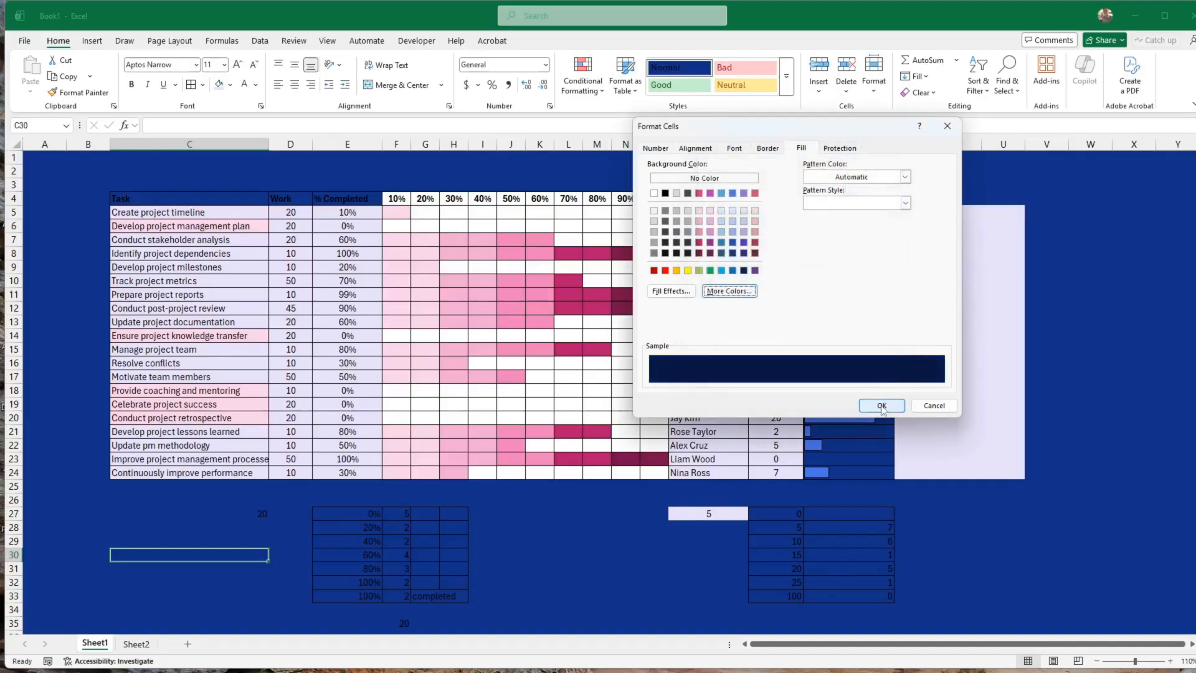
pyautogui.click(881, 406)
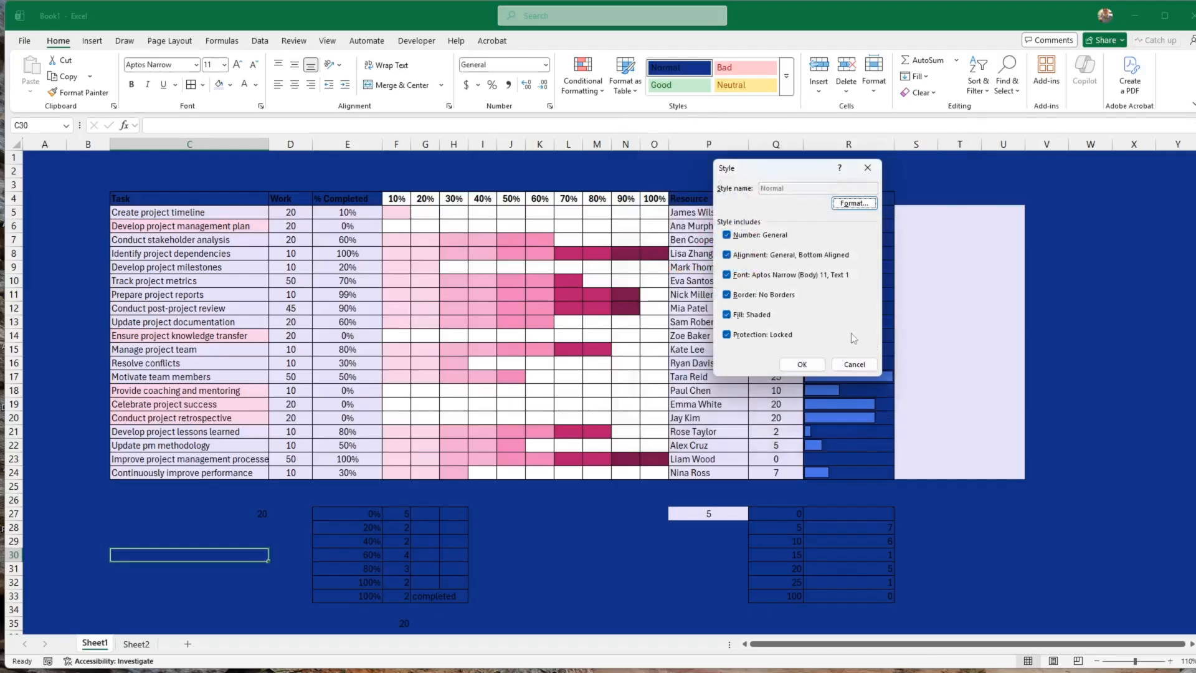
pyautogui.click(804, 364)
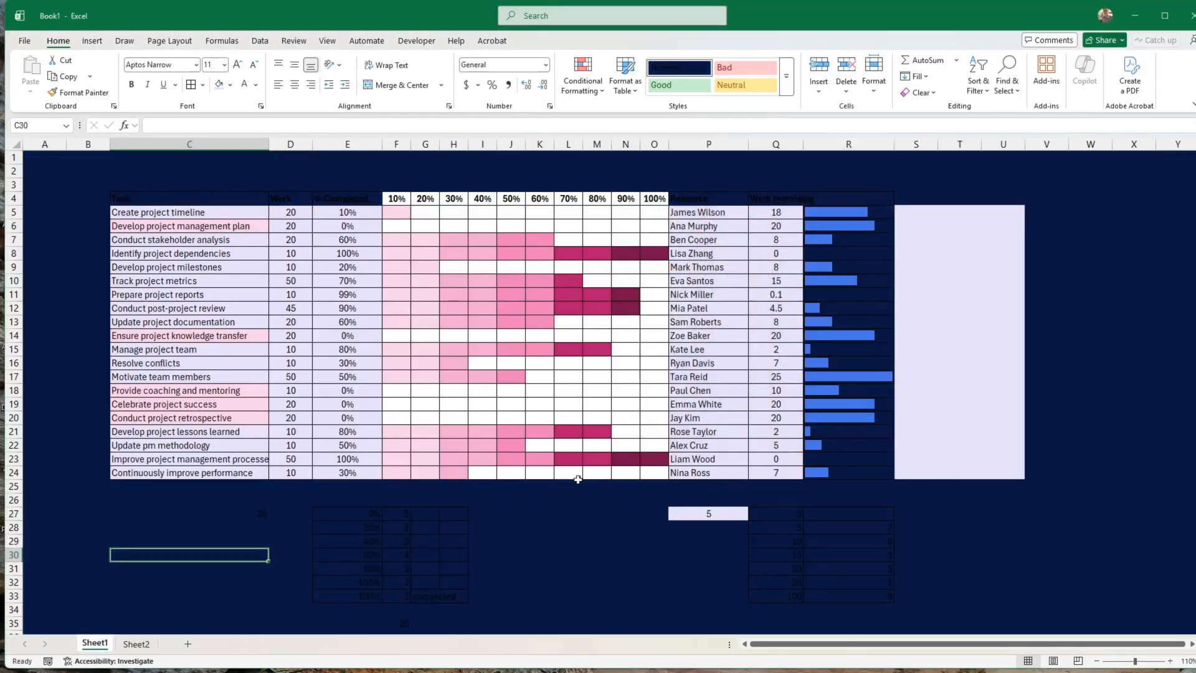
pyautogui.click(530, 527)
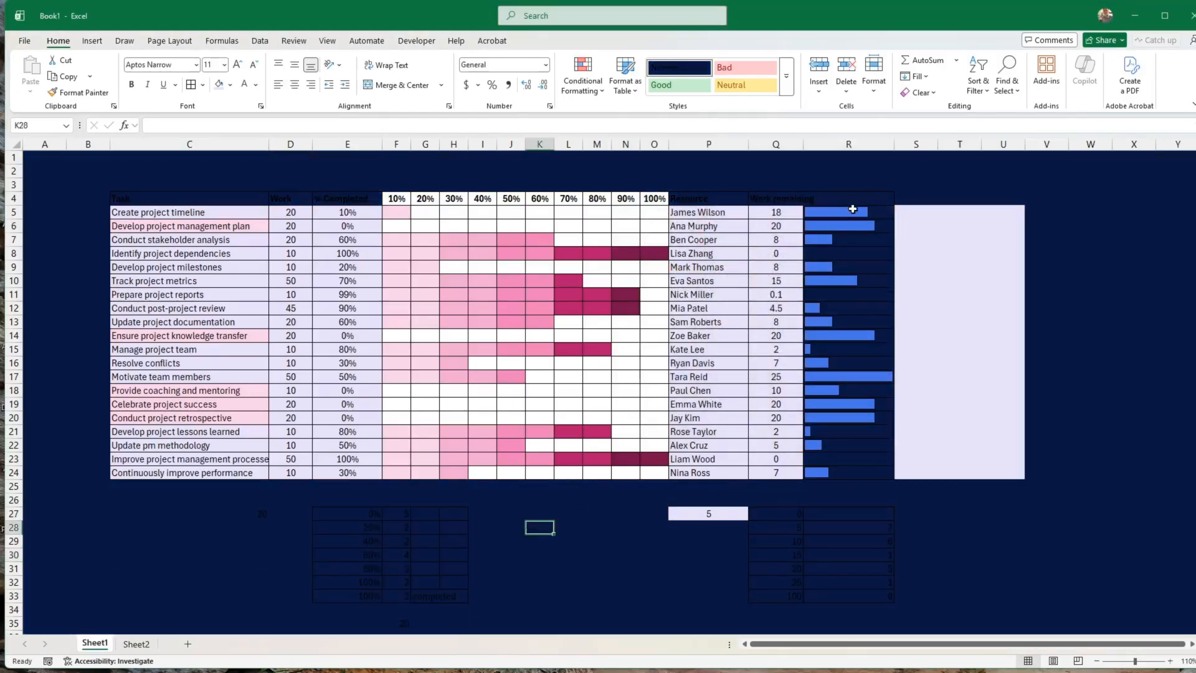
# Fill the data bar cells R5:R24 with white
pyautogui.click(853, 209)
pyautogui.moveTo(852, 209); pyautogui.dragTo(856, 469)
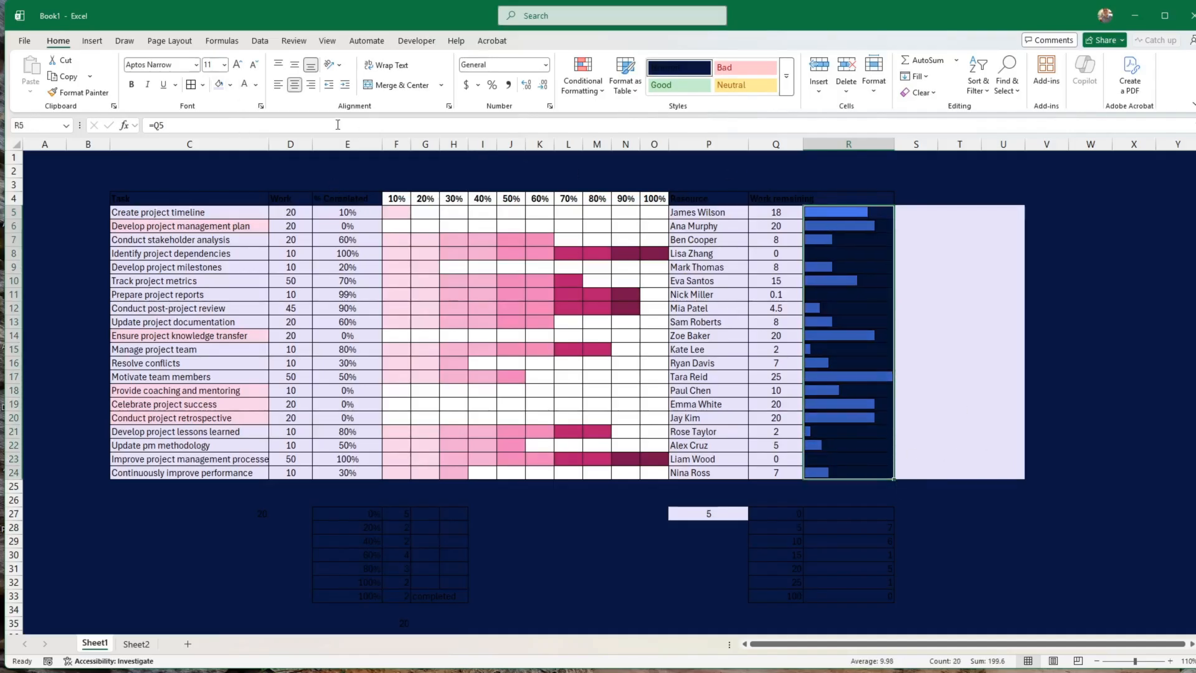
pyautogui.click(229, 84)
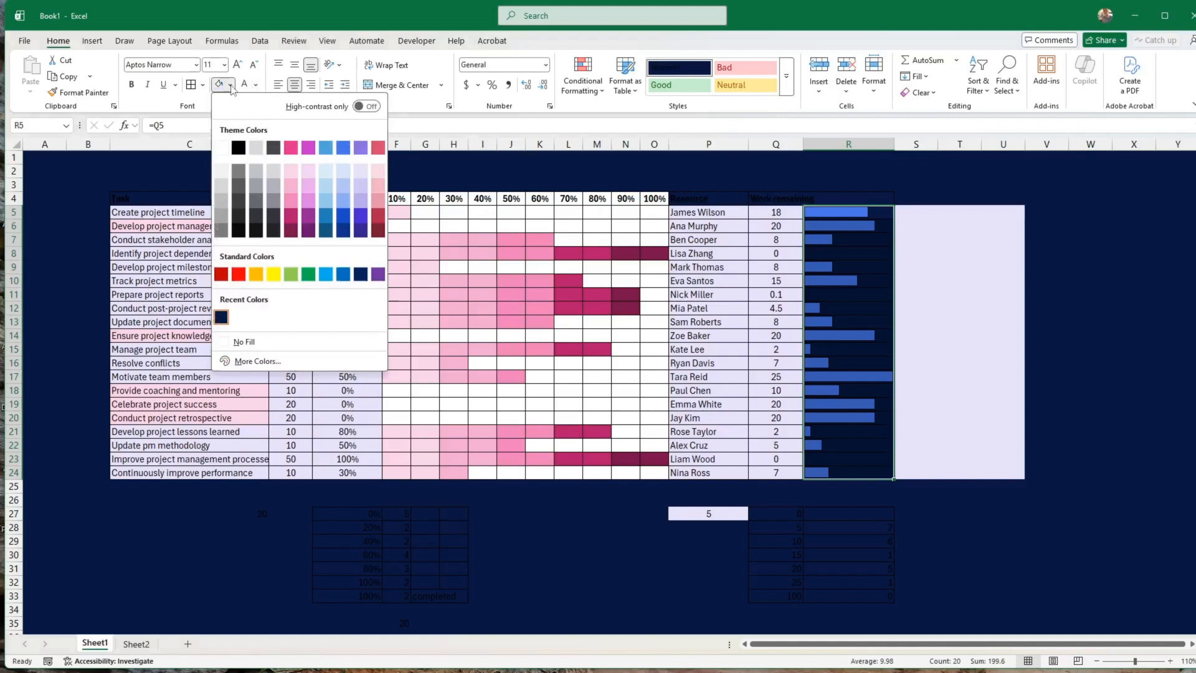
pyautogui.click(222, 153)
pyautogui.click(386, 264)
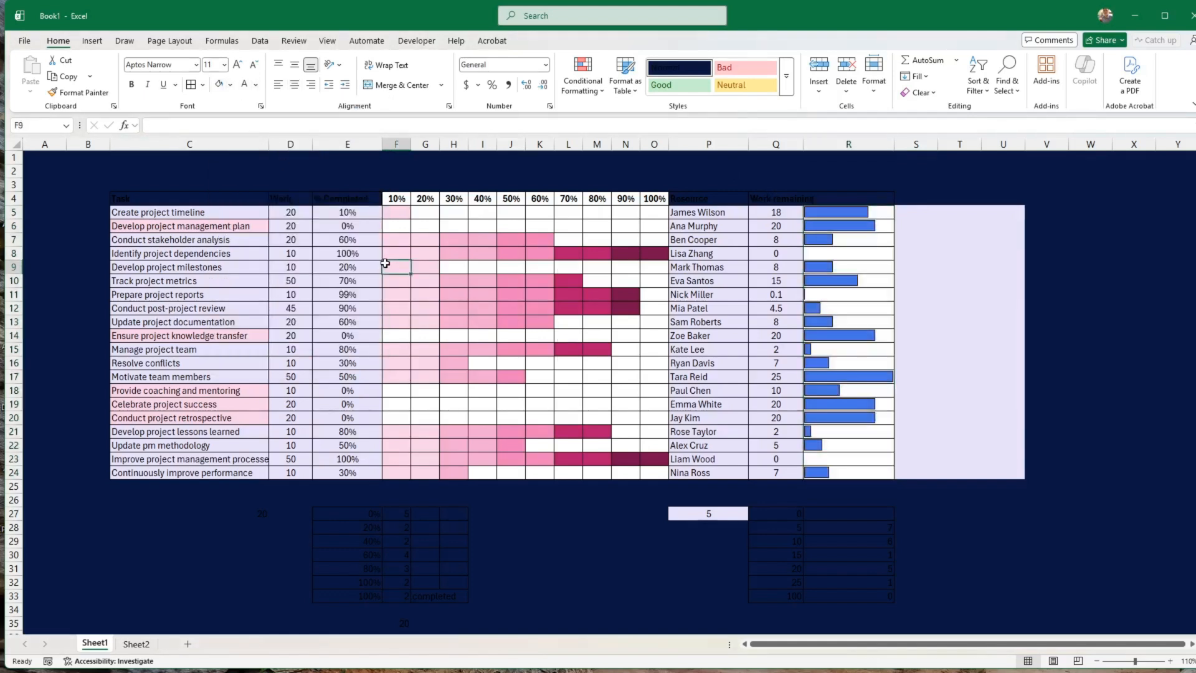
# Make row 3 about four times taller and give the header band C3:U4 a darker theme-blue fill with white text
pyautogui.moveTo(1012, 195); pyautogui.dragTo(197, 174)
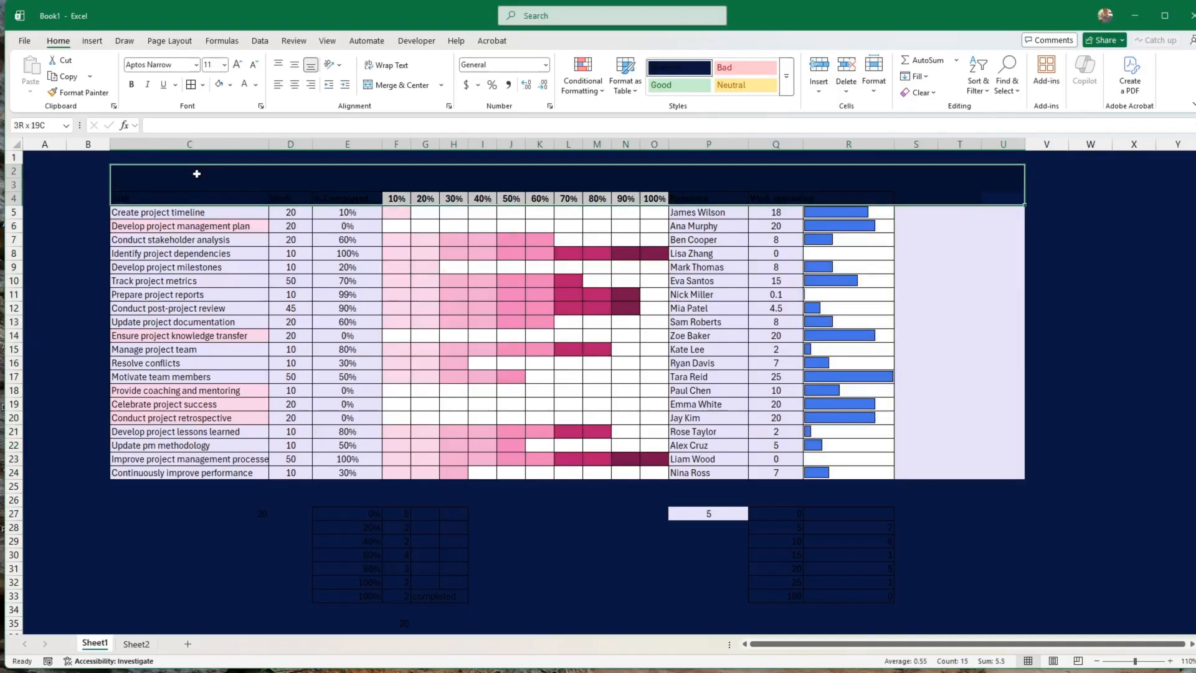
pyautogui.click(34, 172)
pyautogui.moveTo(18, 178); pyautogui.dragTo(17, 223)
pyautogui.moveTo(160, 198); pyautogui.dragTo(1001, 228)
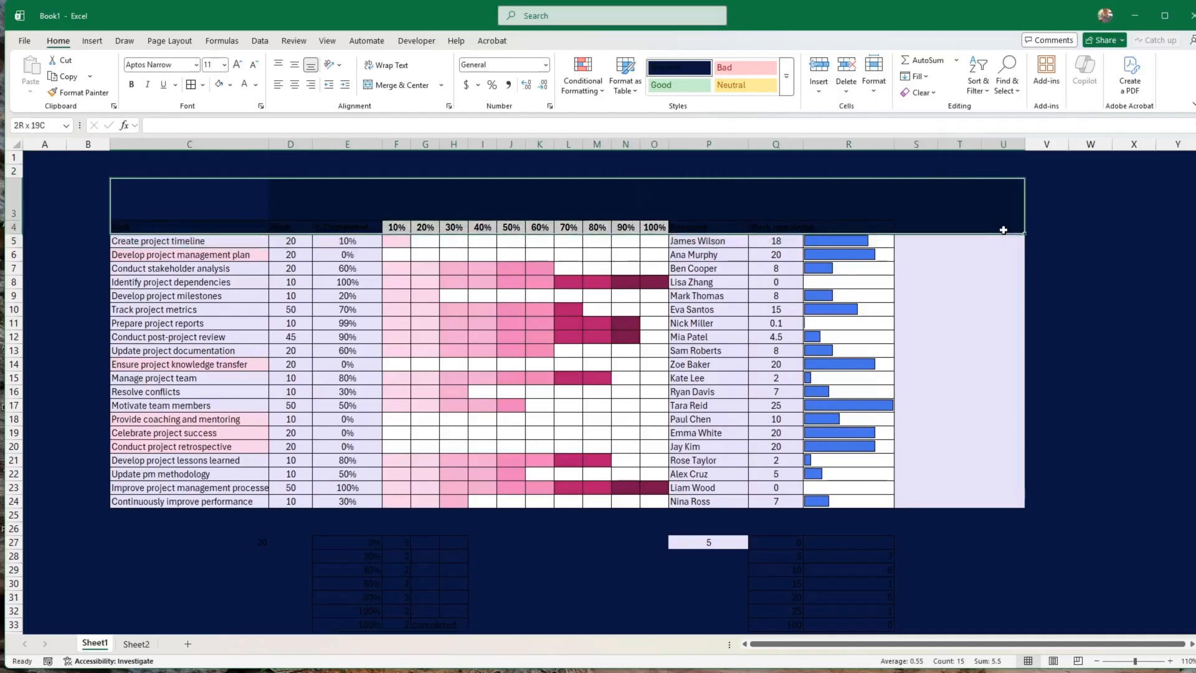
pyautogui.click(231, 85)
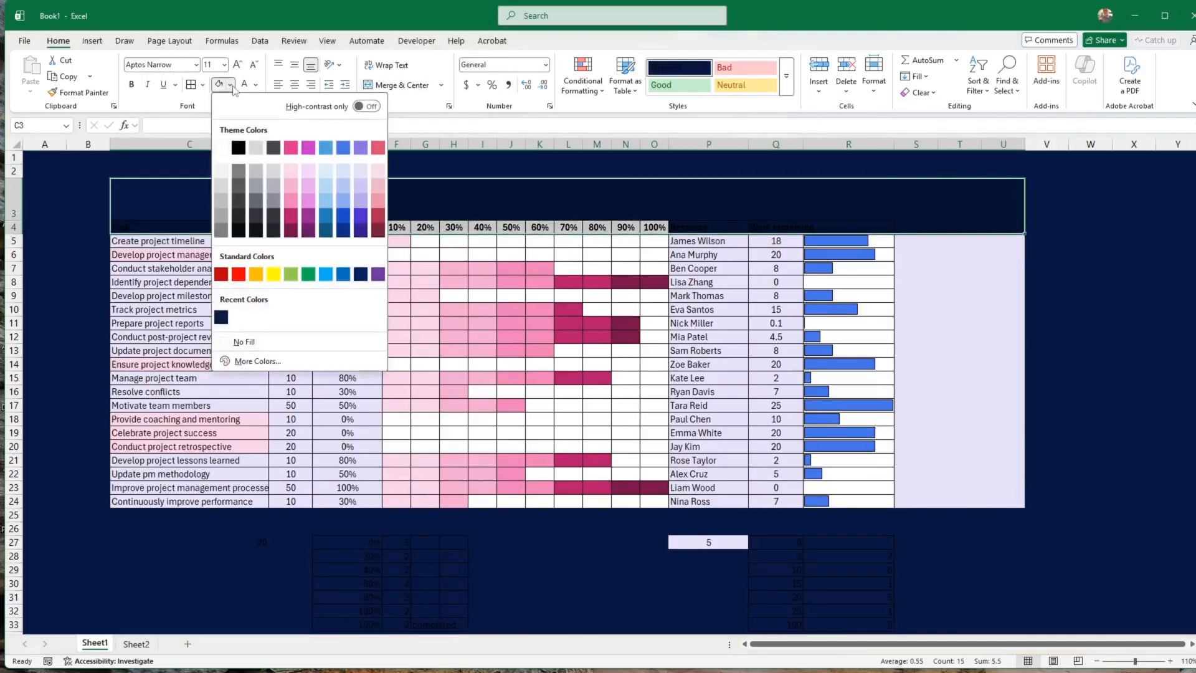
pyautogui.click(342, 217)
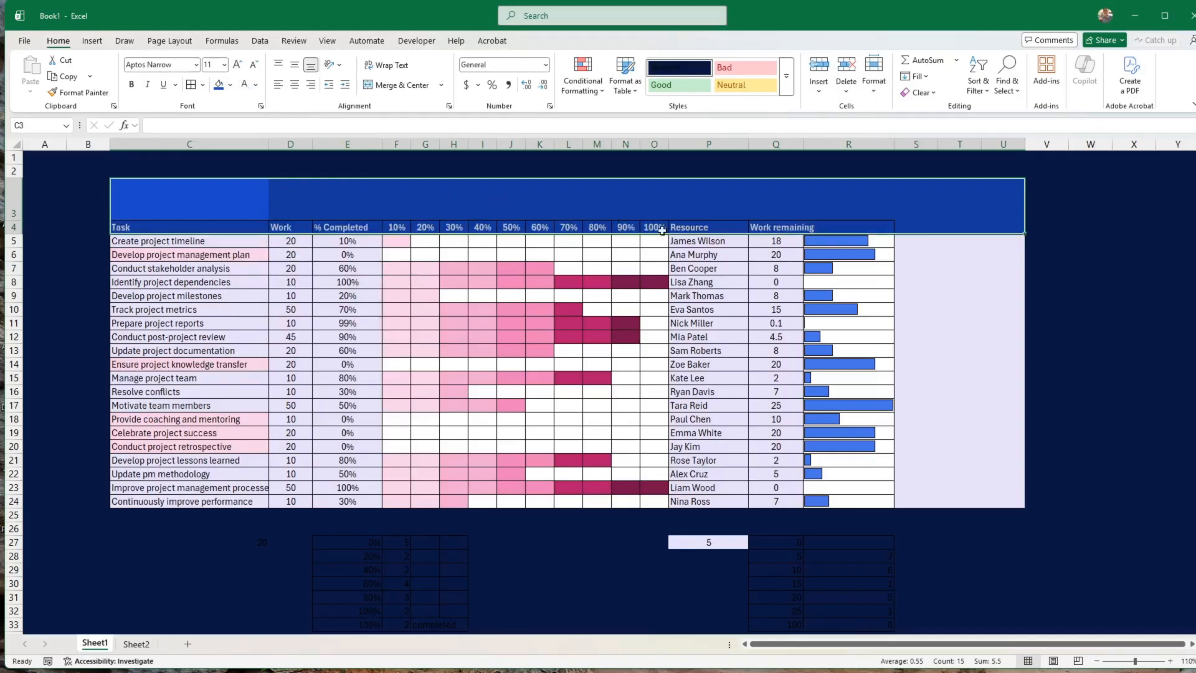
pyautogui.click(798, 227)
pyautogui.moveTo(798, 226); pyautogui.dragTo(225, 224)
pyautogui.click(403, 268)
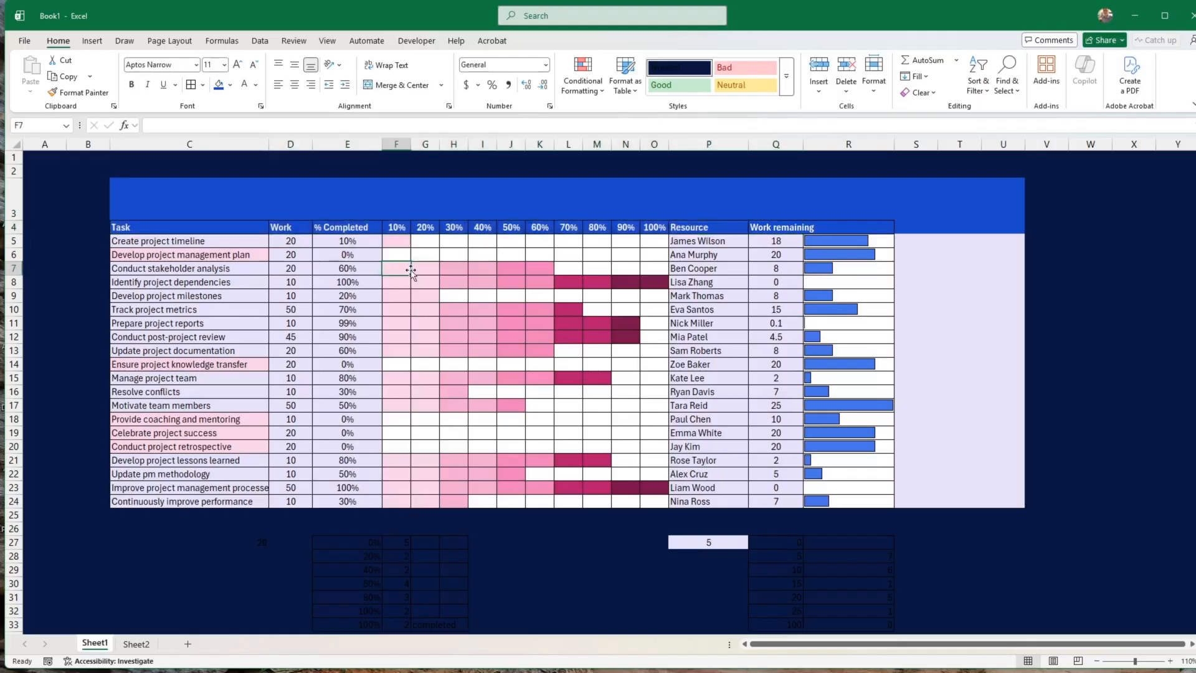
# Make row 4 slightly taller, then remove bold from the percentage headings F4:O4 and reduce their font size
pyautogui.moveTo(20, 237); pyautogui.dragTo(20, 238)
pyautogui.moveTo(403, 229); pyautogui.dragTo(654, 229)
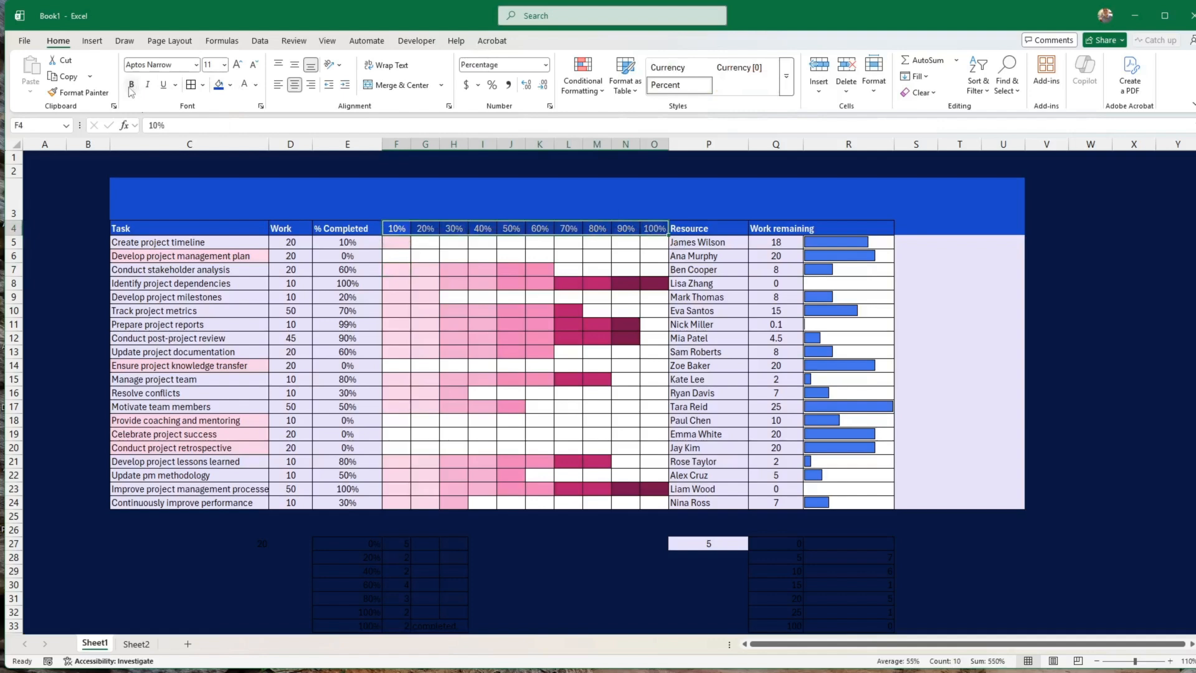
pyautogui.click(253, 65)
pyautogui.click(240, 191)
pyautogui.click(257, 271)
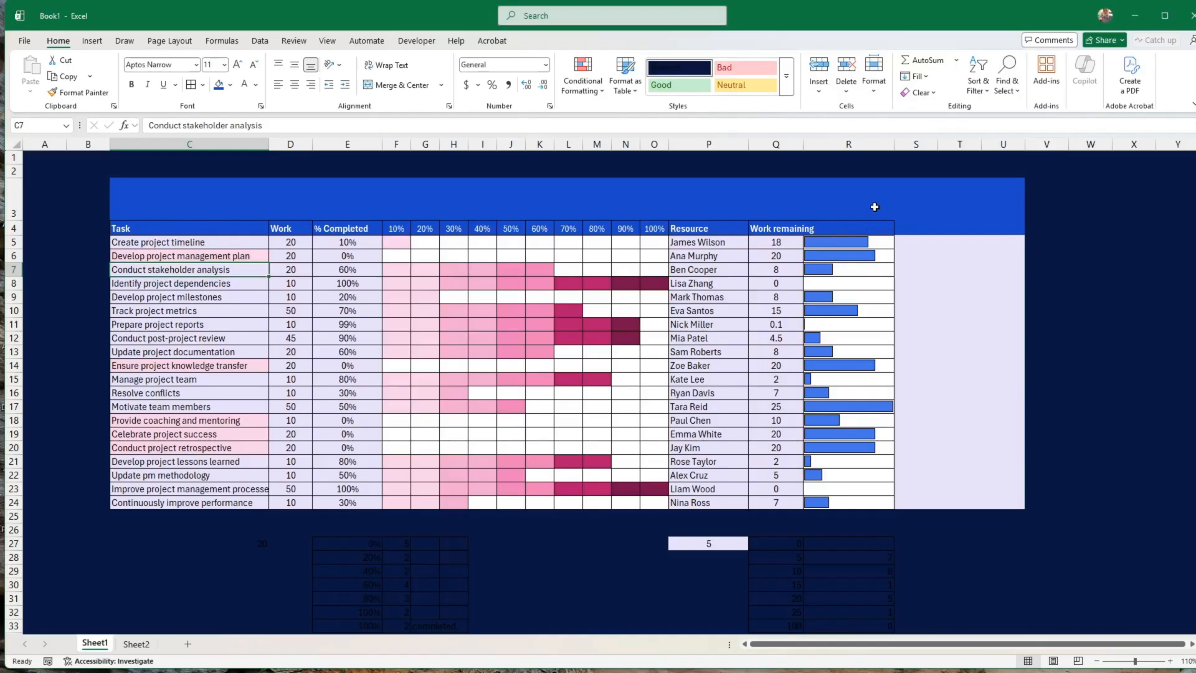
# Remove all borders from the header band C3:R4
pyautogui.moveTo(874, 206); pyautogui.dragTo(180, 229)
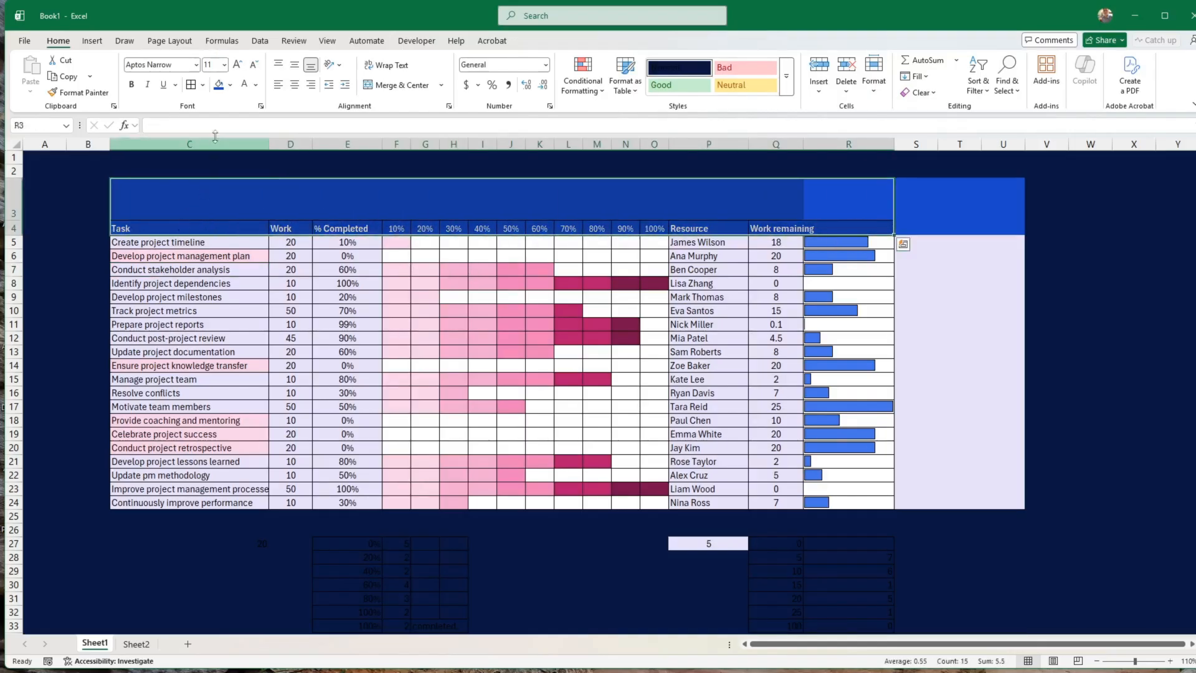
pyautogui.click(203, 85)
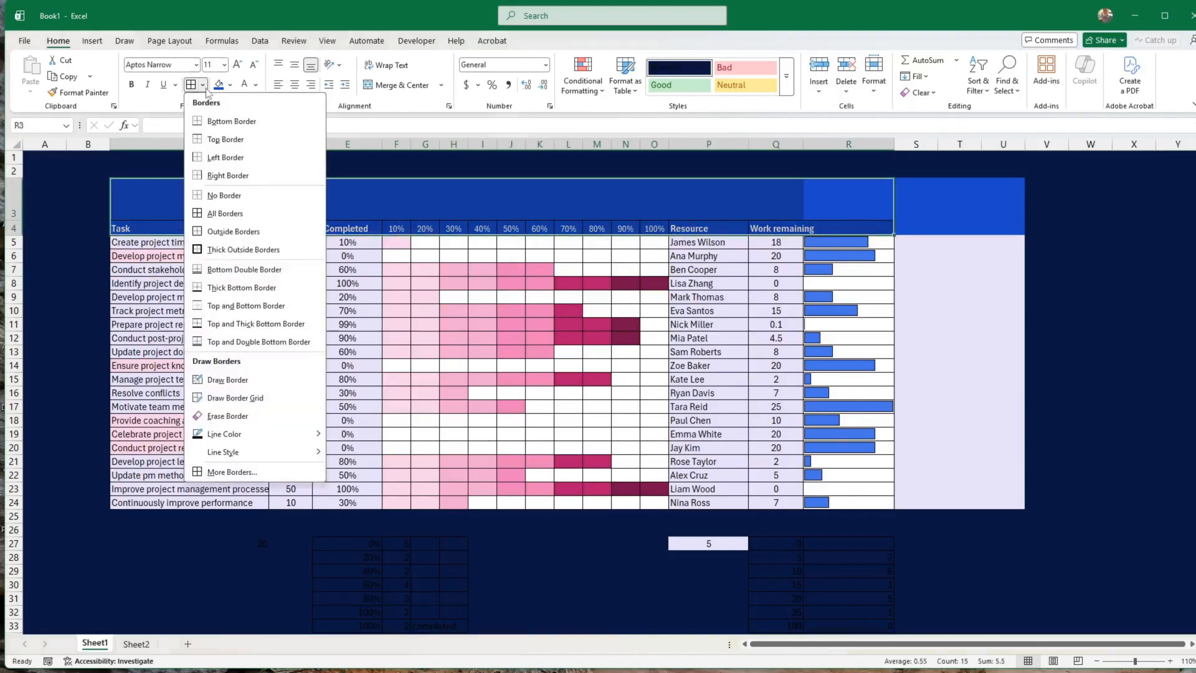
pyautogui.click(211, 195)
pyautogui.click(89, 276)
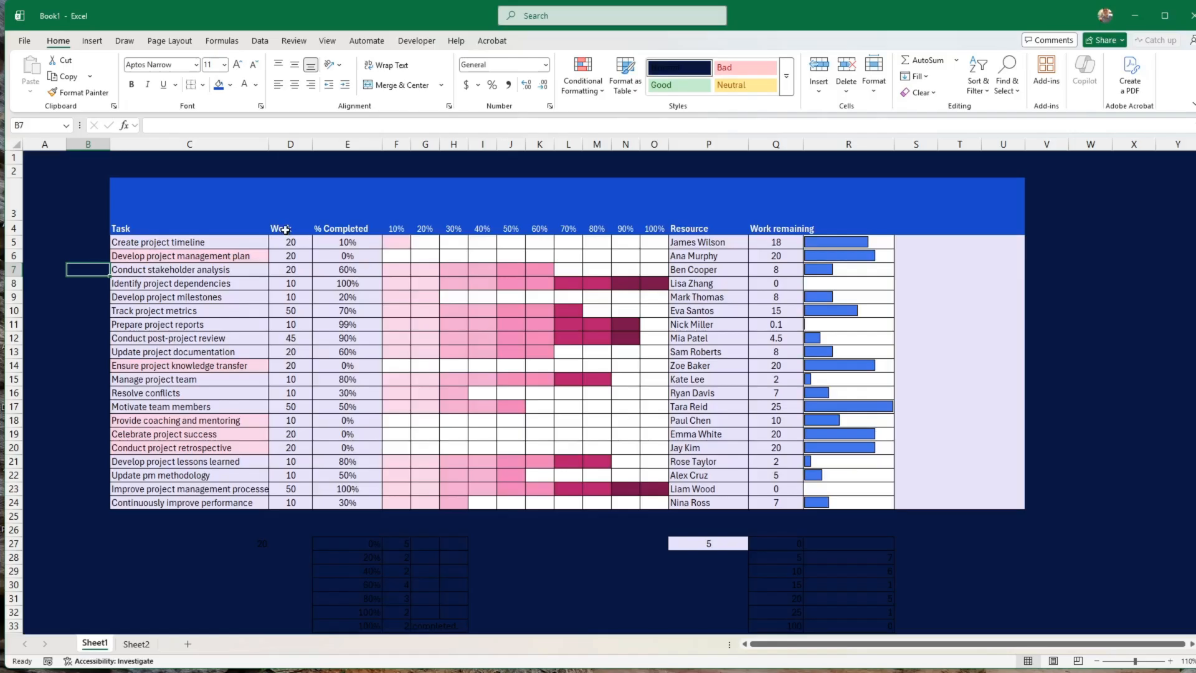
# Centre the headings in D4:R4 and merge and centre the Work remaining heading across Q4:R4
pyautogui.moveTo(285, 230); pyautogui.dragTo(828, 228)
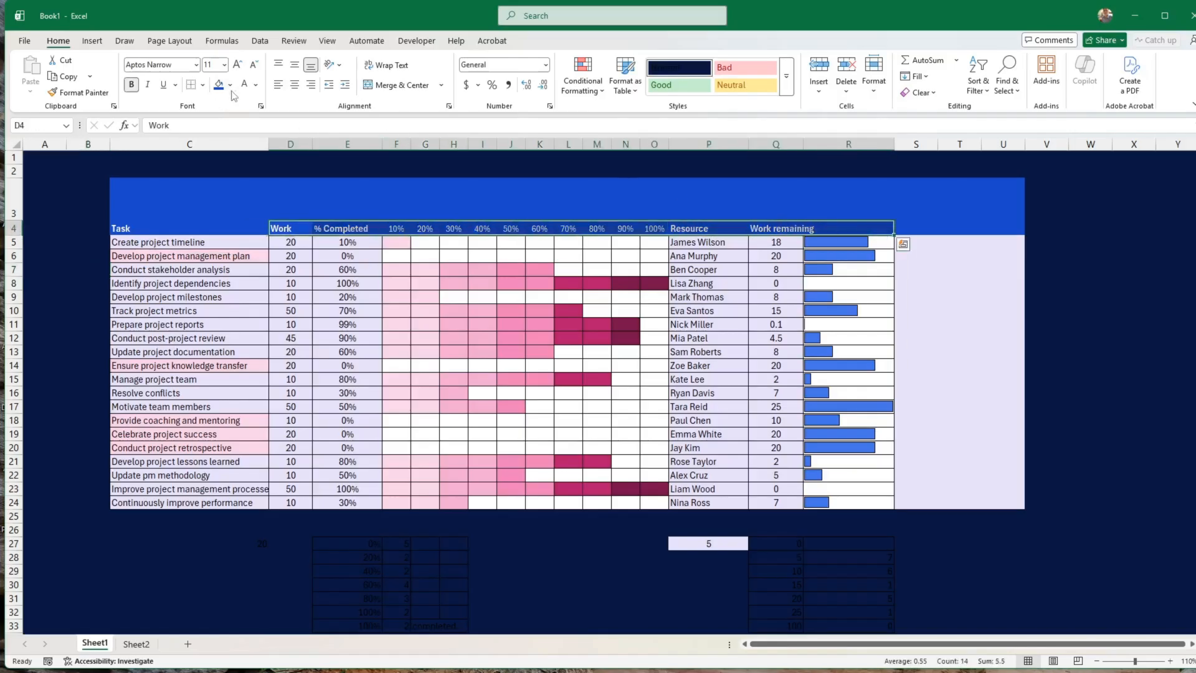
pyautogui.click(299, 84)
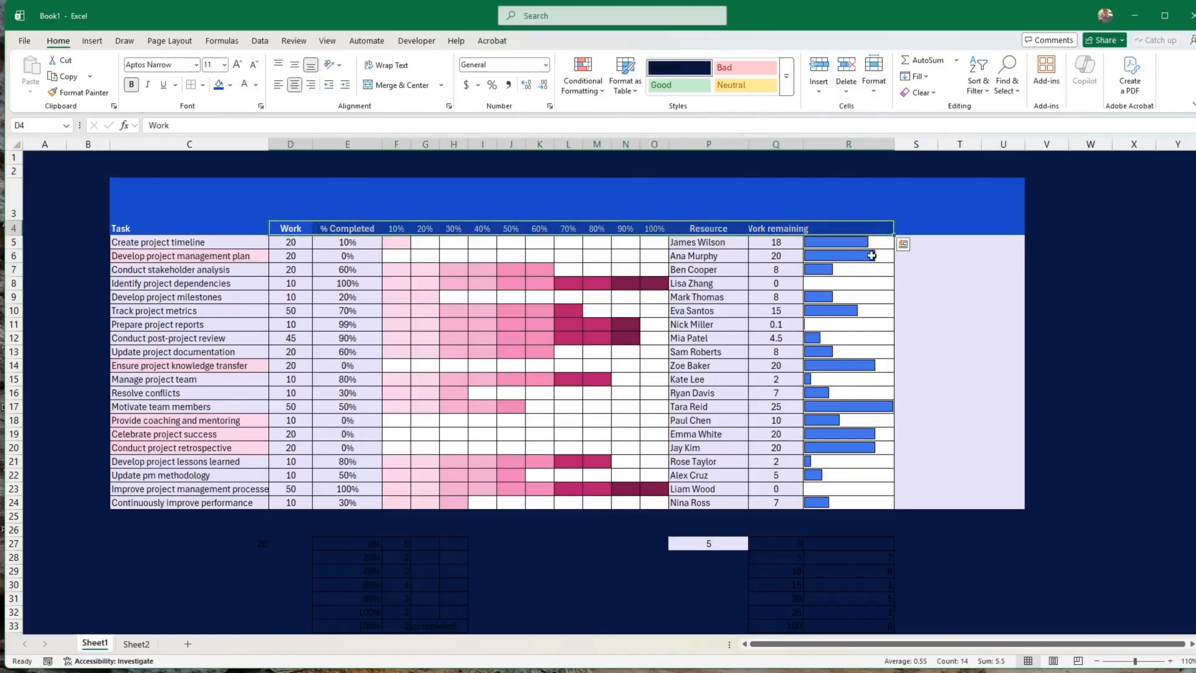
pyautogui.click(932, 279)
pyautogui.moveTo(779, 228); pyautogui.dragTo(836, 231)
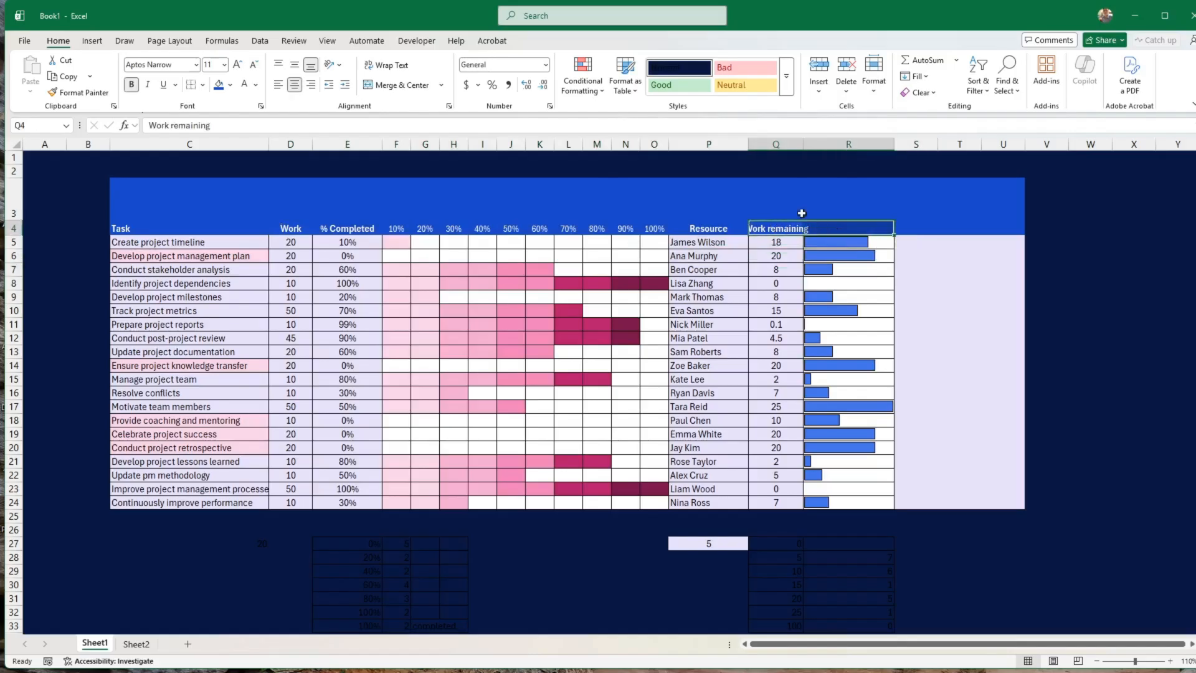
pyautogui.click(402, 85)
pyautogui.click(821, 528)
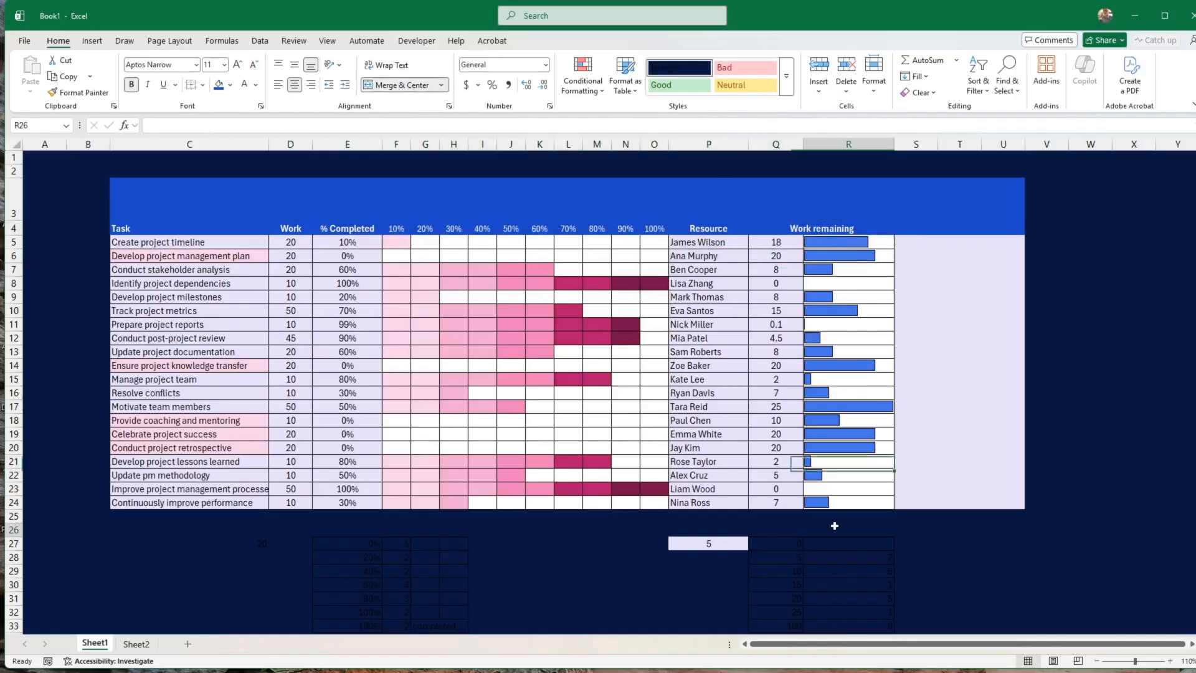
pyautogui.click(737, 539)
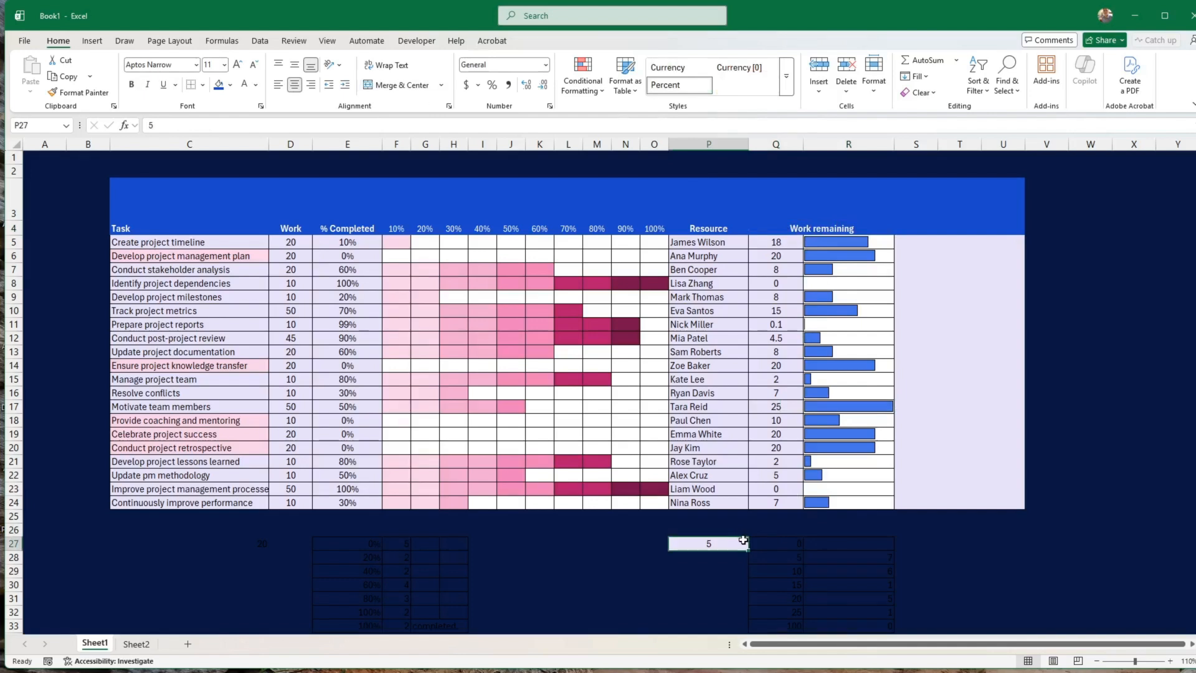
pyautogui.scroll(-2, 744, 540)
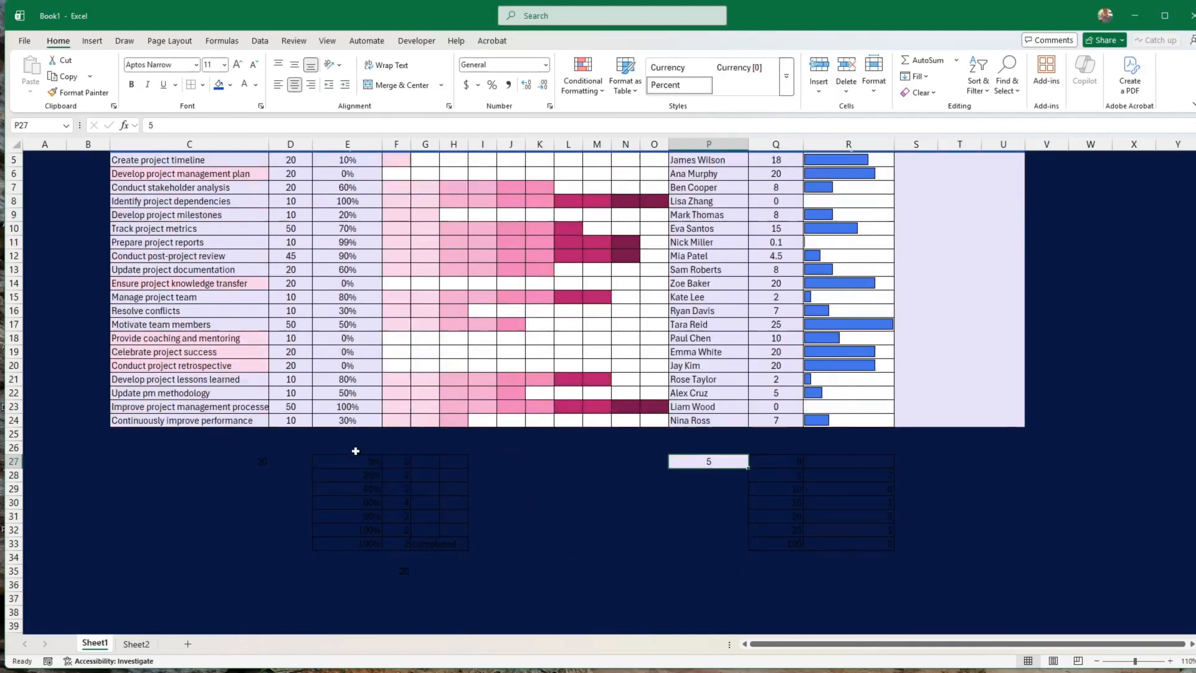
# Insert a 2-D pie chart from the completion counts in F27:F33 and shift it slightly on the sheet
pyautogui.scroll(2, 918, 508)
pyautogui.scroll(-2, 349, 526)
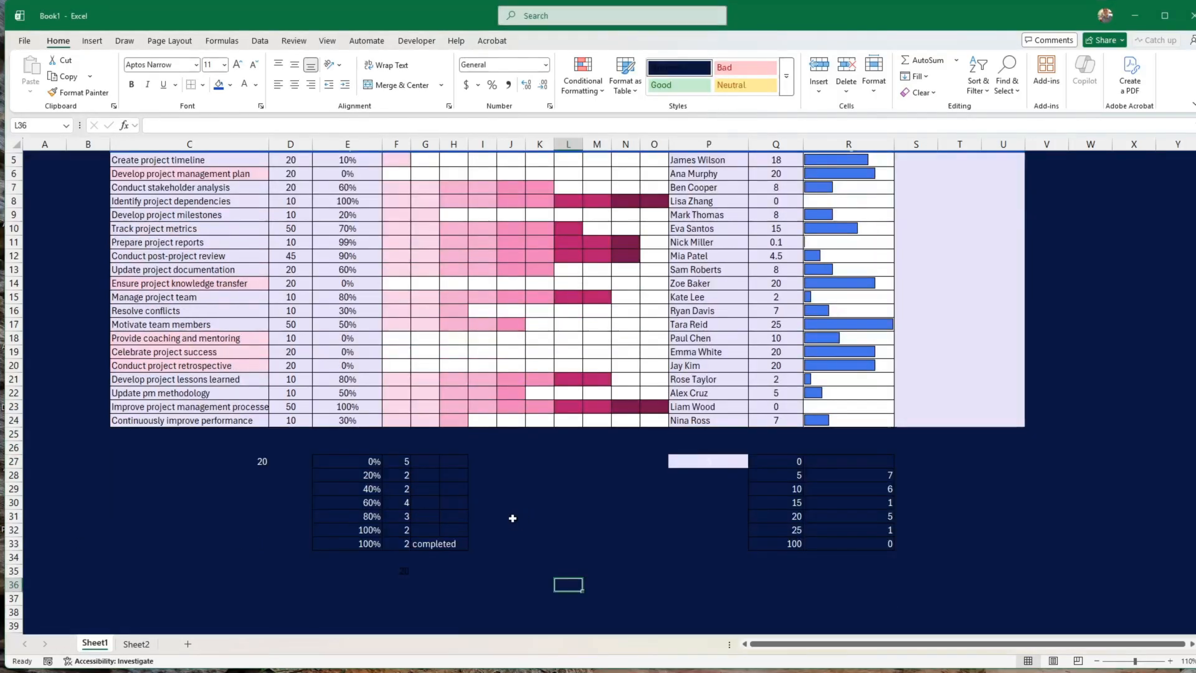
pyautogui.moveTo(406, 461); pyautogui.dragTo(404, 543)
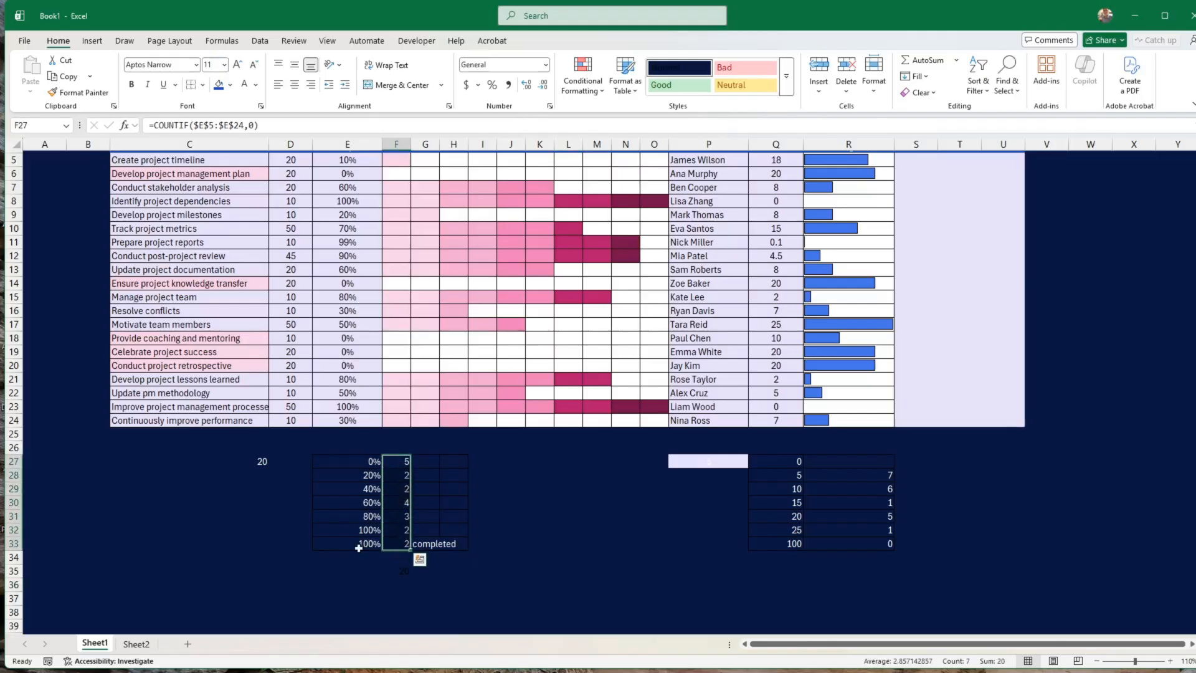
pyautogui.click(91, 41)
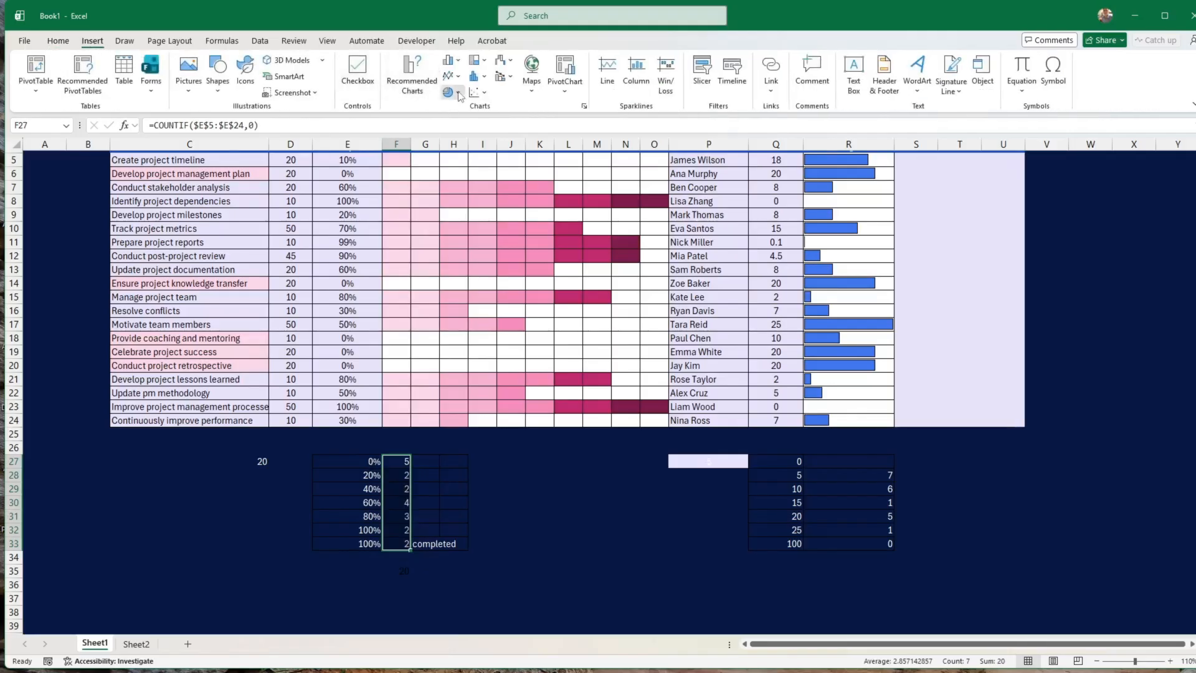
pyautogui.click(447, 92)
pyautogui.click(458, 141)
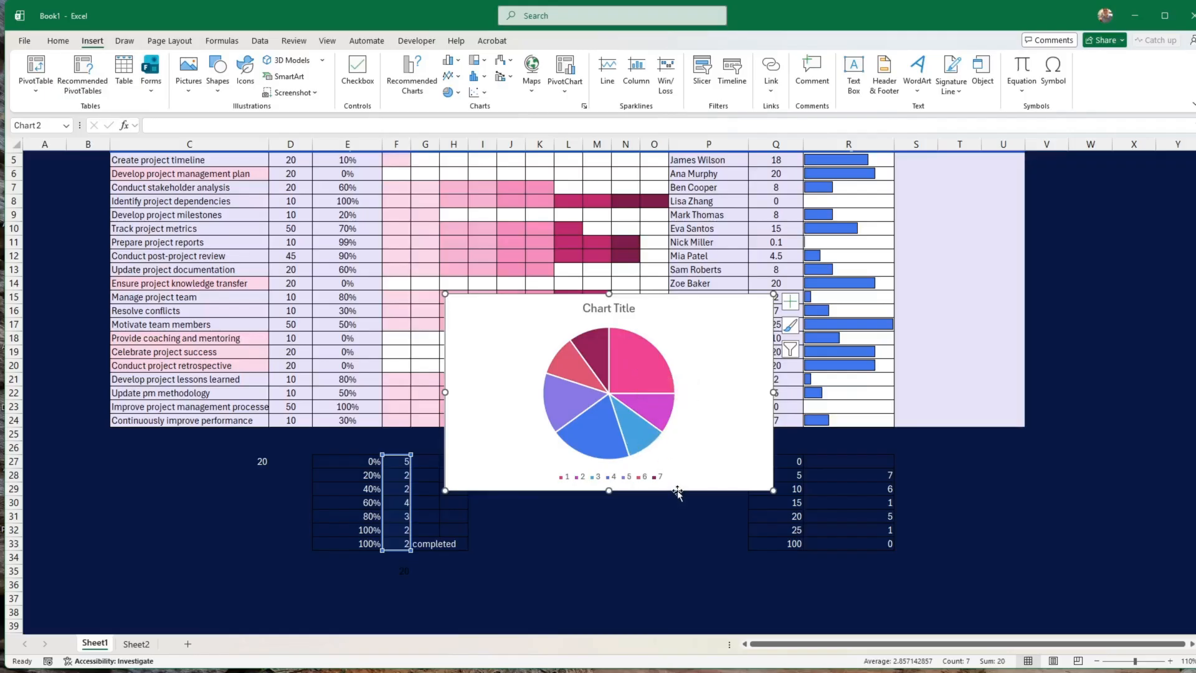
pyautogui.moveTo(678, 493); pyautogui.dragTo(692, 489)
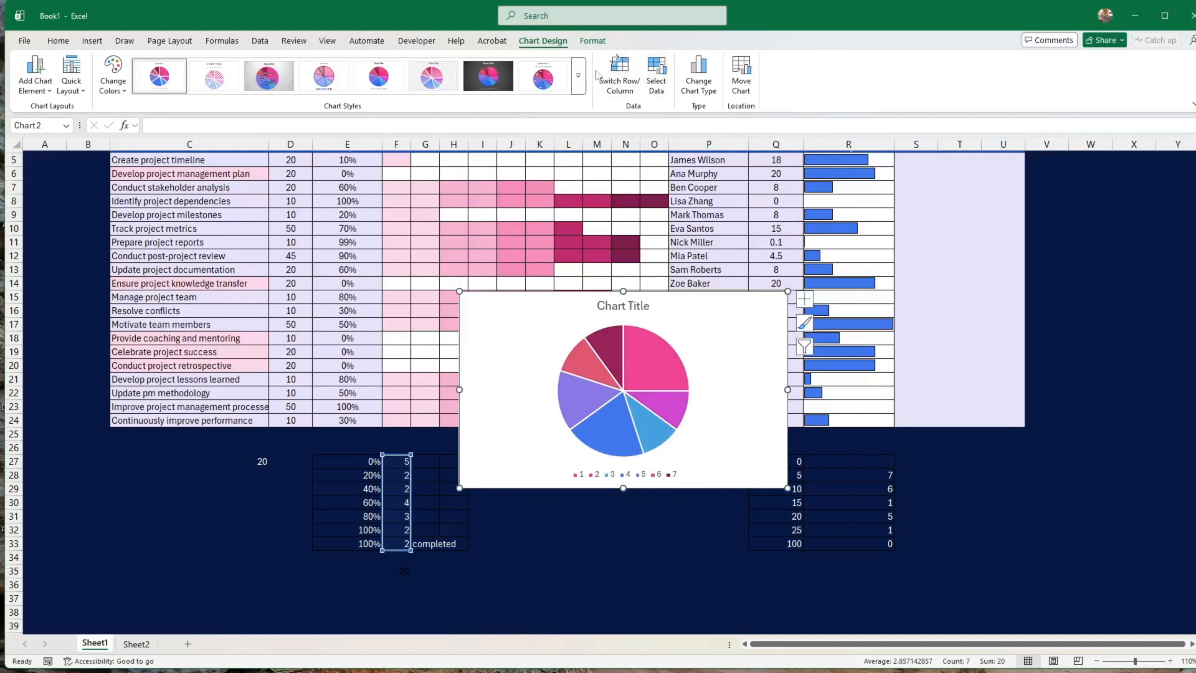
# Recolour the pie chart with the monochromatic pink palette that runs from light to dark
pyautogui.click(118, 87)
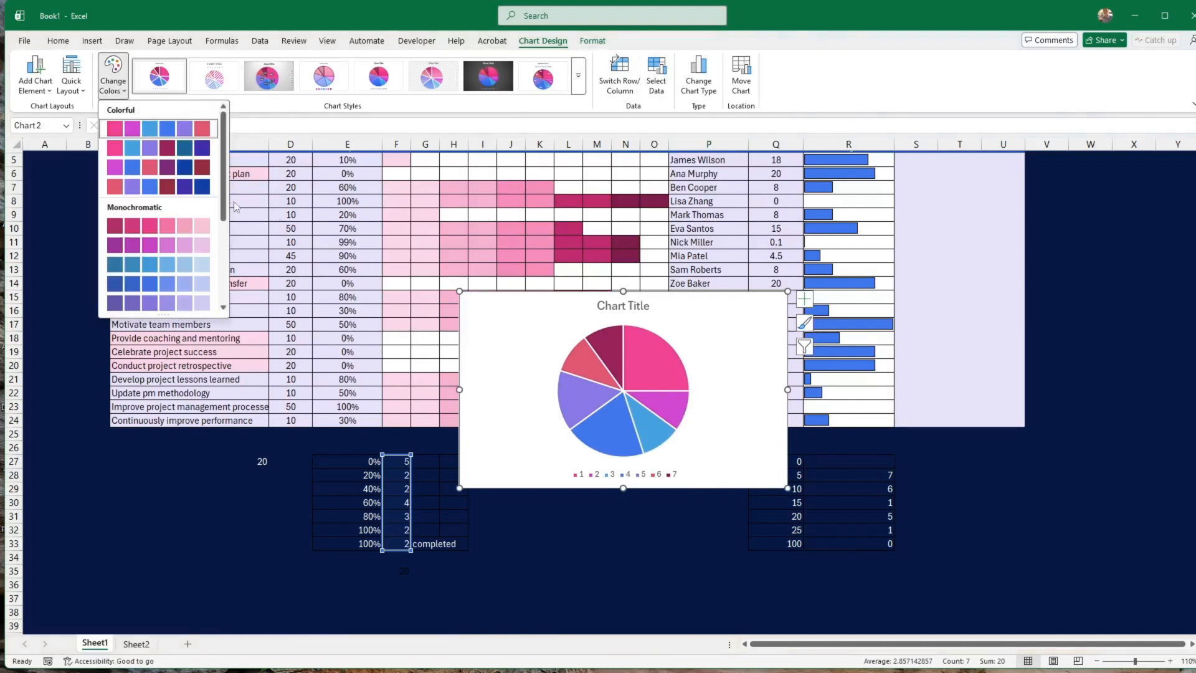
pyautogui.click(167, 227)
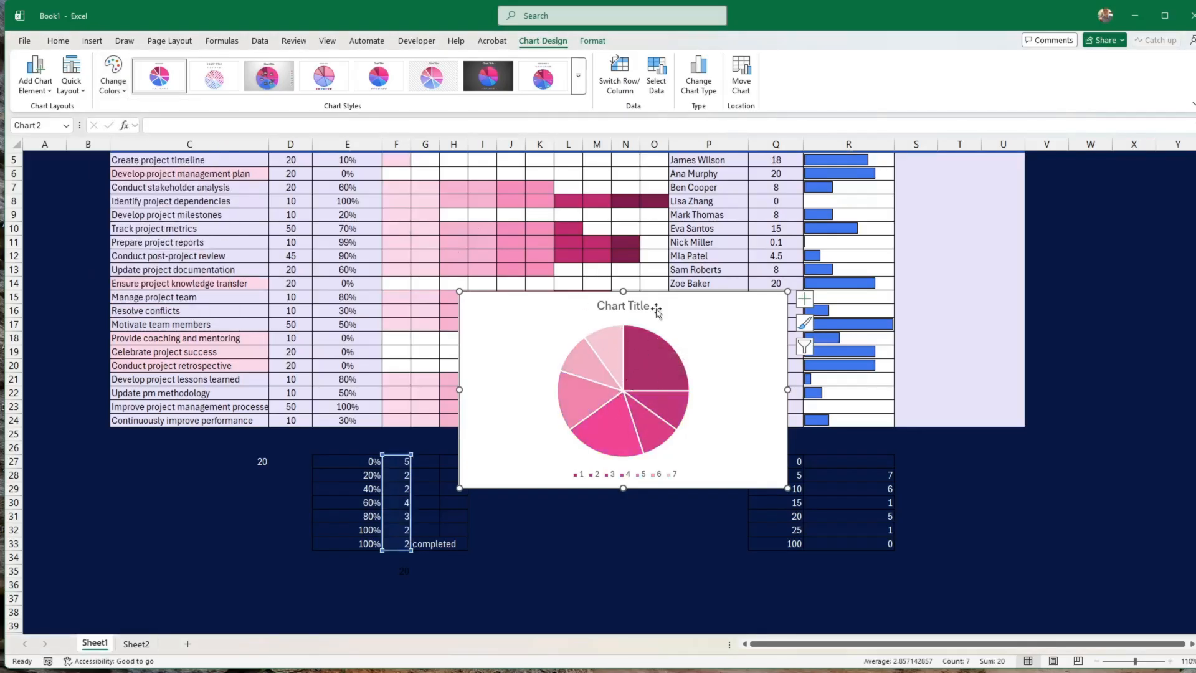
pyautogui.click(118, 93)
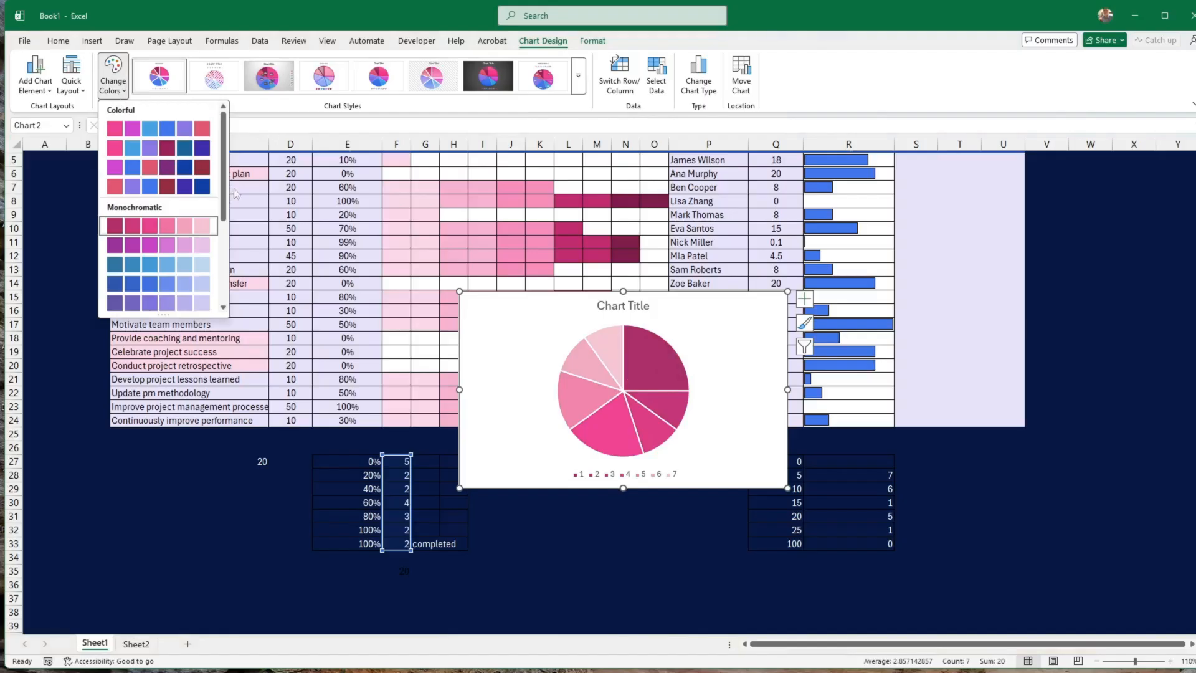
pyautogui.moveTo(224, 205); pyautogui.dragTo(224, 250)
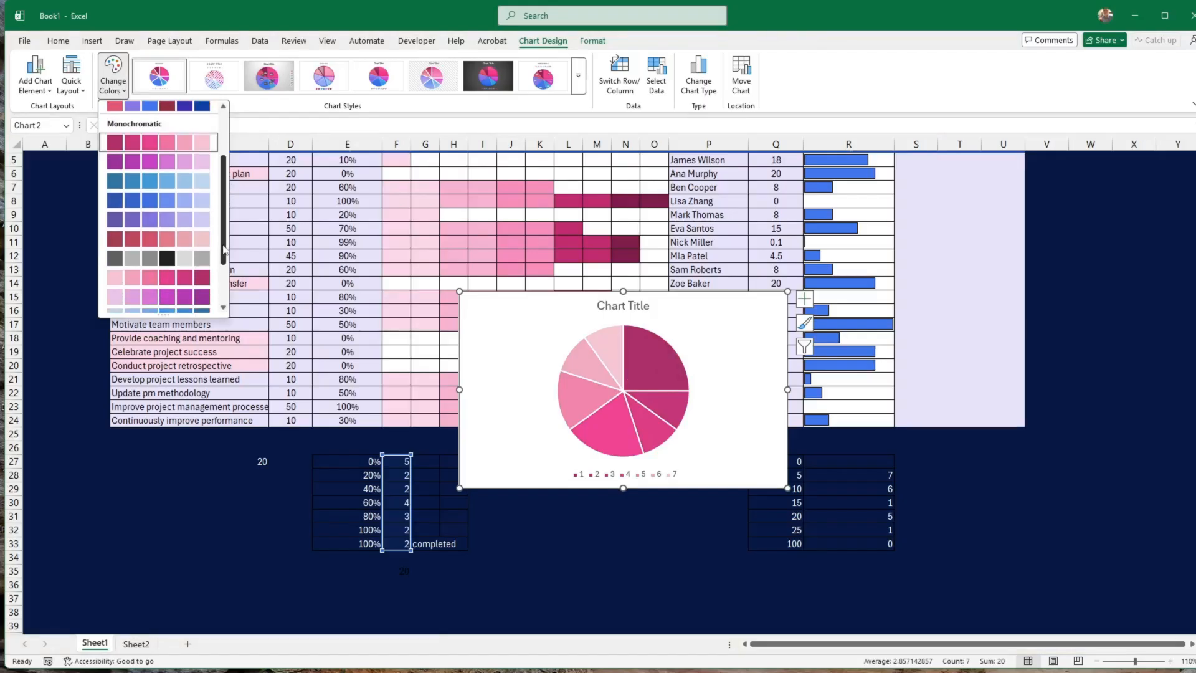
pyautogui.click(159, 277)
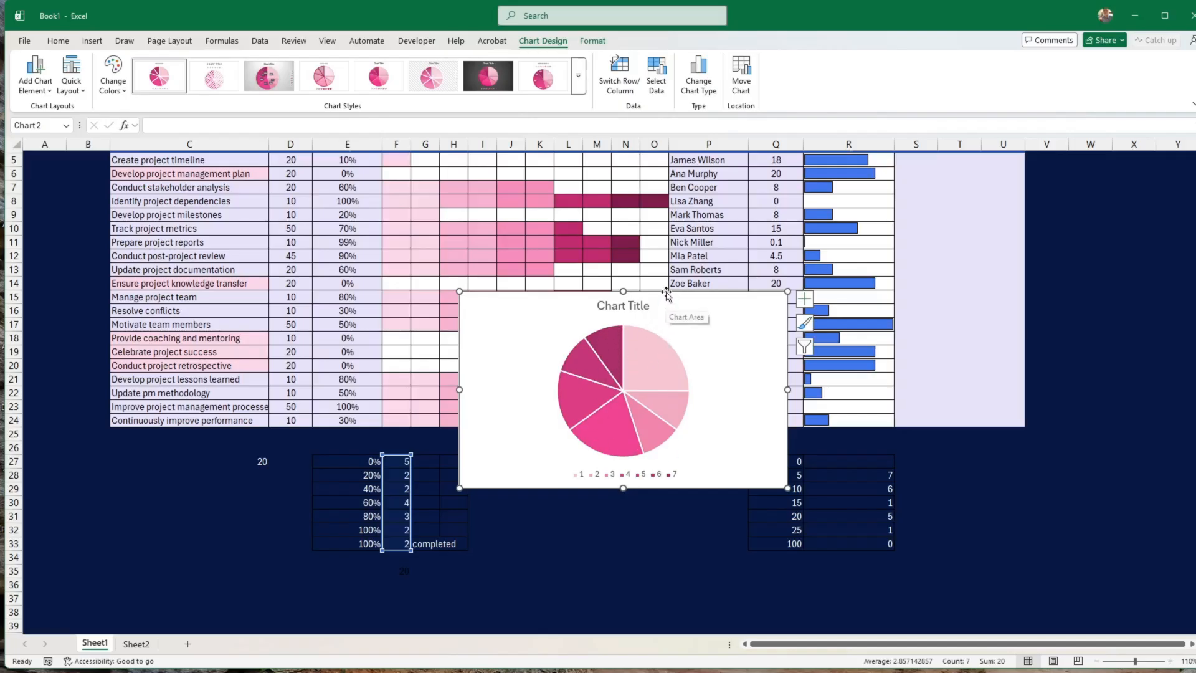
# Fill only the pie slice for the 0% count with a light theme grey
pyautogui.click(649, 379)
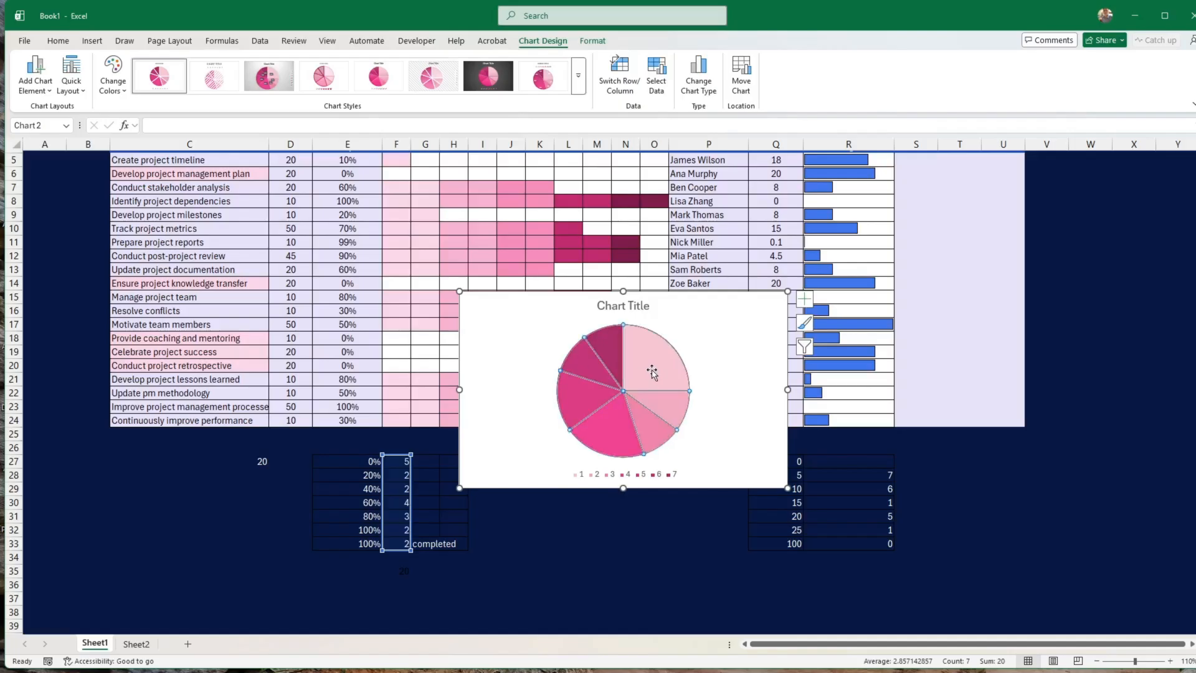
pyautogui.click(653, 363)
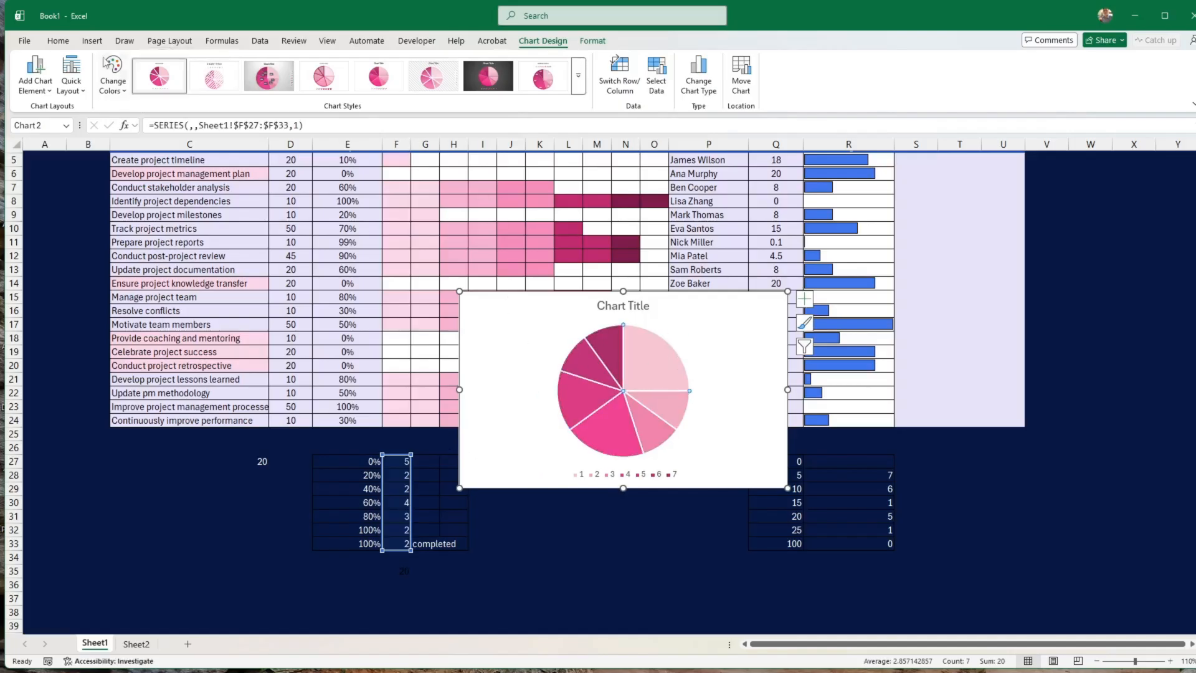
pyautogui.click(59, 43)
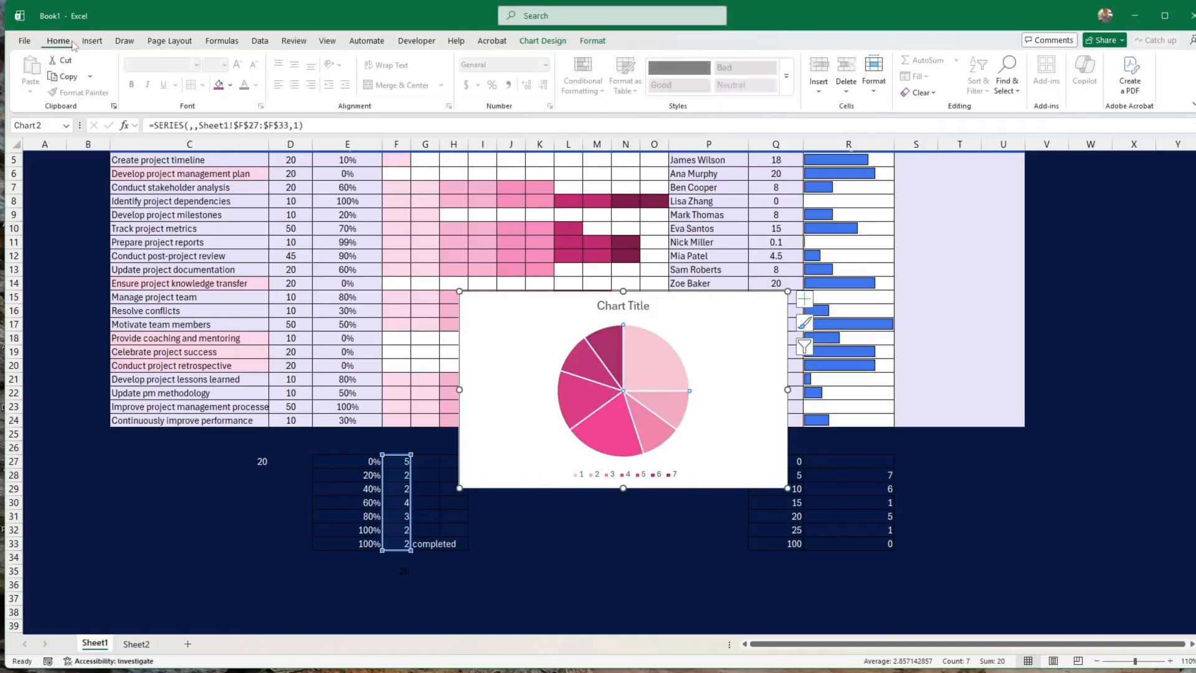
pyautogui.click(230, 85)
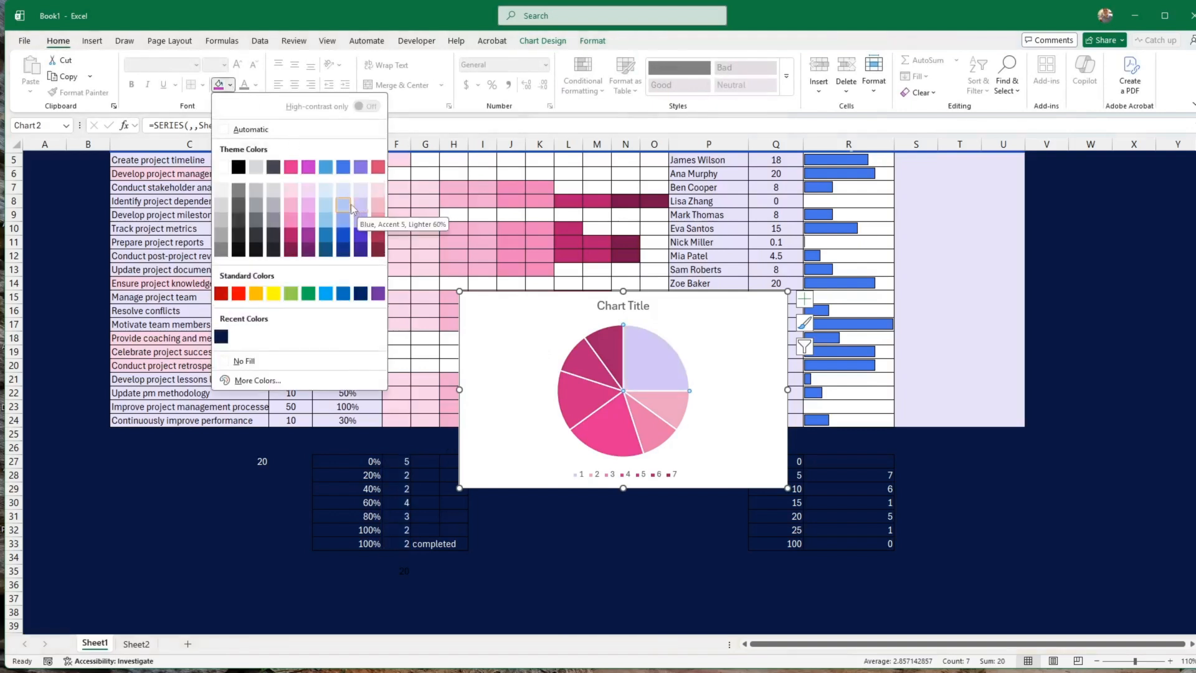
pyautogui.click(256, 190)
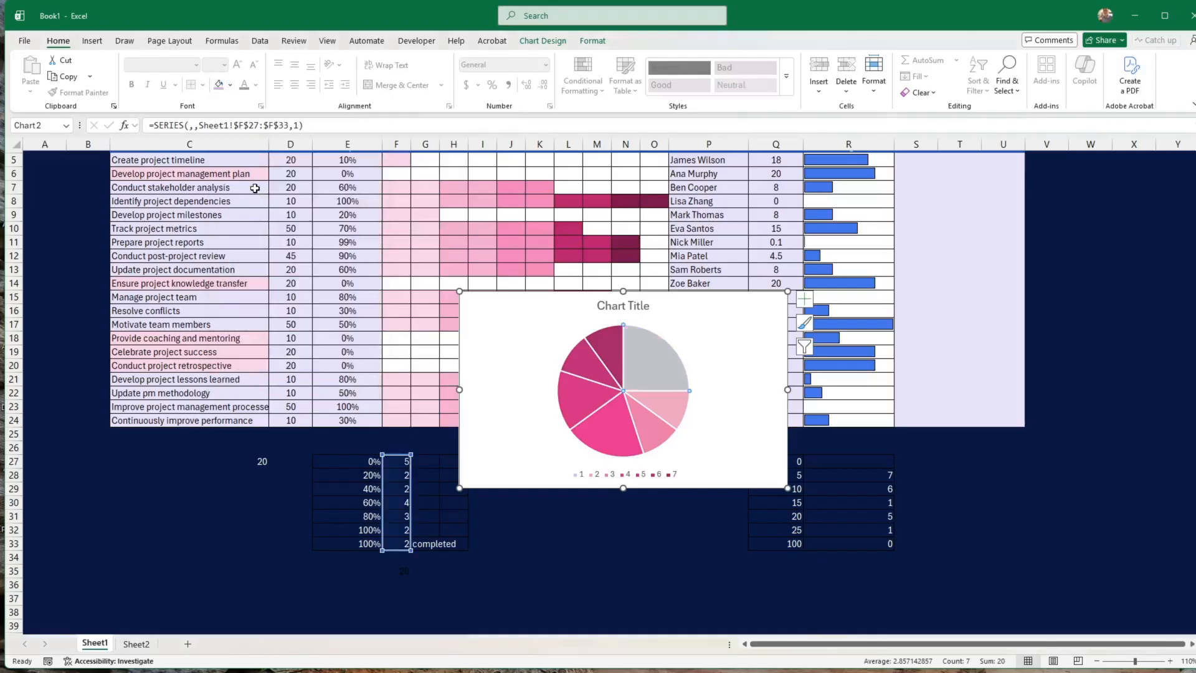
# Delete the pie chart's legend and move the chart slightly lower on the sheet
pyautogui.click(611, 352)
pyautogui.moveTo(735, 489); pyautogui.dragTo(740, 488)
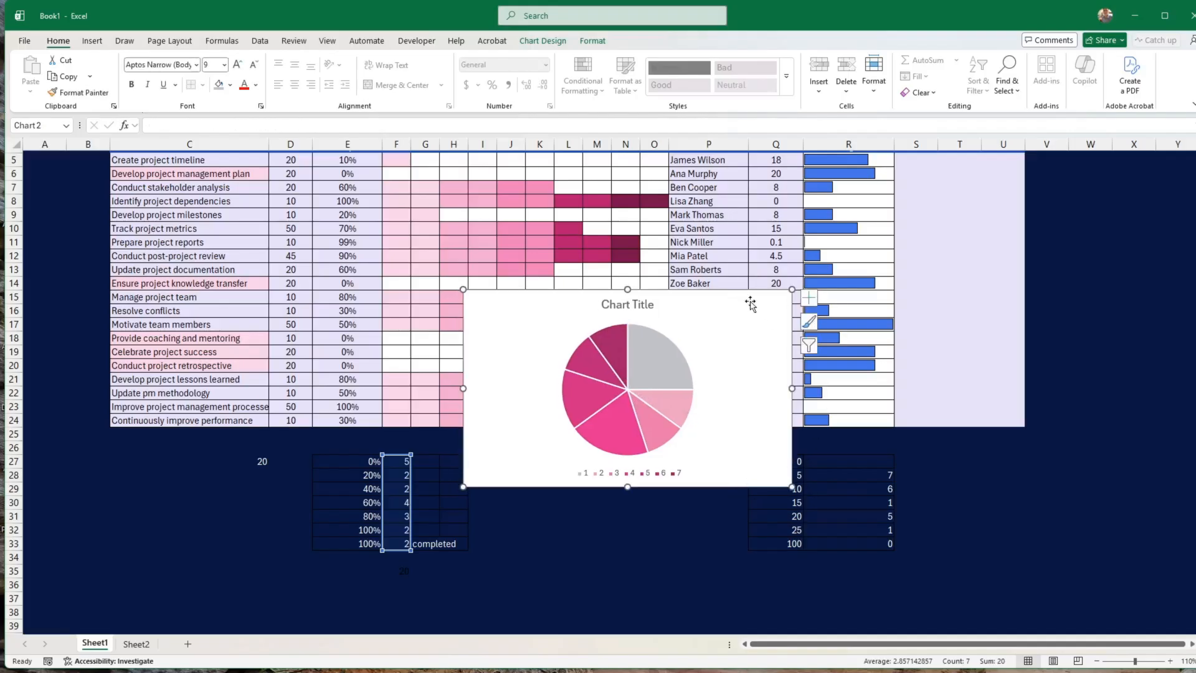
pyautogui.click(645, 476)
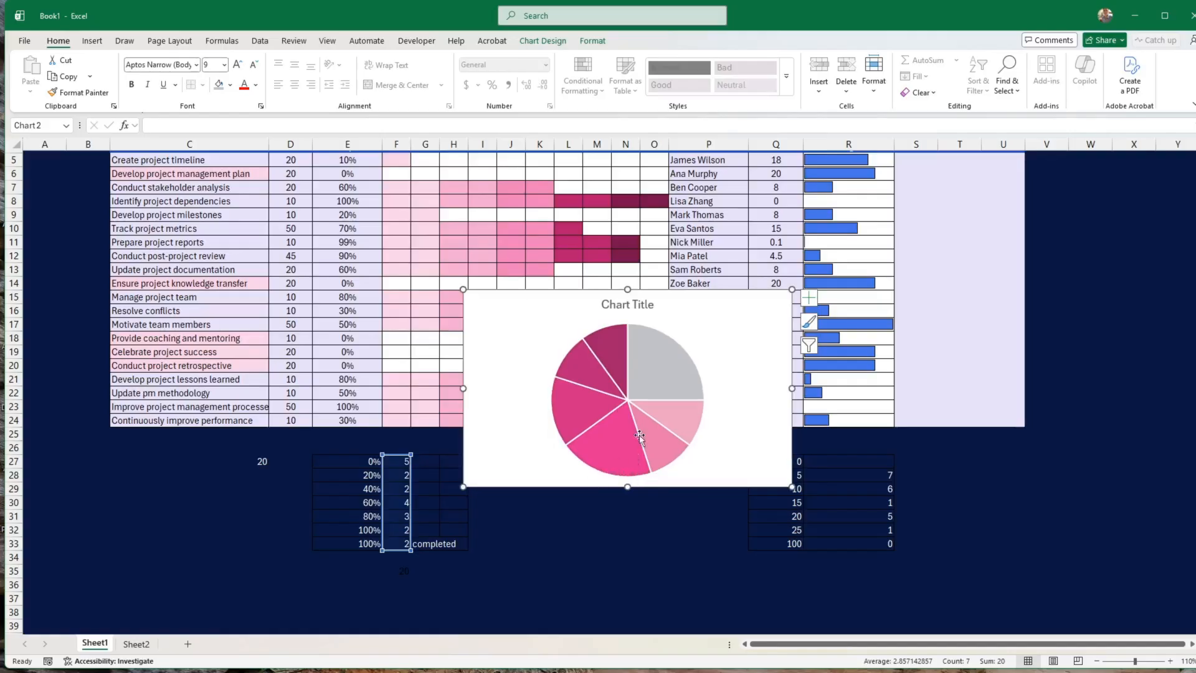
pyautogui.rightClick(656, 381)
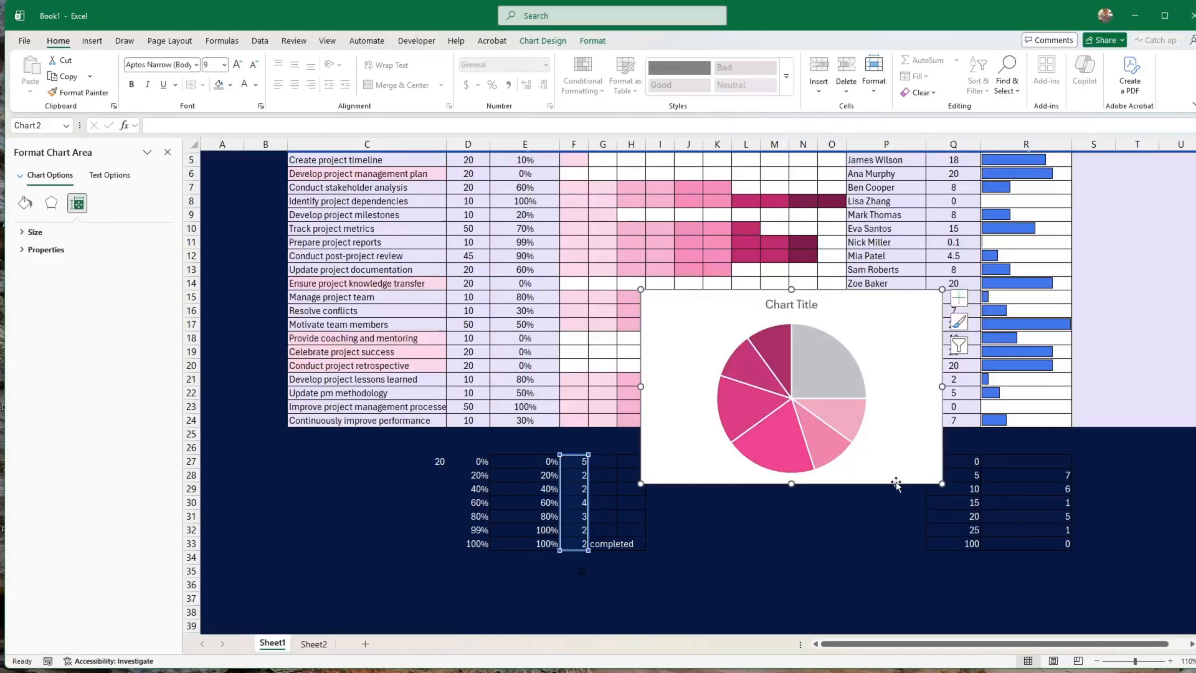
pyautogui.moveTo(897, 485); pyautogui.dragTo(897, 514)
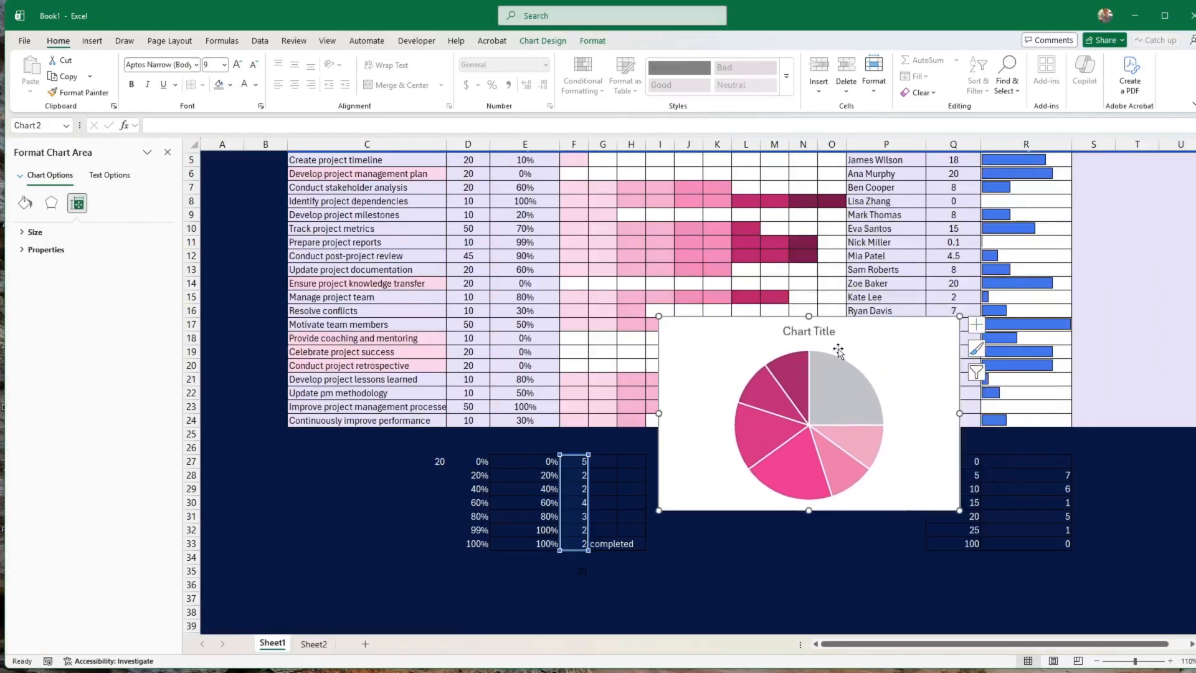
# Replace the pie chart's title with "Completion Status"
pyautogui.click(806, 330)
pyautogui.tripleClick(806, 331)
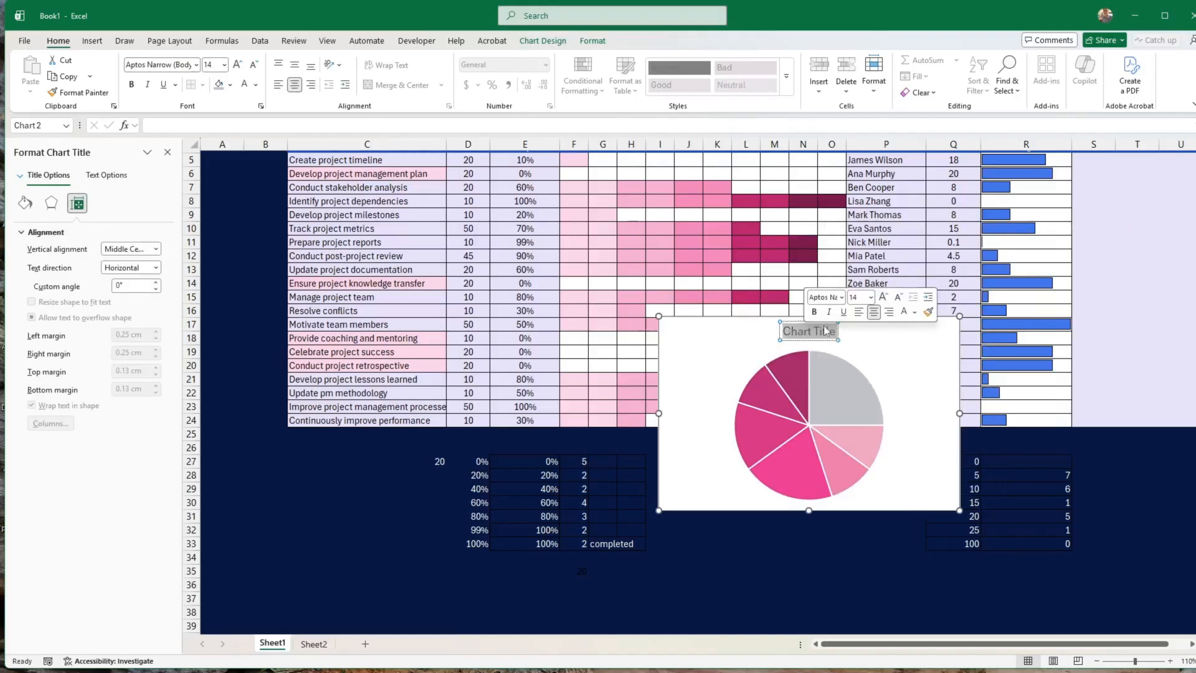
pyautogui.write('Complet')
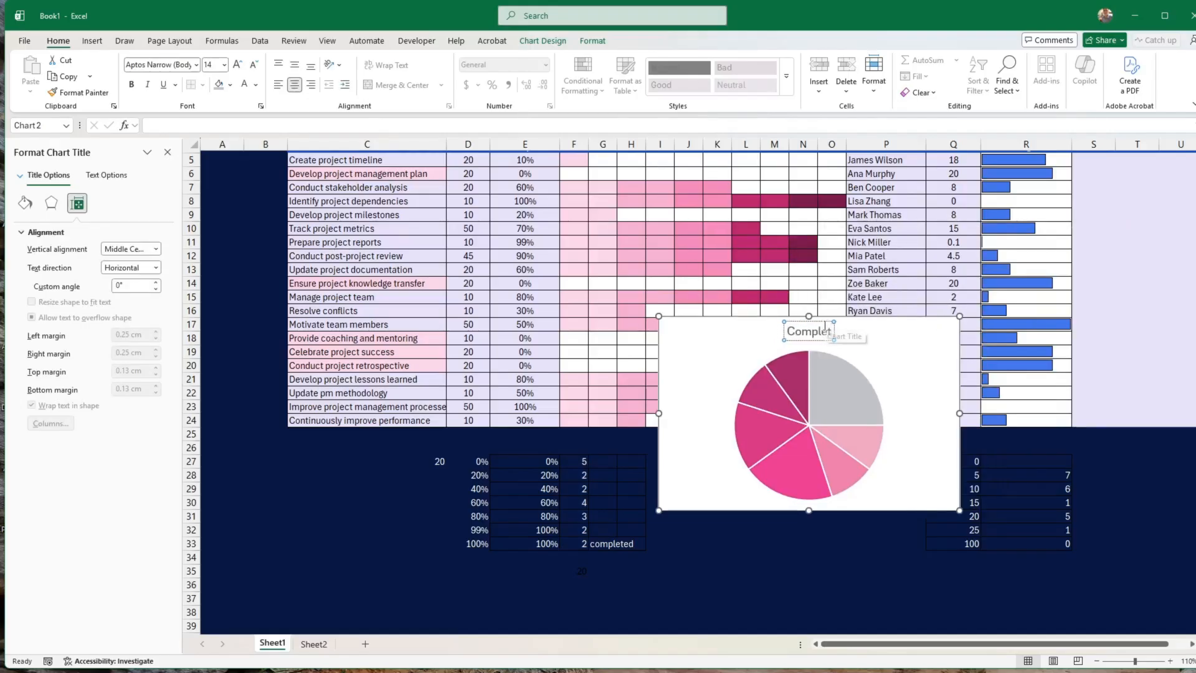
pyautogui.write('ed')
pyautogui.write(' Status')
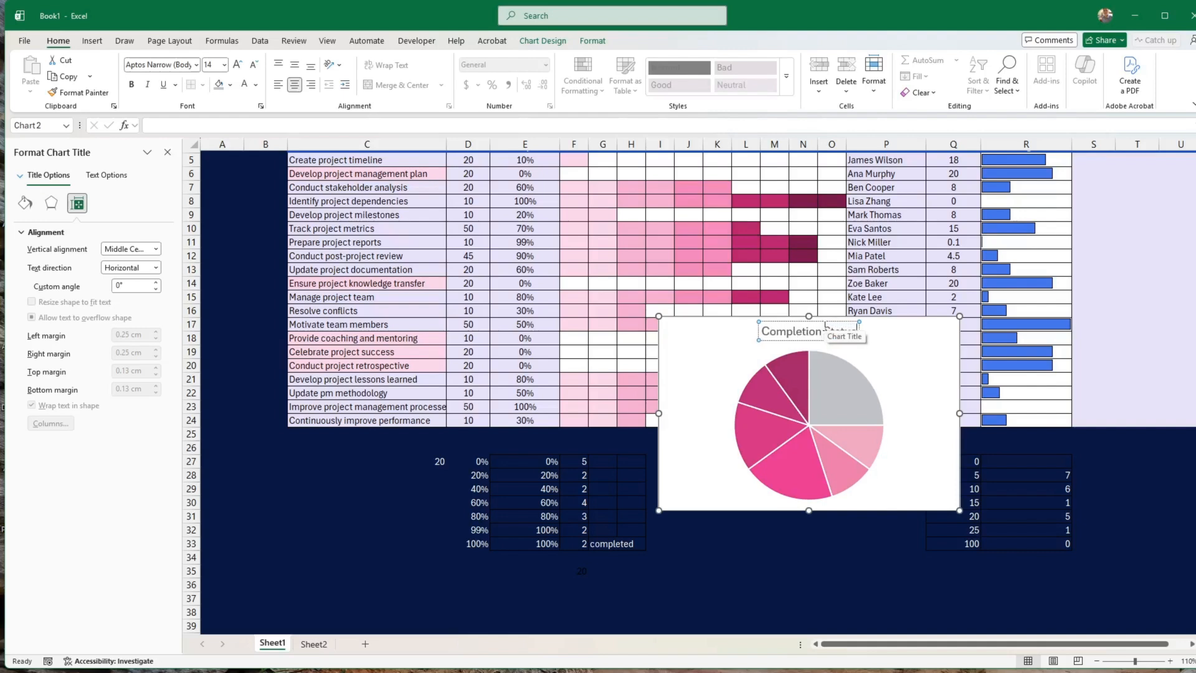
pyautogui.click(874, 507)
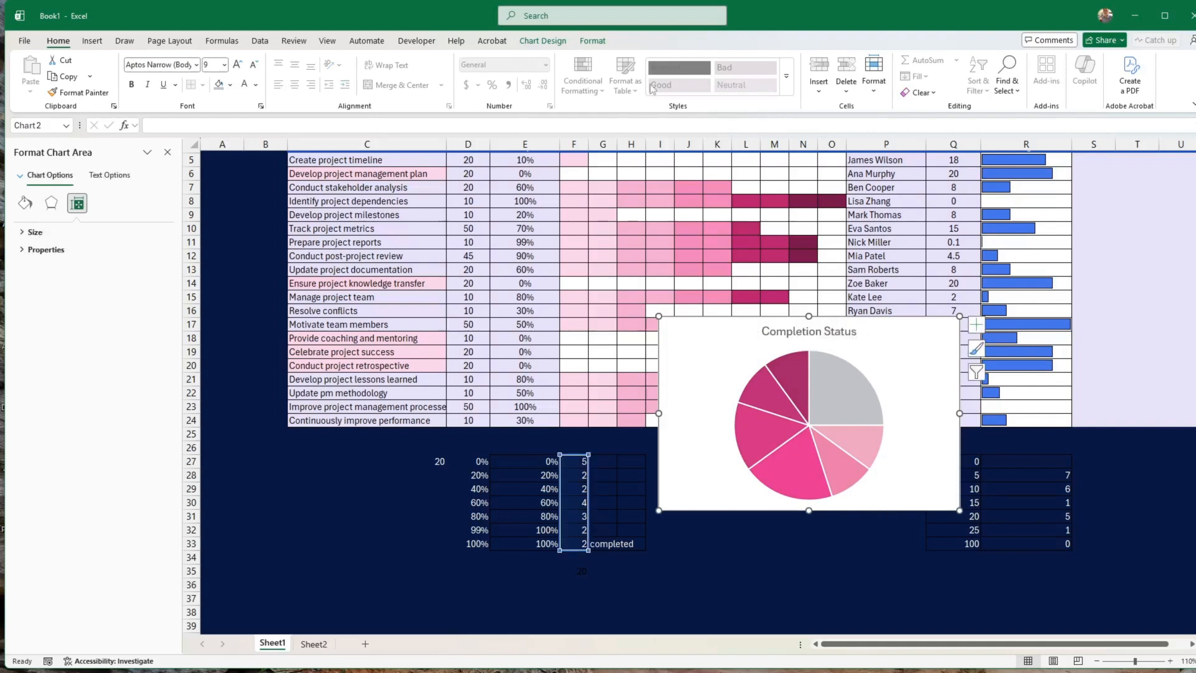
# Set the Completion Status chart area to no fill and no outline
pyautogui.click(589, 41)
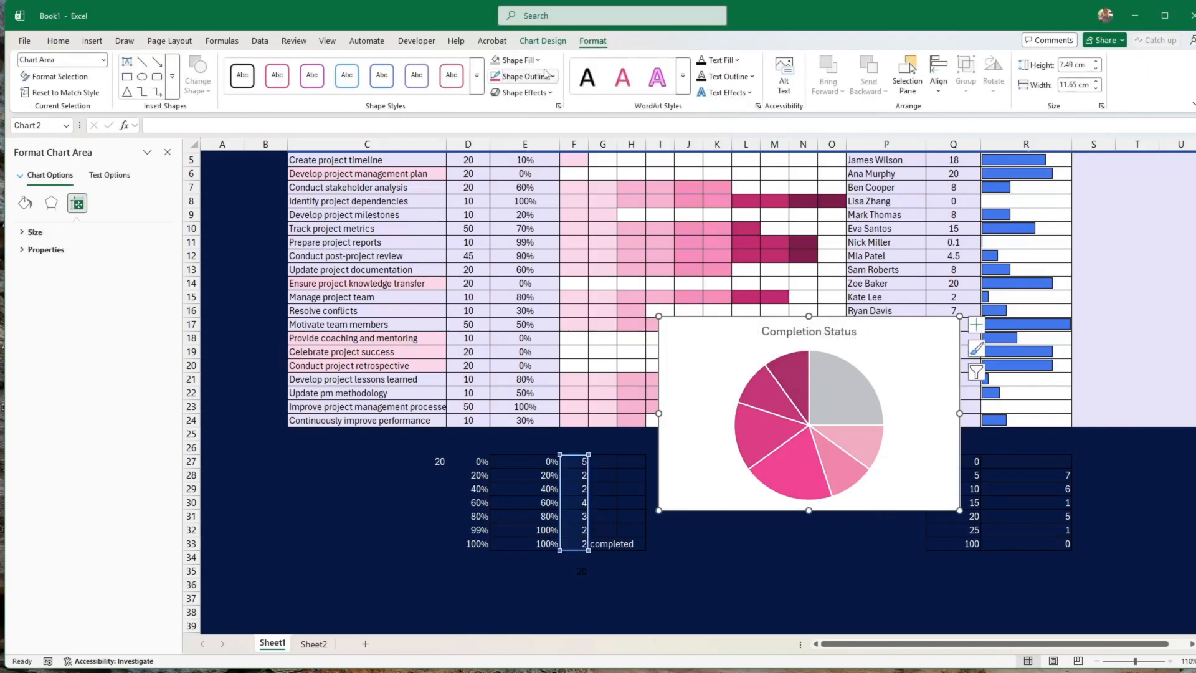
pyautogui.click(538, 61)
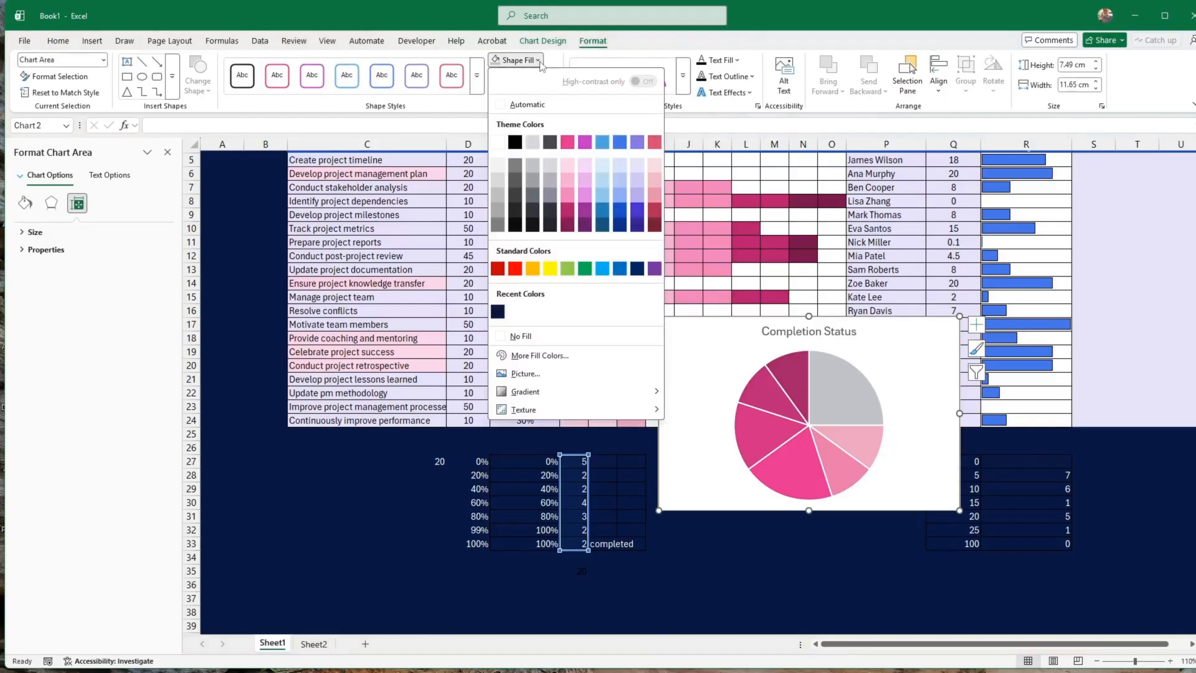
pyautogui.click(521, 336)
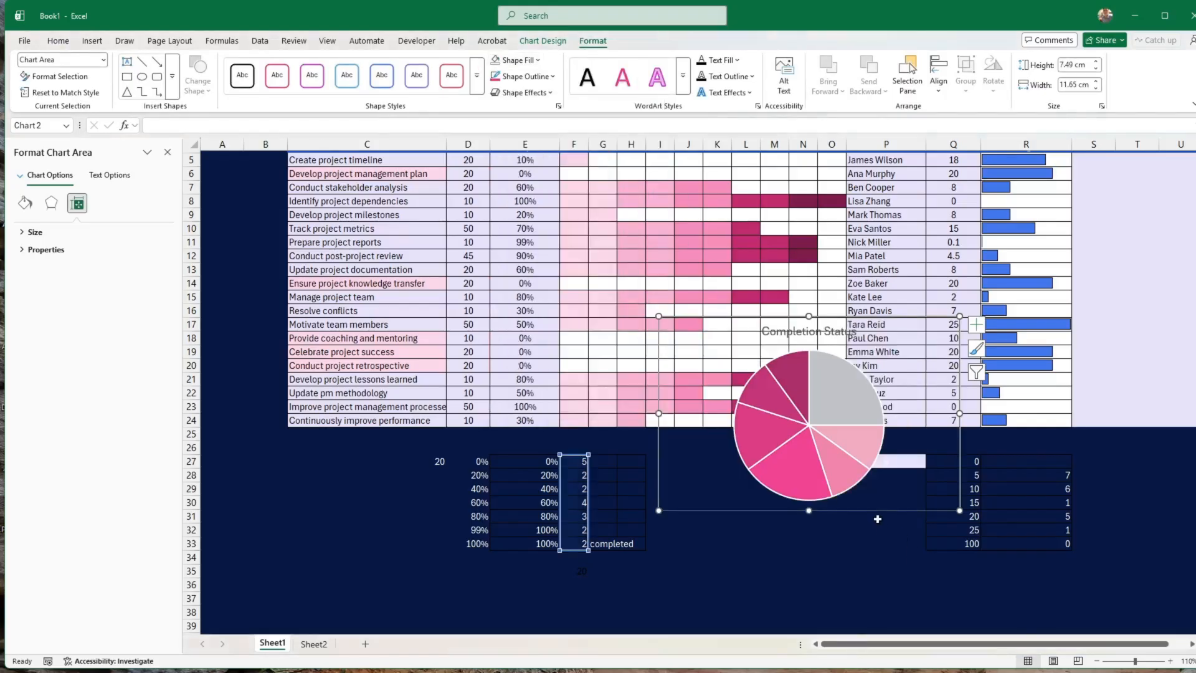
pyautogui.click(528, 76)
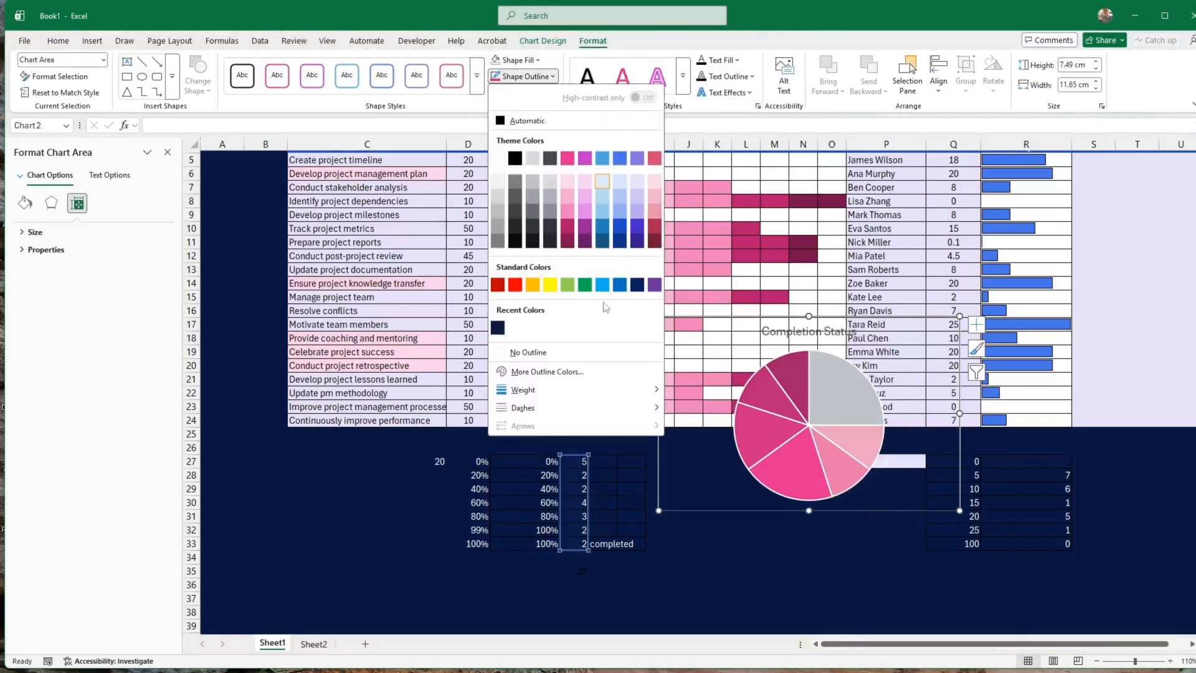
pyautogui.click(562, 353)
# Move the pie chart to the top of the lavender area in S:U and shrink it to about 6.14 cm high by 5.8 cm wide
pyautogui.moveTo(838, 508); pyautogui.dragTo(1157, 343)
pyautogui.moveTo(1138, 545); pyautogui.dragTo(1189, 544)
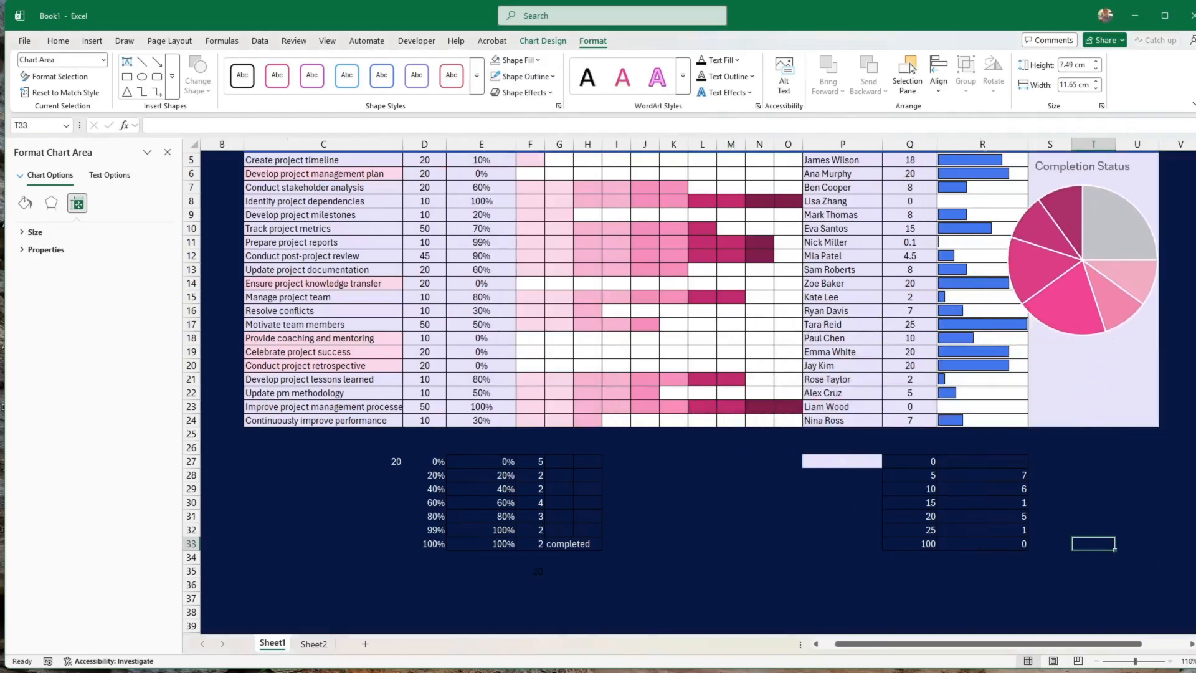
pyautogui.click(1025, 319)
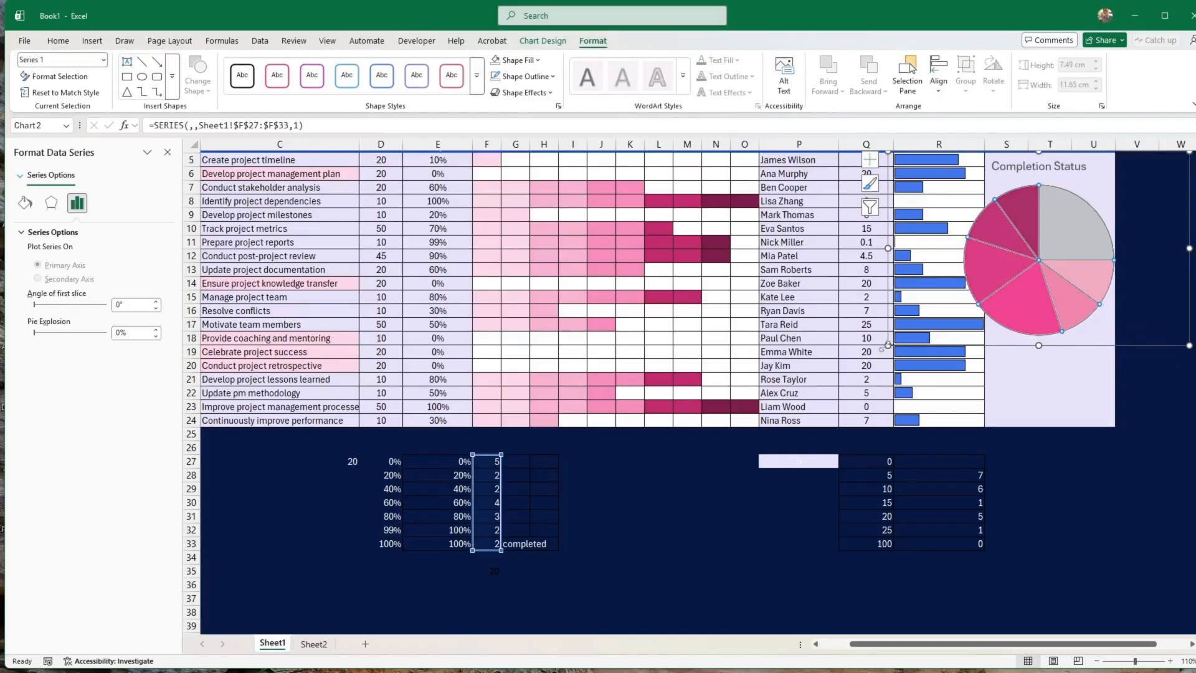
pyautogui.moveTo(889, 345); pyautogui.dragTo(979, 309)
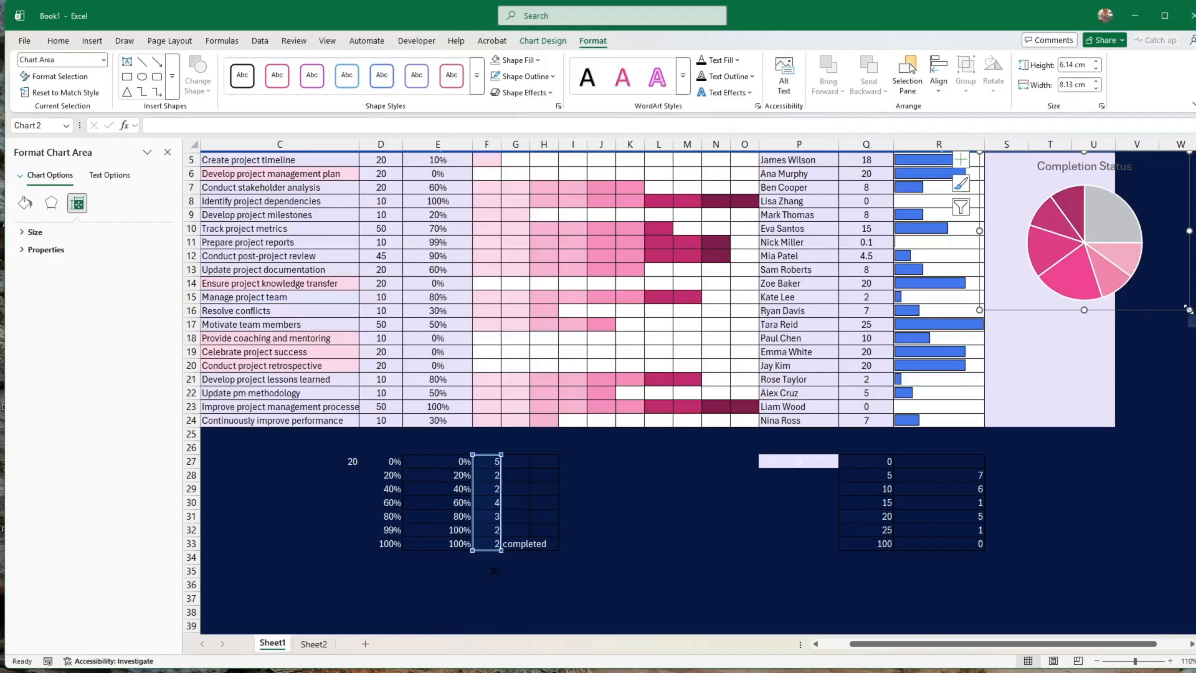
pyautogui.moveTo(1183, 311); pyautogui.dragTo(1129, 310)
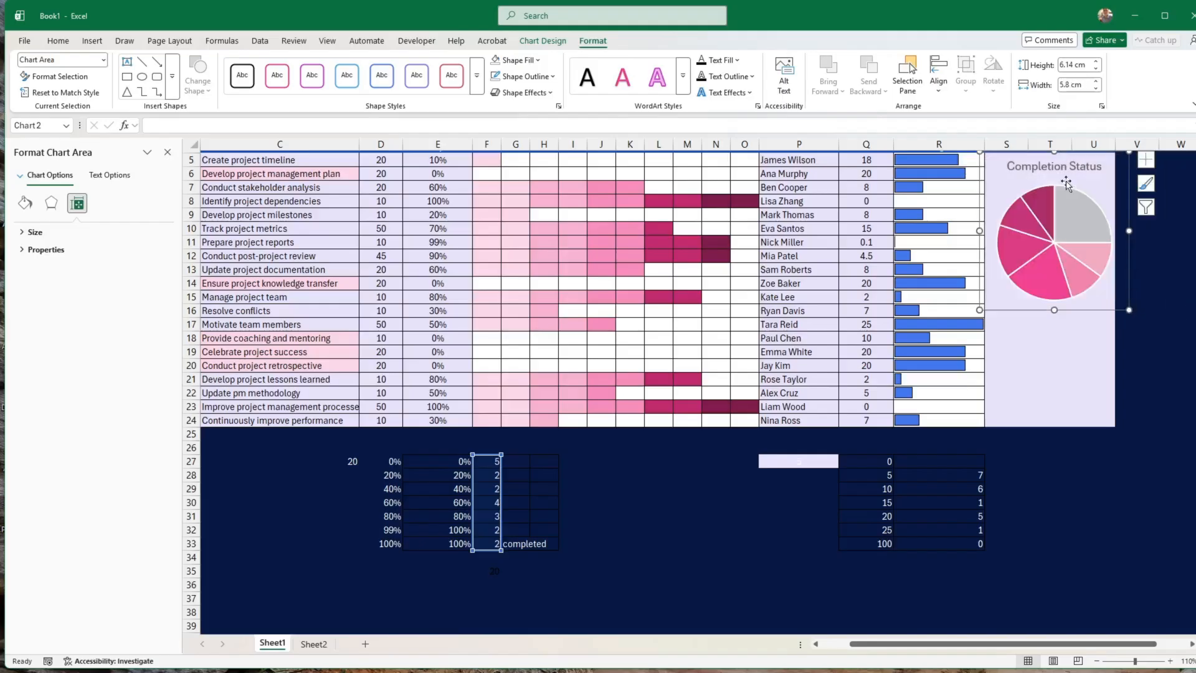
# Give the Completion Status title a dark text colour and shrink the chart slightly to fit inside columns S:U
pyautogui.click(1039, 163)
pyautogui.click(1067, 167)
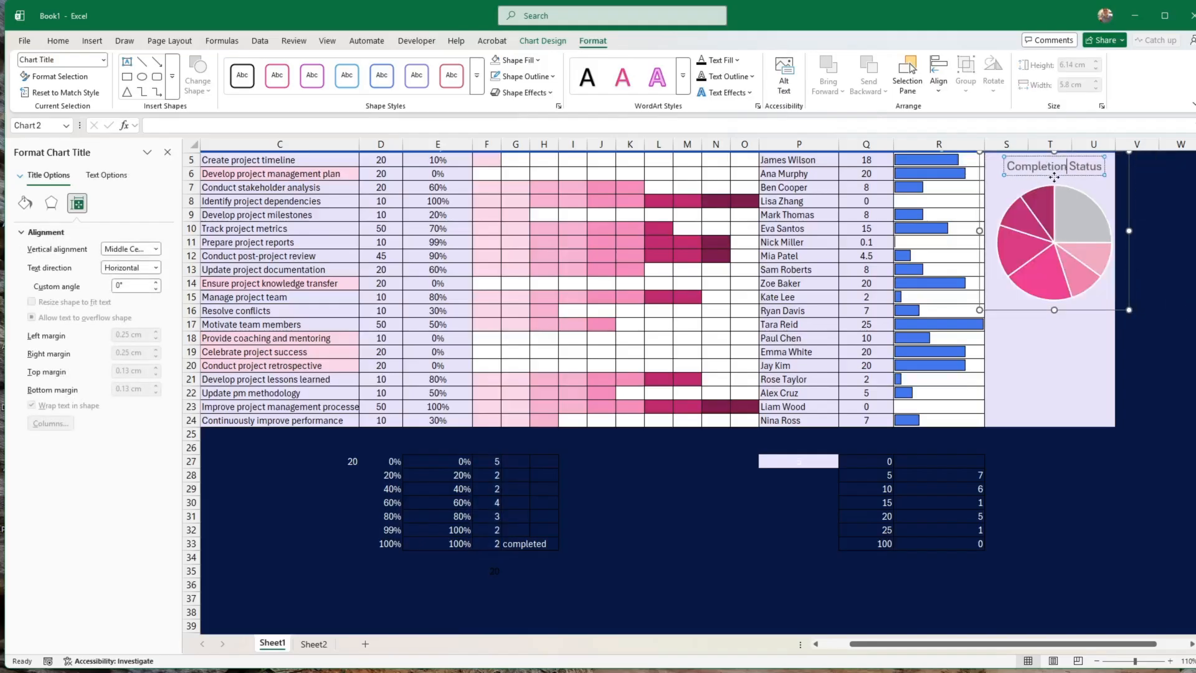
pyautogui.click(1054, 177)
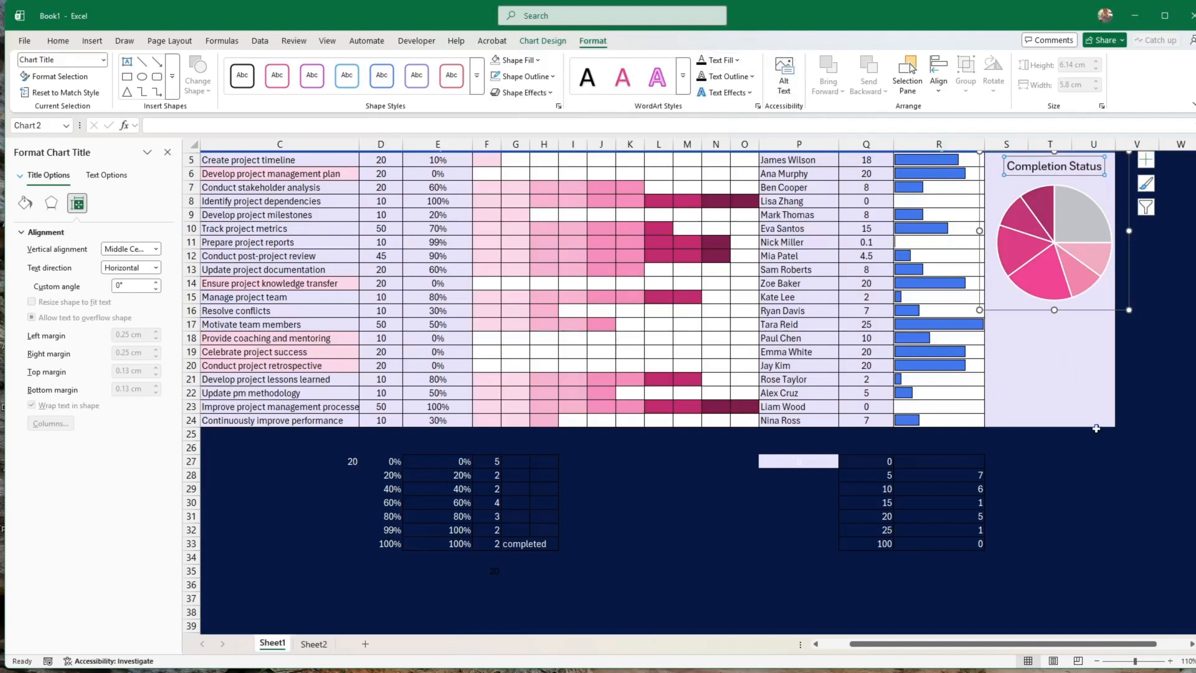
pyautogui.scroll(2, 1146, 482)
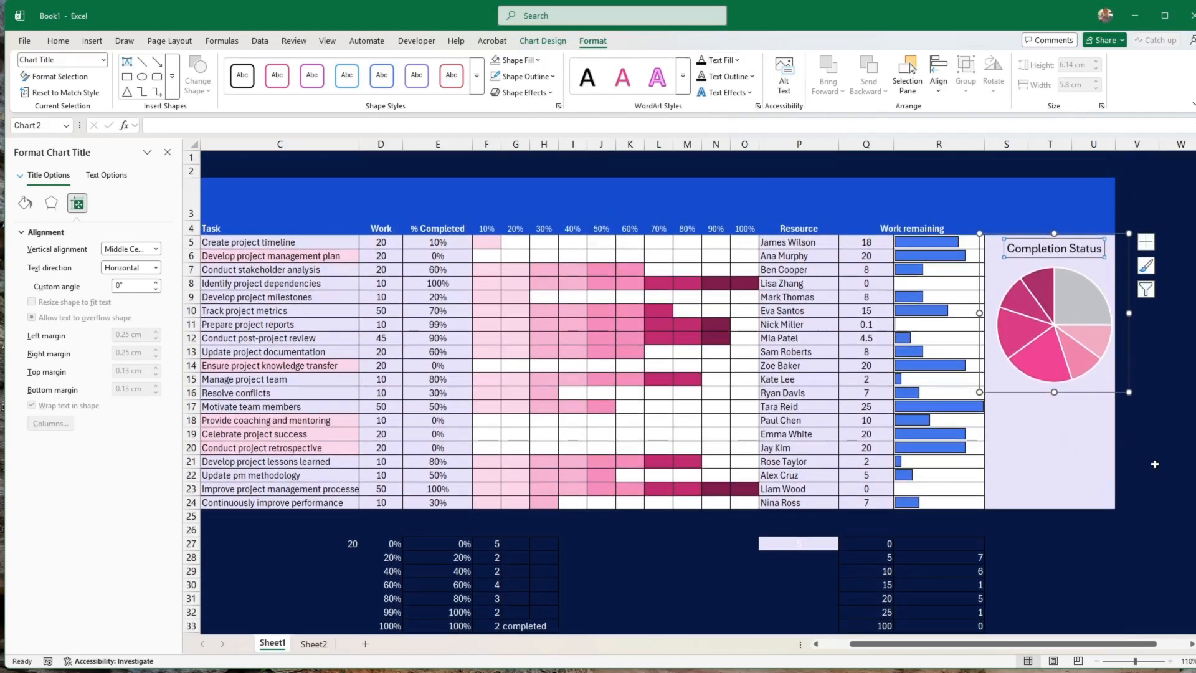
pyautogui.moveTo(1129, 391); pyautogui.dragTo(1109, 380)
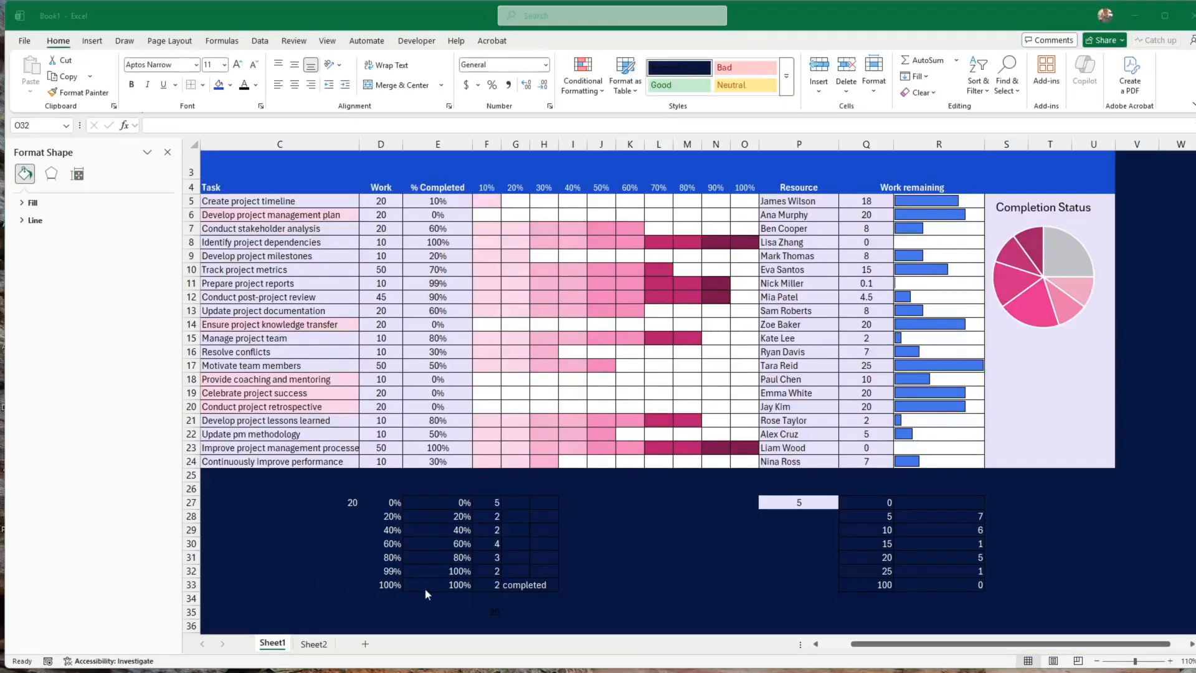
# Insert a 2-D pie chart from the work-remaining counts in R28:R33
pyautogui.click(1027, 536)
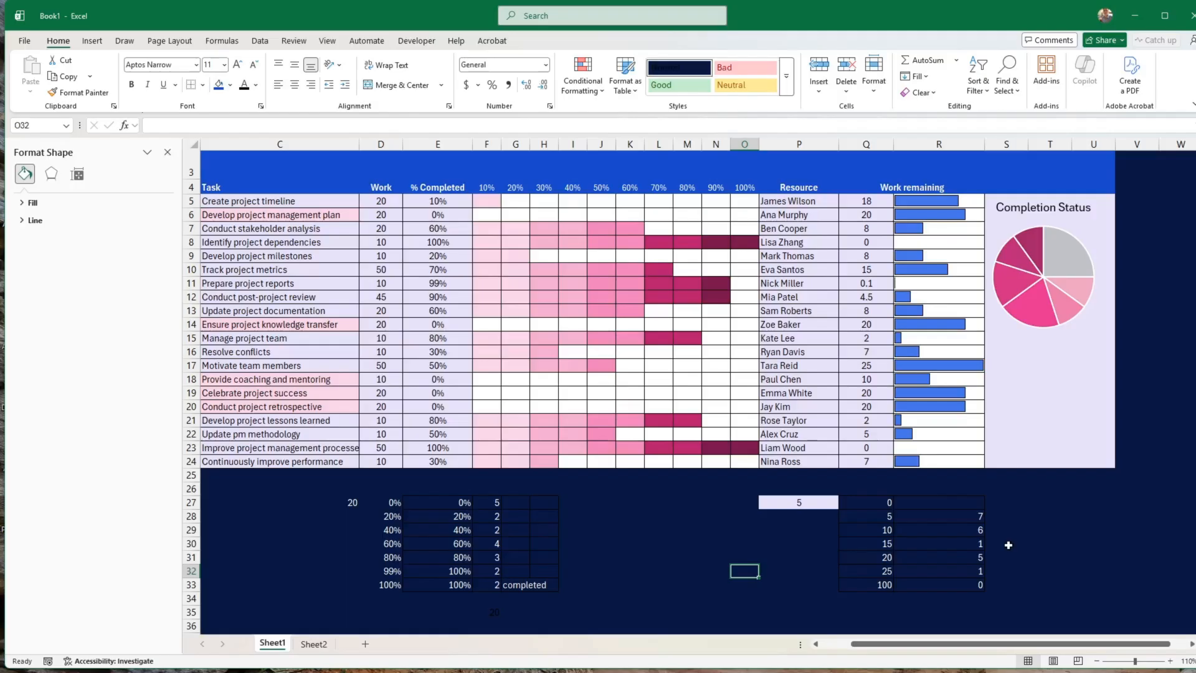
pyautogui.click(975, 503)
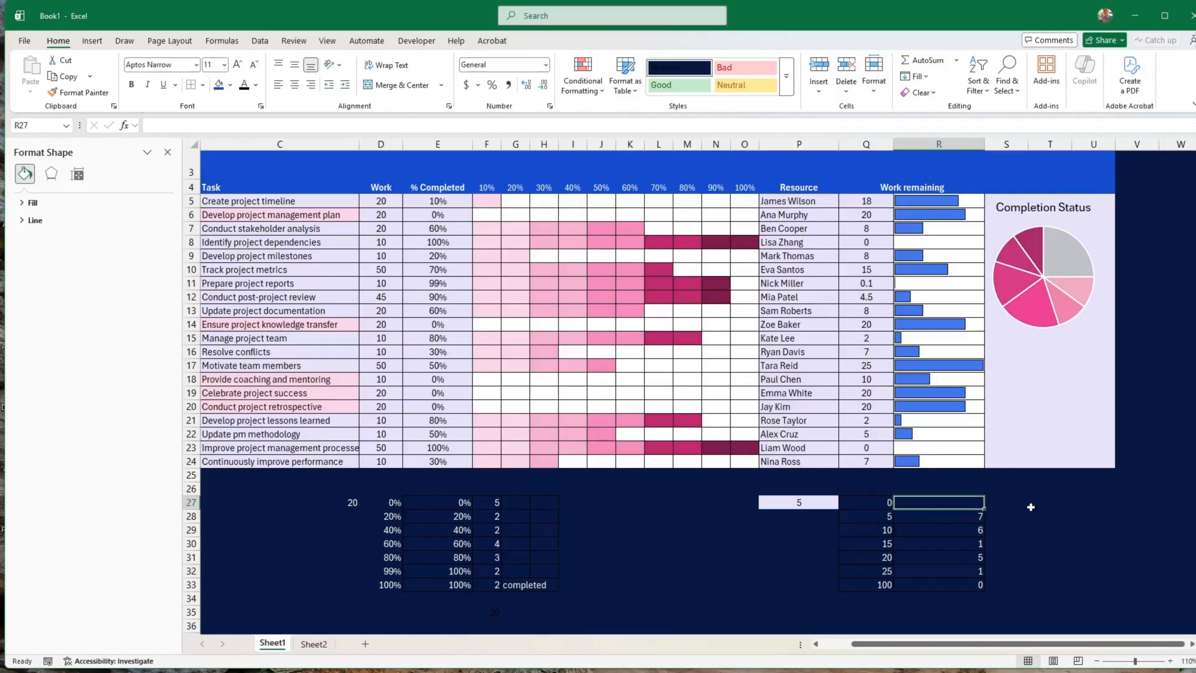
pyautogui.click(944, 517)
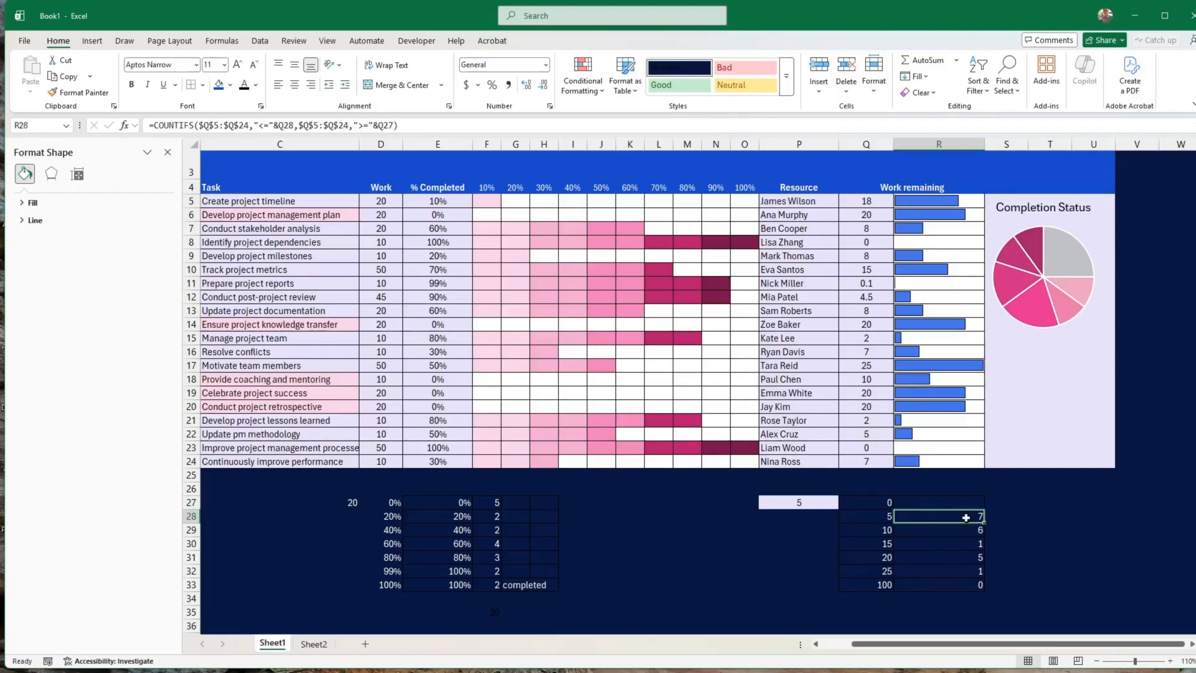
pyautogui.moveTo(965, 517); pyautogui.dragTo(968, 585)
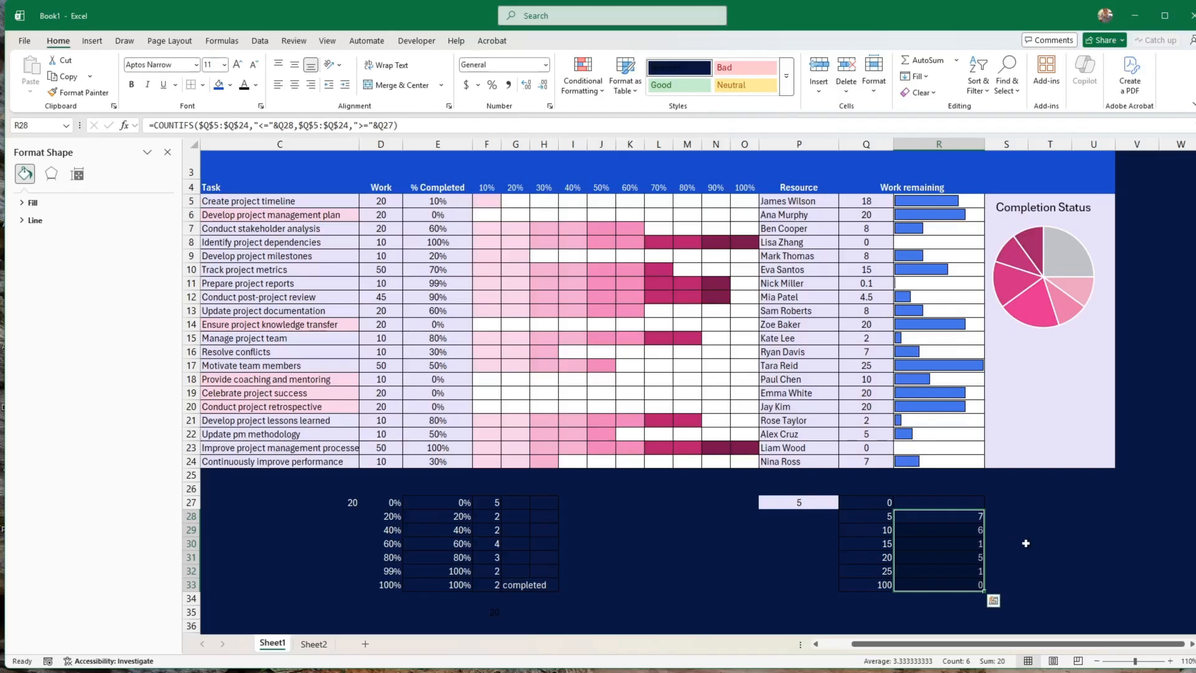
pyautogui.click(91, 41)
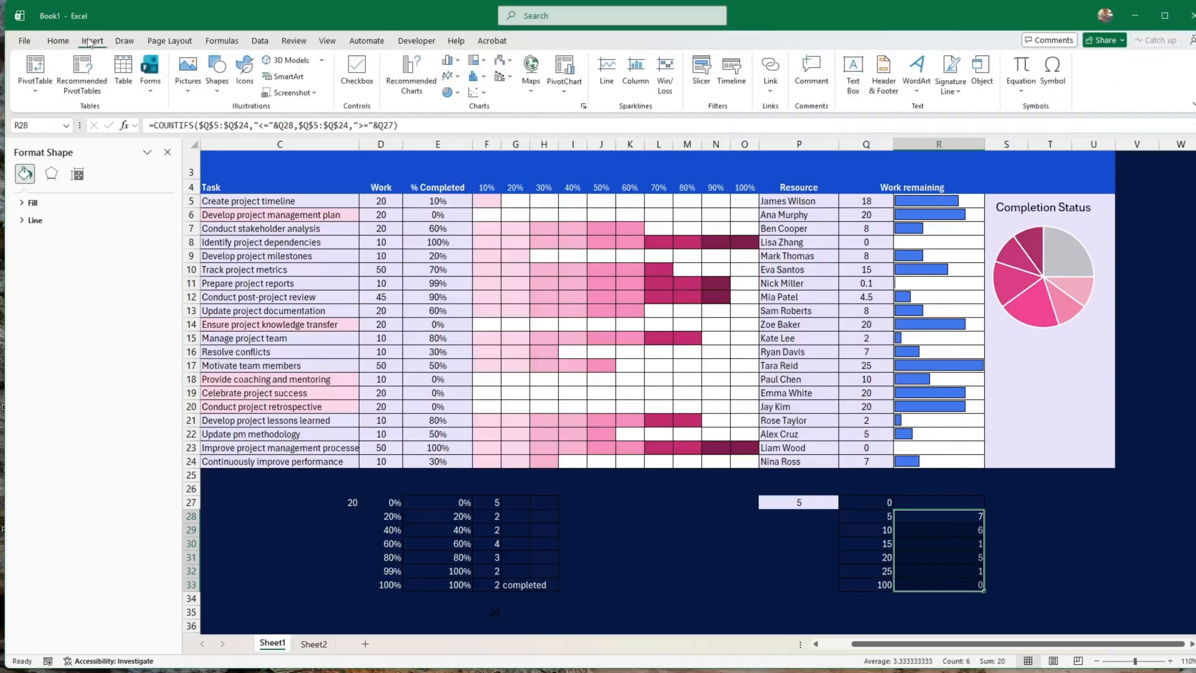
pyautogui.click(455, 93)
pyautogui.click(463, 136)
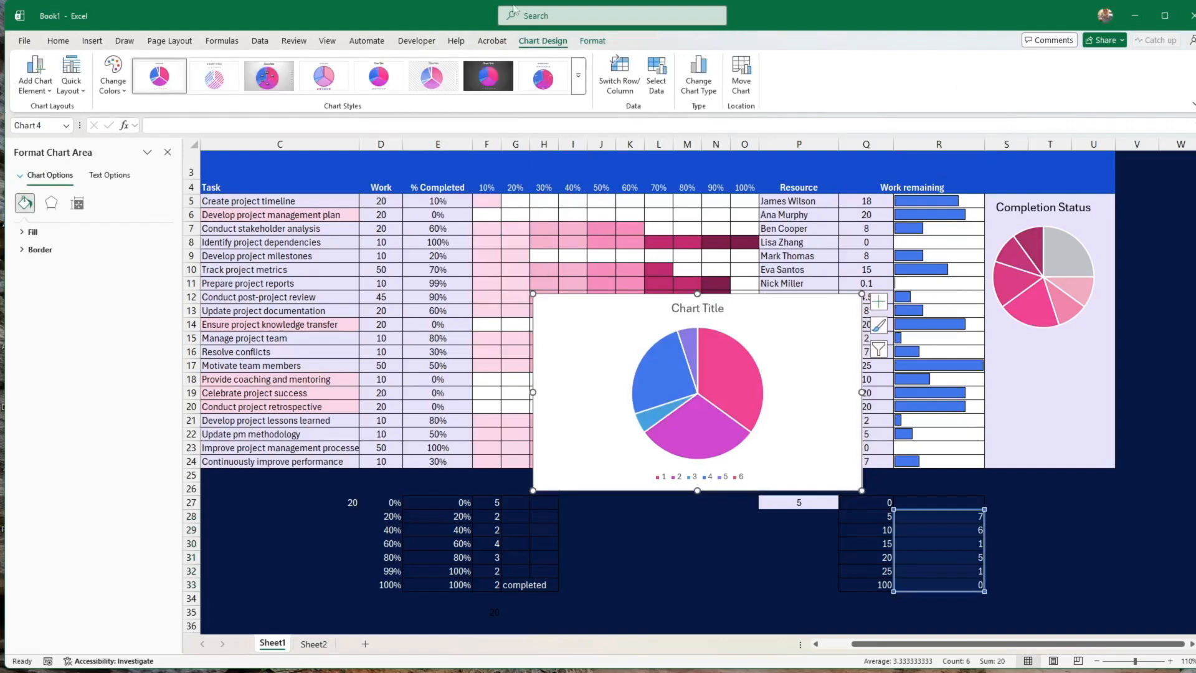
# Recolour the new pie chart with the monochromatic light-to-dark blue palette and delete its legend
pyautogui.click(112, 90)
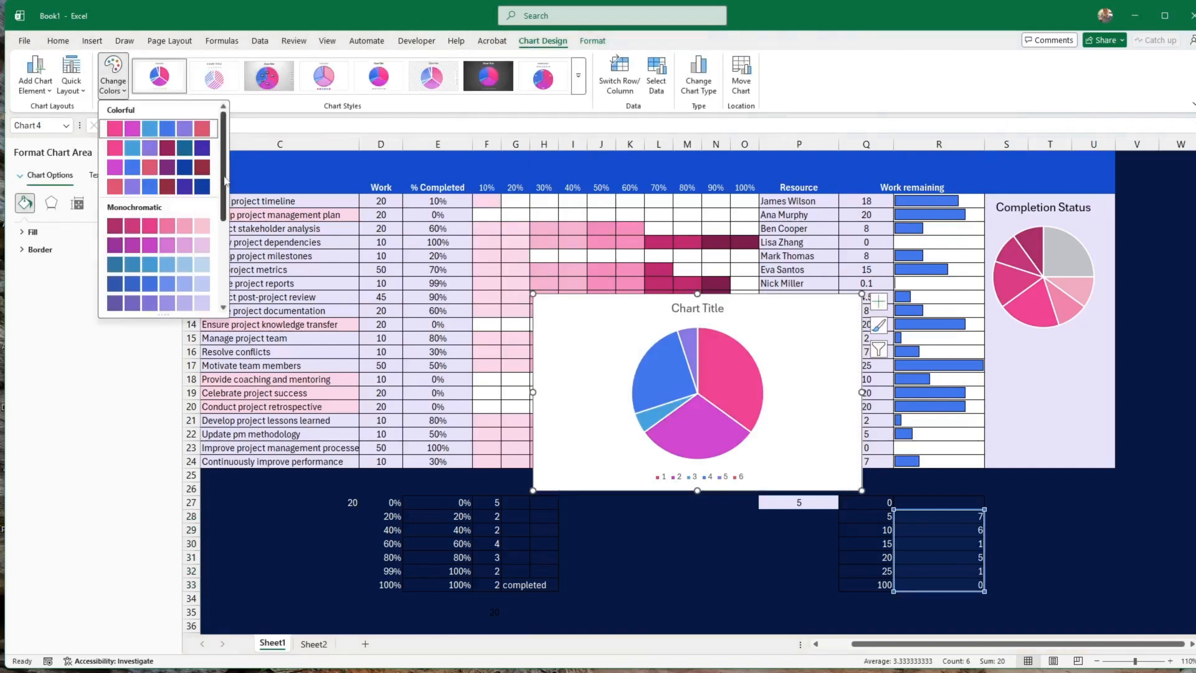
pyautogui.scroll(-1, 225, 187)
pyautogui.moveTo(226, 187); pyautogui.dragTo(231, 267)
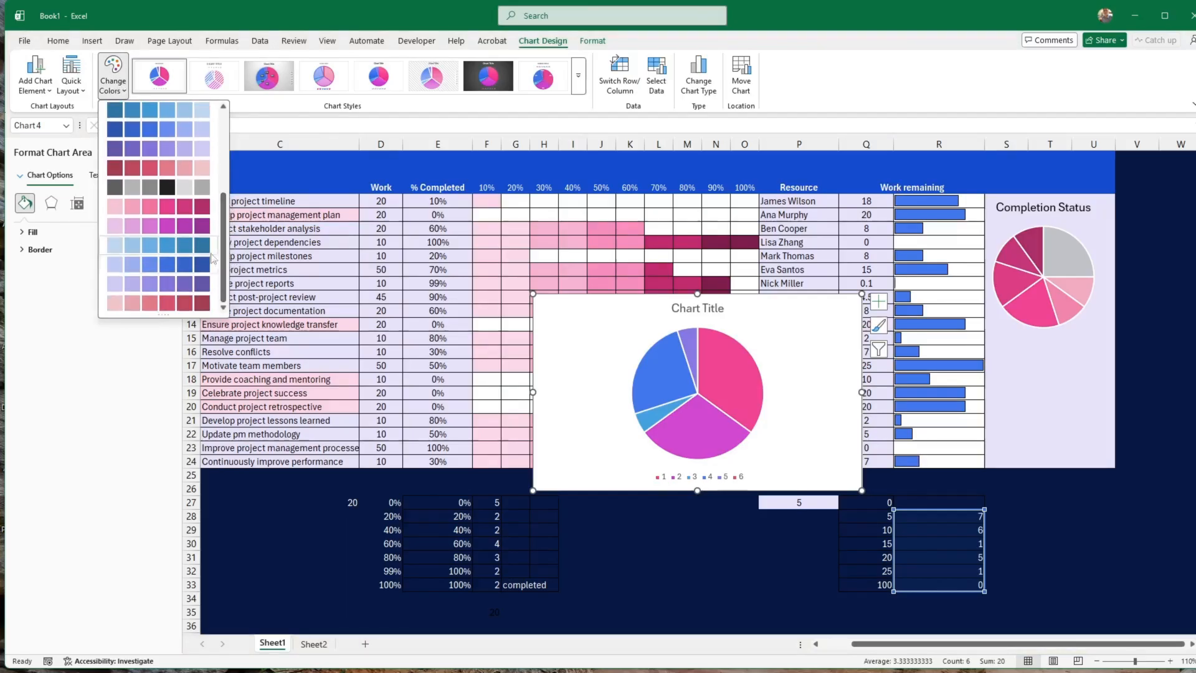
pyautogui.click(175, 269)
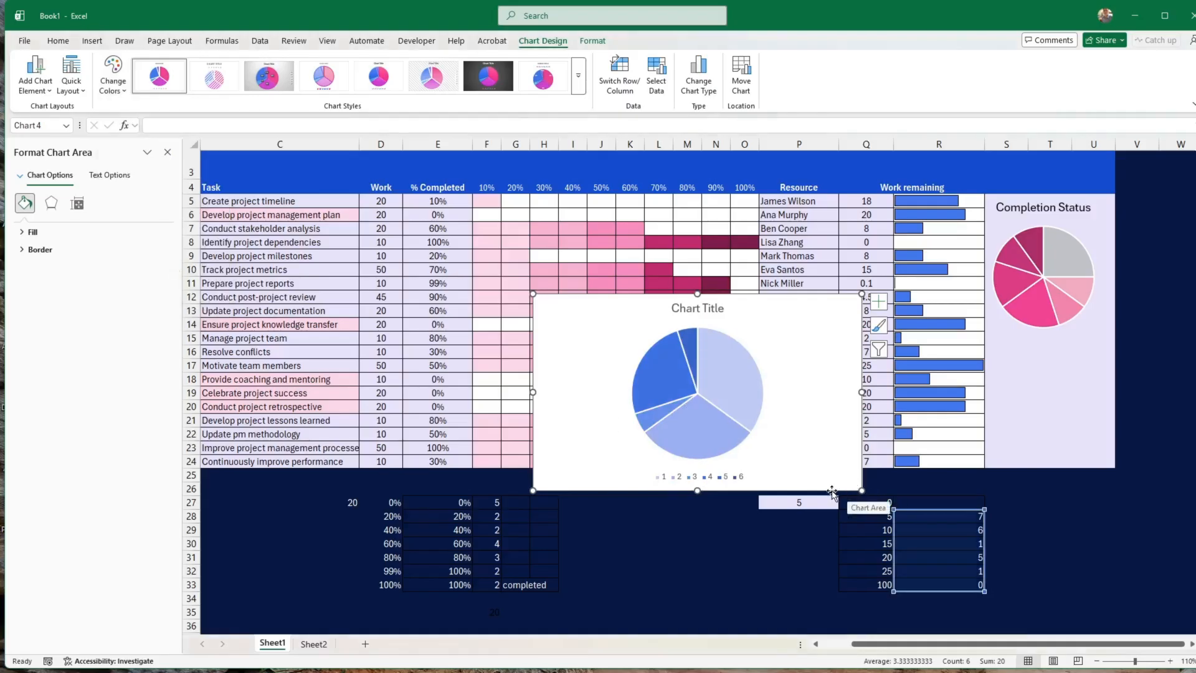
pyautogui.click(716, 481)
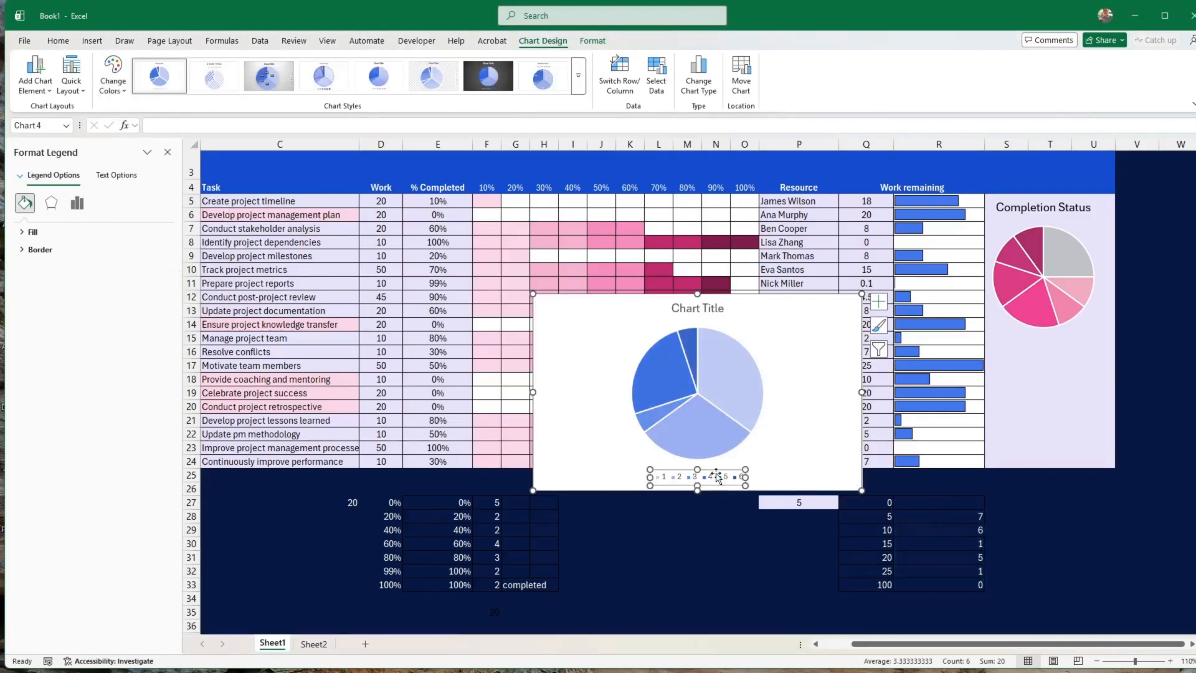
pyautogui.press('Delete')
# Replace the blue pie chart's title with "Work outstanding"
pyautogui.click(698, 307)
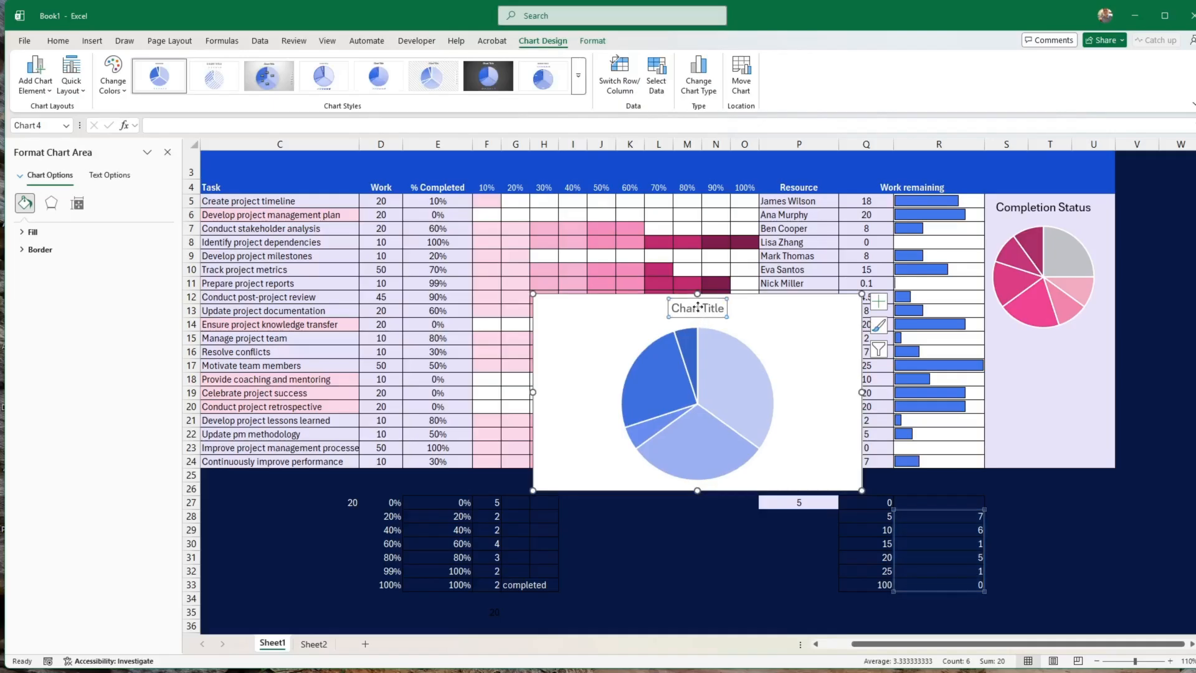
pyautogui.doubleClick(698, 308)
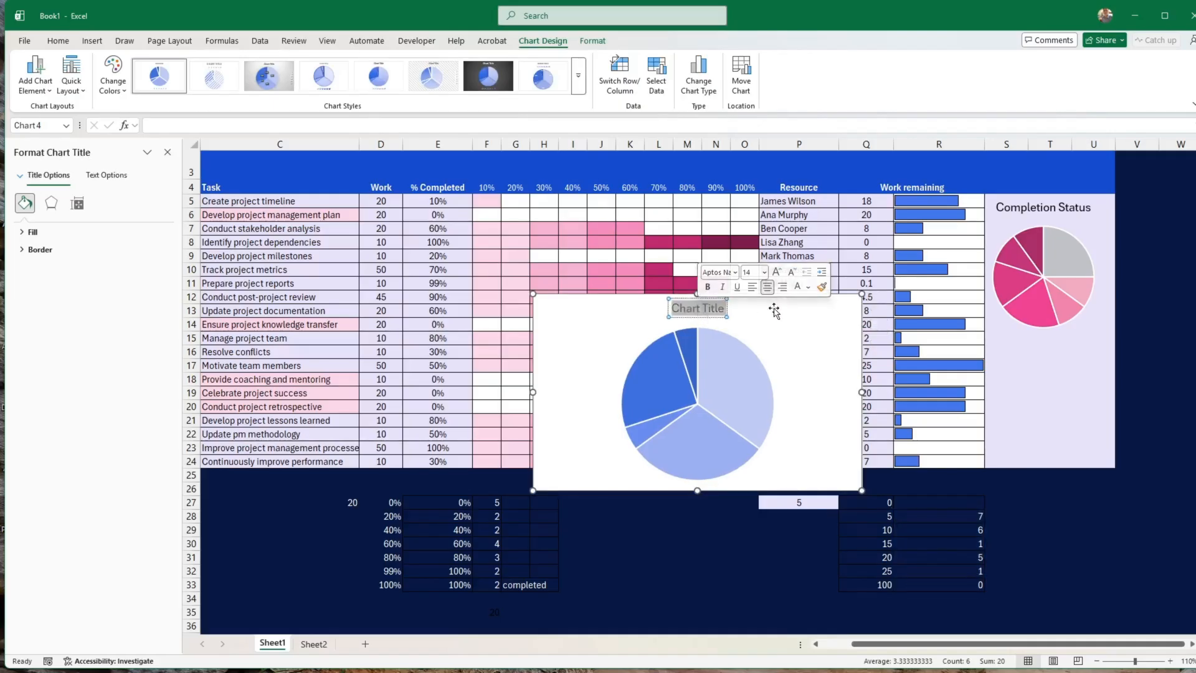
pyautogui.write('Work o')
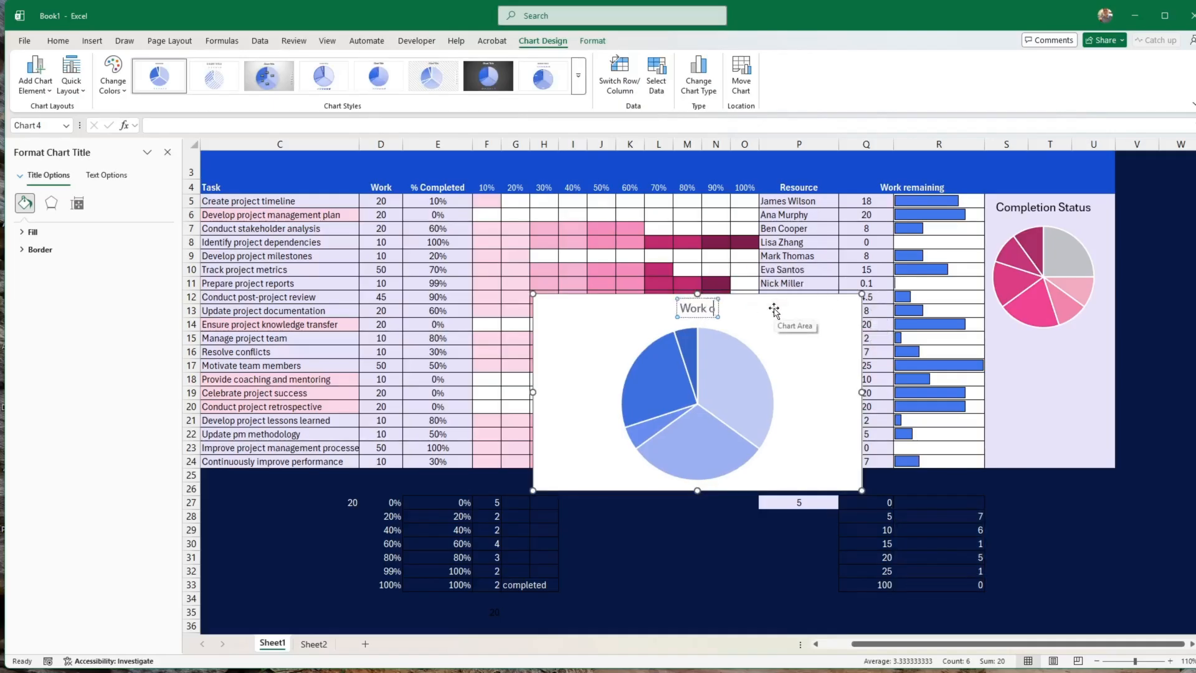
pyautogui.write('utstanding')
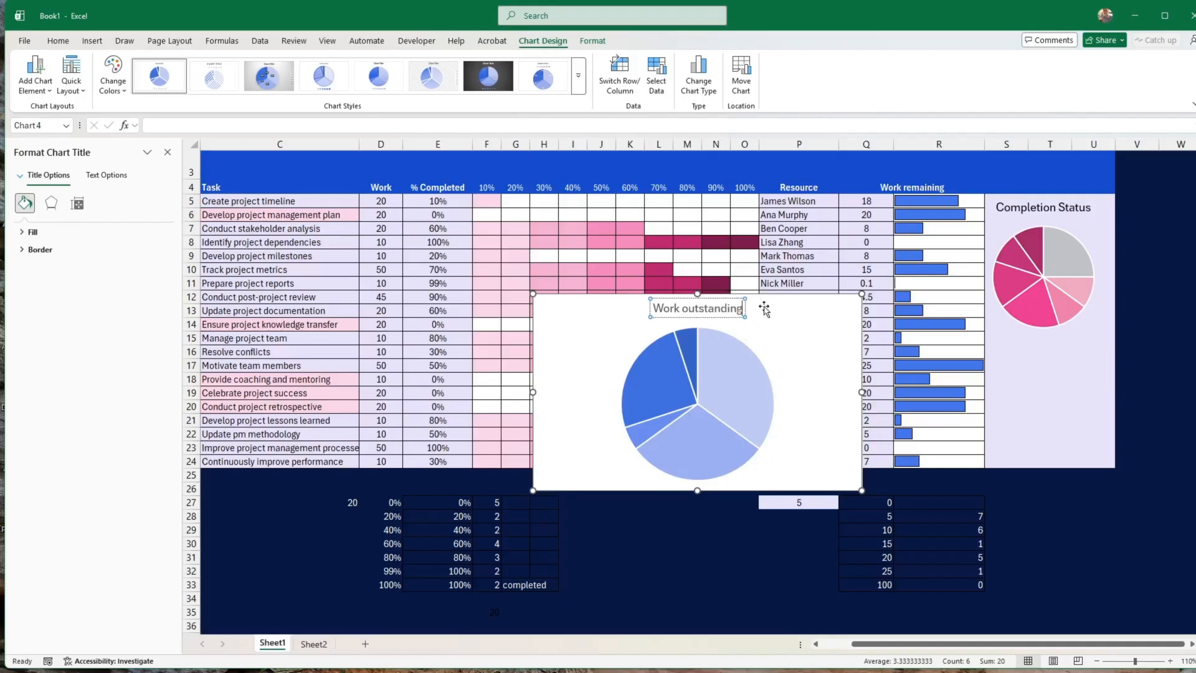
pyautogui.click(764, 308)
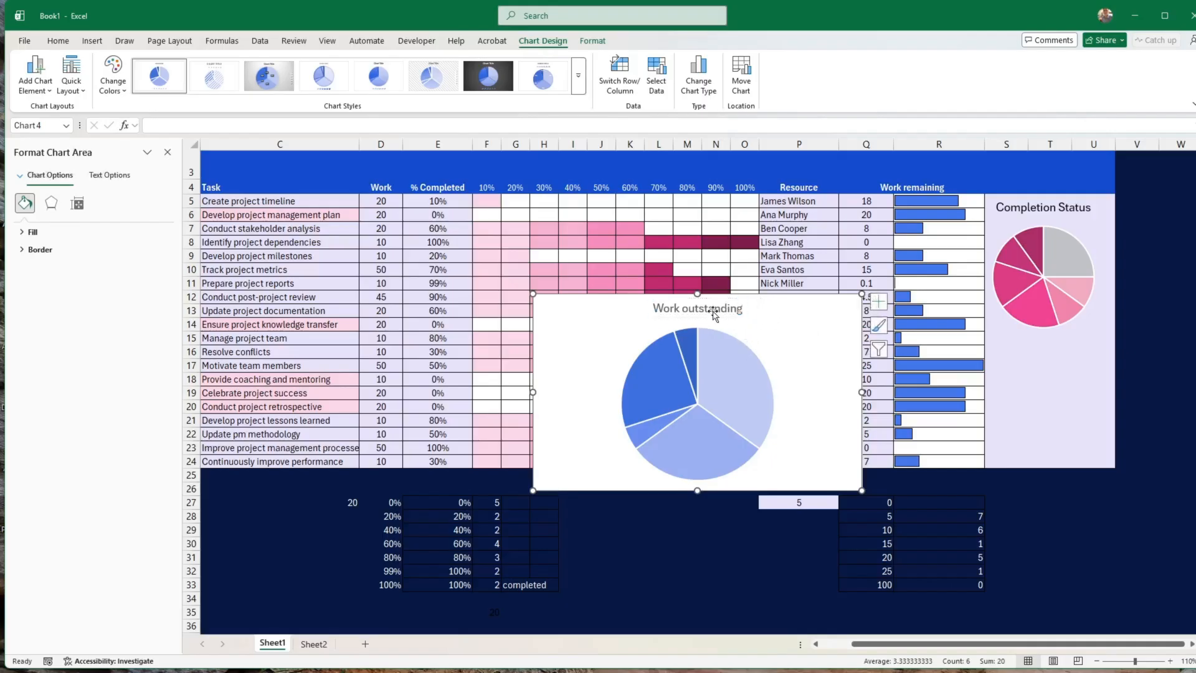
# Try bold on the Work outstanding title and revert it to match the Completion Status title
pyautogui.click(696, 307)
pyautogui.click(65, 42)
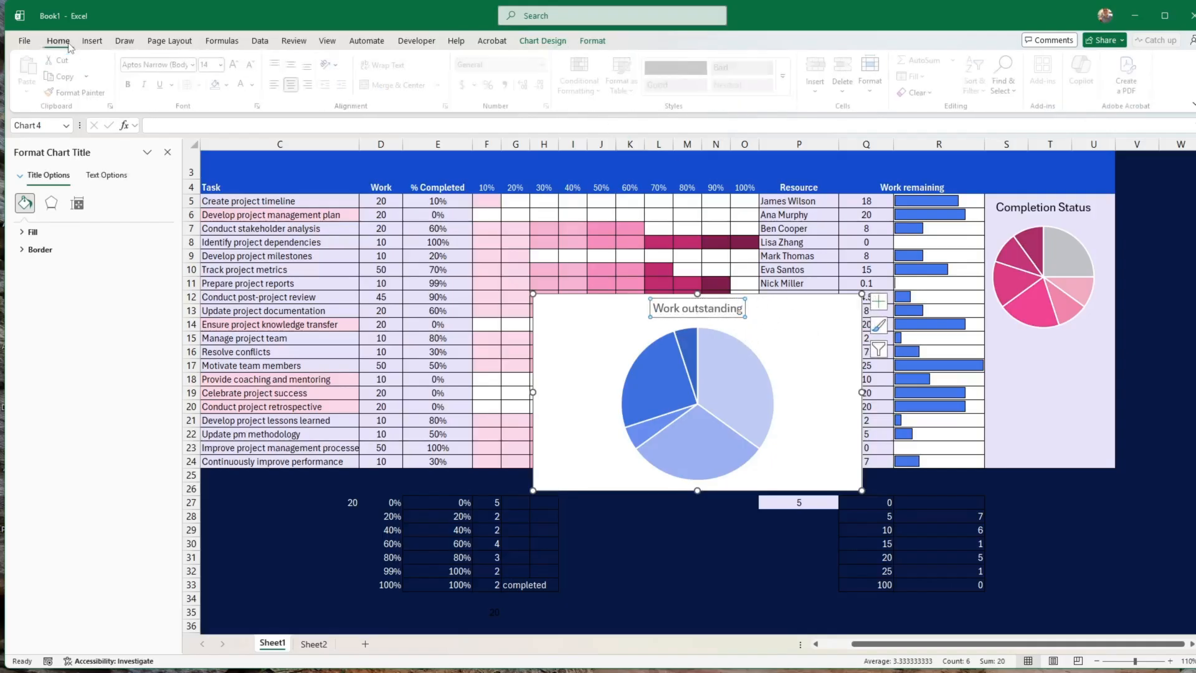
pyautogui.click(132, 85)
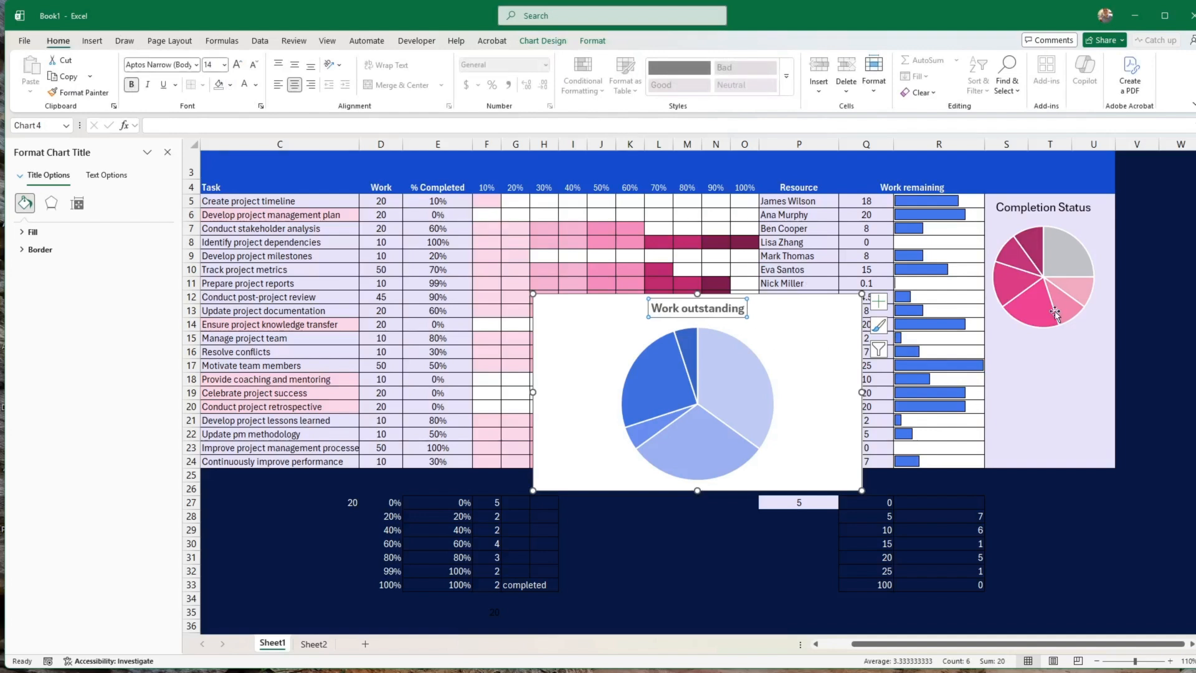
pyautogui.click(1047, 209)
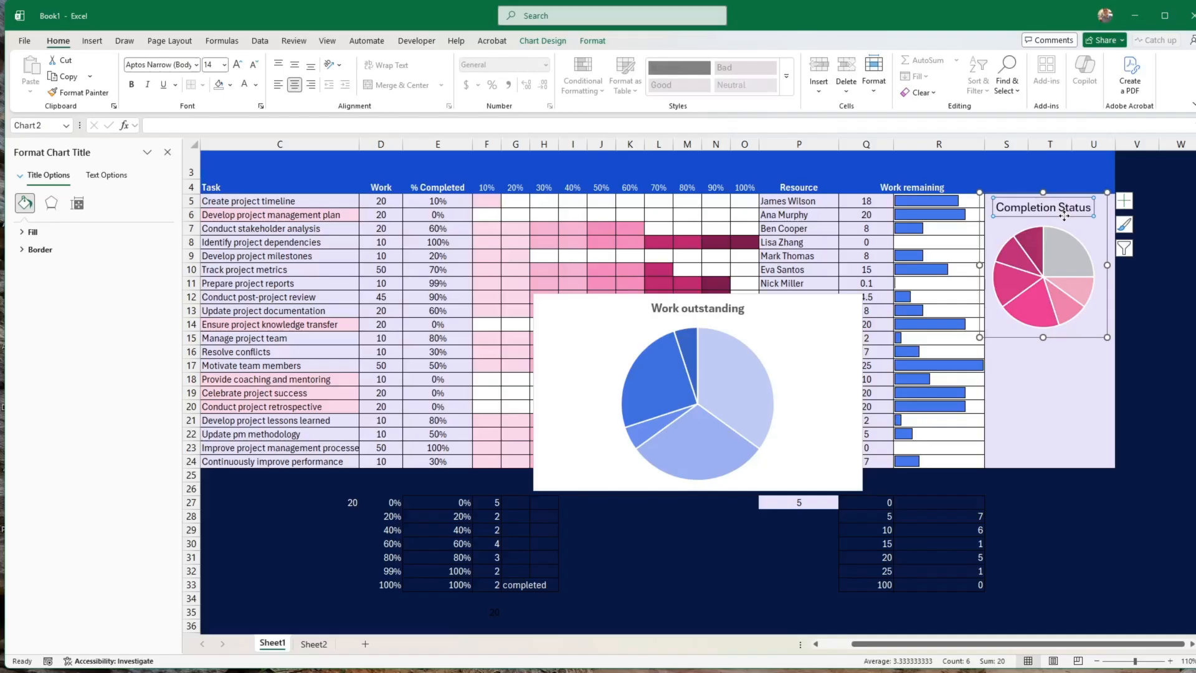
pyautogui.click(695, 312)
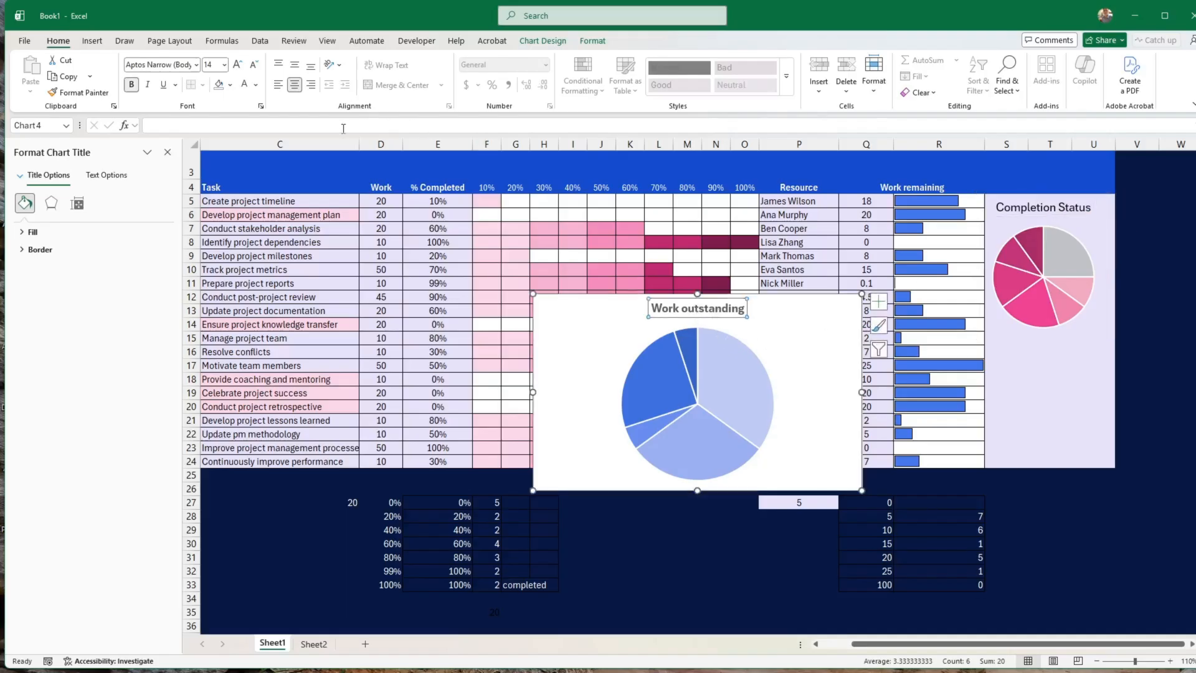
pyautogui.click(131, 85)
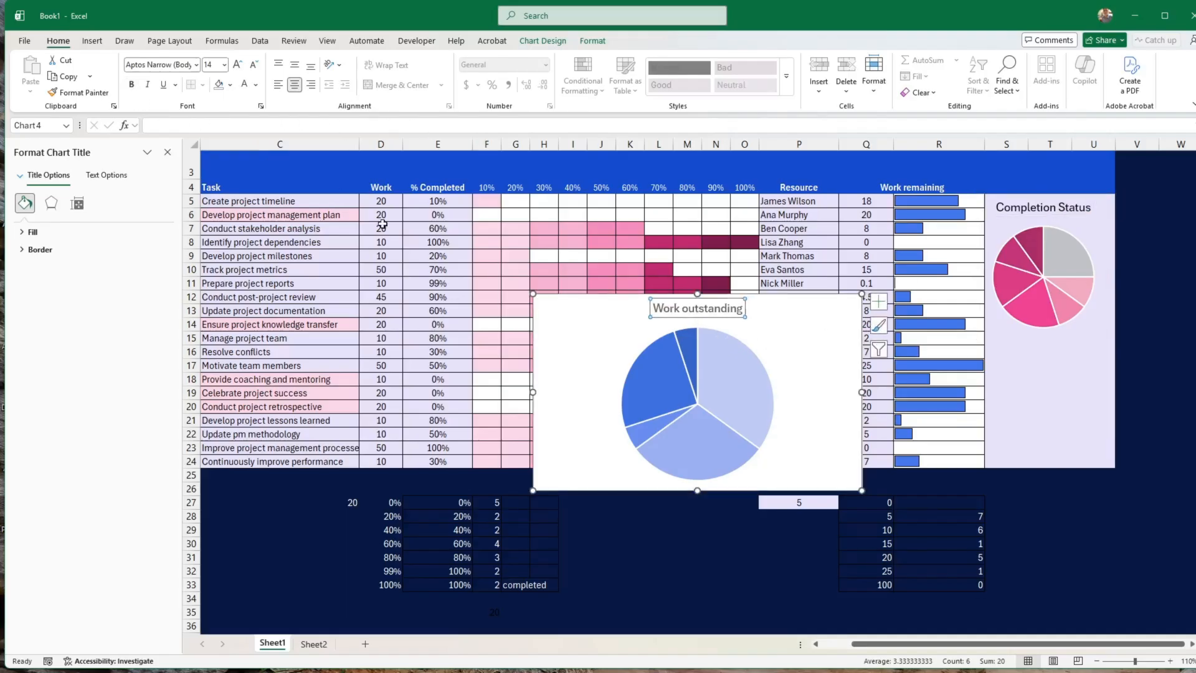
# Set the Work outstanding chart title to no fill and no outline
pyautogui.click(595, 44)
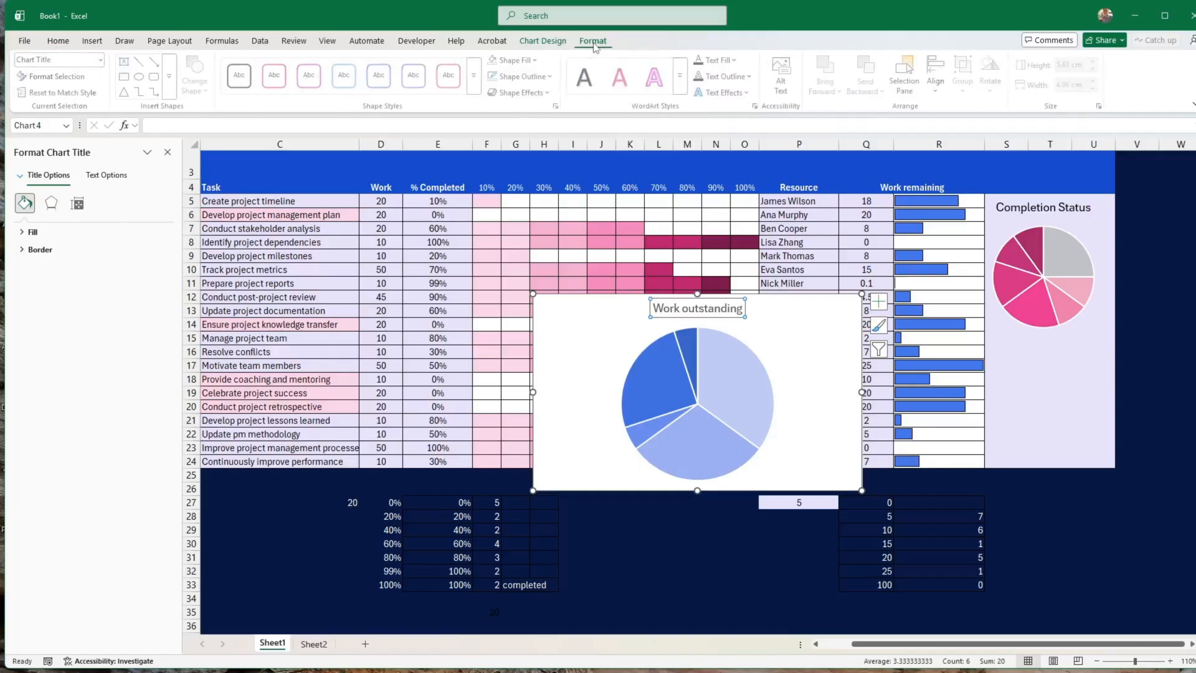
pyautogui.click(535, 61)
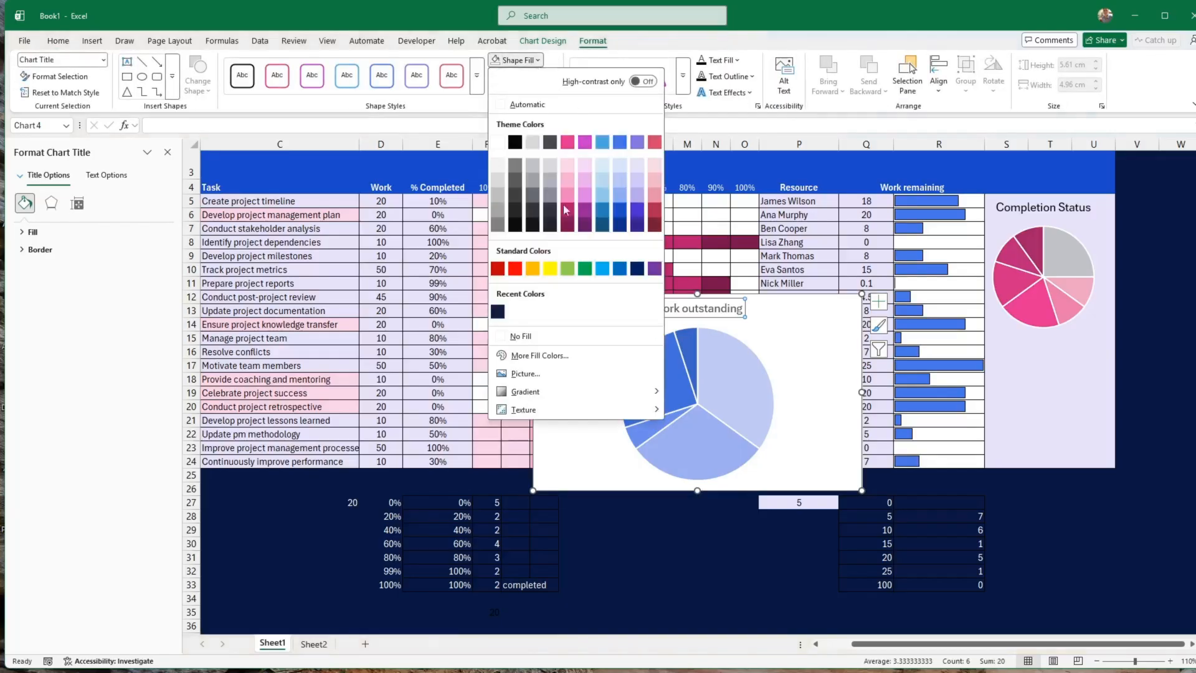
pyautogui.click(546, 337)
pyautogui.click(523, 76)
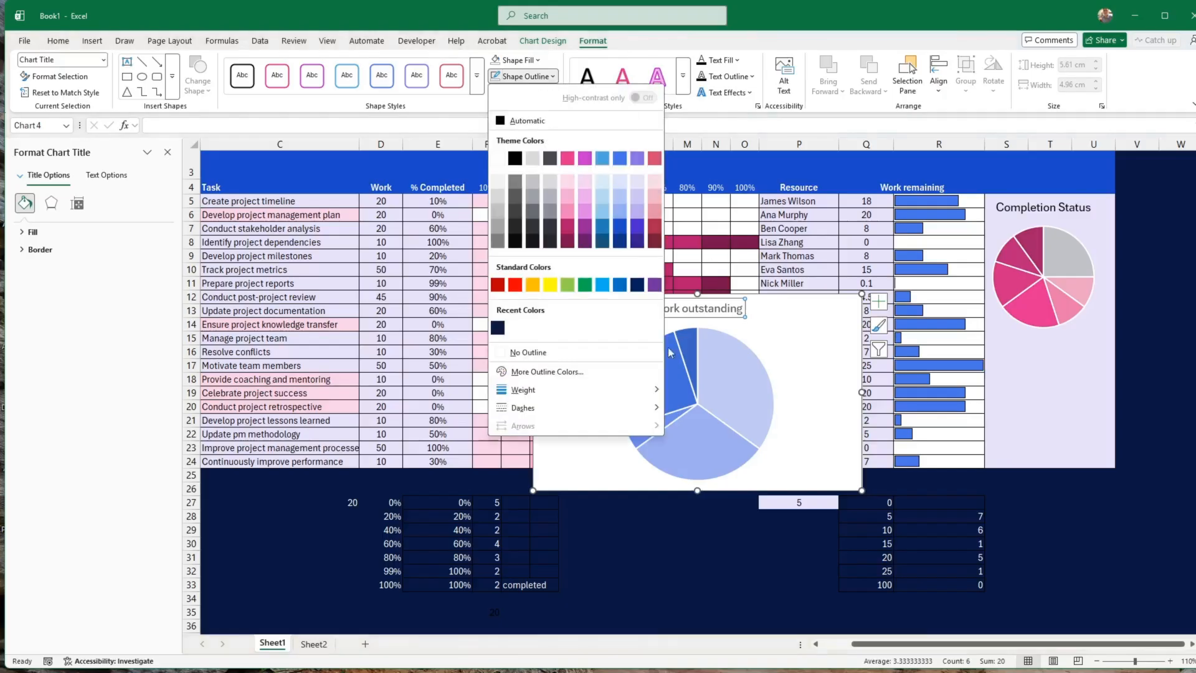
pyautogui.click(522, 353)
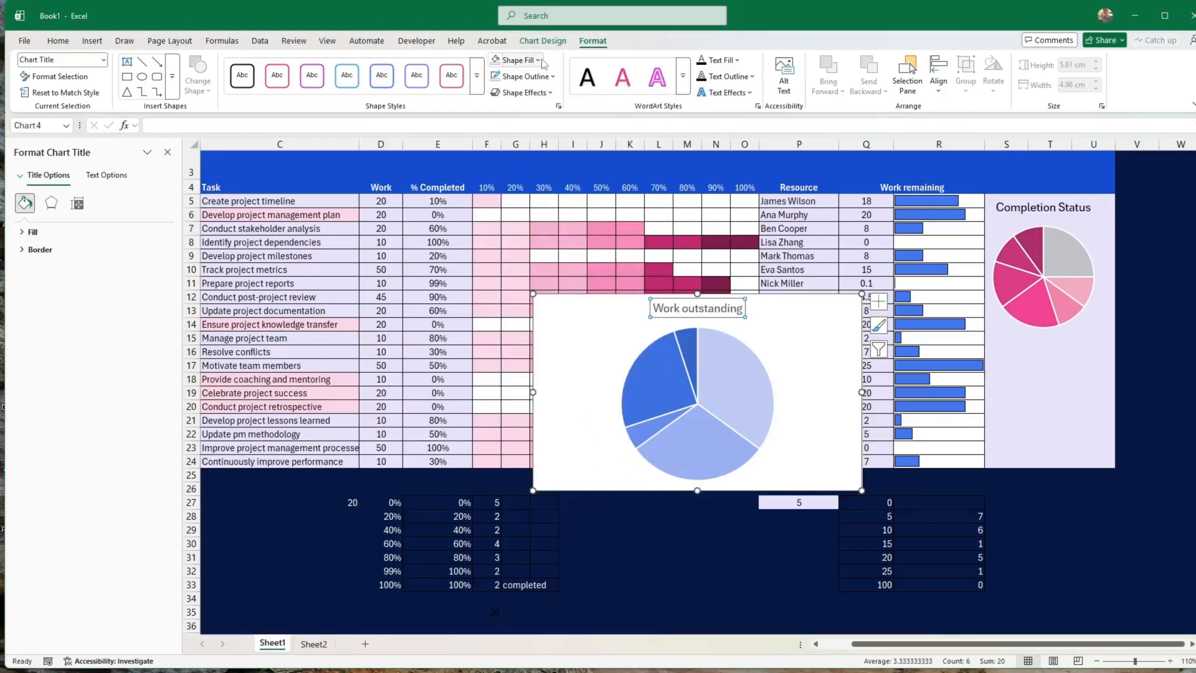
# Set the Work outstanding chart area to no fill and no outline
pyautogui.click(646, 487)
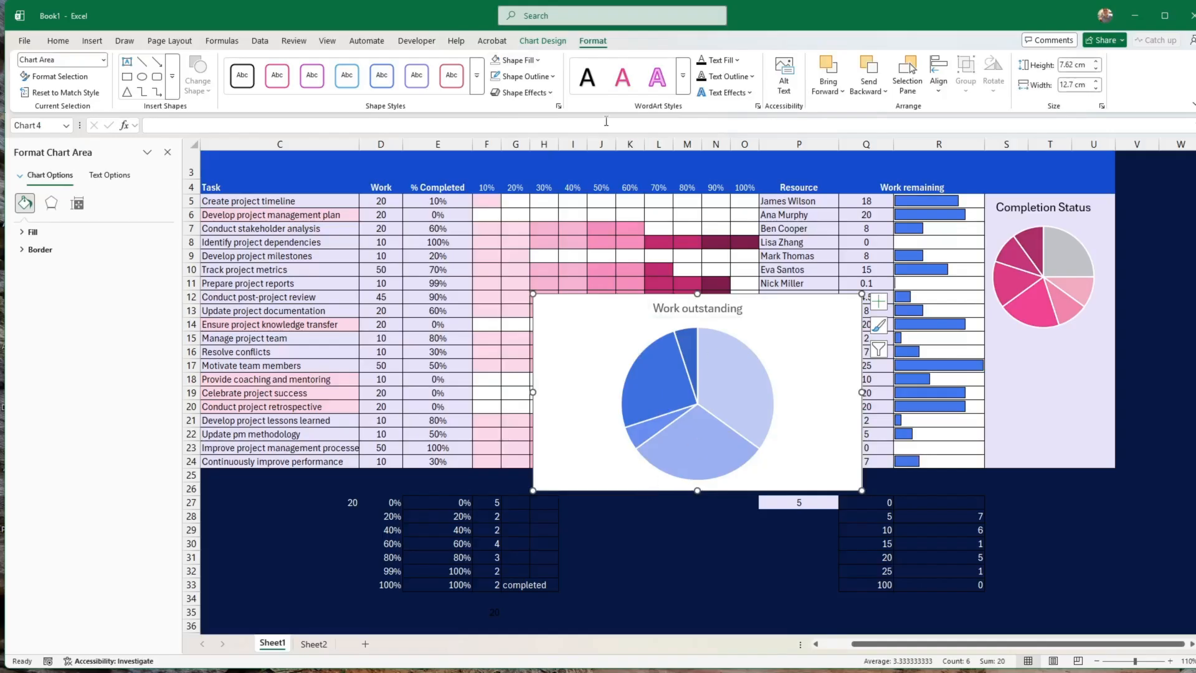
pyautogui.click(522, 60)
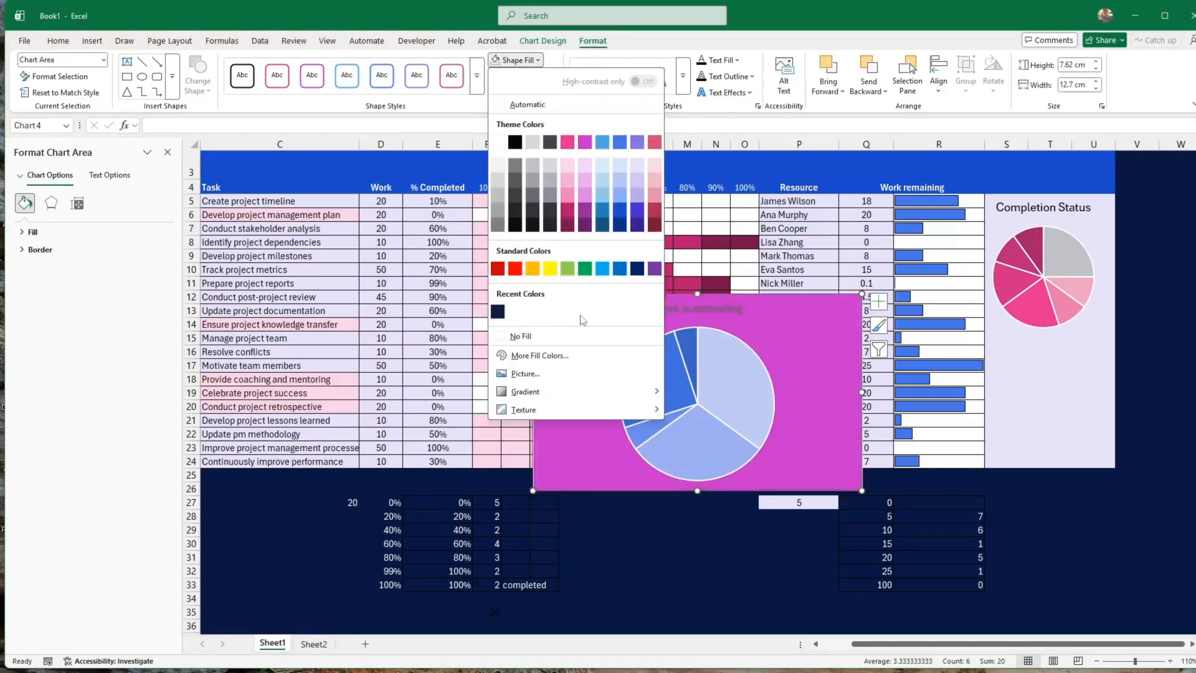
pyautogui.click(573, 337)
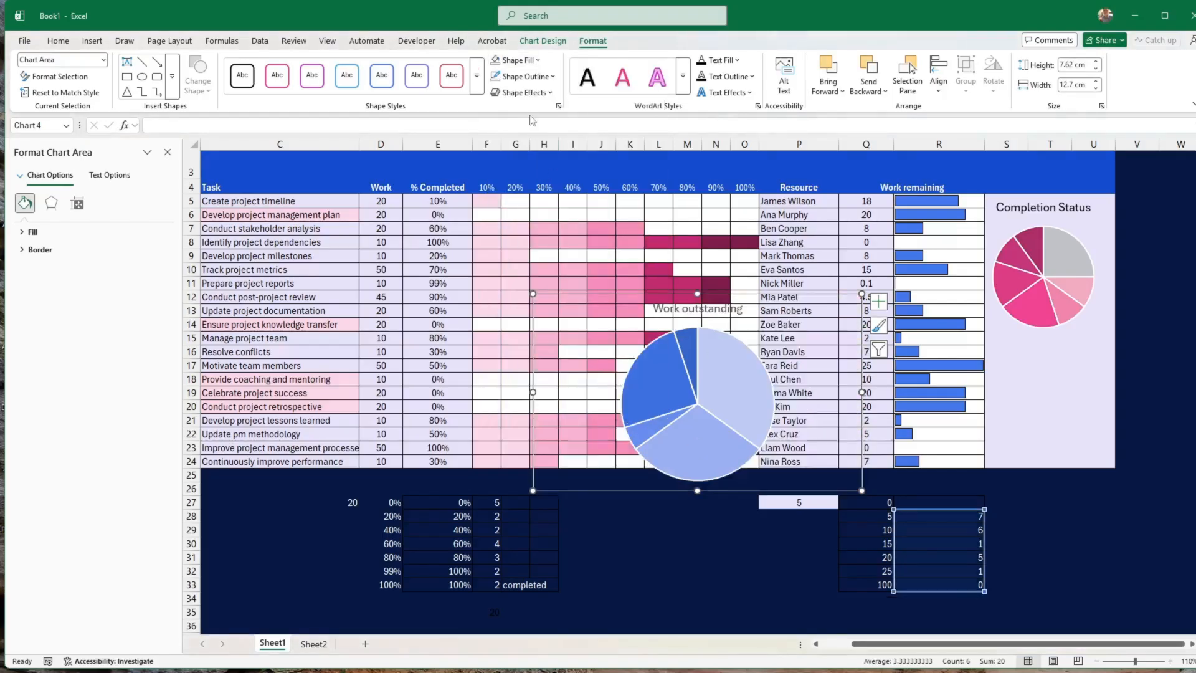
pyautogui.click(532, 76)
pyautogui.click(527, 352)
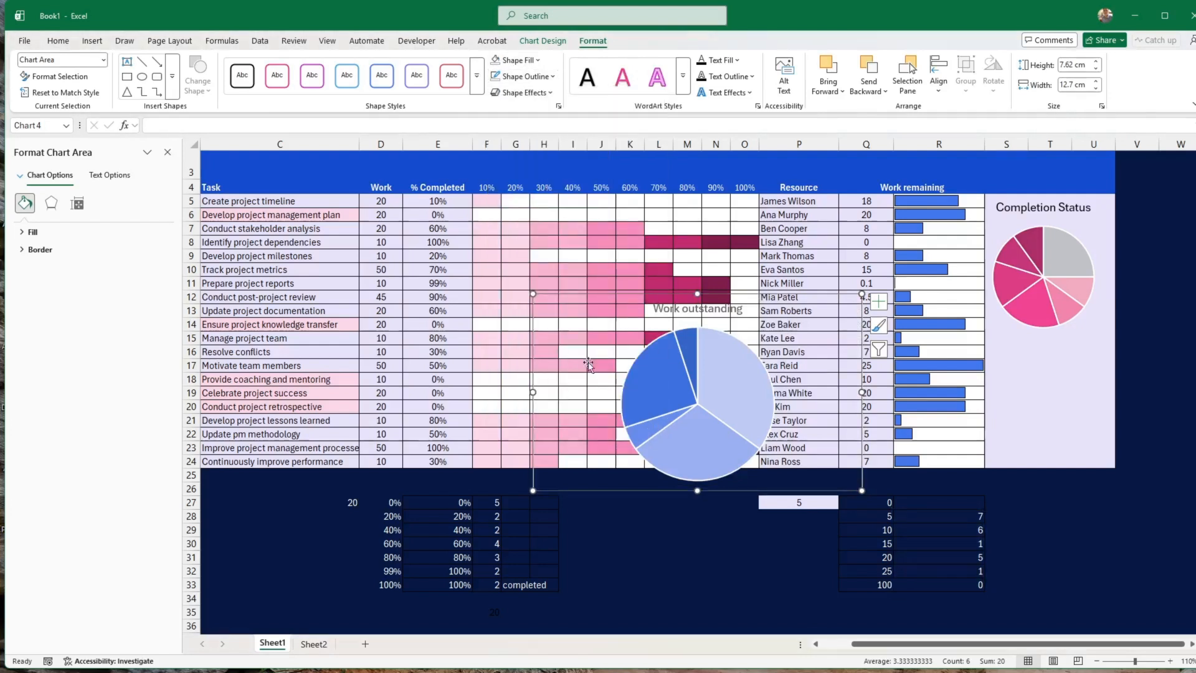
# Move and shrink the Work outstanding chart to fit below Completion Status in S:U, and narrow the Completion Status chart slightly
pyautogui.moveTo(611, 492); pyautogui.dragTo(948, 507)
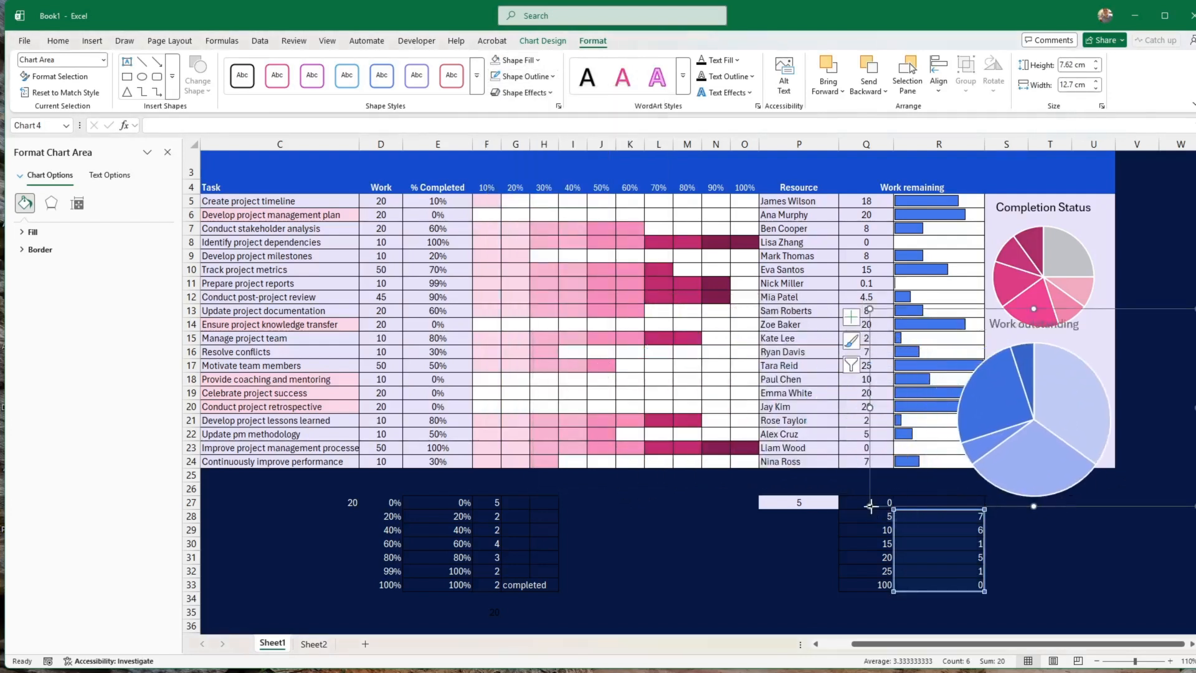
pyautogui.moveTo(870, 506); pyautogui.dragTo(1027, 454)
pyautogui.moveTo(1162, 453)
pyautogui.mouseDown()
pyautogui.moveTo(1098, 472)
pyautogui.moveTo(1116, 459)
pyautogui.moveTo(1095, 461)
pyautogui.mouseUp()
pyautogui.click(1069, 249)
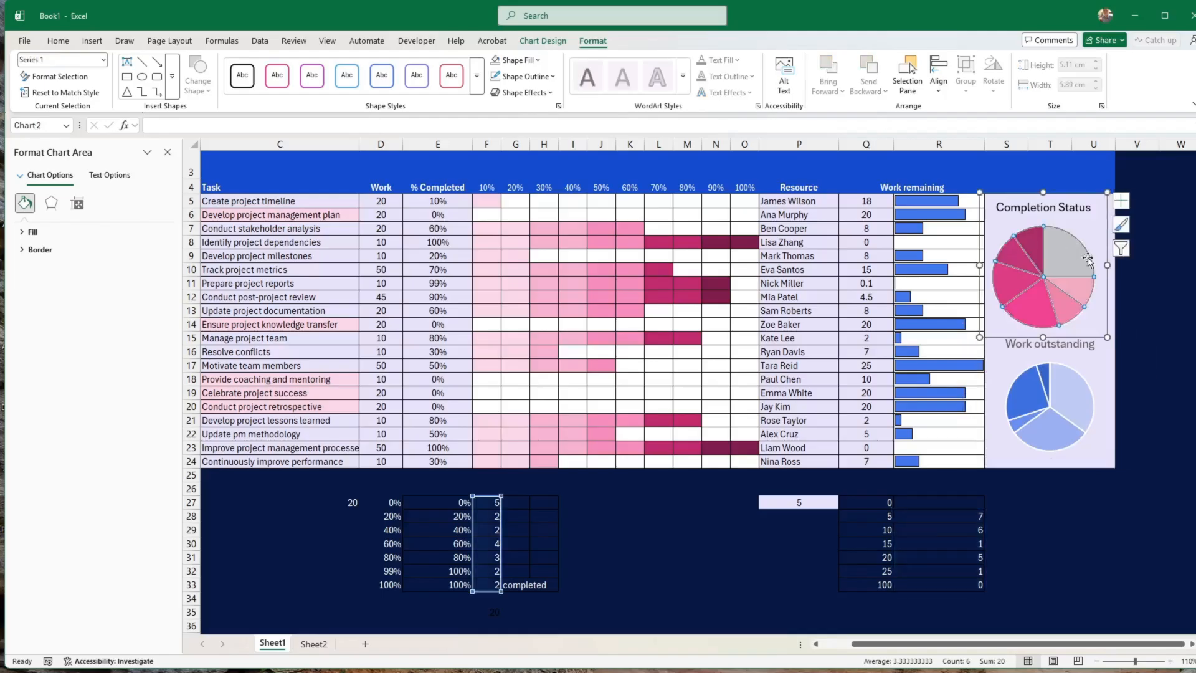
pyautogui.moveTo(1106, 337)
pyautogui.mouseDown()
pyautogui.moveTo(1082, 324)
pyautogui.moveTo(1093, 328)
pyautogui.moveTo(1084, 439)
pyautogui.moveTo(1084, 427)
pyautogui.moveTo(1105, 431)
pyautogui.moveTo(1102, 451)
pyautogui.moveTo(1113, 450)
pyautogui.moveTo(1096, 338)
pyautogui.mouseUp()
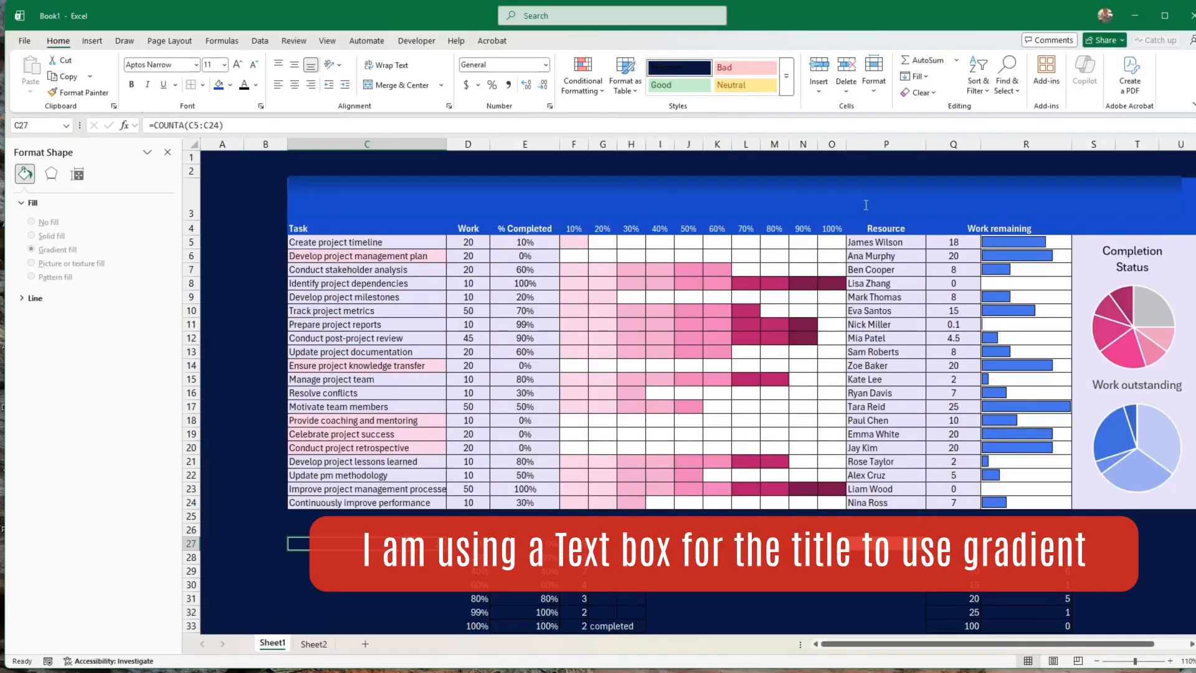
# Enter the title "TASK LIST FOR PROJECT ABC" in the blue gradient text box over the header band
pyautogui.click(865, 205)
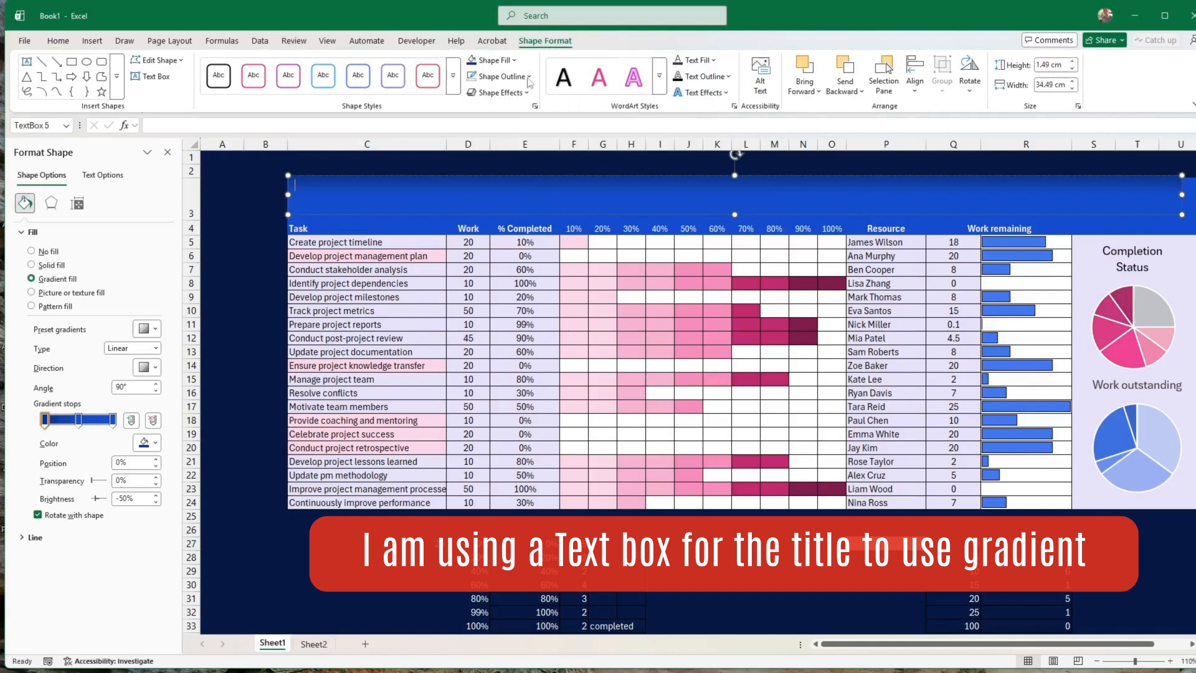
pyautogui.click(515, 60)
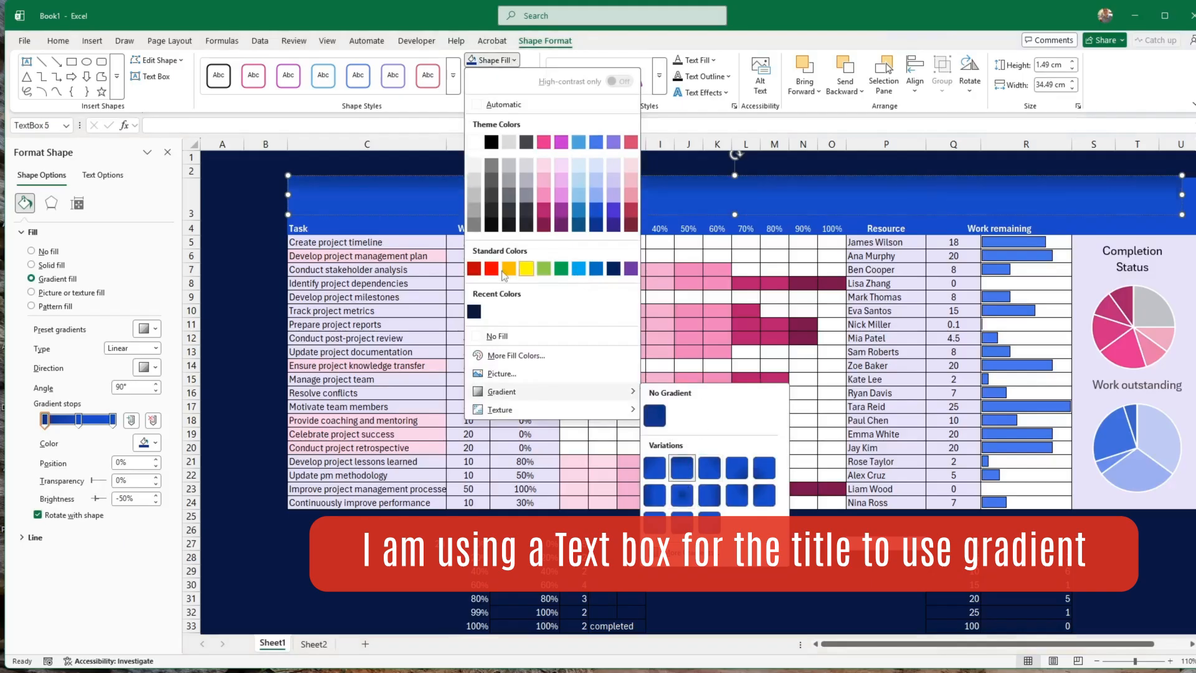
pyautogui.click(438, 217)
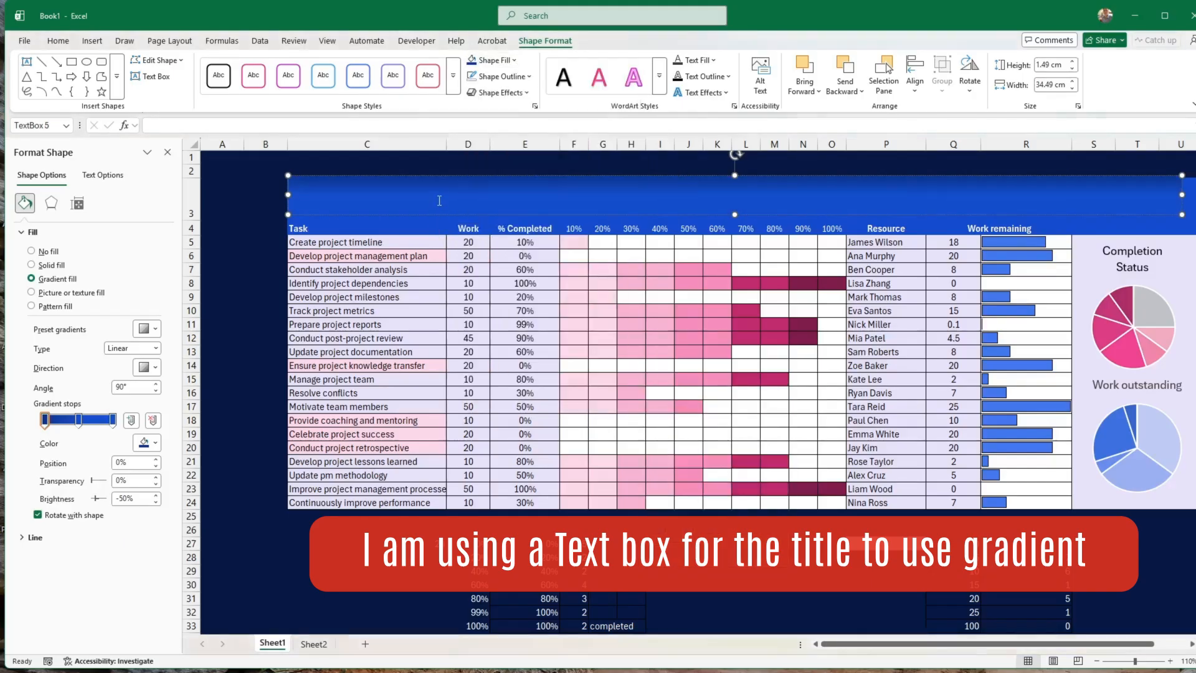
pyautogui.click(439, 201)
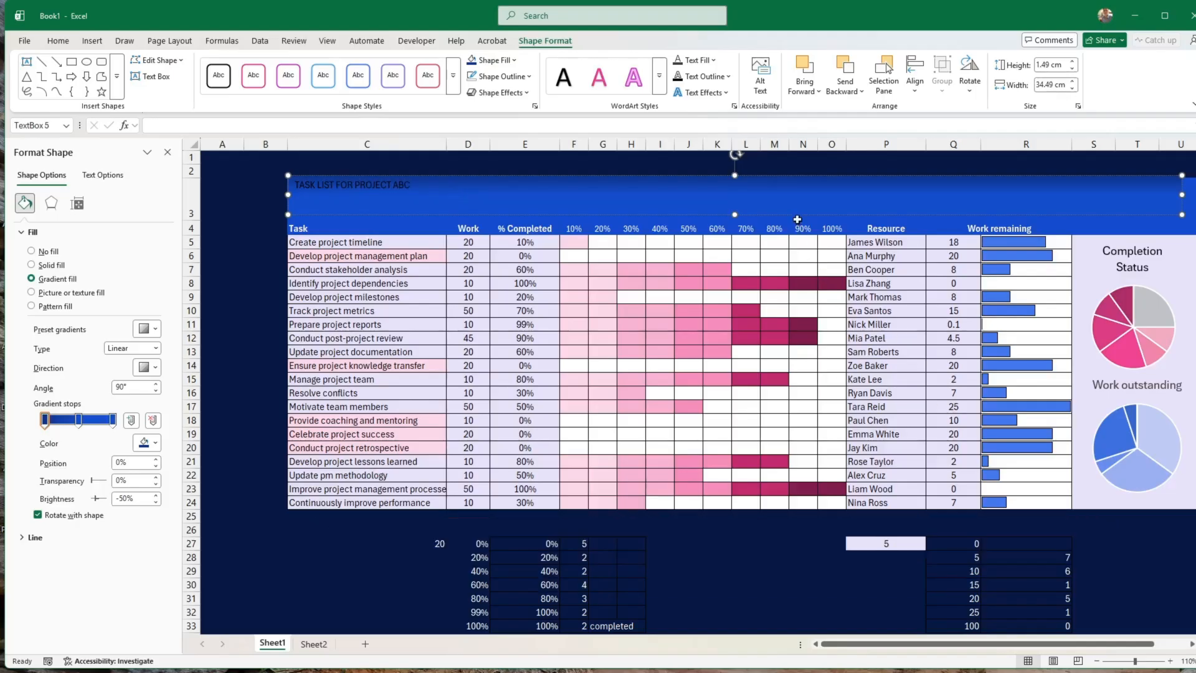
# Make the banner title text white and bold in the ADLaM Display font
pyautogui.click(53, 41)
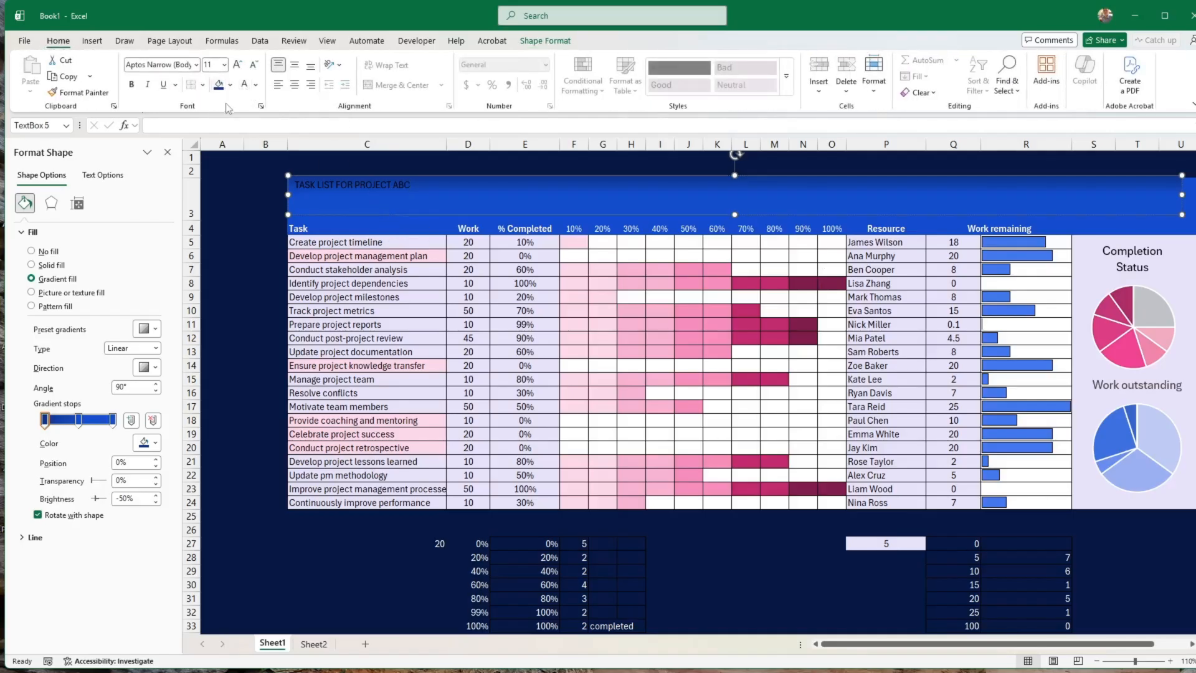
pyautogui.click(244, 85)
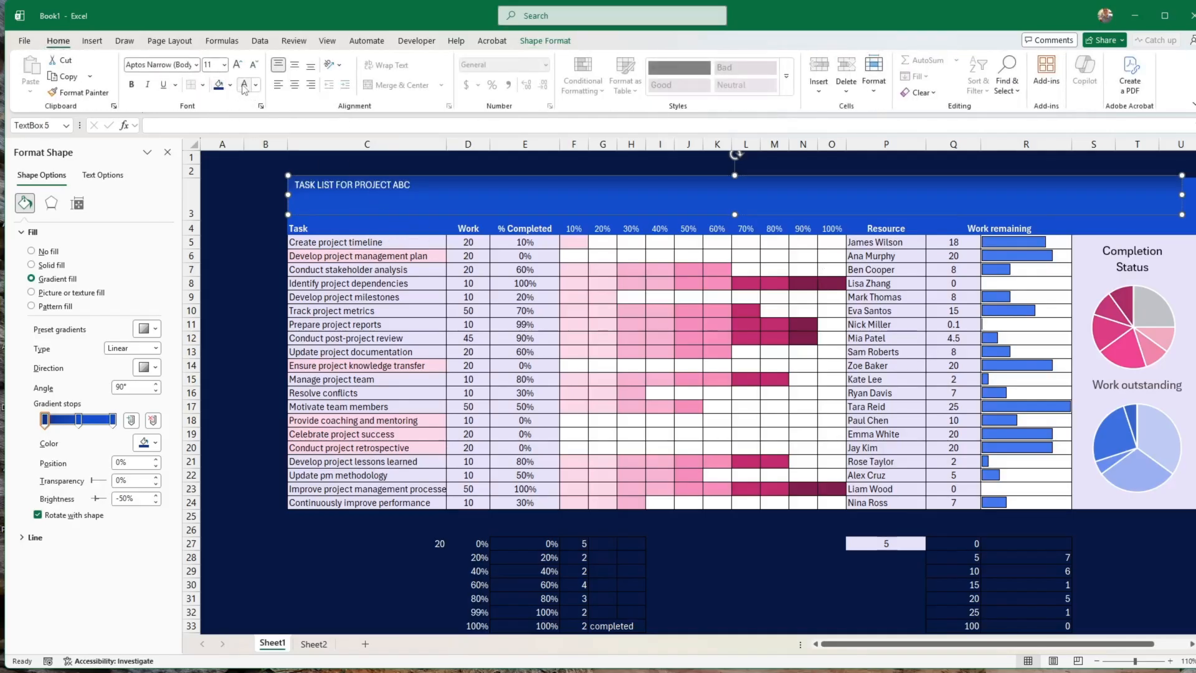
pyautogui.click(131, 85)
pyautogui.click(197, 65)
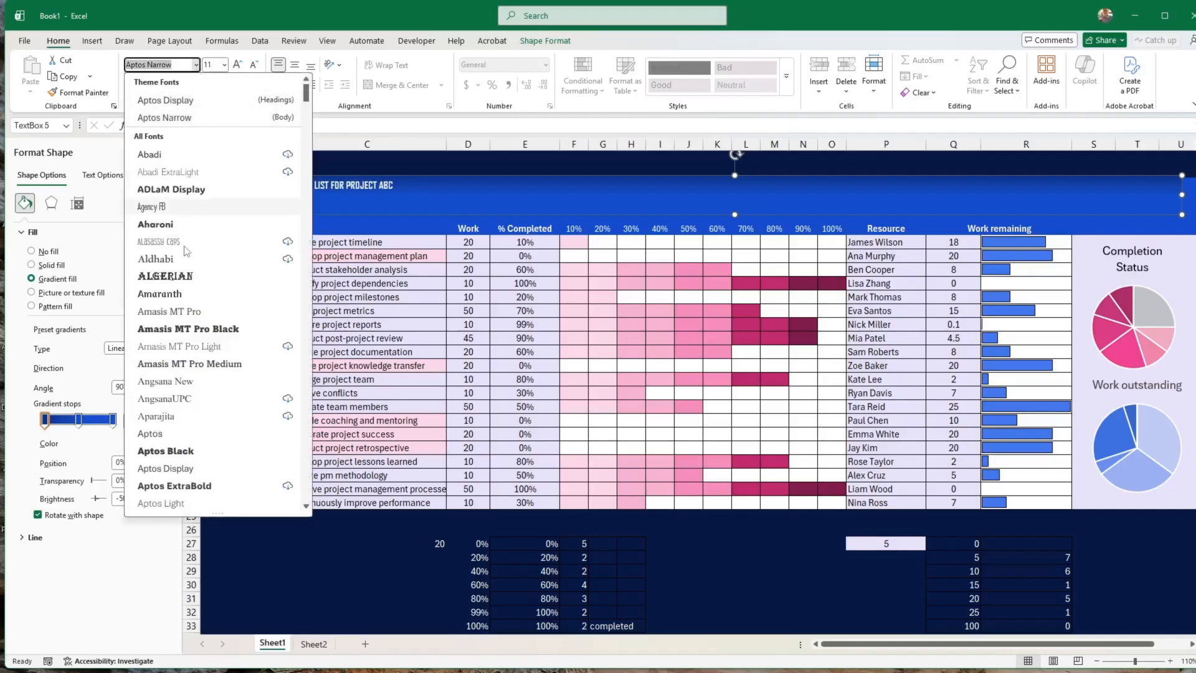
pyautogui.click(175, 192)
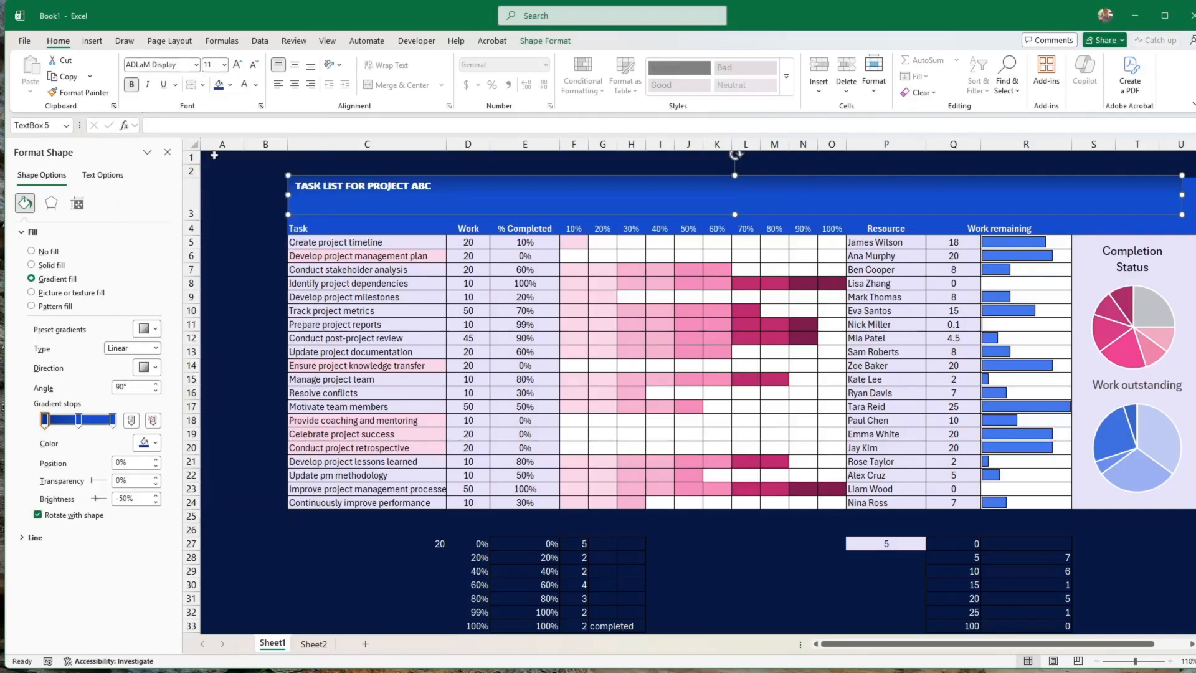
# Enlarge the banner title text to 24 pt and remove its bold formatting
pyautogui.click(238, 64)
pyautogui.click(238, 65)
pyautogui.click(238, 65)
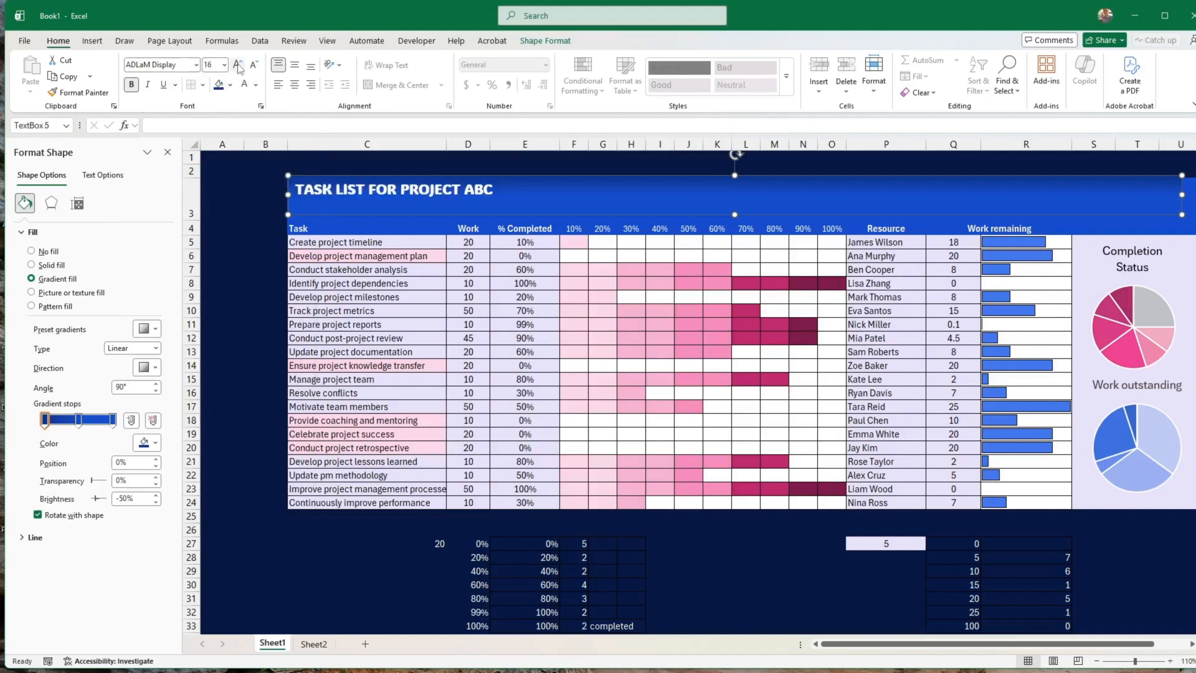
pyautogui.click(237, 65)
pyautogui.click(238, 65)
pyautogui.click(238, 65)
pyautogui.click(238, 65)
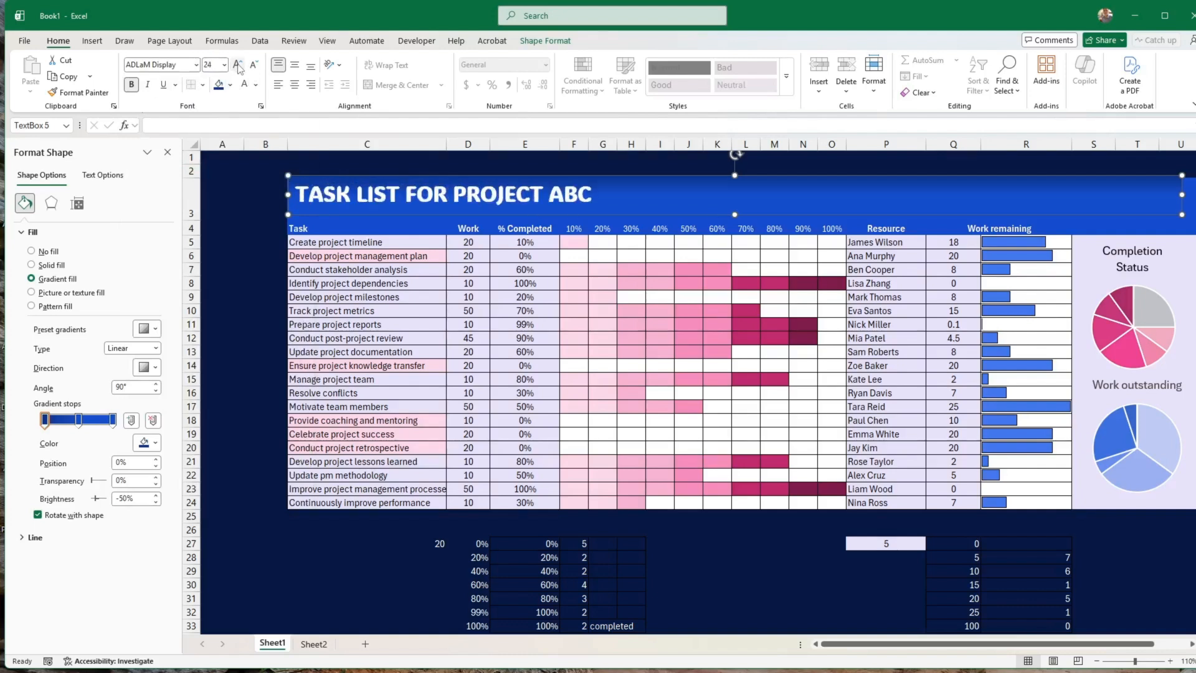
pyautogui.click(132, 85)
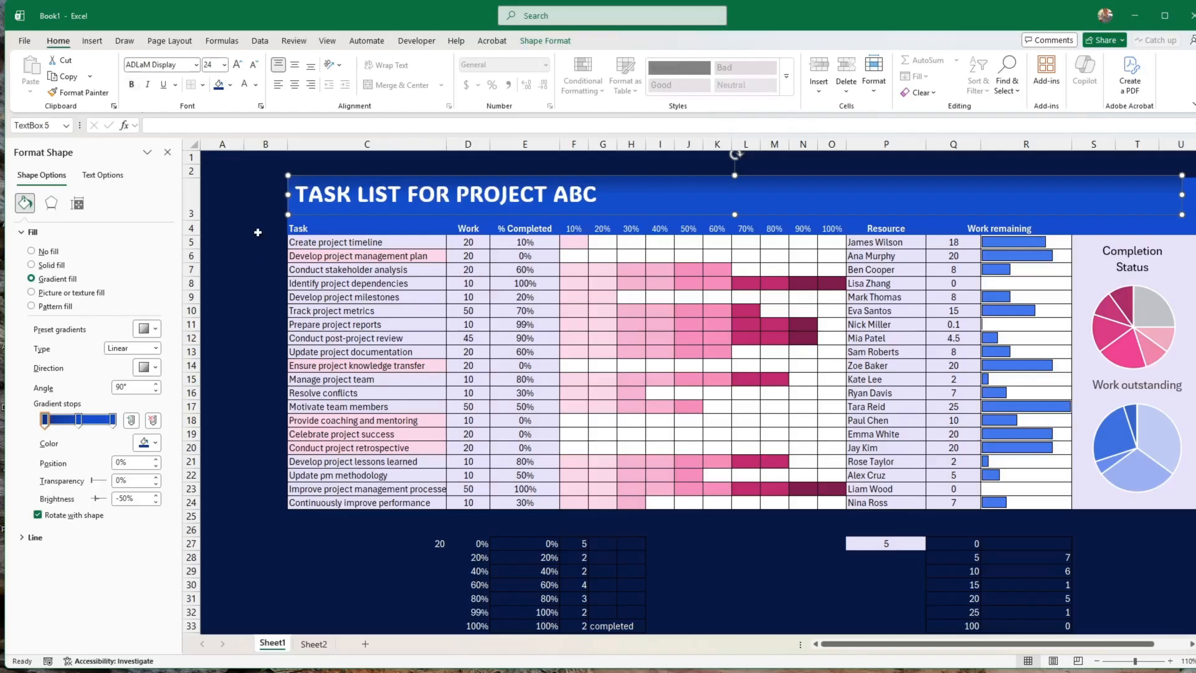
pyautogui.click(240, 249)
pyautogui.moveTo(747, 584); pyautogui.dragTo(262, 598)
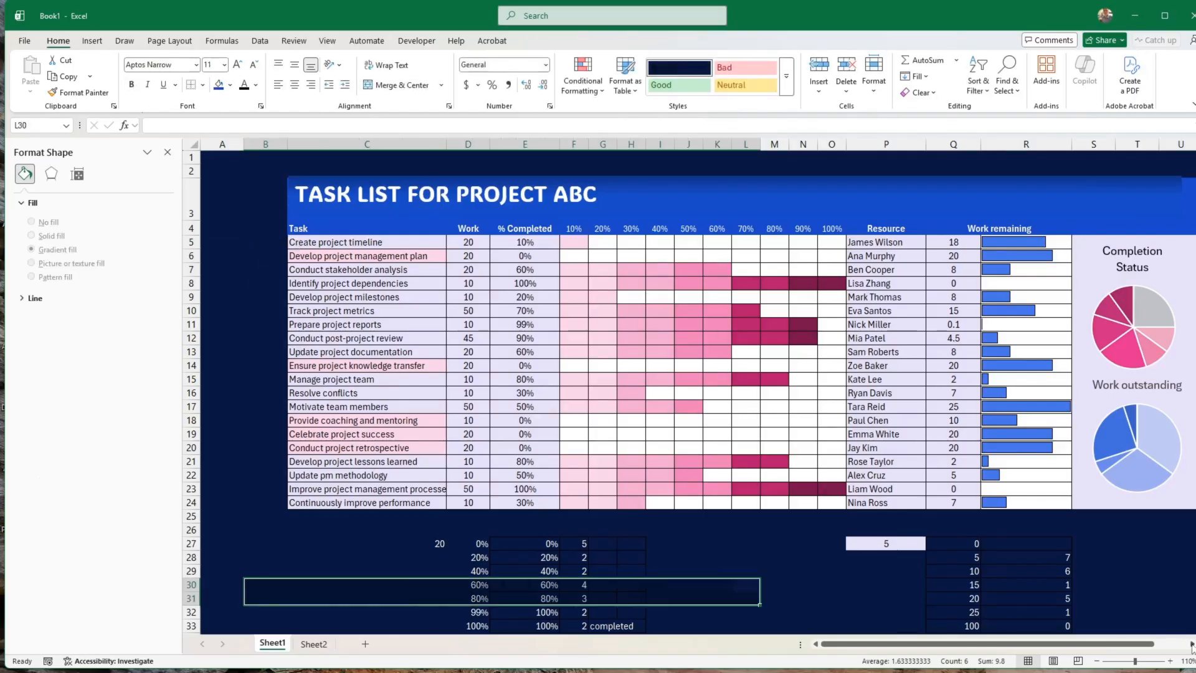
# Set the Work outstanding chart's data source to show data in hidden rows and columns
pyautogui.click(1191, 645)
pyautogui.click(382, 546)
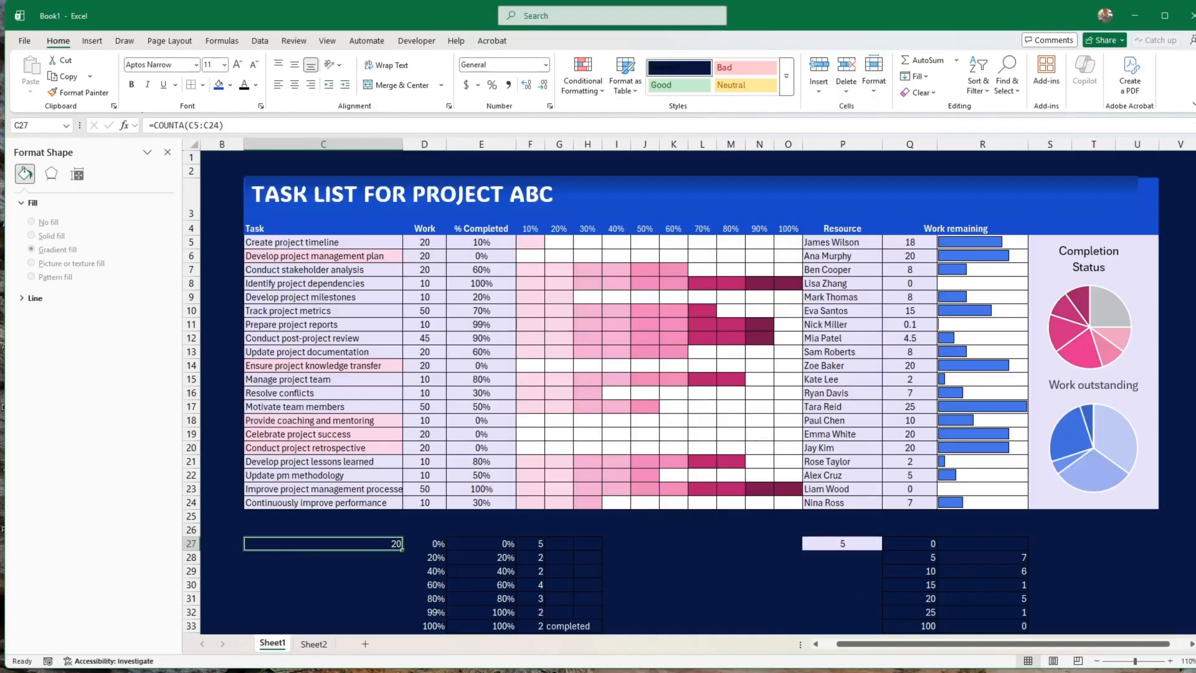
pyautogui.rightClick(1117, 447)
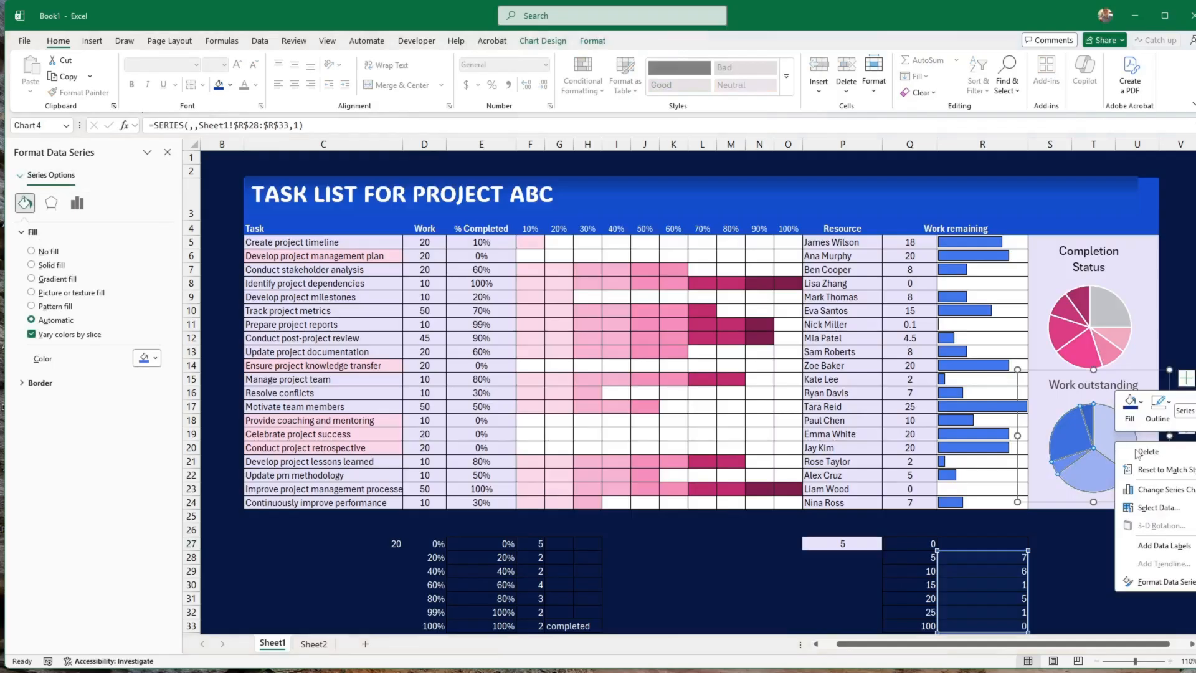
pyautogui.click(1158, 508)
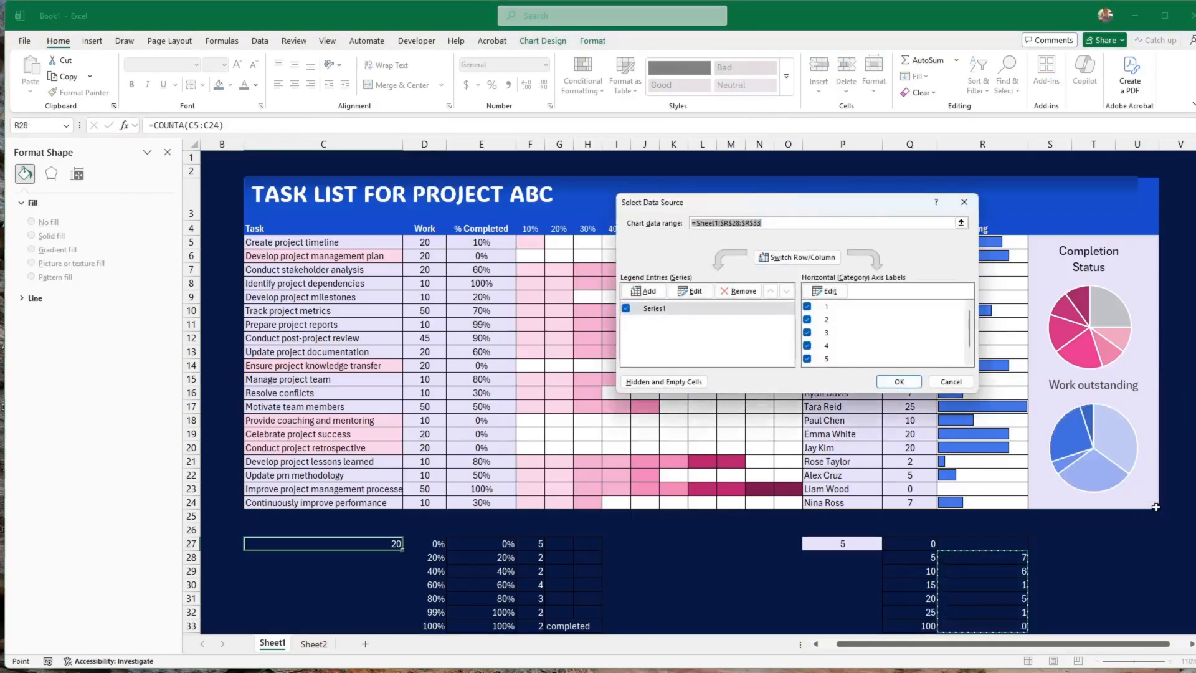
pyautogui.click(664, 385)
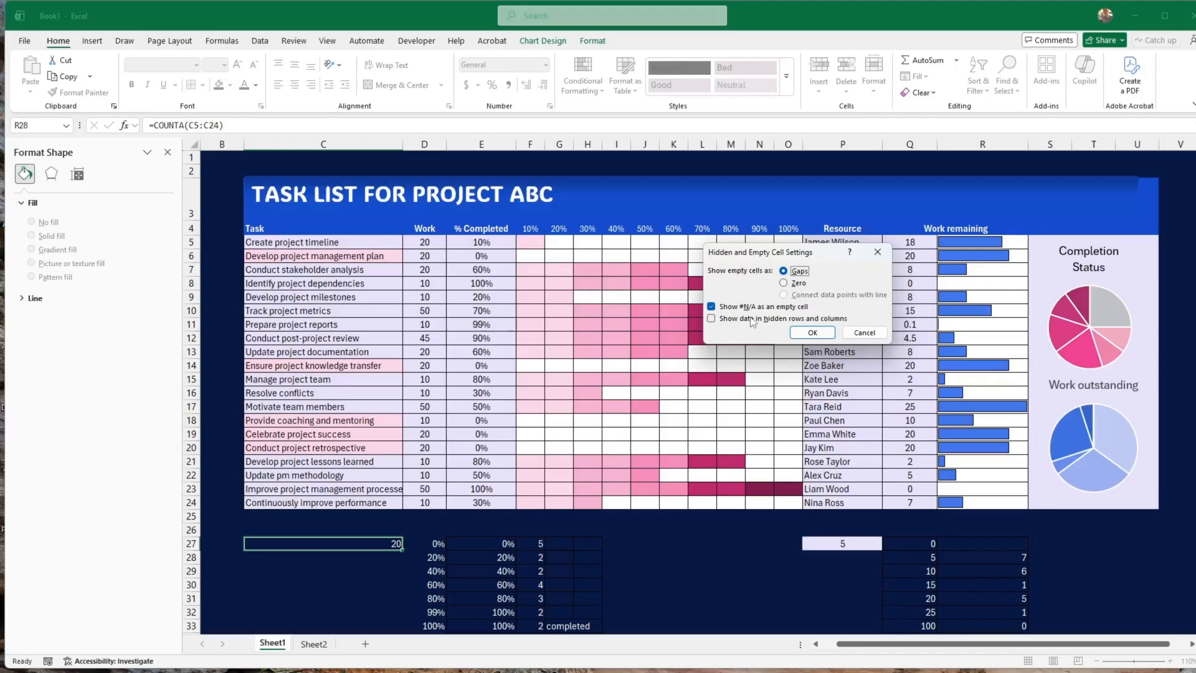
pyautogui.click(712, 319)
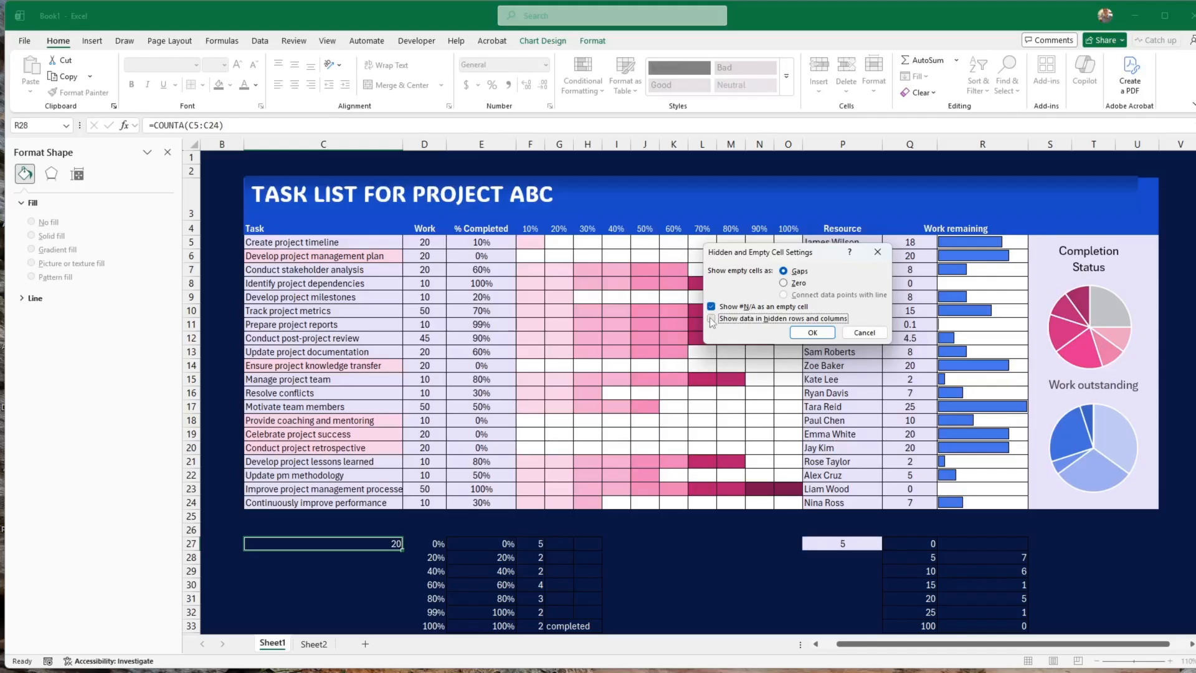
pyautogui.click(812, 332)
pyautogui.click(899, 382)
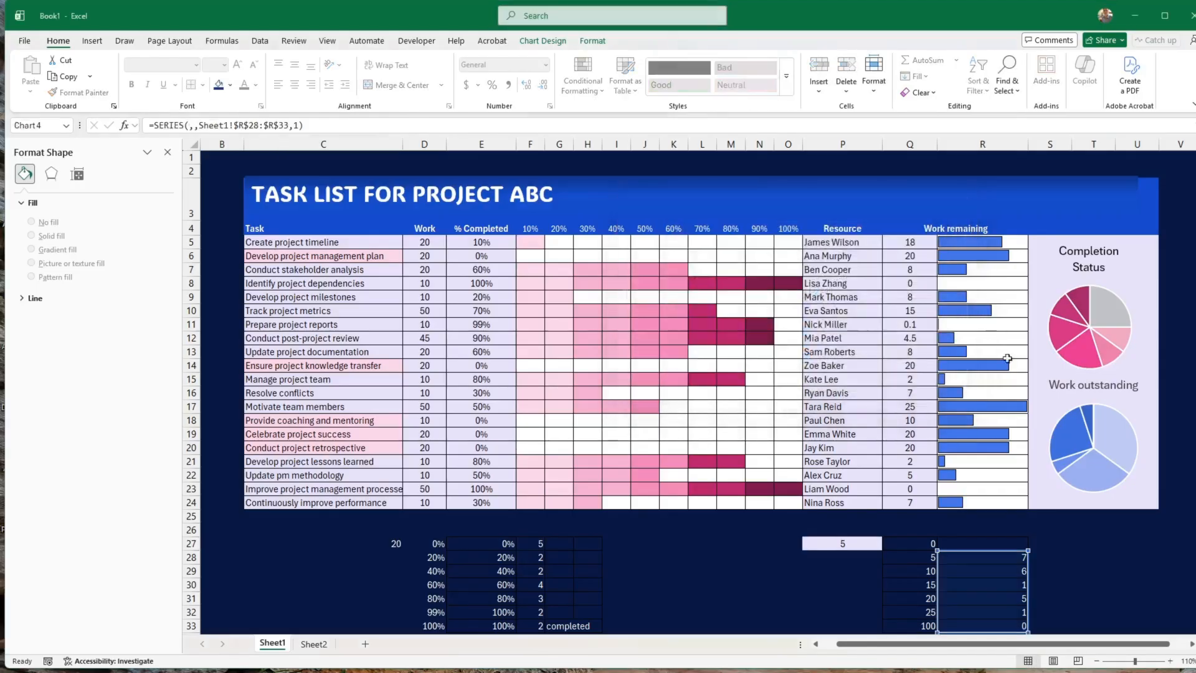
# Set the Completion Status chart's data source to show data in hidden rows and columns
pyautogui.click(1091, 336)
pyautogui.rightClick(1079, 357)
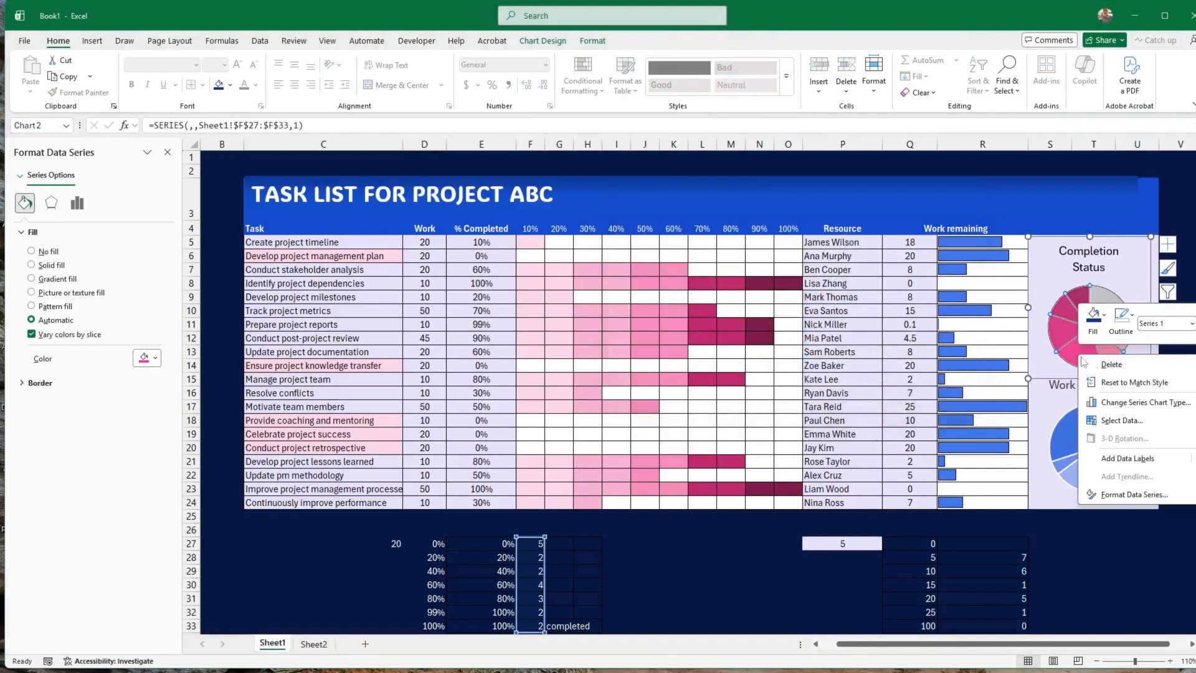
pyautogui.click(1120, 421)
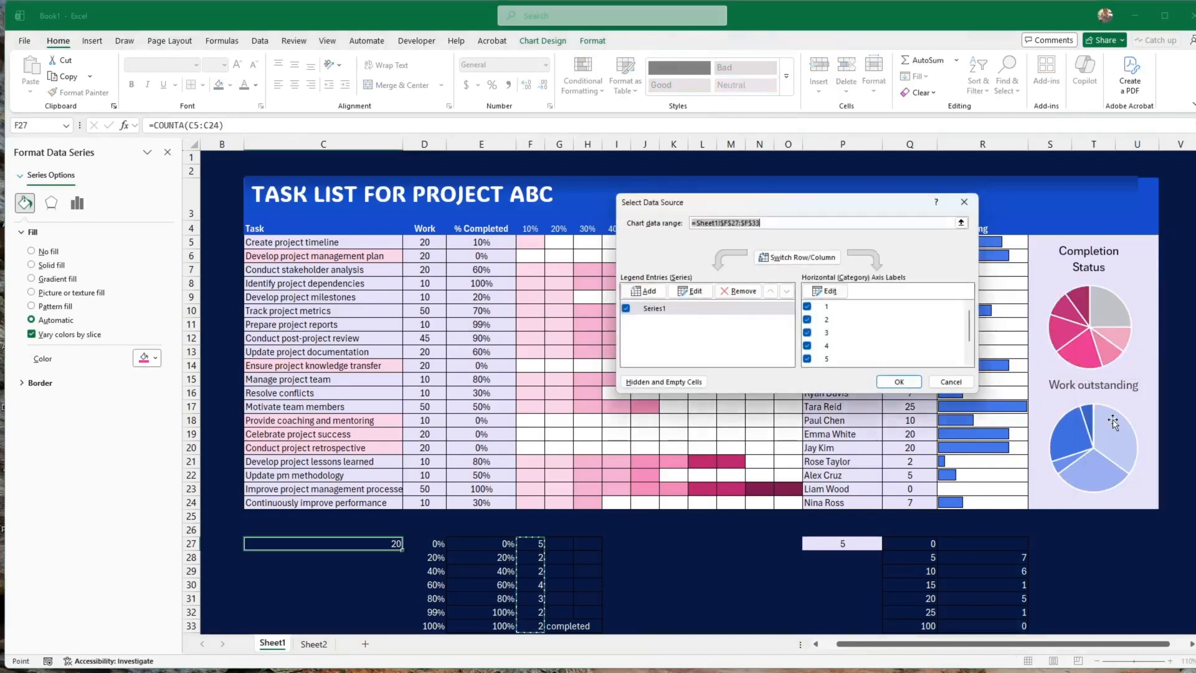
pyautogui.click(648, 383)
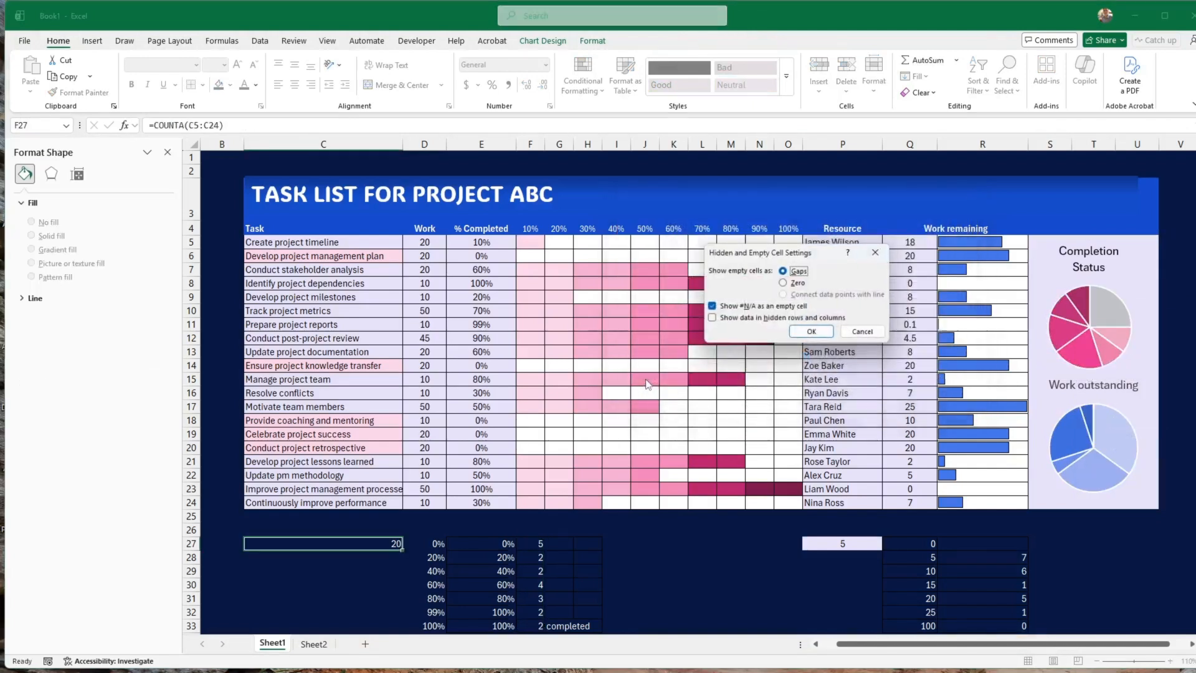
pyautogui.click(711, 318)
pyautogui.click(813, 332)
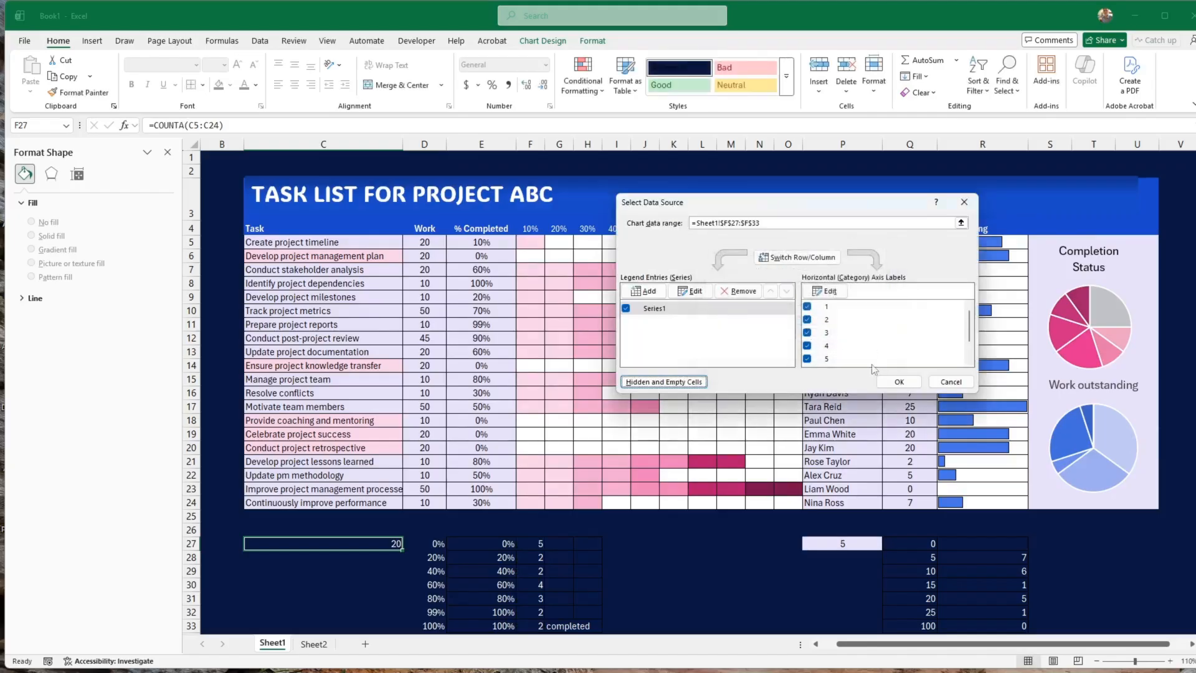
pyautogui.click(899, 381)
# Group the helper calculation rows 26 to 35 and collapse the group to hide them
pyautogui.click(329, 557)
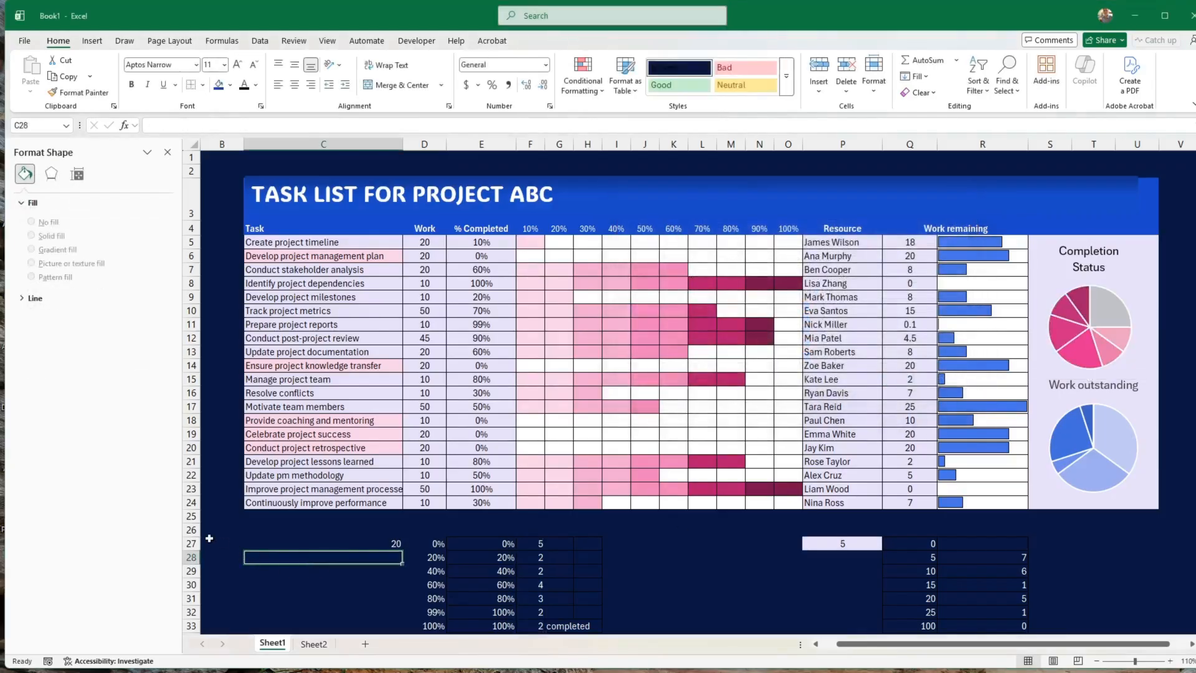
pyautogui.moveTo(187, 539); pyautogui.dragTo(187, 583)
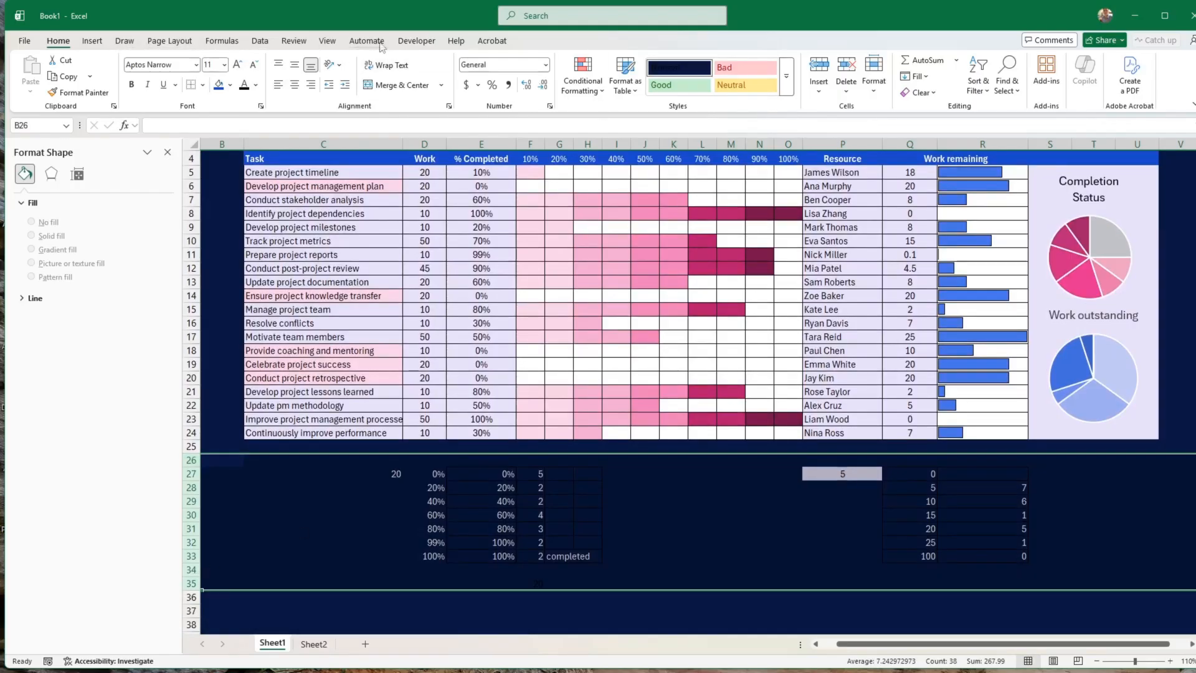
pyautogui.click(262, 41)
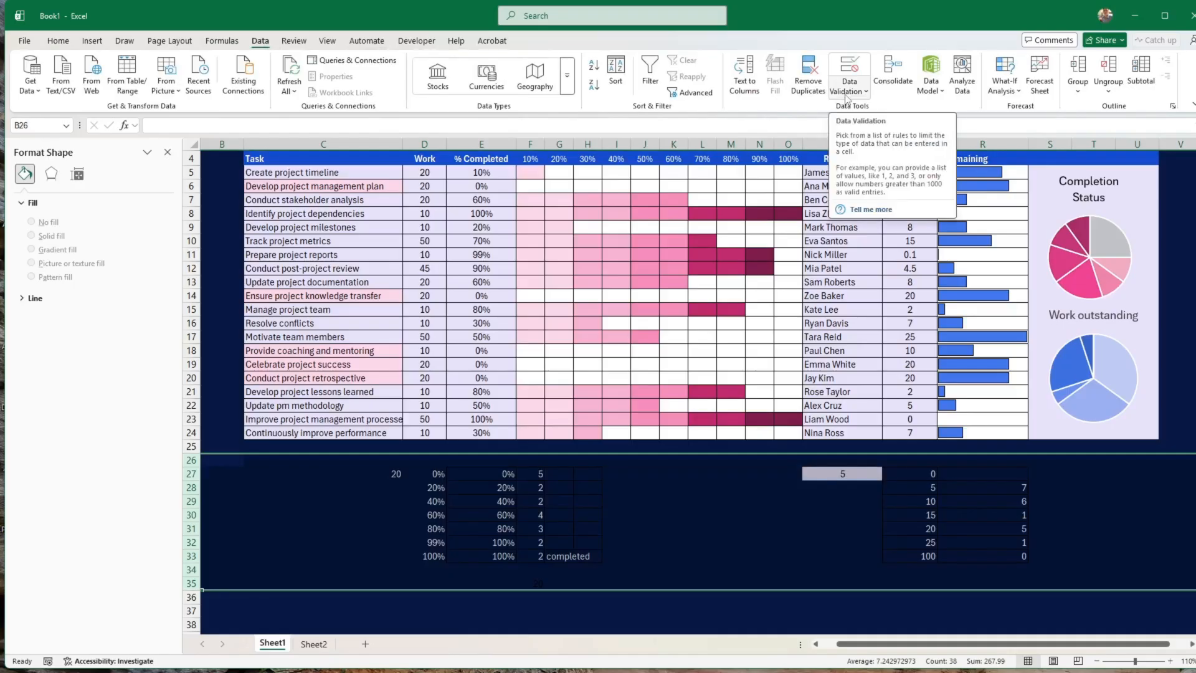
pyautogui.click(1078, 69)
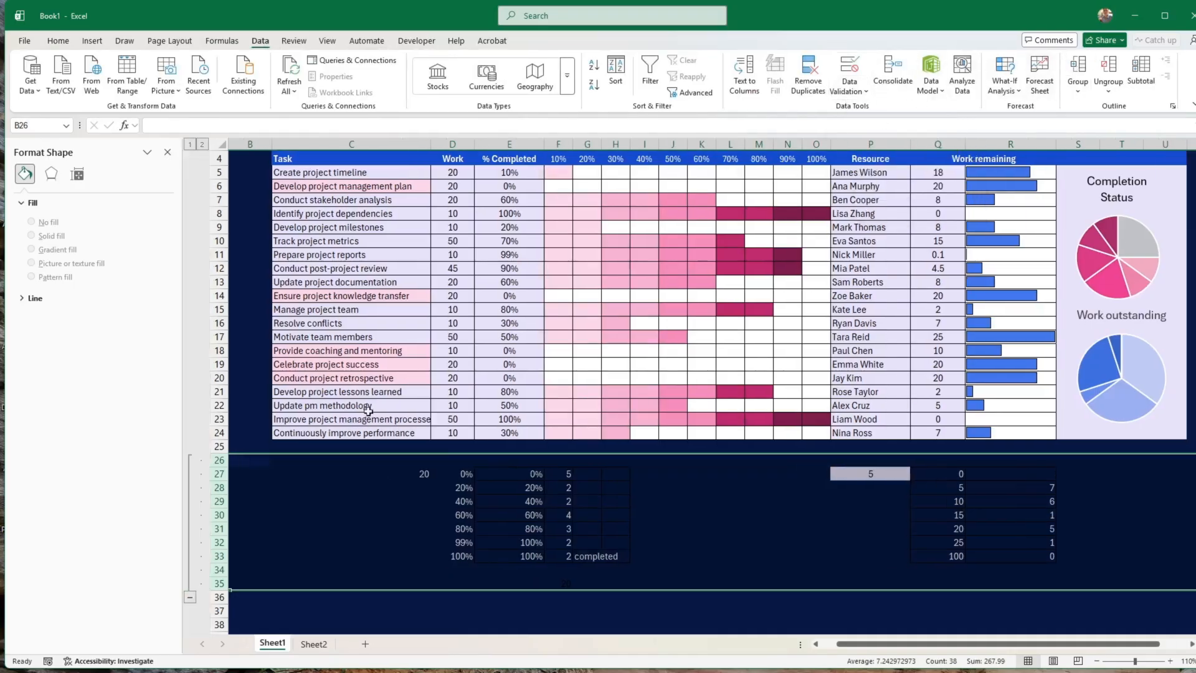
pyautogui.click(190, 597)
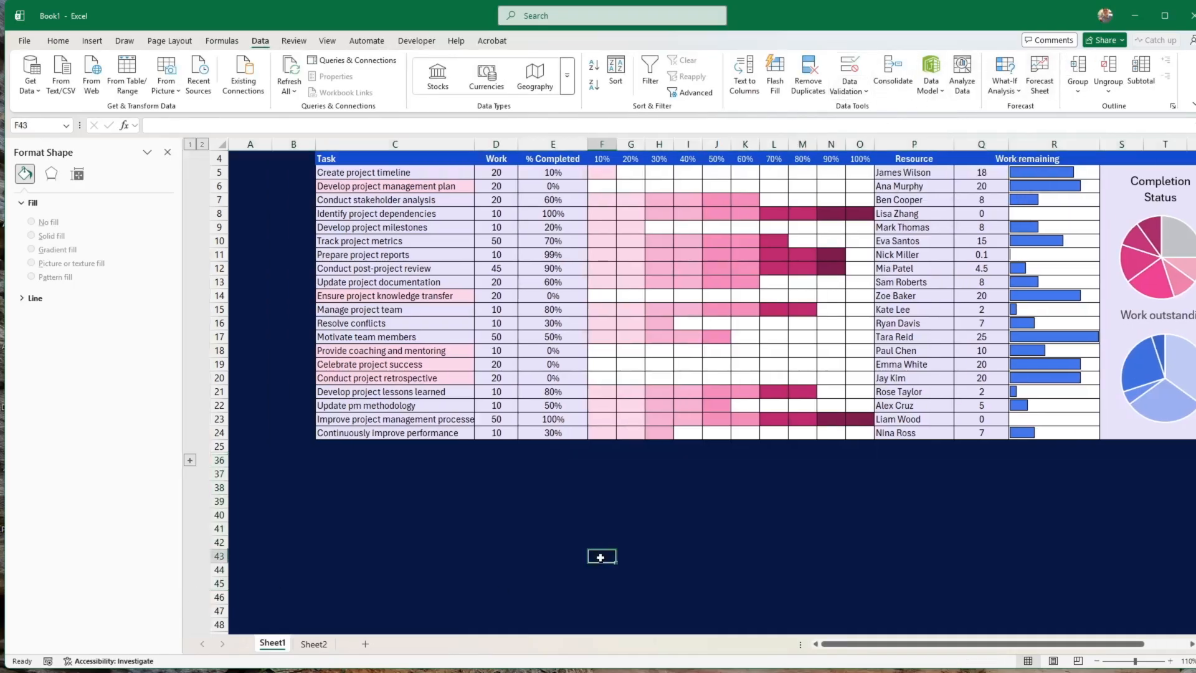
# Close the Format Shape pane to give the dashboard more room
pyautogui.moveTo(1012, 542); pyautogui.dragTo(1152, 543)
pyautogui.scroll(1, 692, 483)
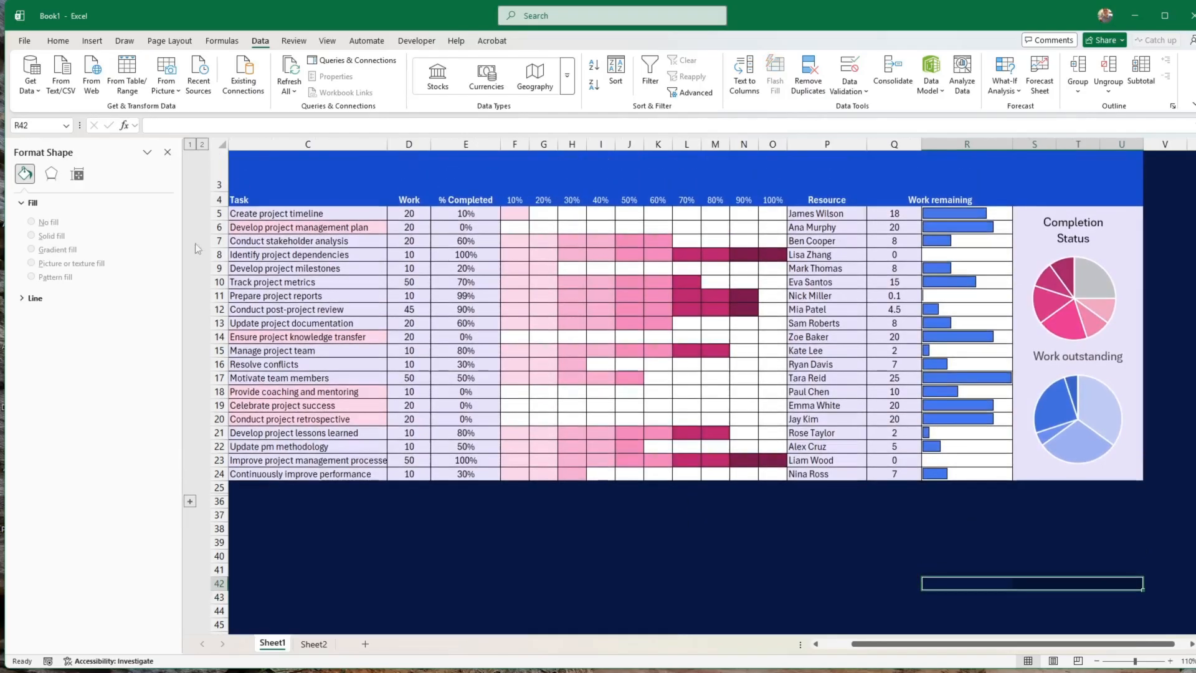
pyautogui.click(288, 515)
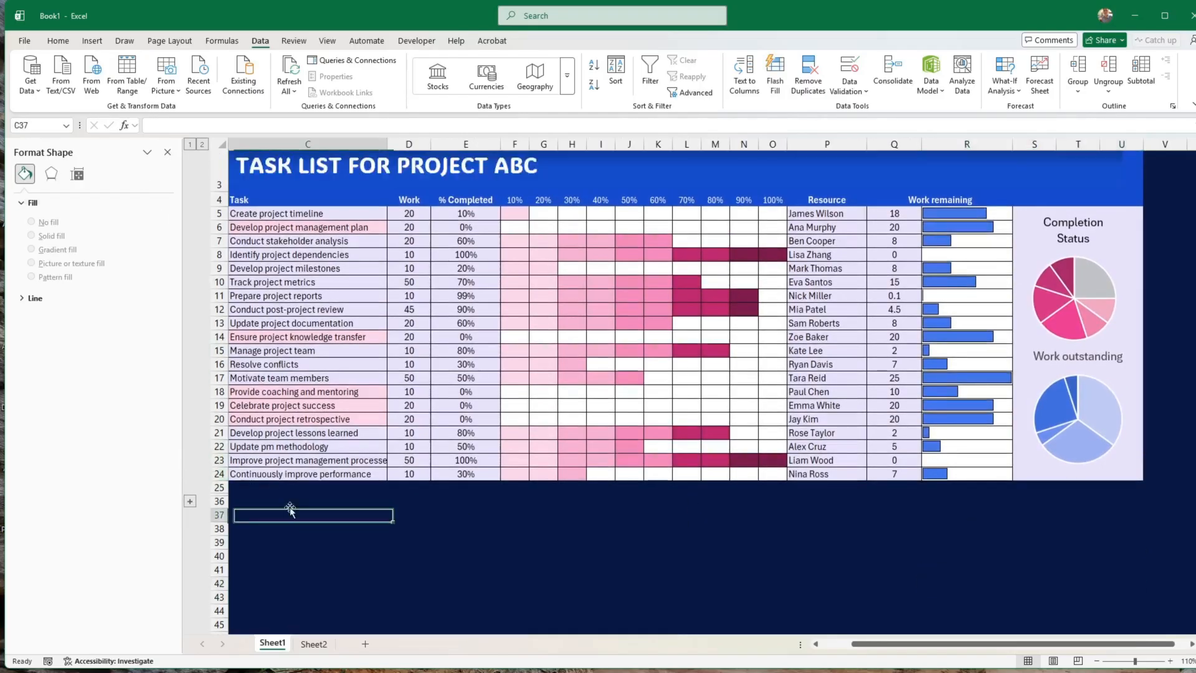
pyautogui.click(167, 152)
pyautogui.moveTo(125, 542); pyautogui.dragTo(28, 541)
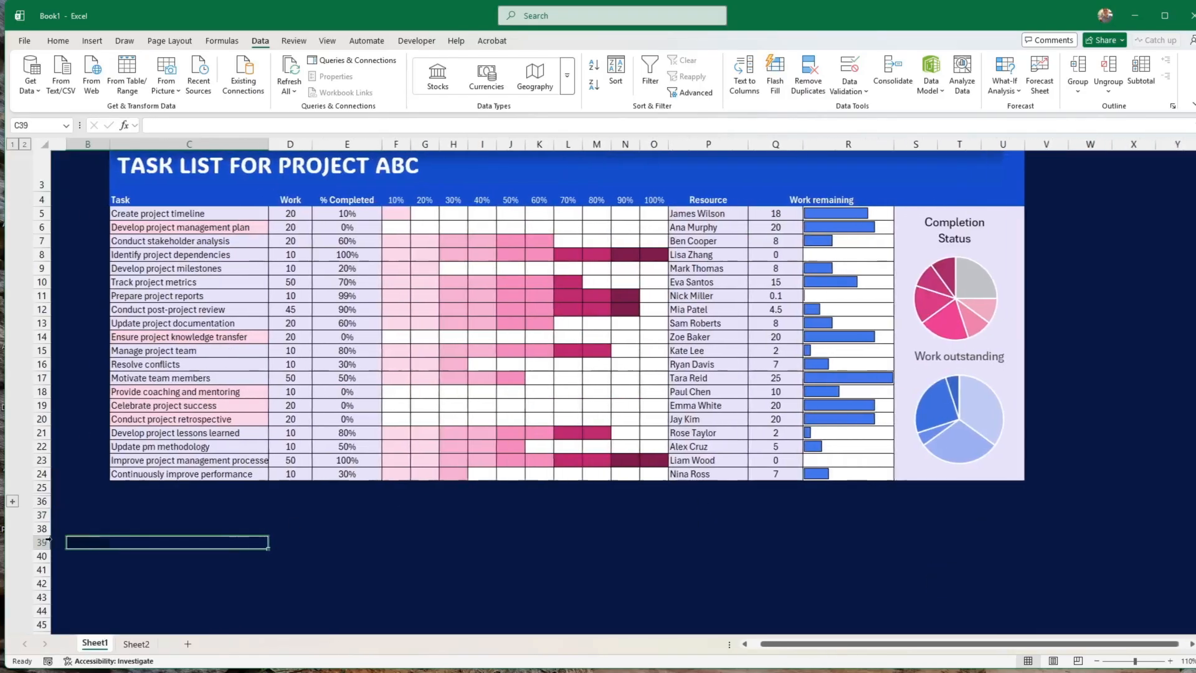
pyautogui.scroll(1, 731, 470)
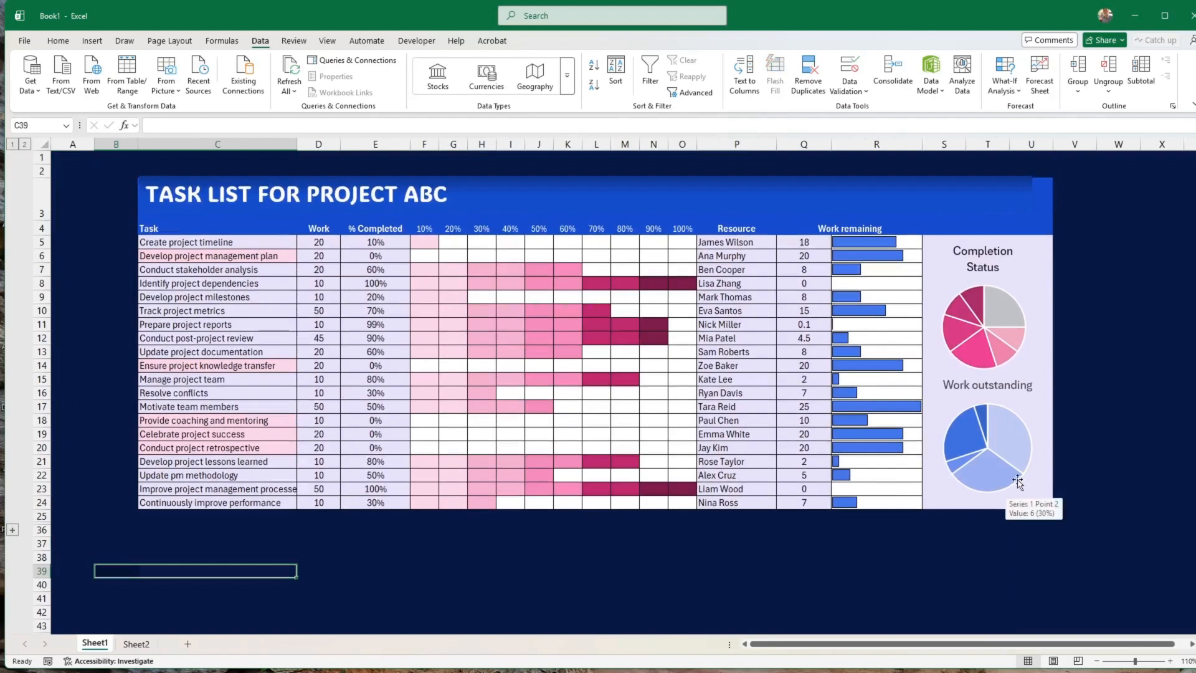
# Widen the title text box so it spans the whole header band up to the end of column U
pyautogui.click(1045, 193)
pyautogui.click(1044, 194)
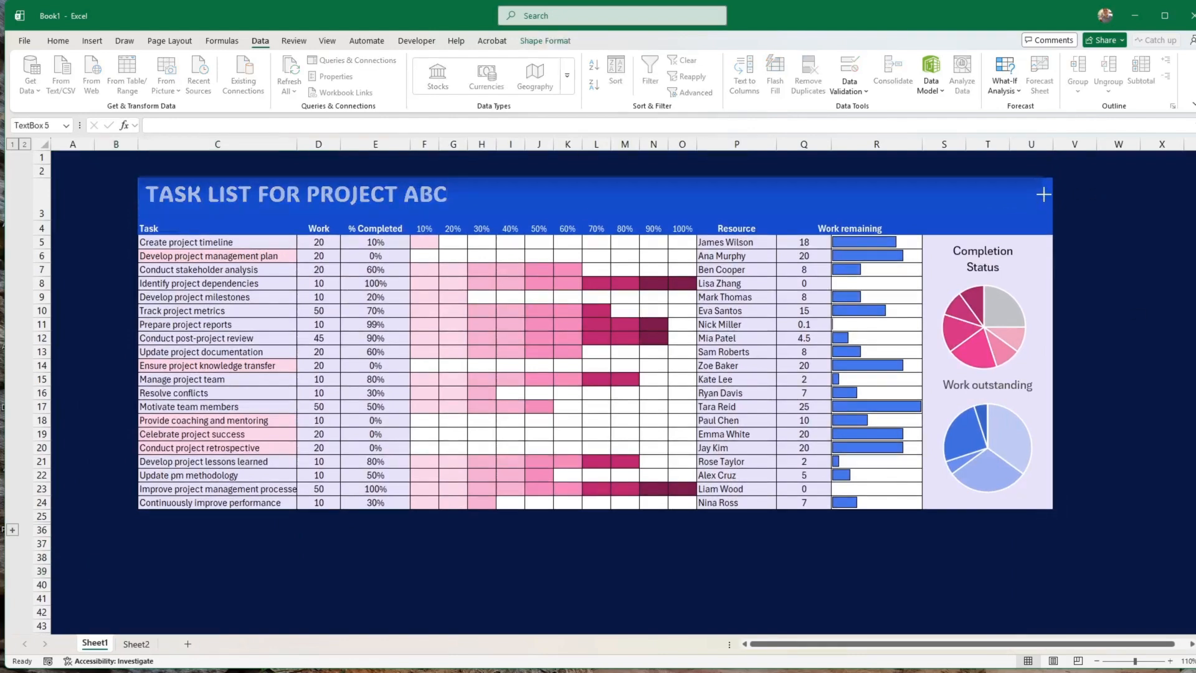
pyautogui.click(1051, 196)
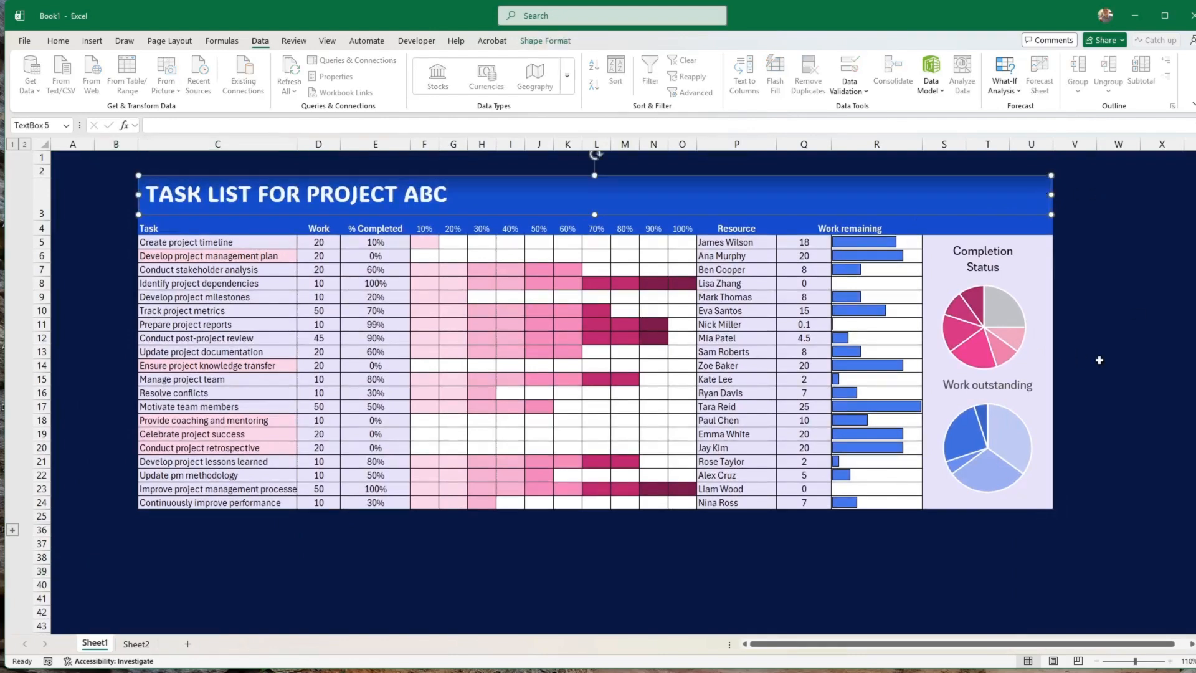
pyautogui.click(1119, 354)
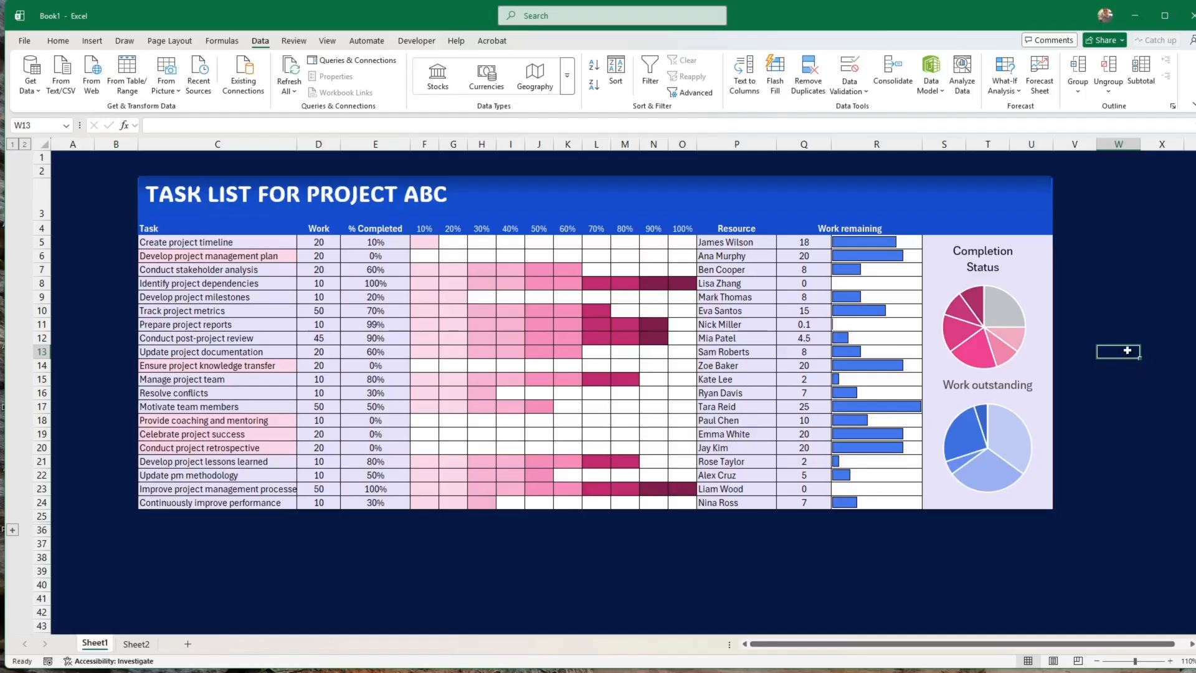
# Set the % Completed of the Prepare project reports task in E11 to 100%
pyautogui.click(381, 314)
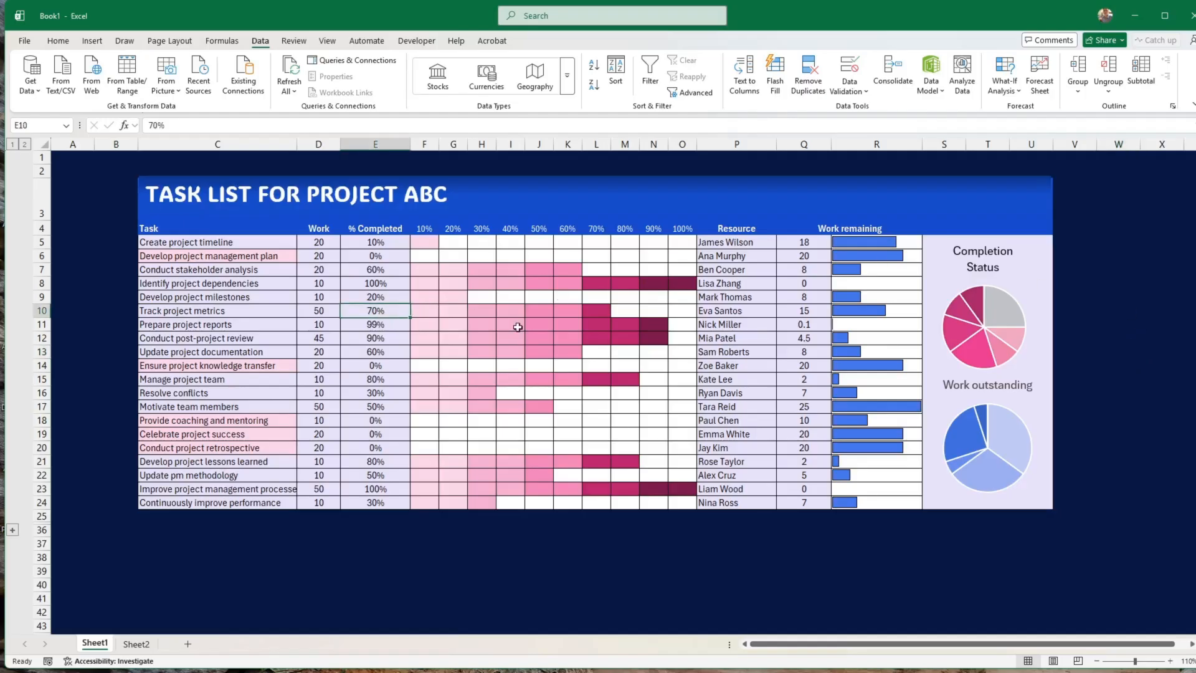
pyautogui.press('Down')
pyautogui.write('100%')
pyautogui.press('Return')
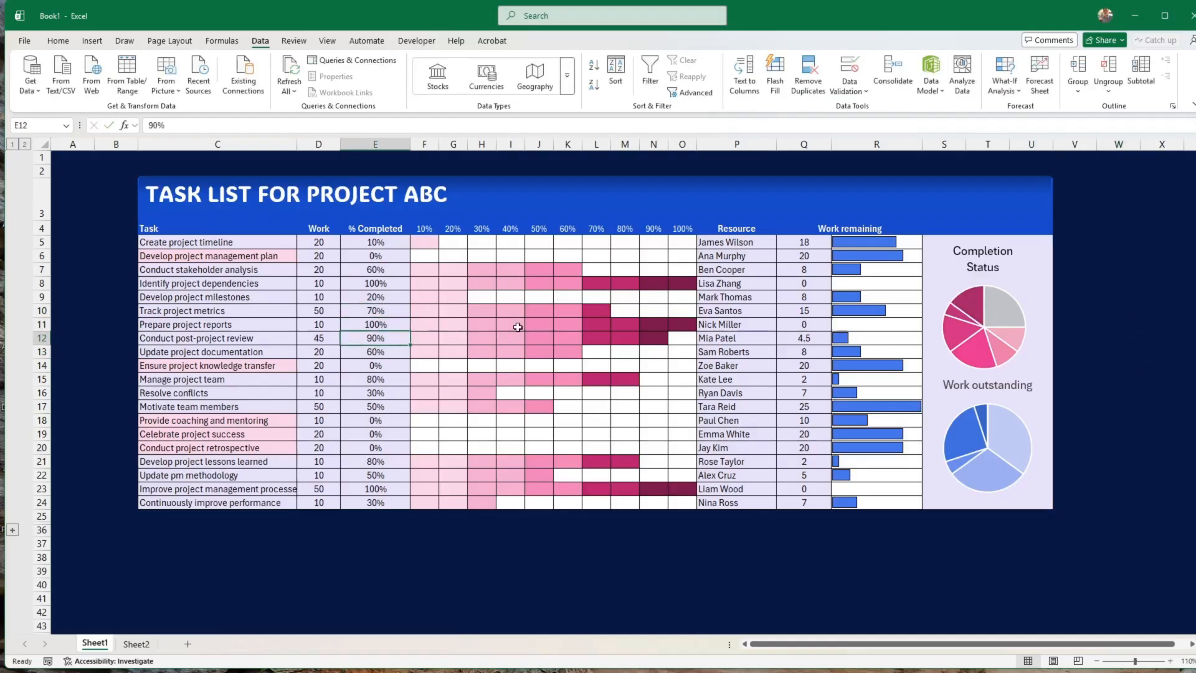
# Set the % Completed of the Celebrate project success task in E19 to 50%
pyautogui.press('Down')
pyautogui.press('Down')
pyautogui.press('Down')
pyautogui.press('Down')
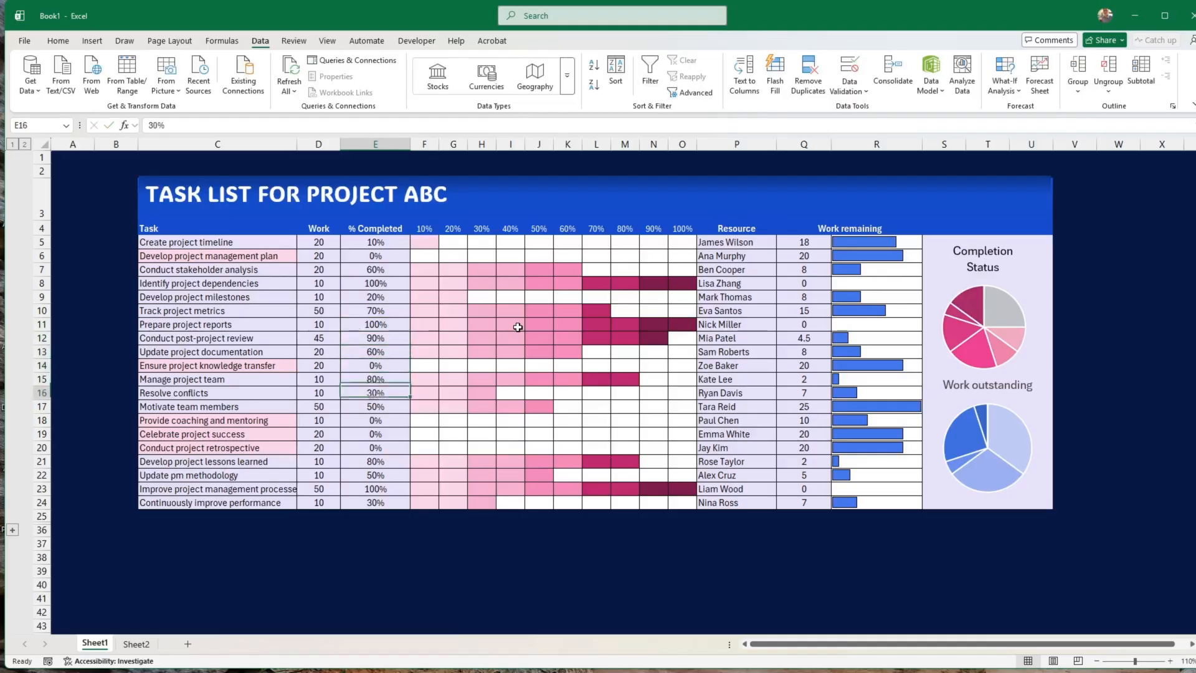
pyautogui.press('Down')
pyautogui.press('Down')
pyautogui.press('Down')
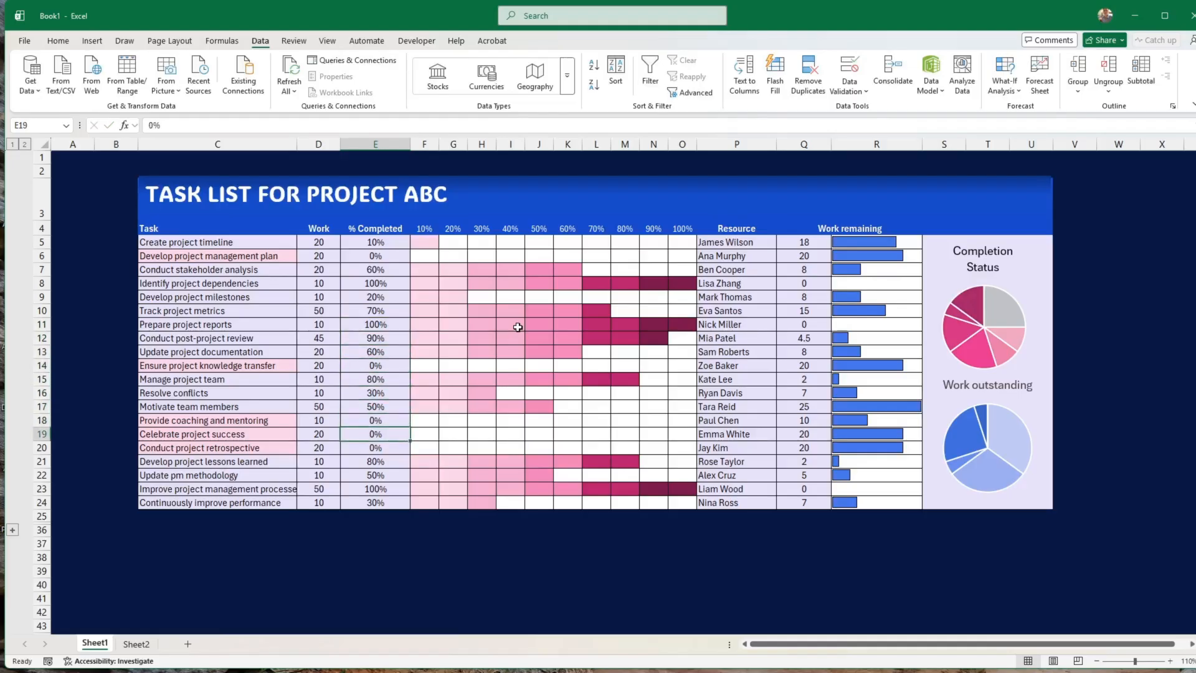
pyautogui.write('50%')
pyautogui.press('Return')
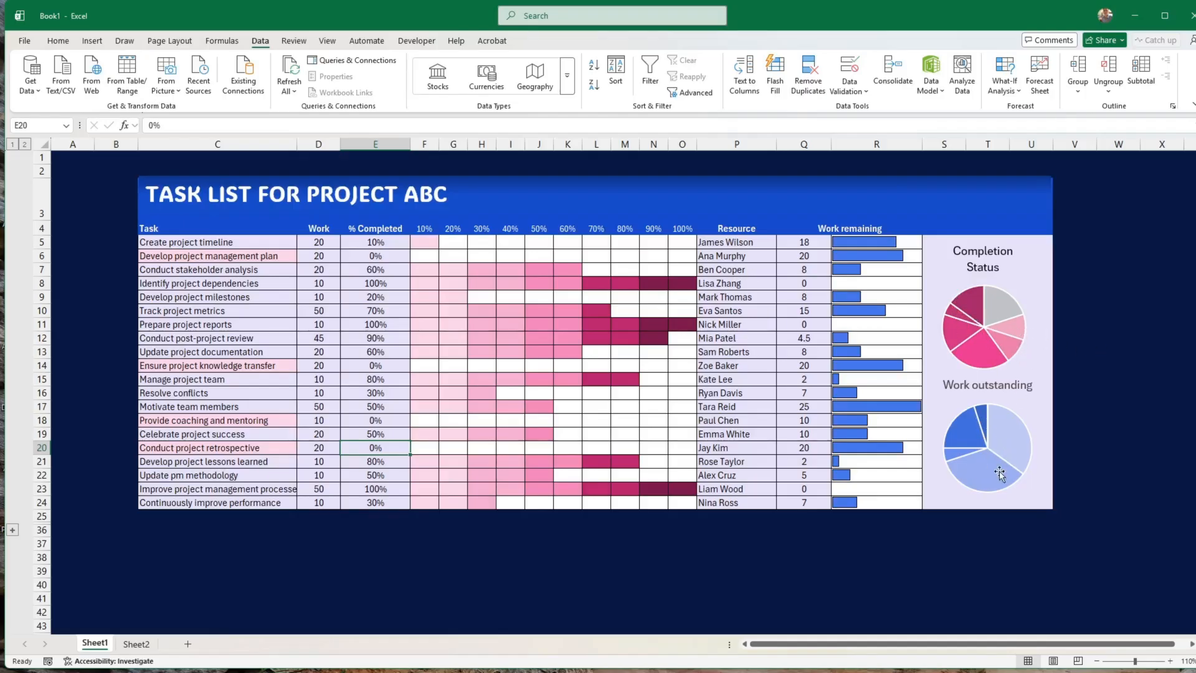
pyautogui.moveTo(982, 417)
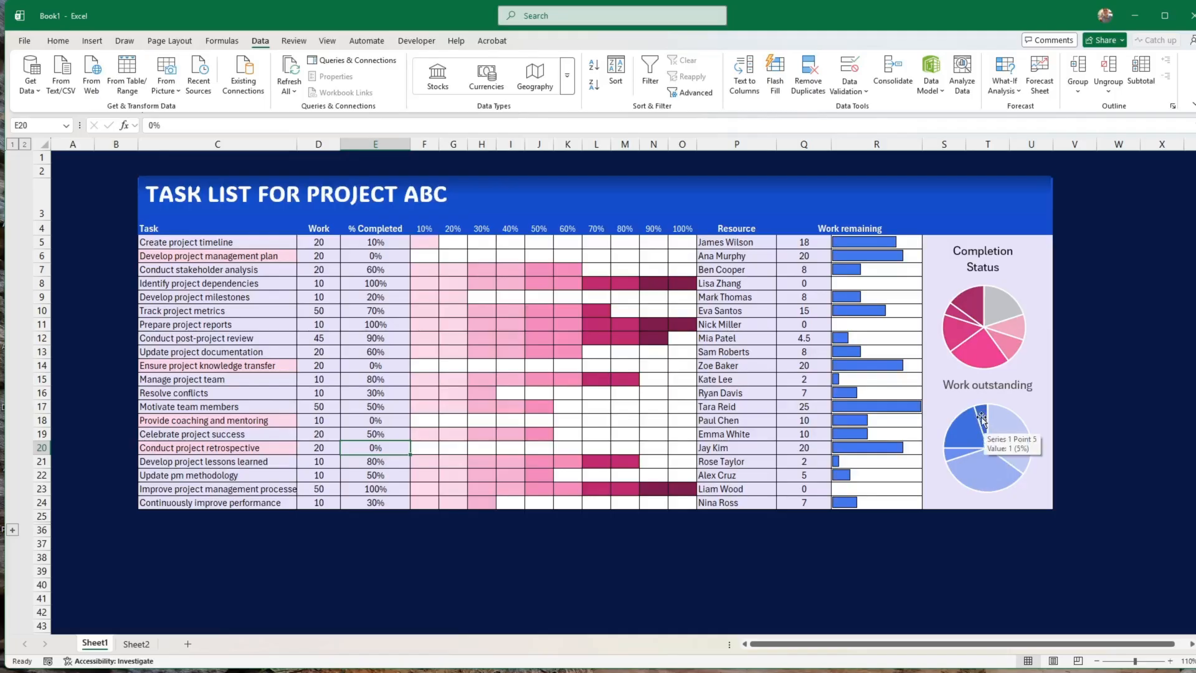